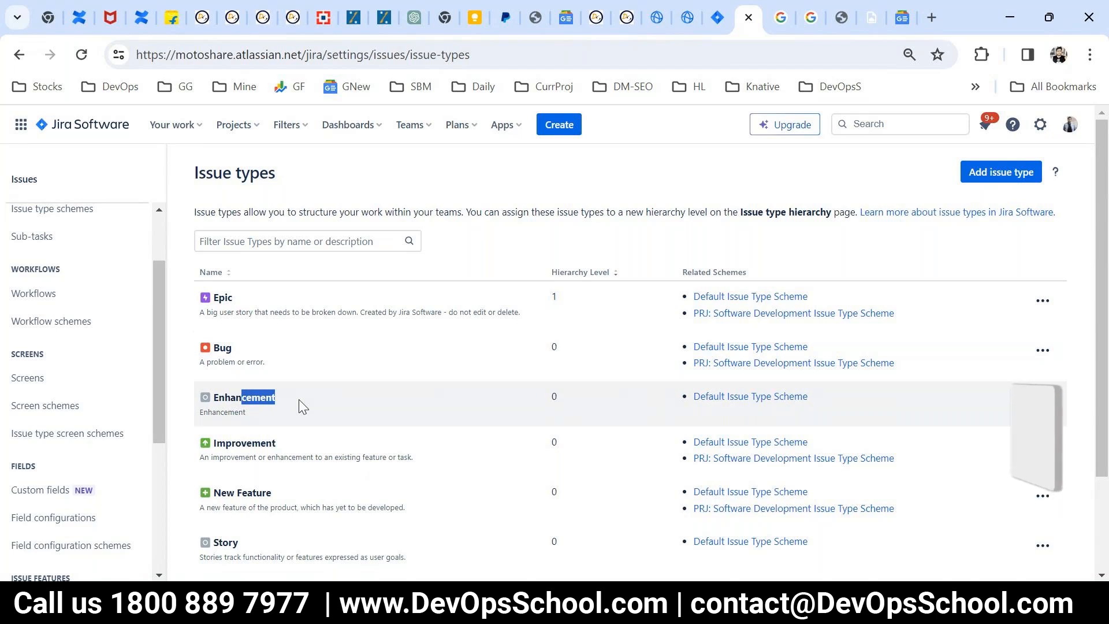
Step: Review the screen schemes, the issue type screen schemes and the list of screens in the issue settings
drag(301, 406, 213, 398)
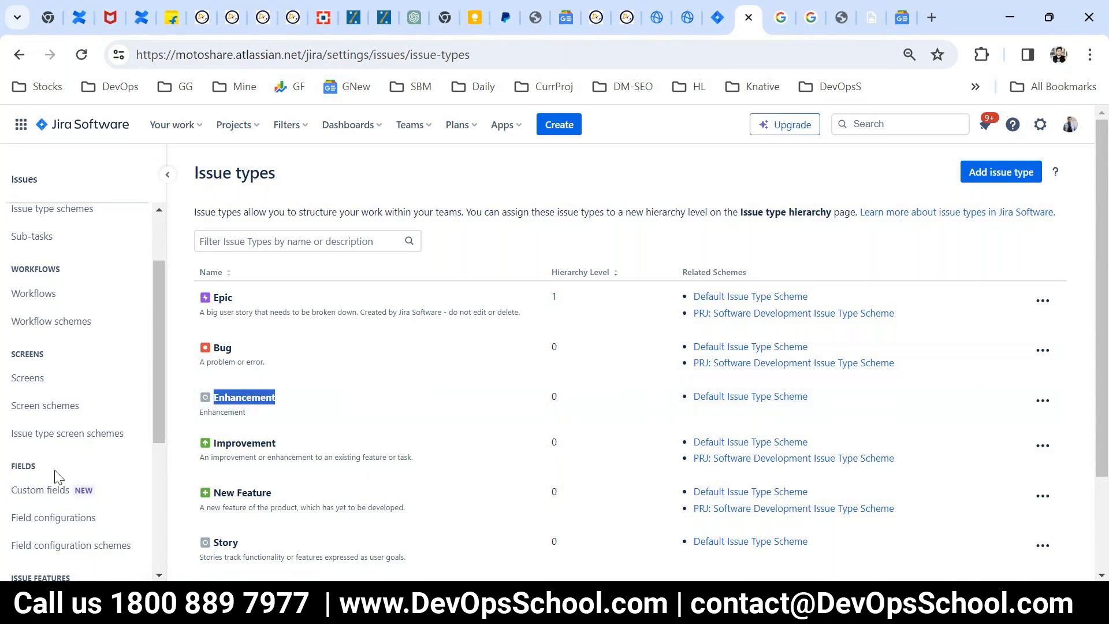
click(28, 405)
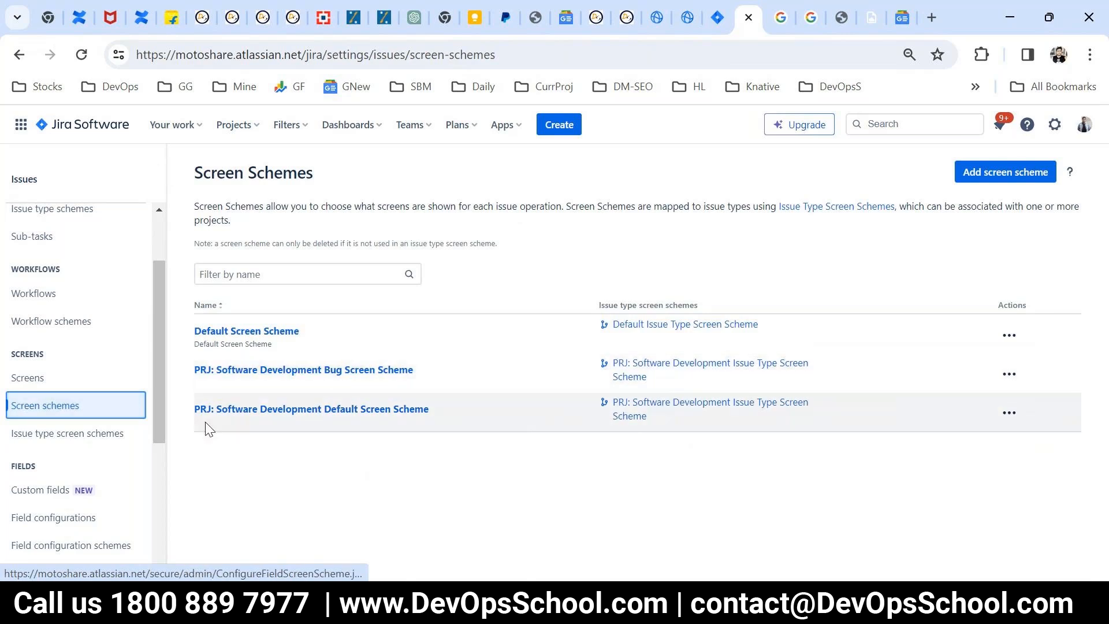
click(45, 436)
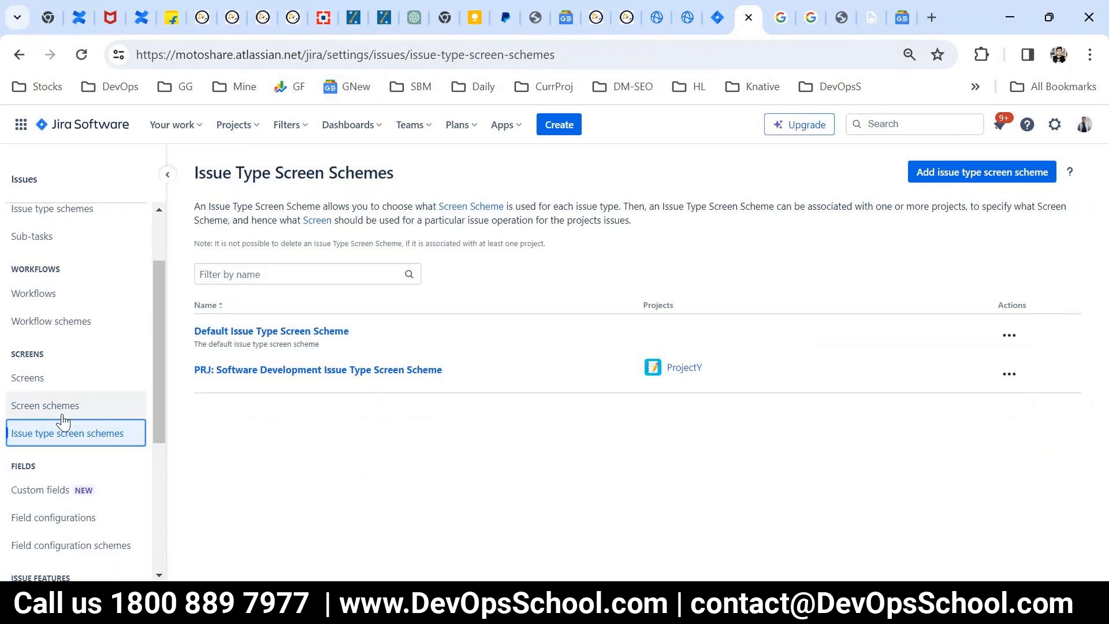
click(46, 378)
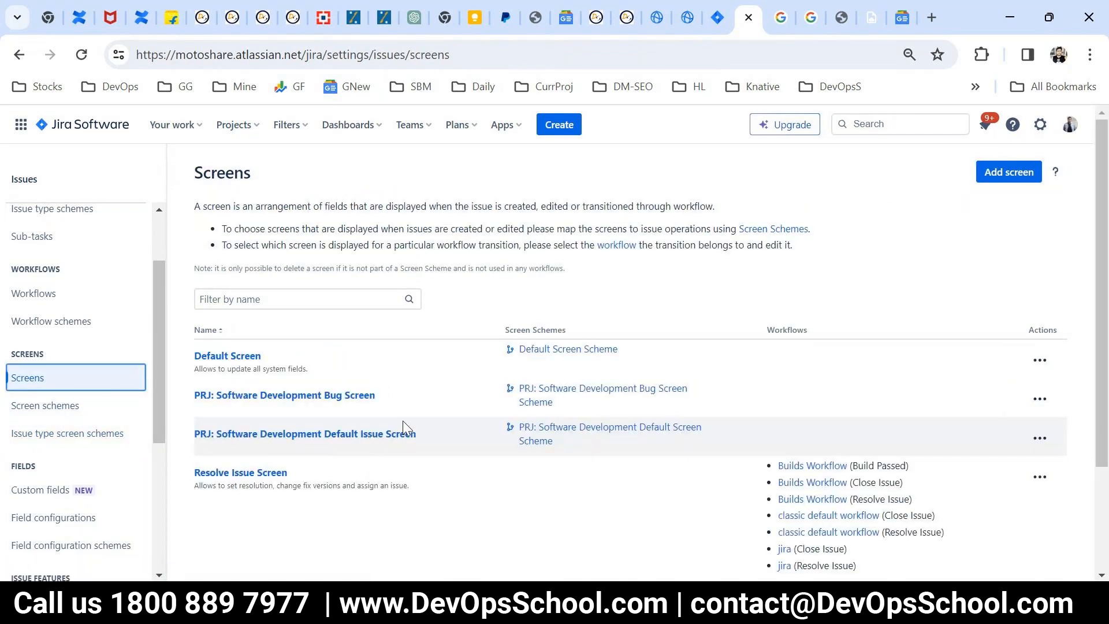
scroll(403, 420, down, 2)
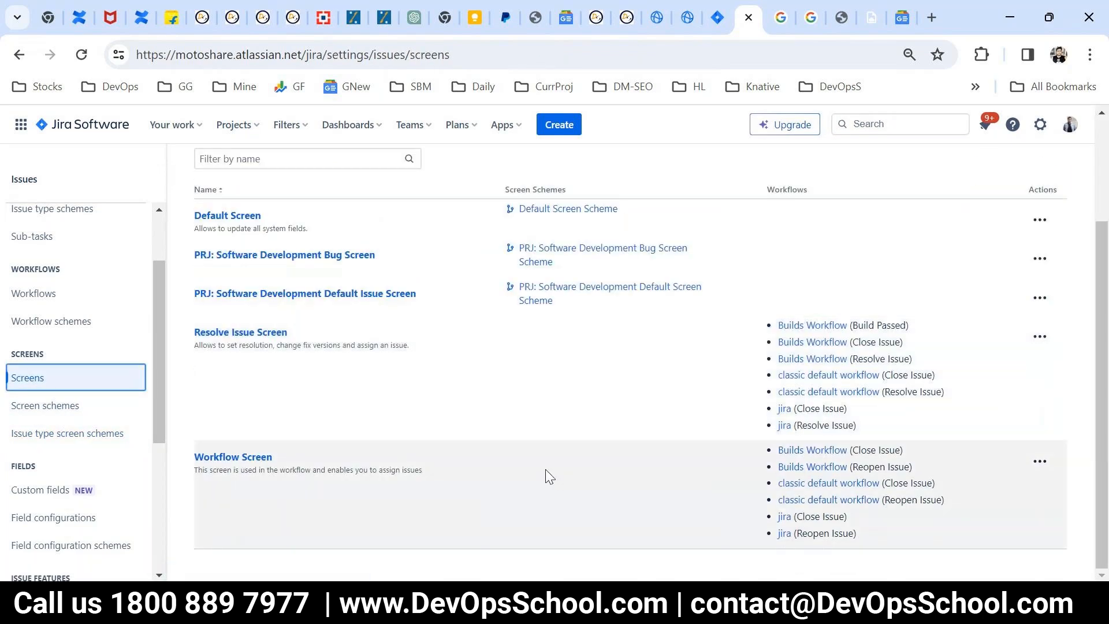
scroll(442, 433, up, 1)
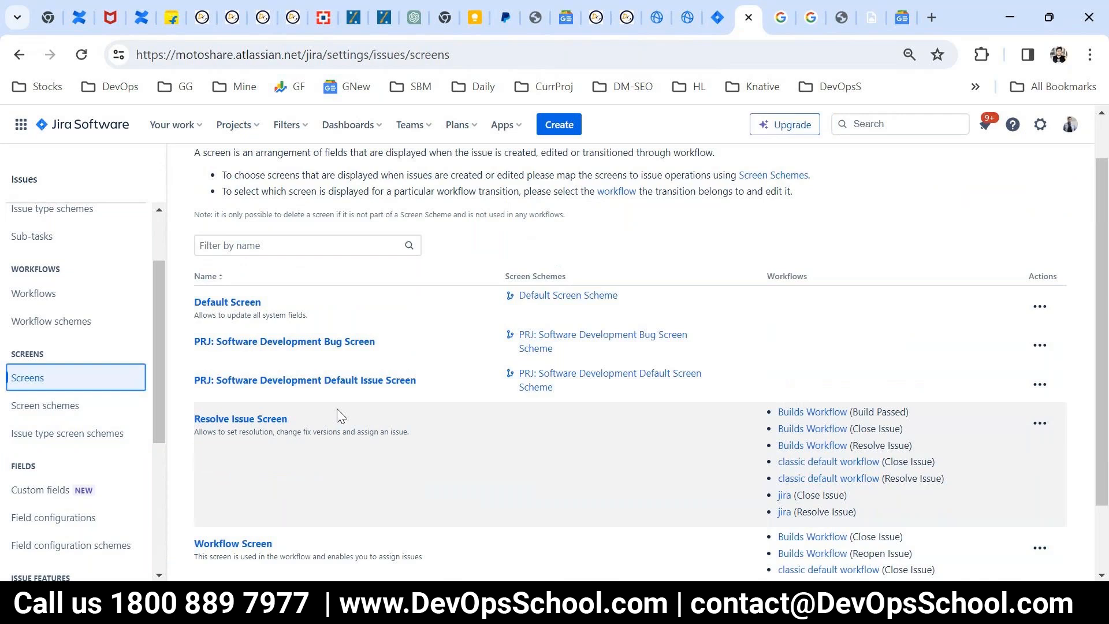
Step: Inspect the Default Screen Scheme's configuration and the screen assigned to its Default issue operation, leaving it without updating
click(23, 404)
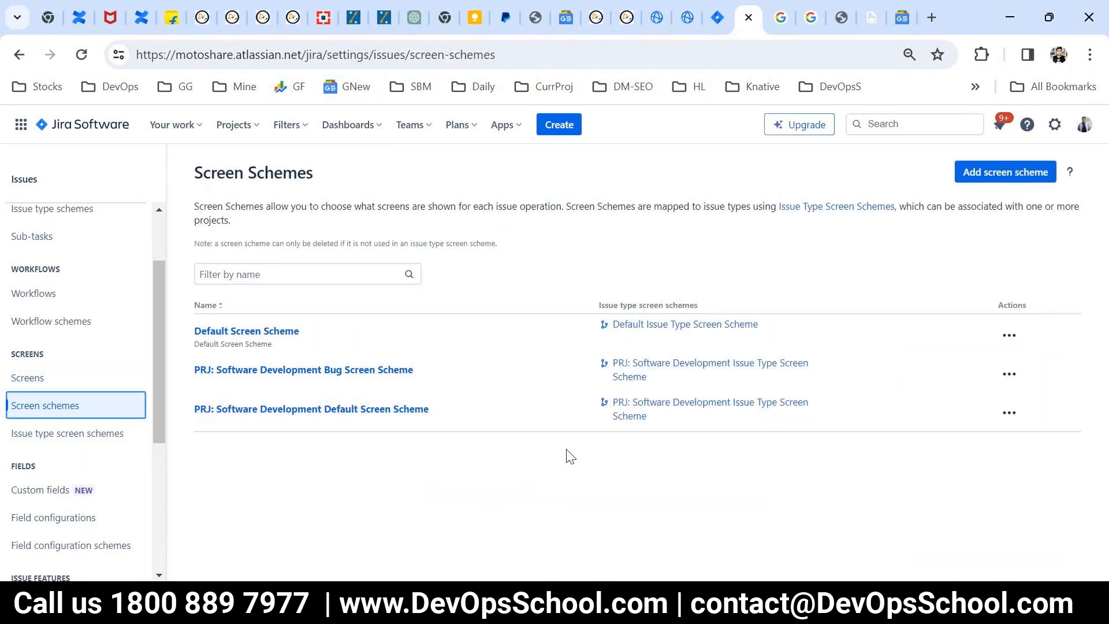
click(1009, 335)
click(991, 371)
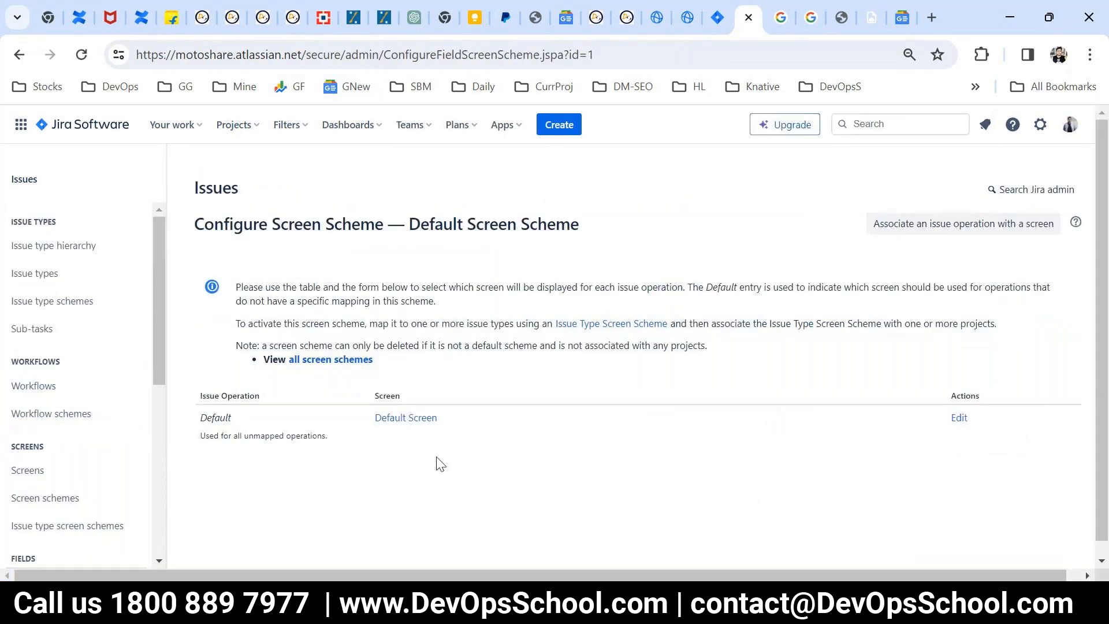
click(955, 418)
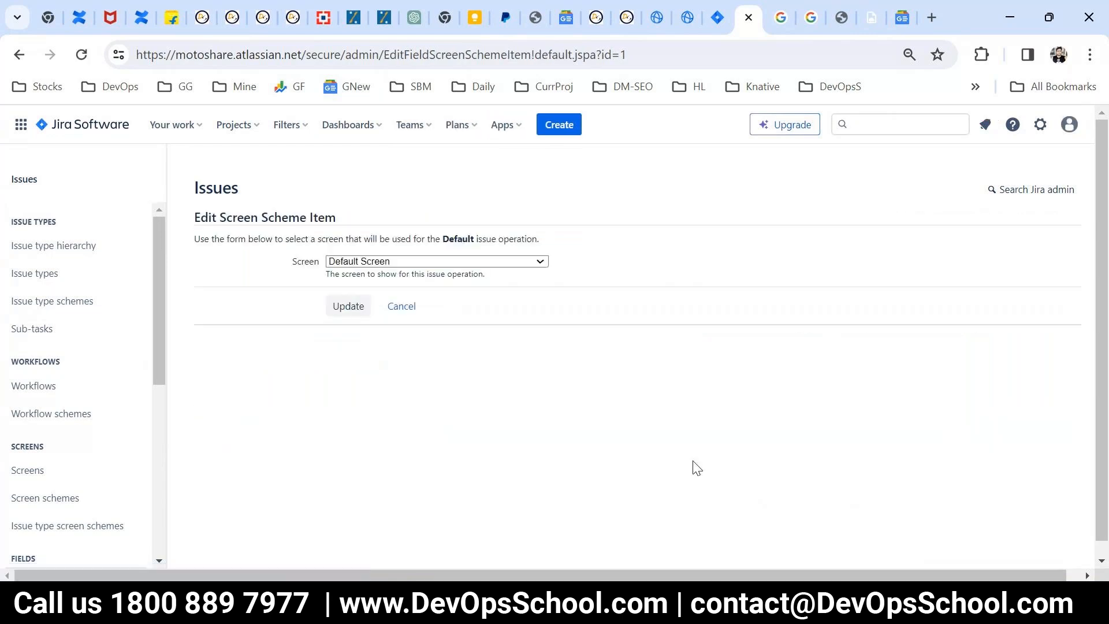
click(403, 308)
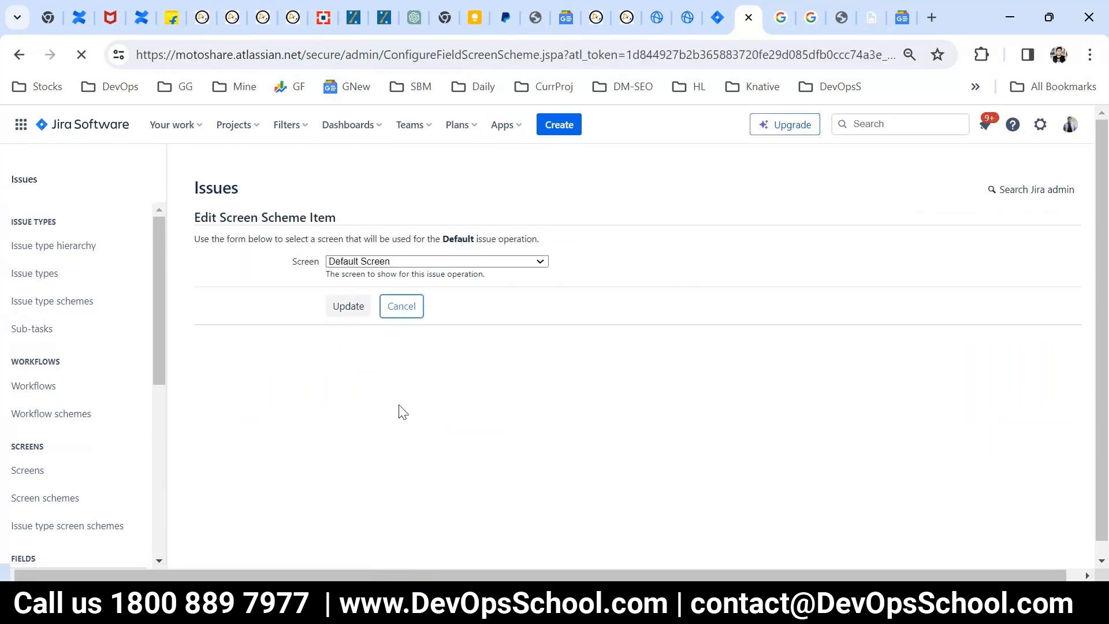
Step: Return to the screen schemes list and re-examine the Default Screen Scheme's Default operation entry, cancelling the edit
click(19, 57)
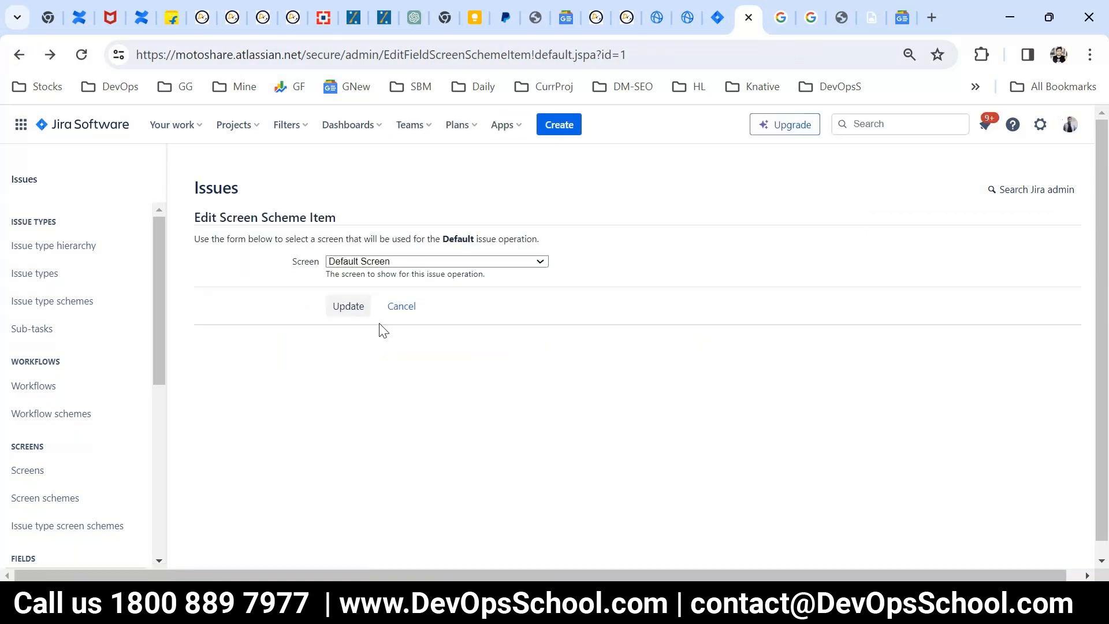
click(19, 56)
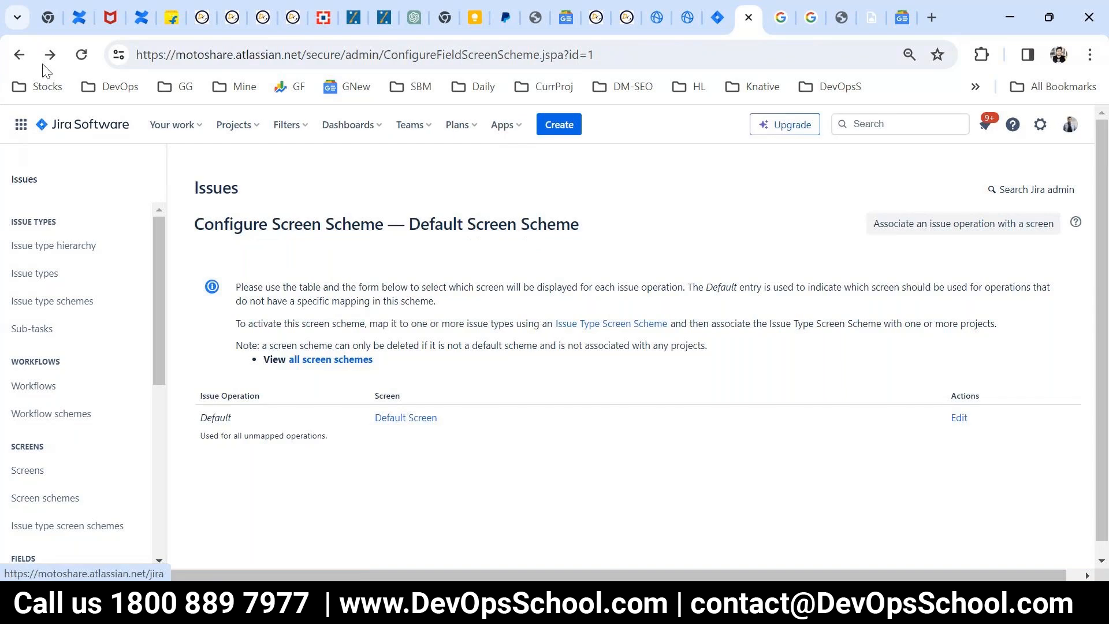
click(20, 56)
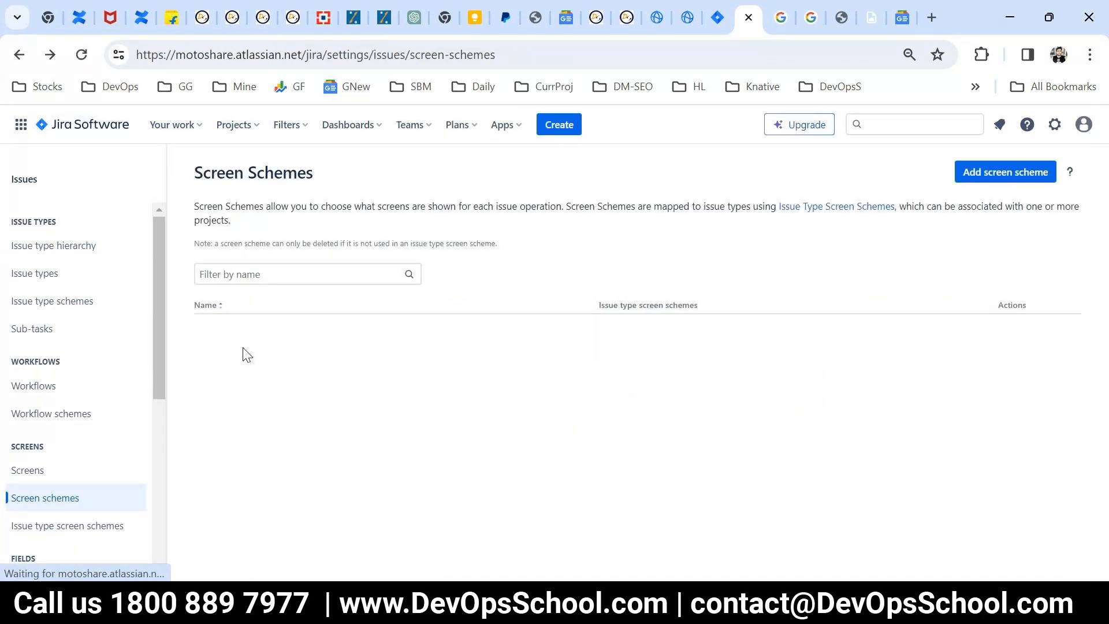
click(243, 332)
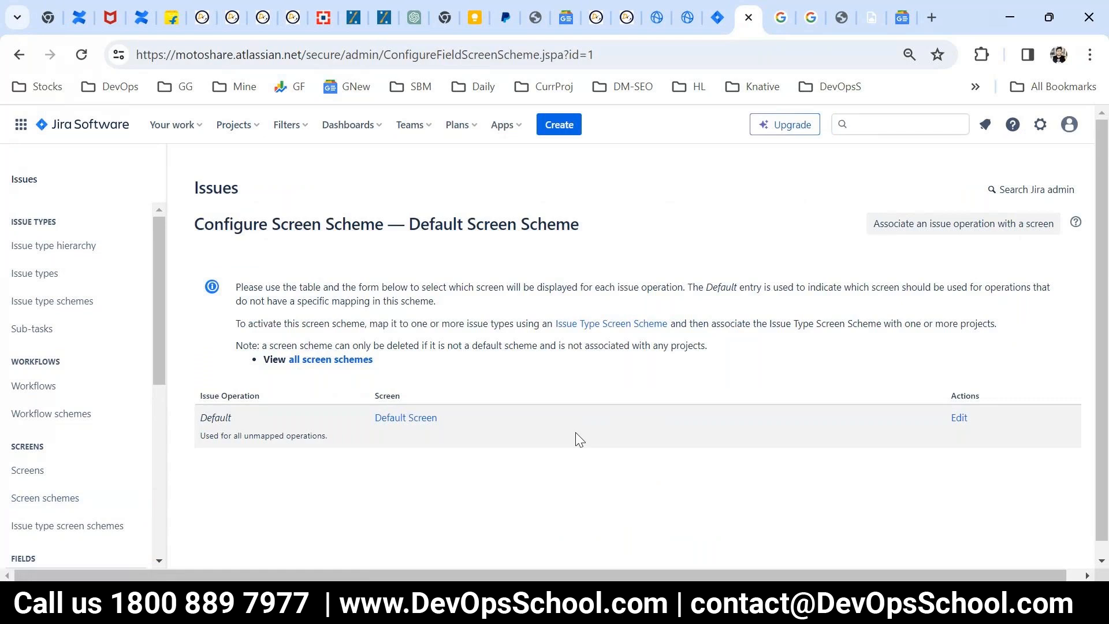
click(959, 418)
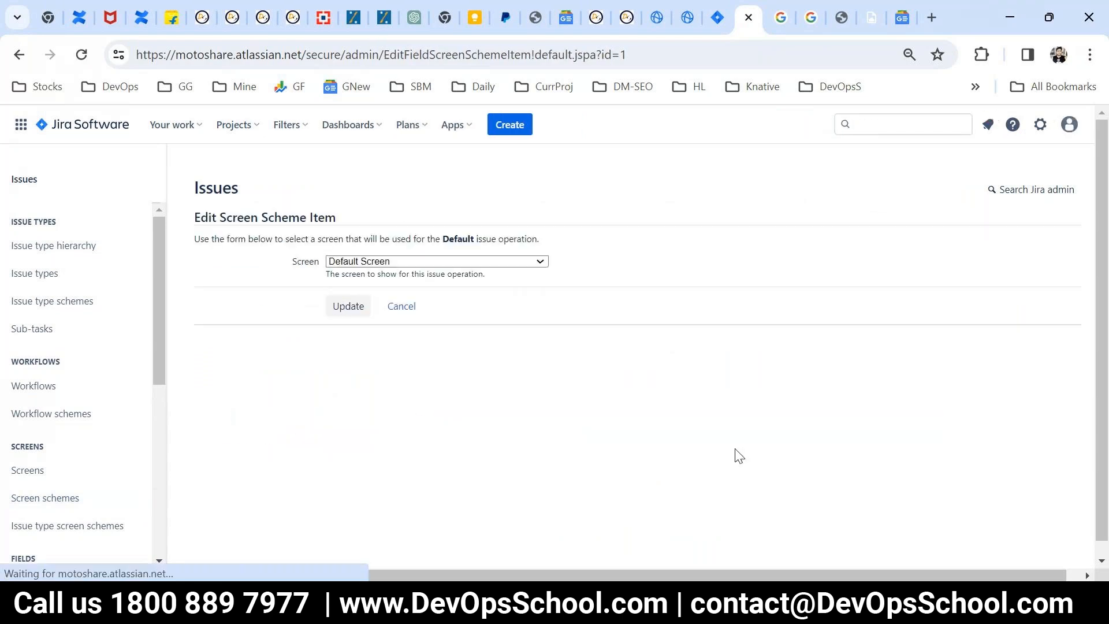
click(401, 306)
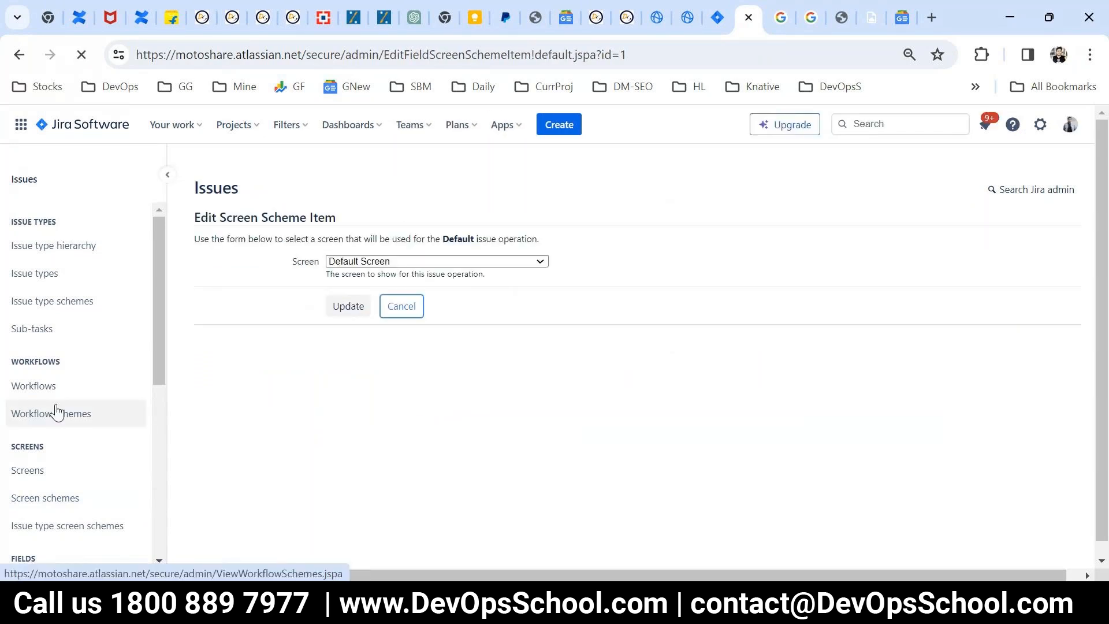
Step: Open the field configuration of the Default Screen from the screens list to examine its fields
click(37, 470)
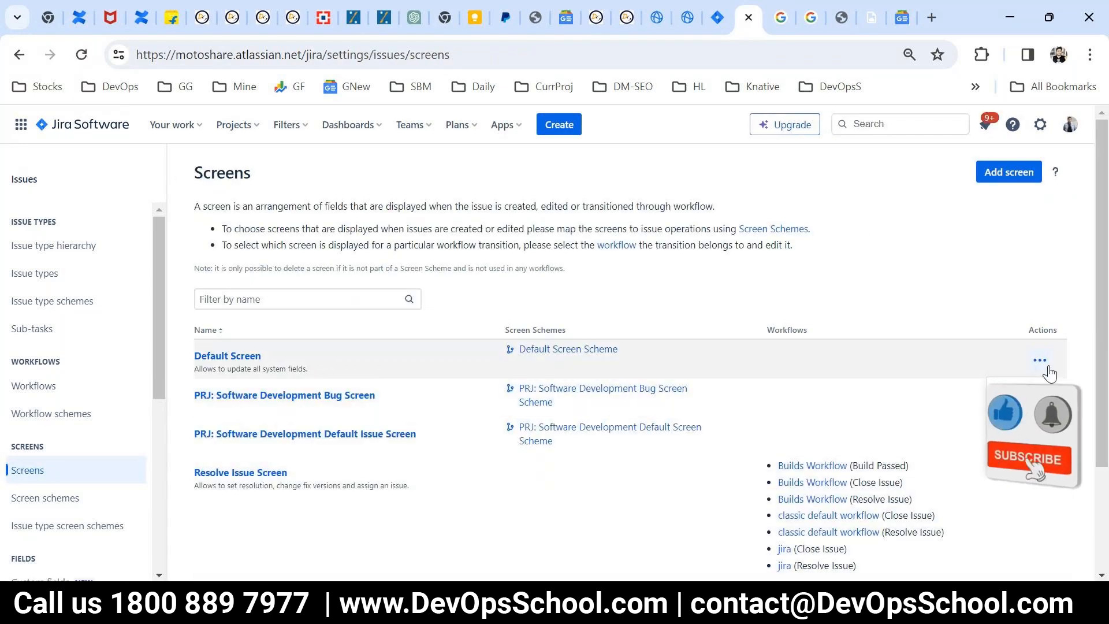
click(1039, 397)
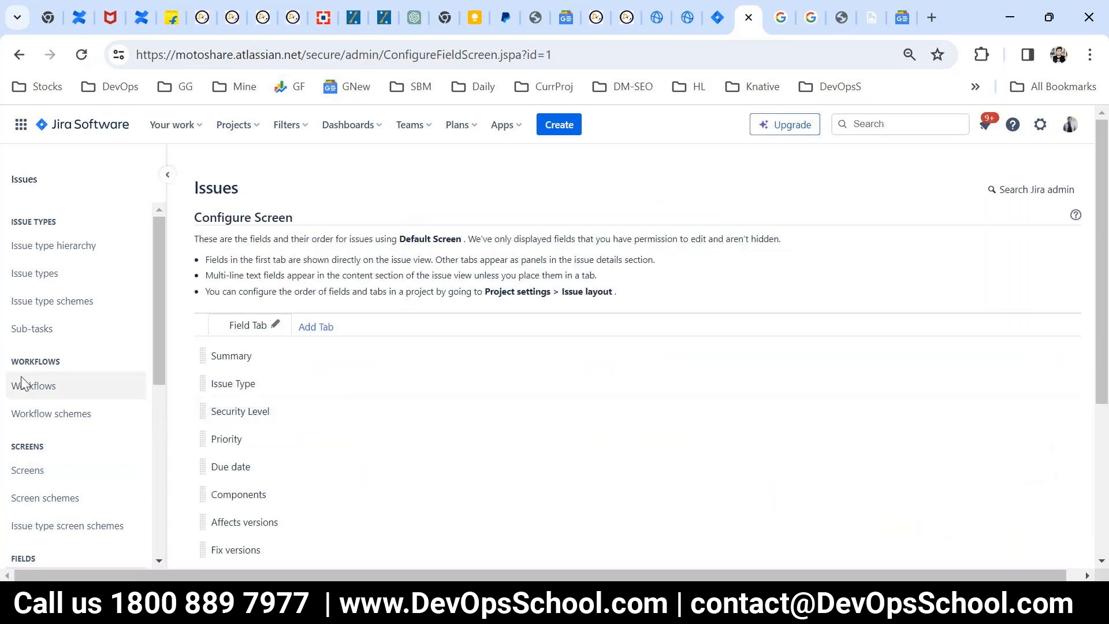
click(40, 467)
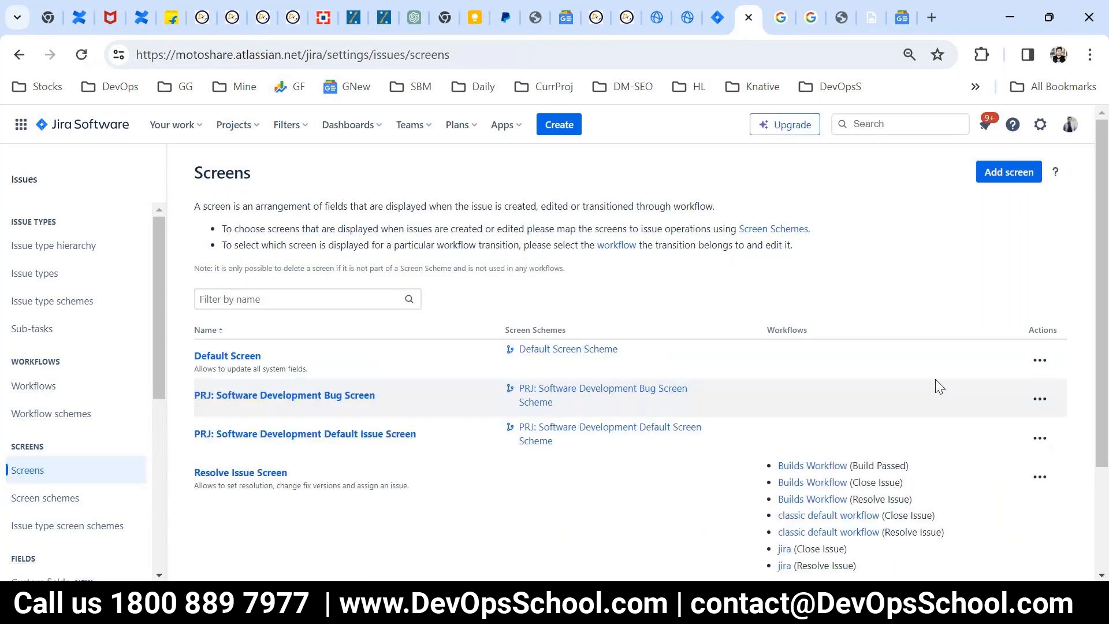
click(1033, 366)
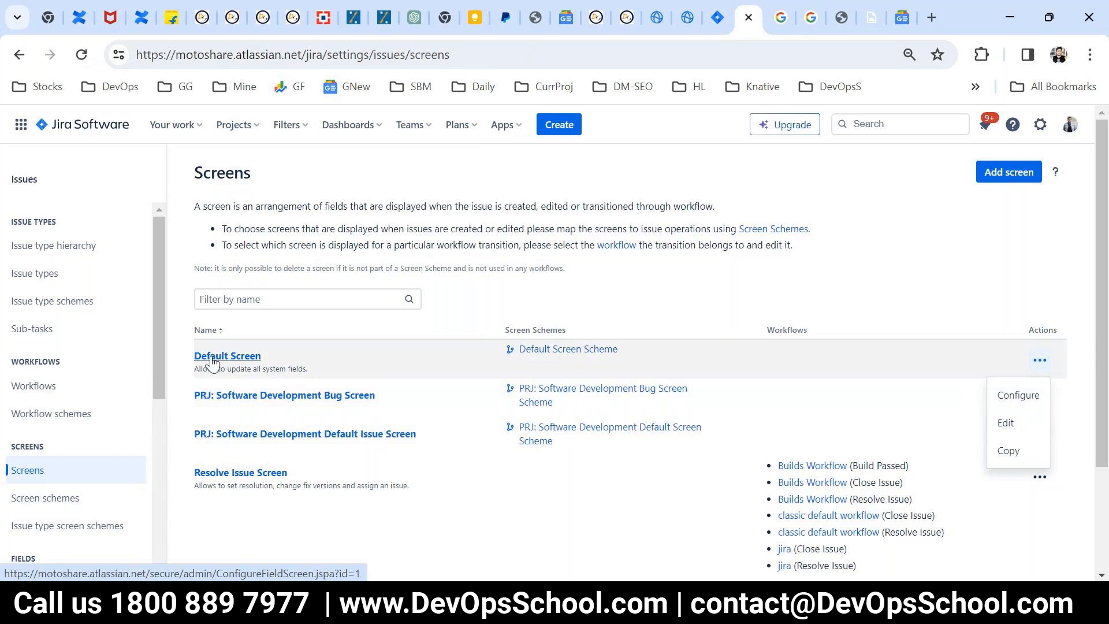
click(1017, 396)
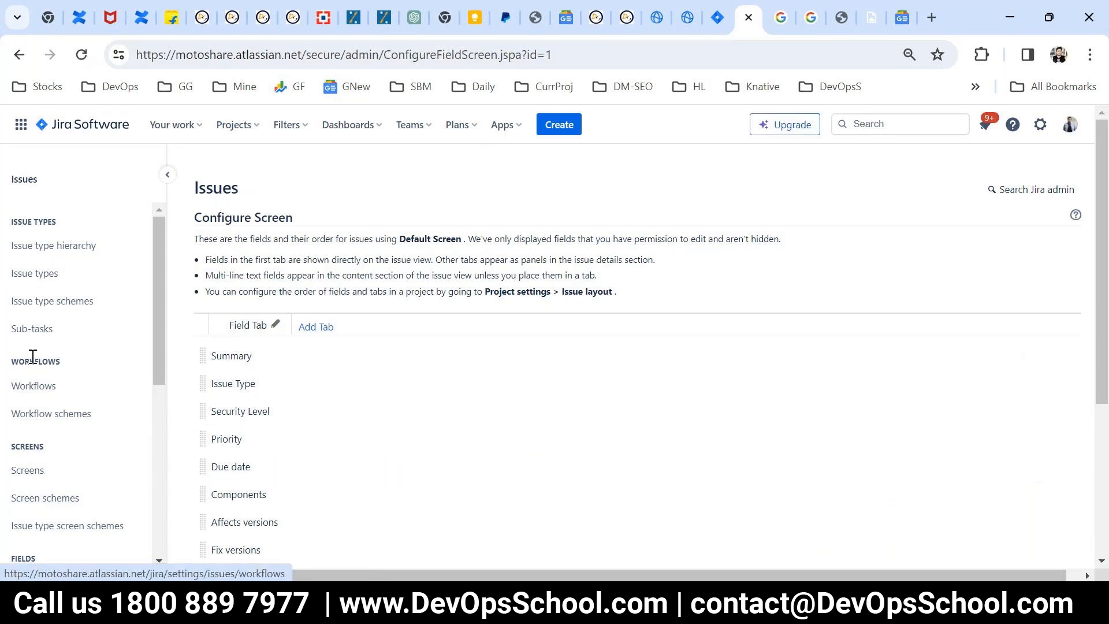
Step: Review the issue types and which of them each issue type scheme contains
click(28, 277)
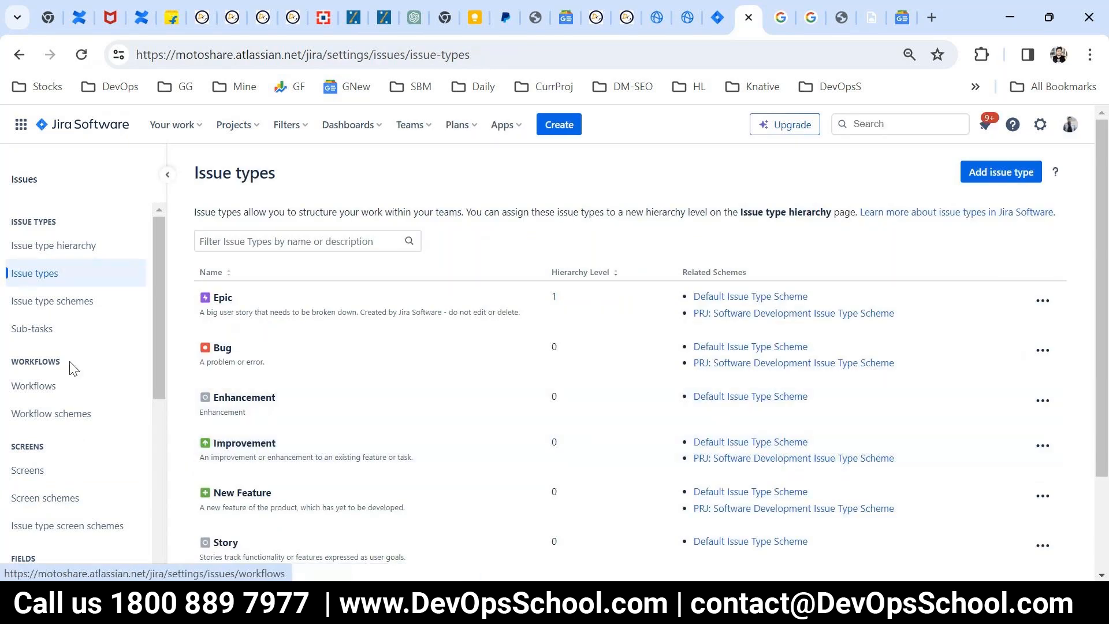
click(31, 312)
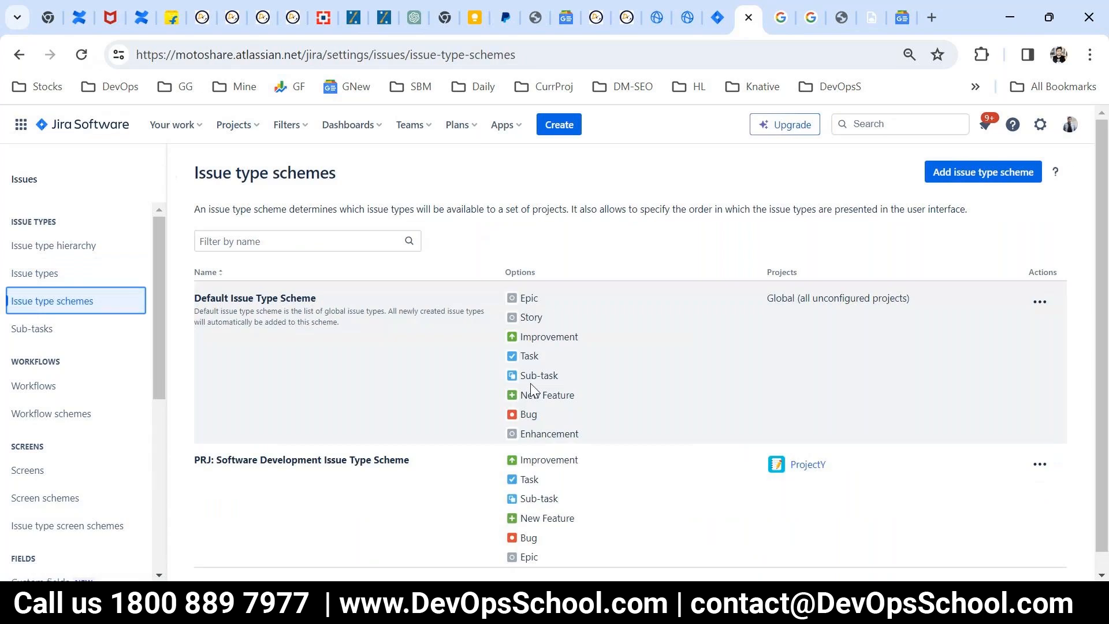
scroll(808, 462, down, 1)
scroll(918, 410, up, 1)
Step: View the projects available for association with the Default Issue Type Scheme, and cancel without associating any
click(1039, 303)
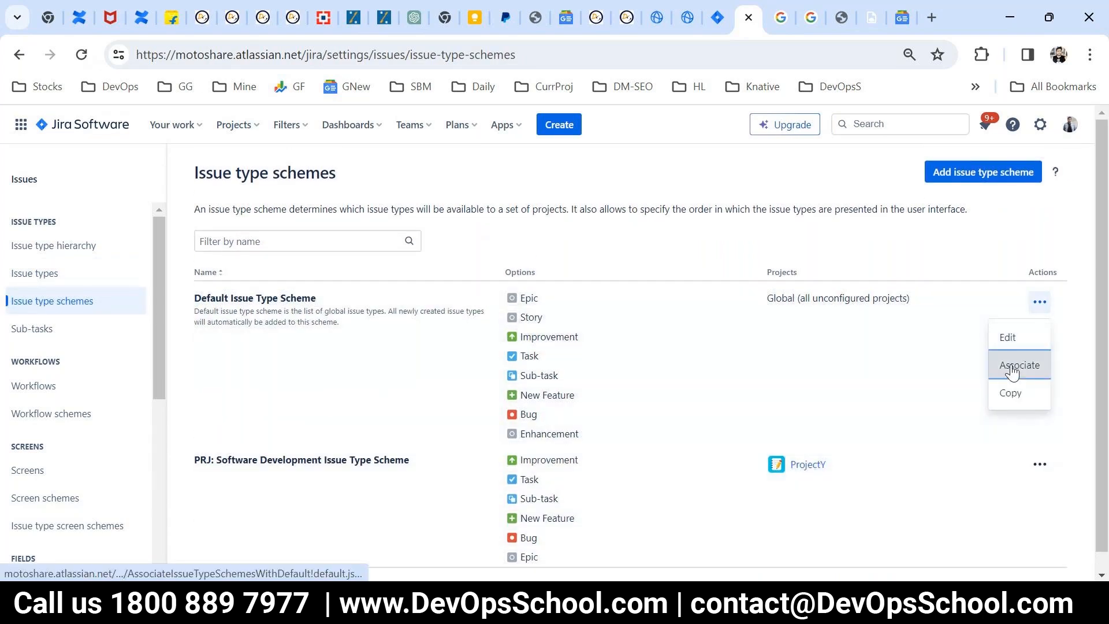
click(1012, 369)
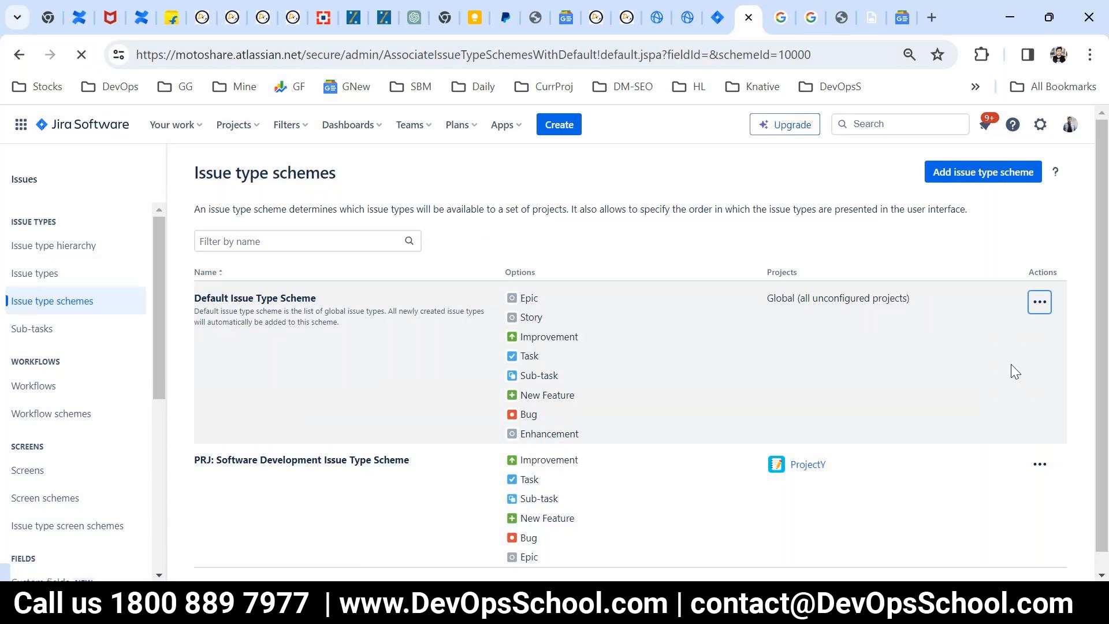
click(404, 491)
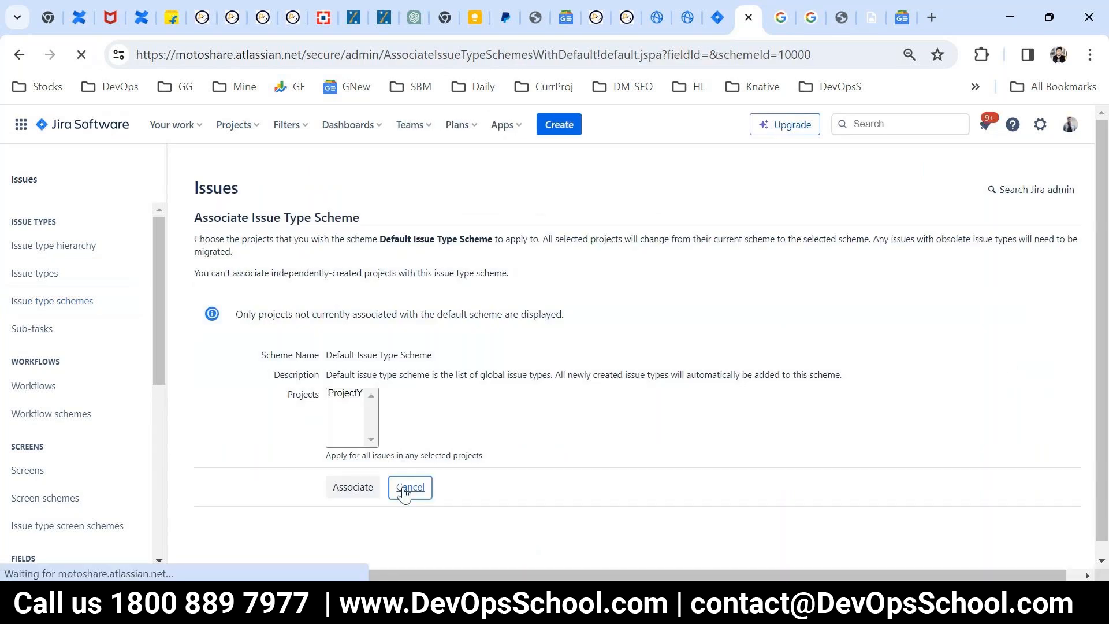
Step: Open the Default Issue Type Scheme for editing, check its included issue types, and cancel without saving
click(1039, 302)
click(1010, 333)
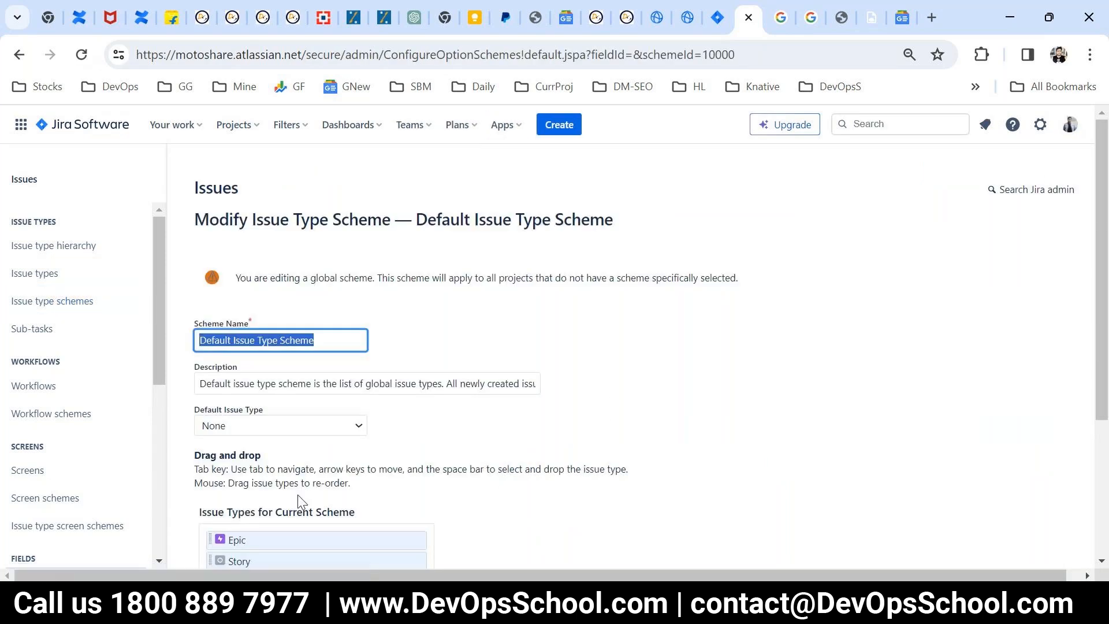
scroll(296, 495, down, 3)
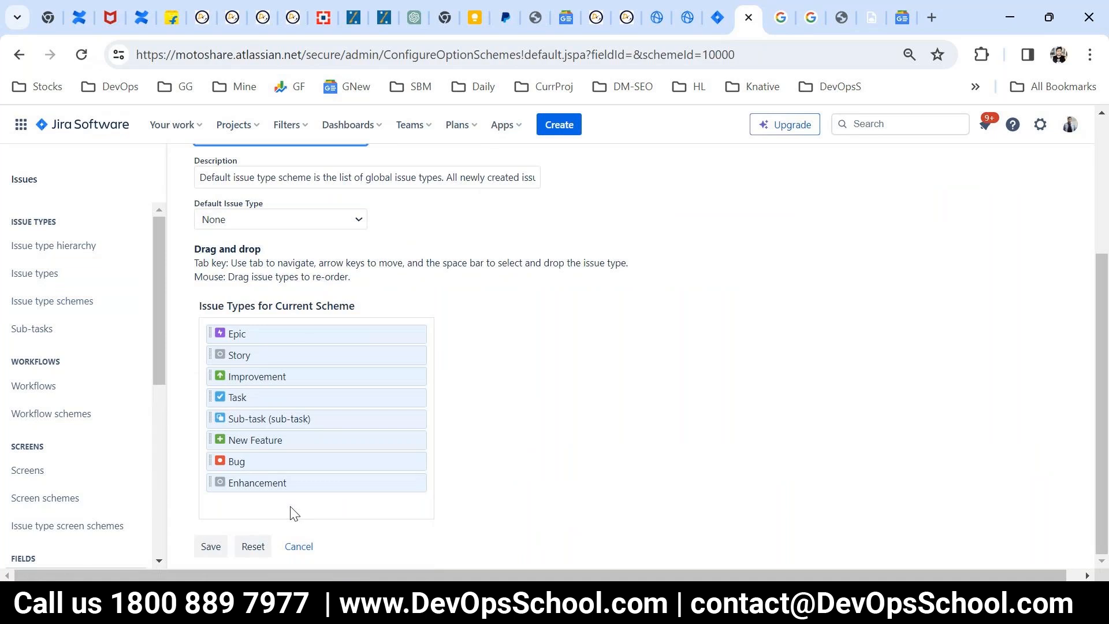
click(291, 554)
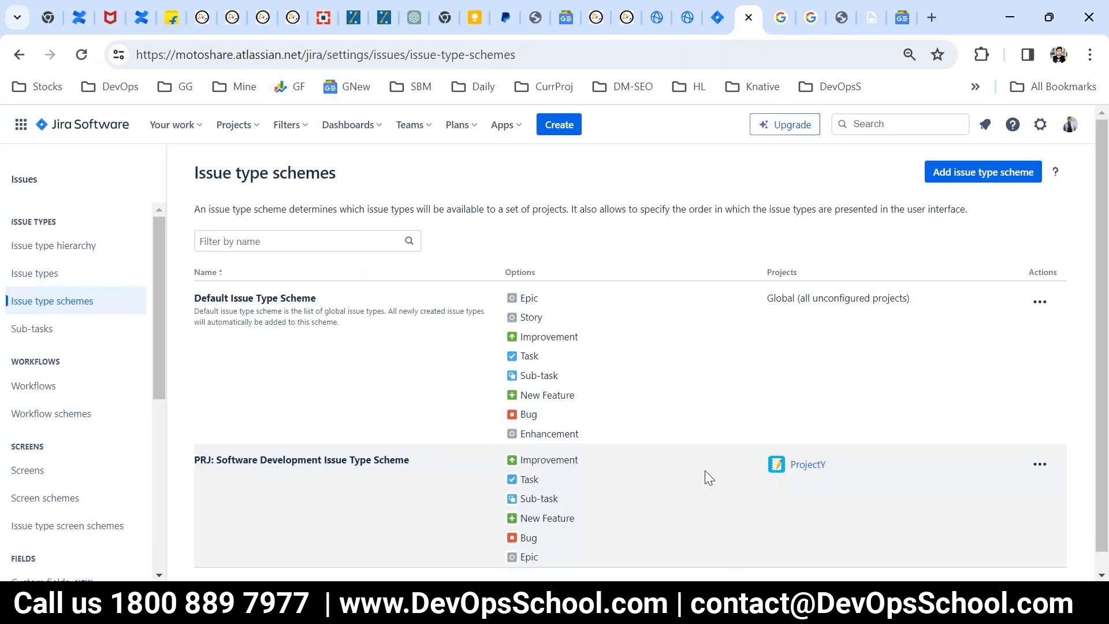
Step: Add the Enhancement issue type between Task and Sub-task in the PRJ: Software Development Issue Type Scheme and save the scheme
scroll(705, 473, down, 1)
click(1040, 446)
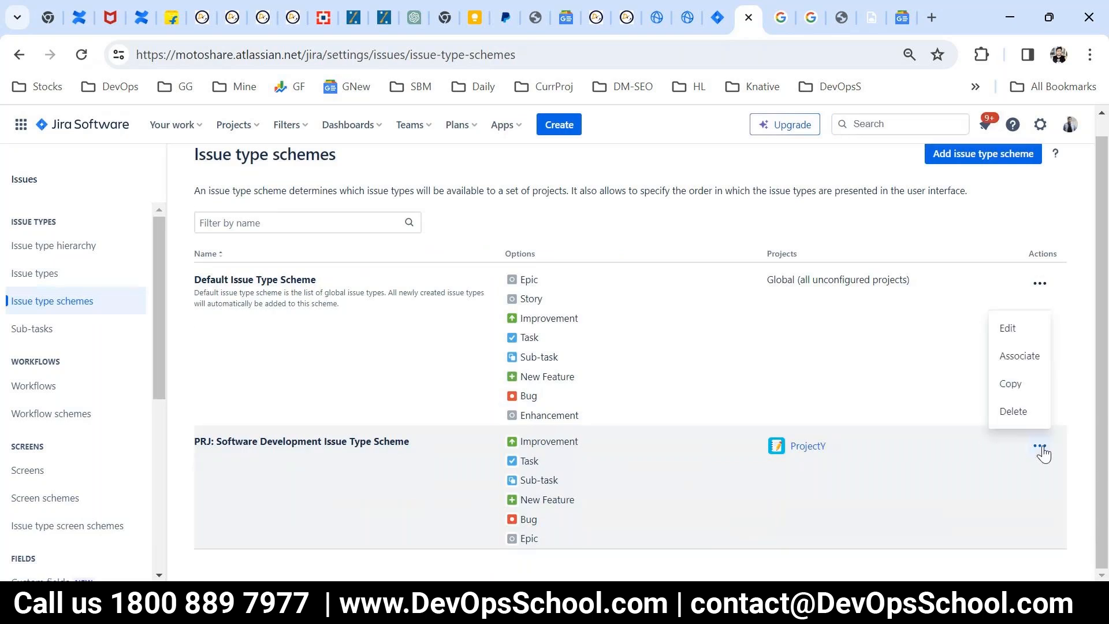
click(999, 331)
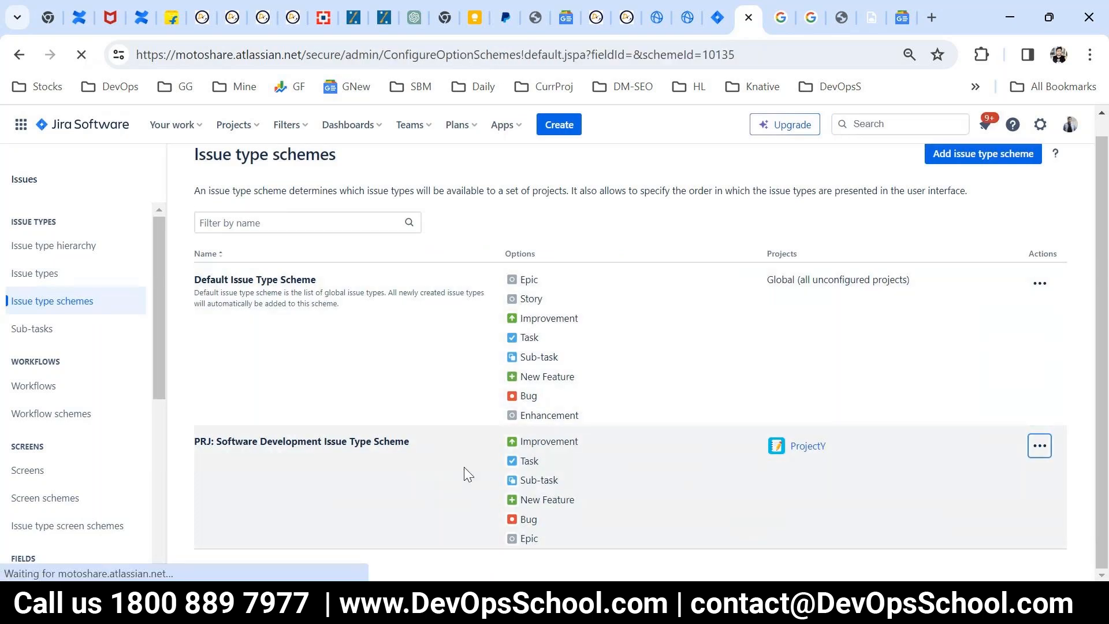
scroll(488, 462, down, 3)
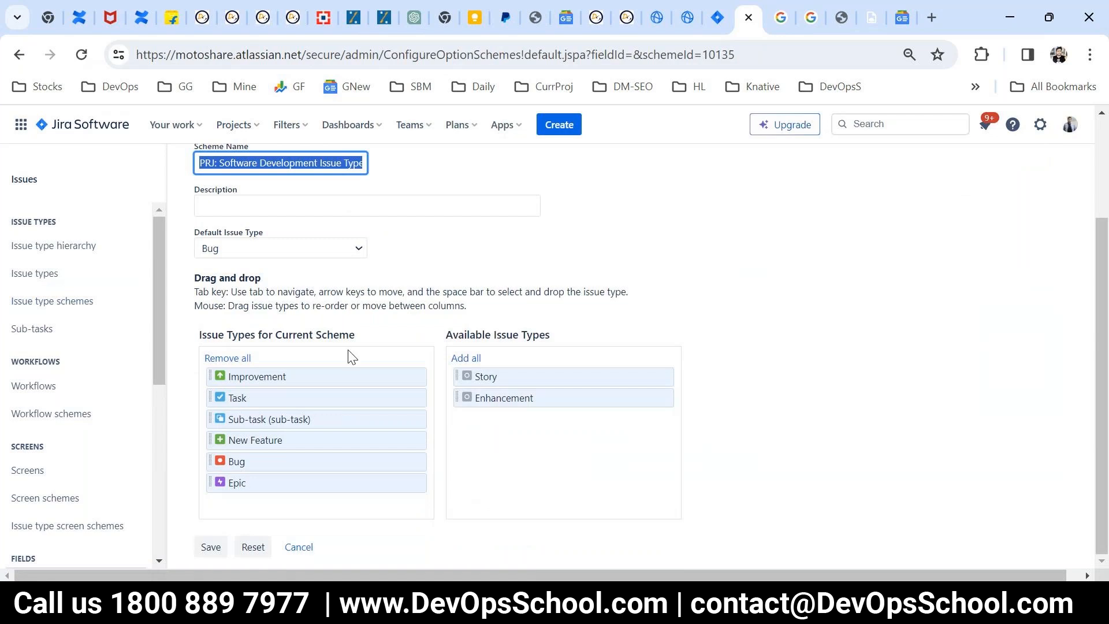
scroll(314, 309, up, 3)
click(220, 298)
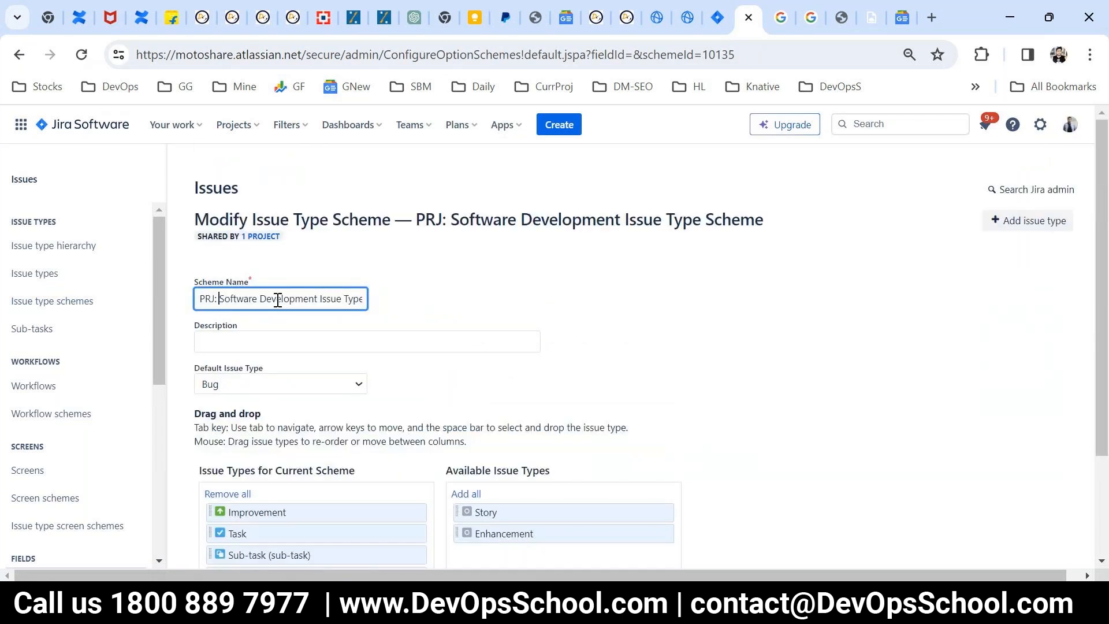
scroll(440, 389, down, 3)
drag(466, 397, 283, 406)
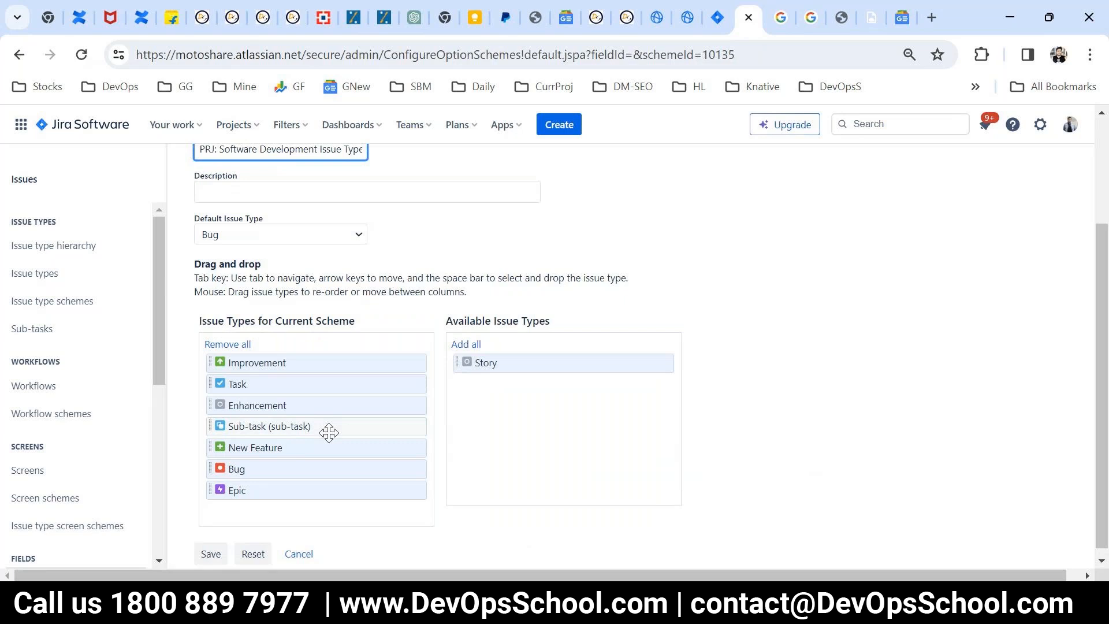
click(211, 546)
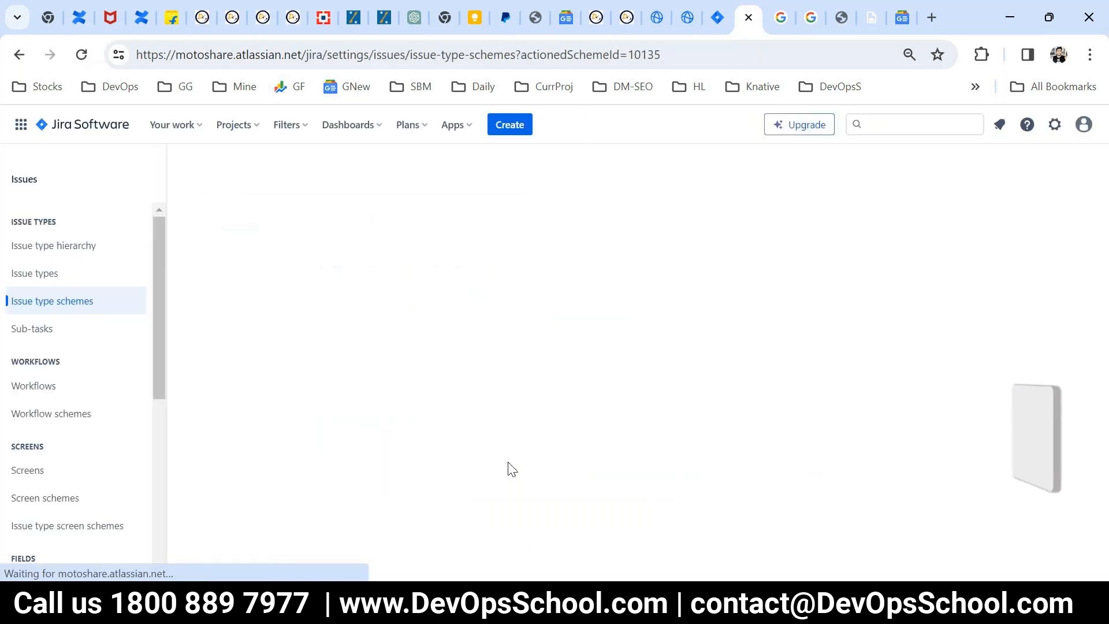
Step: Review the Default and PRJ: Software Development issue type schemes, comparing their issue types and the projects that use them
scroll(461, 485, down, 1)
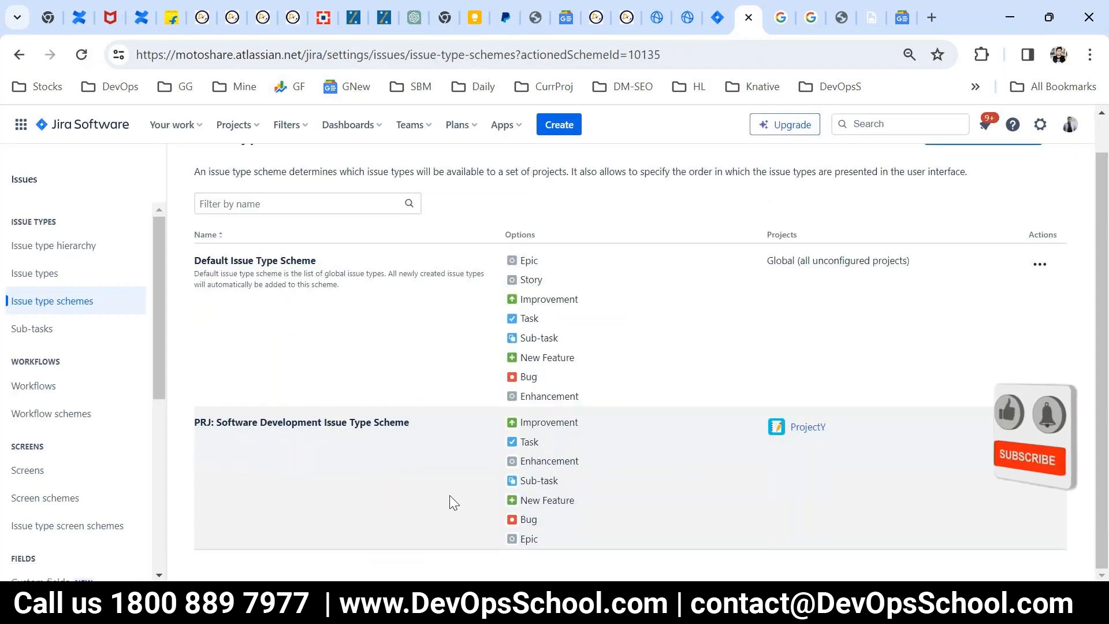
drag(202, 261, 351, 258)
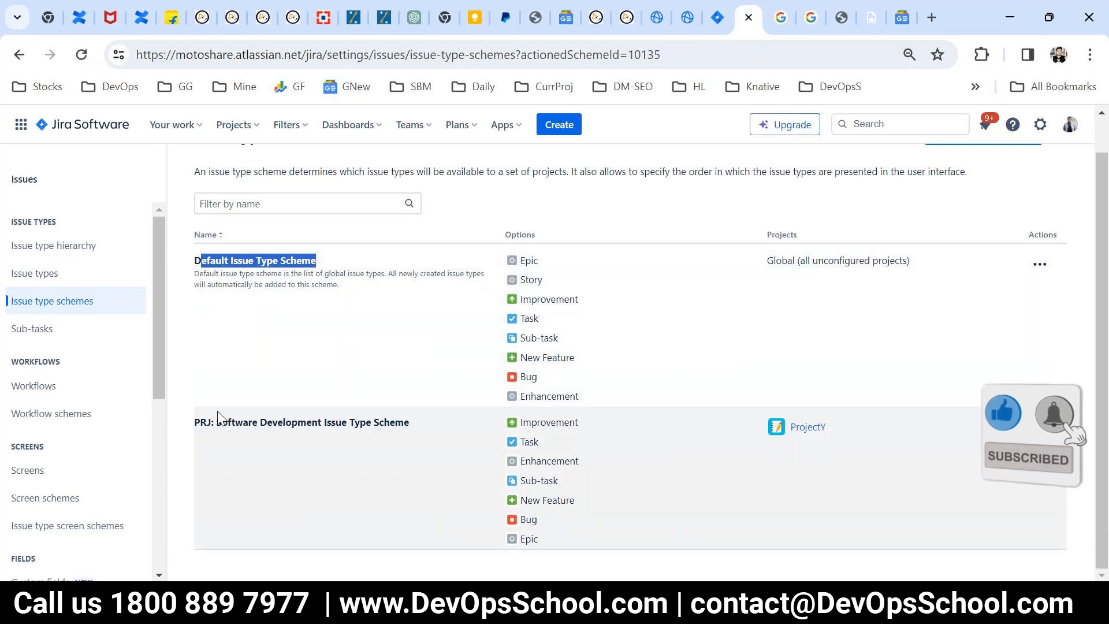
click(202, 262)
drag(209, 259, 338, 261)
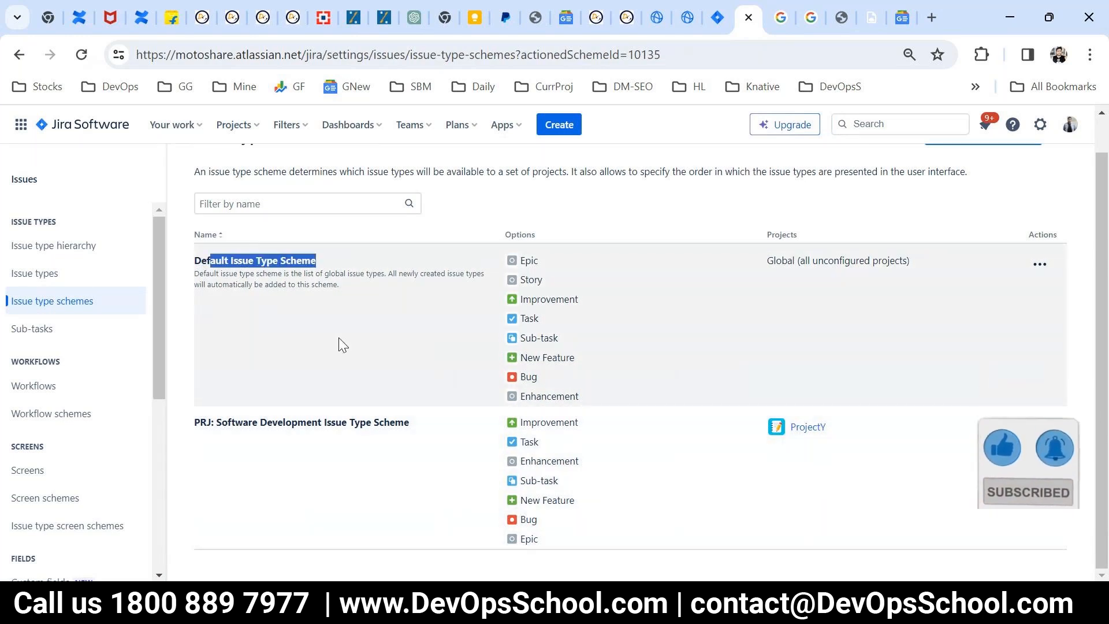
click(216, 426)
drag(216, 426, 398, 426)
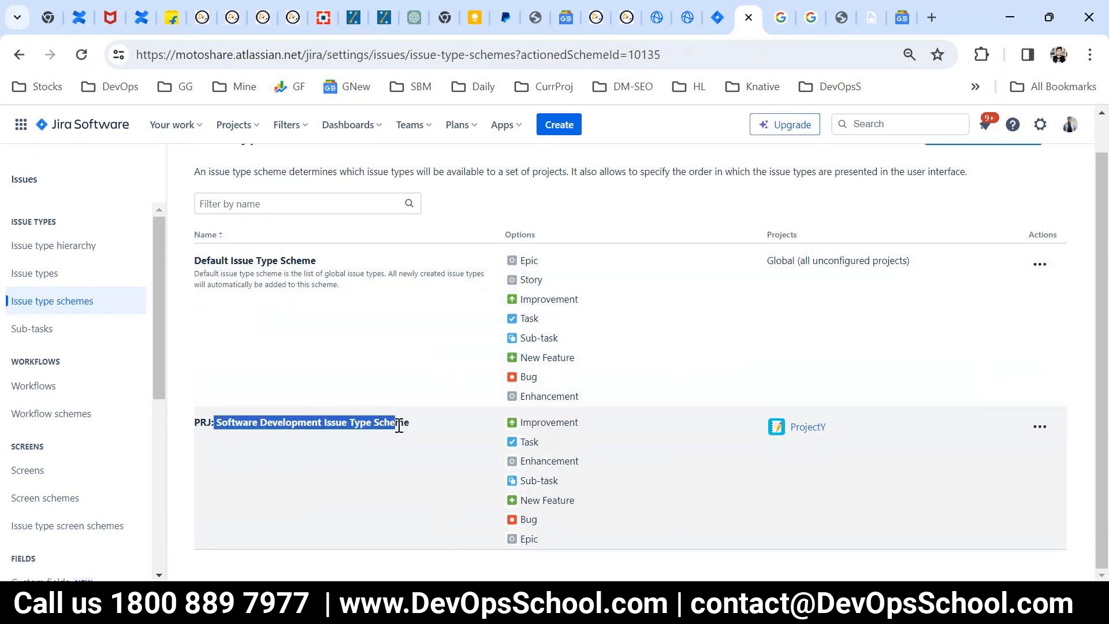
drag(832, 428, 789, 432)
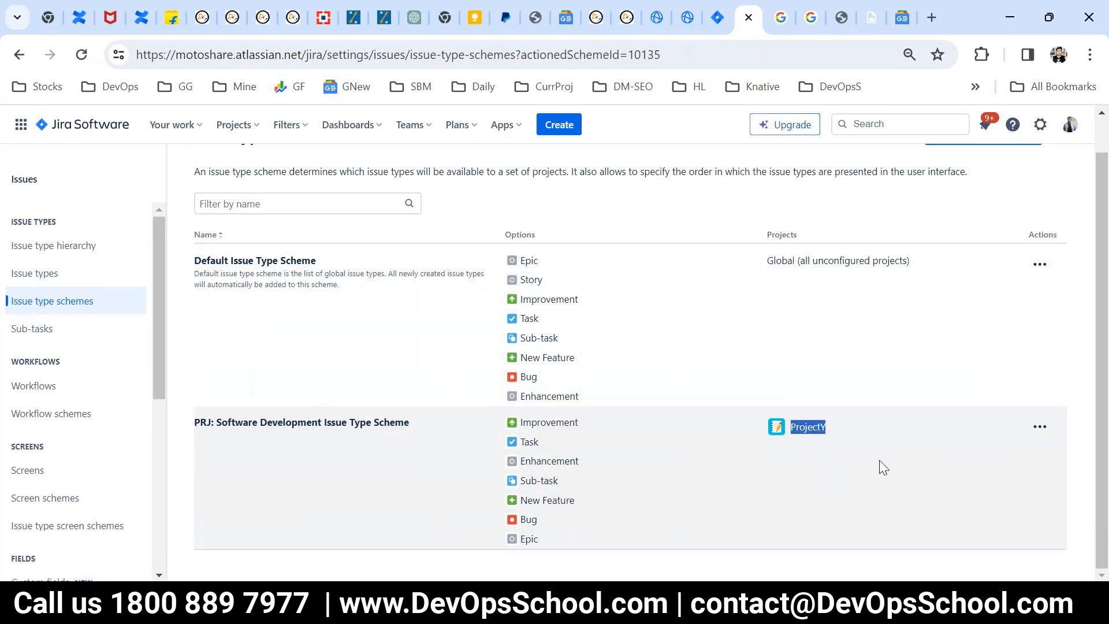
click(862, 454)
drag(847, 425, 786, 415)
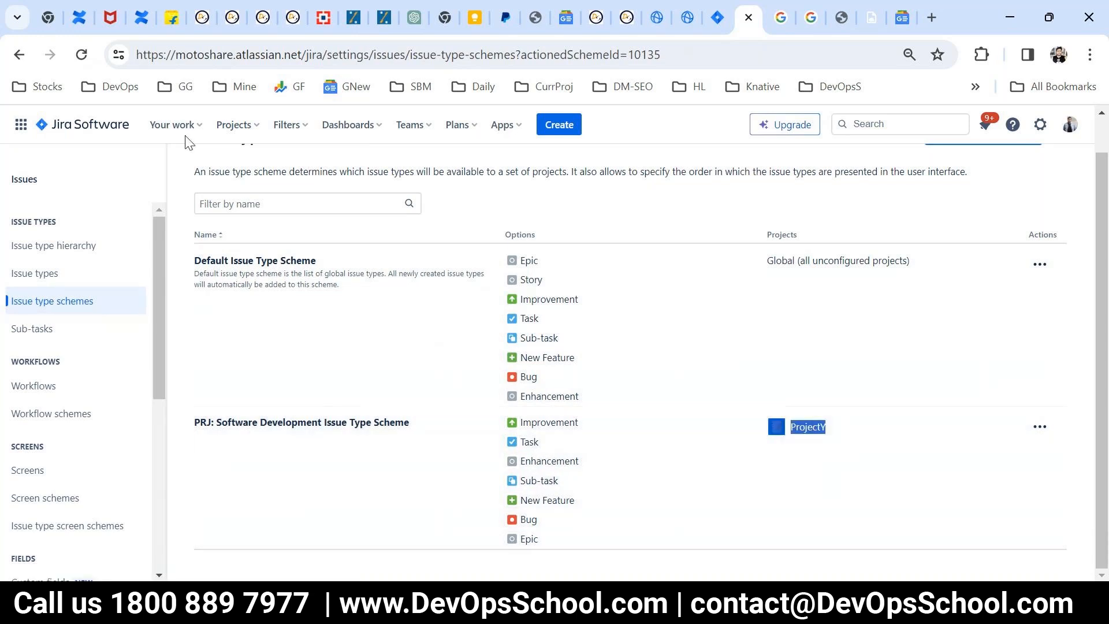
Step: View all projects and open ProjectY
click(234, 125)
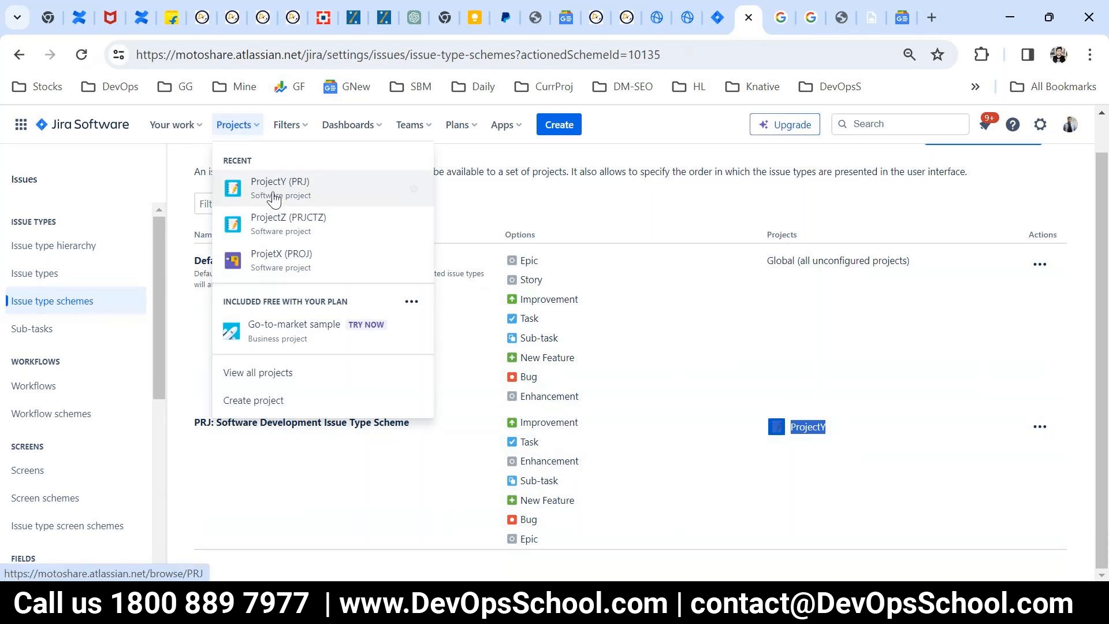
click(263, 379)
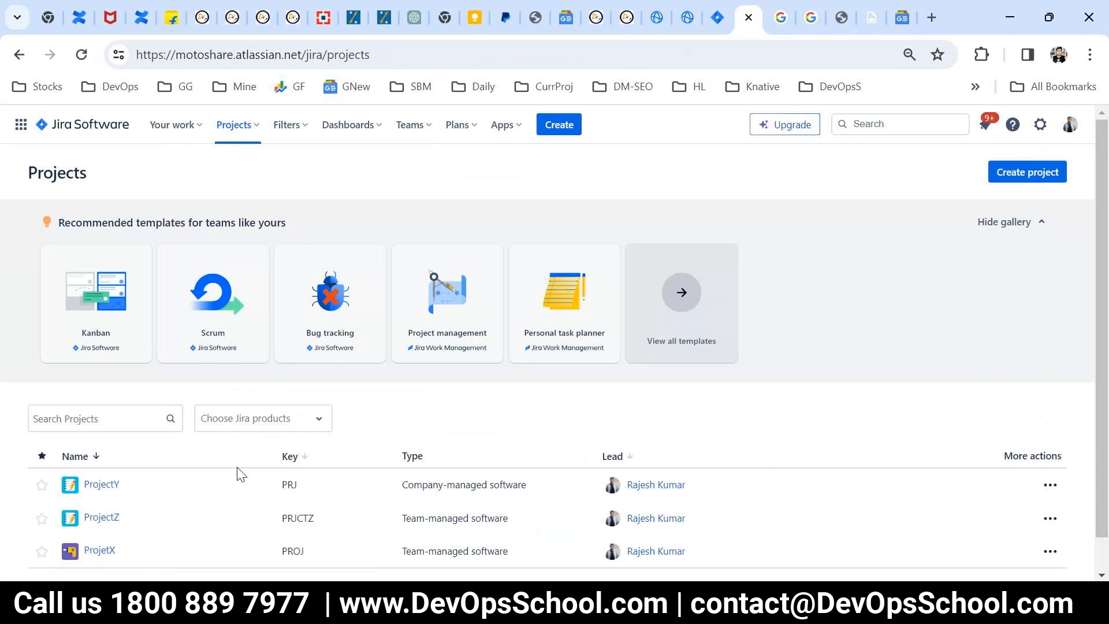
click(103, 449)
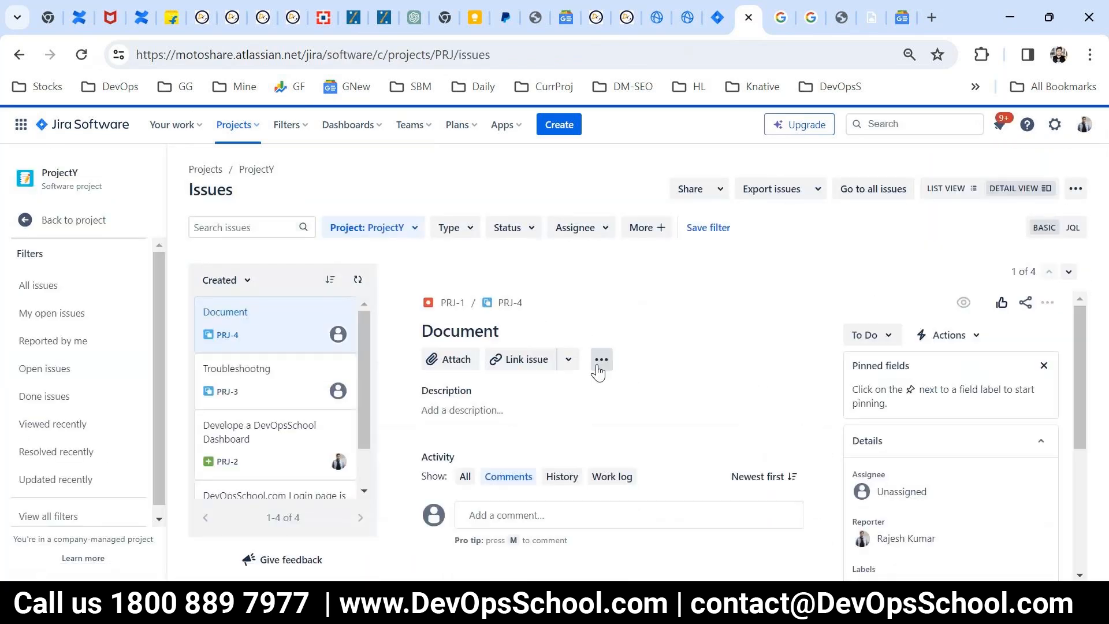
Step: Start a new issue in ProjectY, check the available issue types and the form's fields, and close it without creating the issue
click(559, 126)
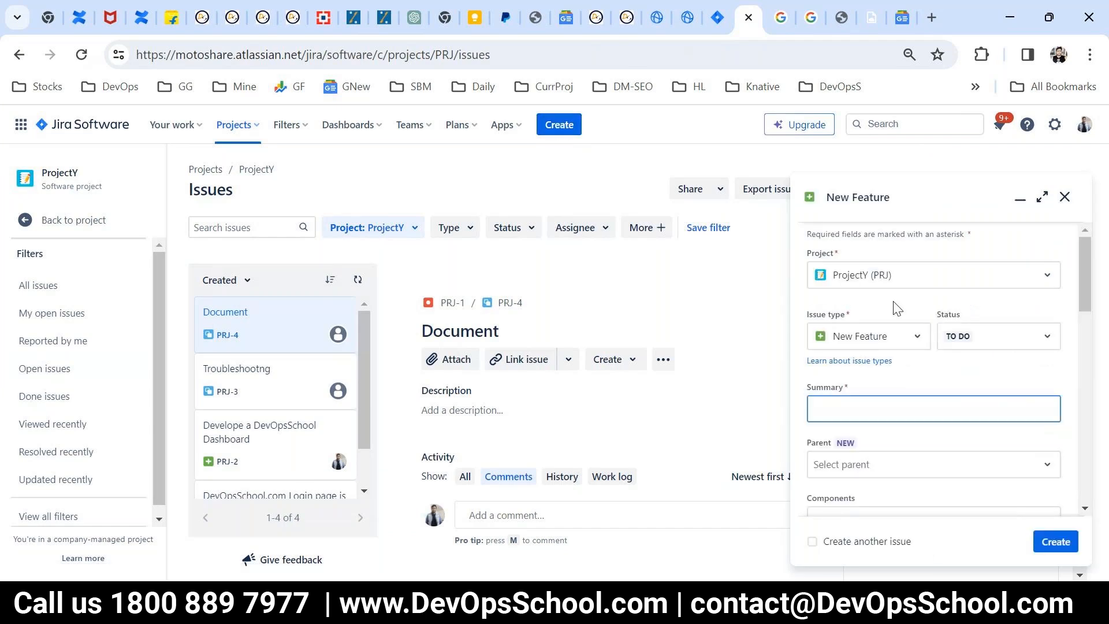
click(870, 340)
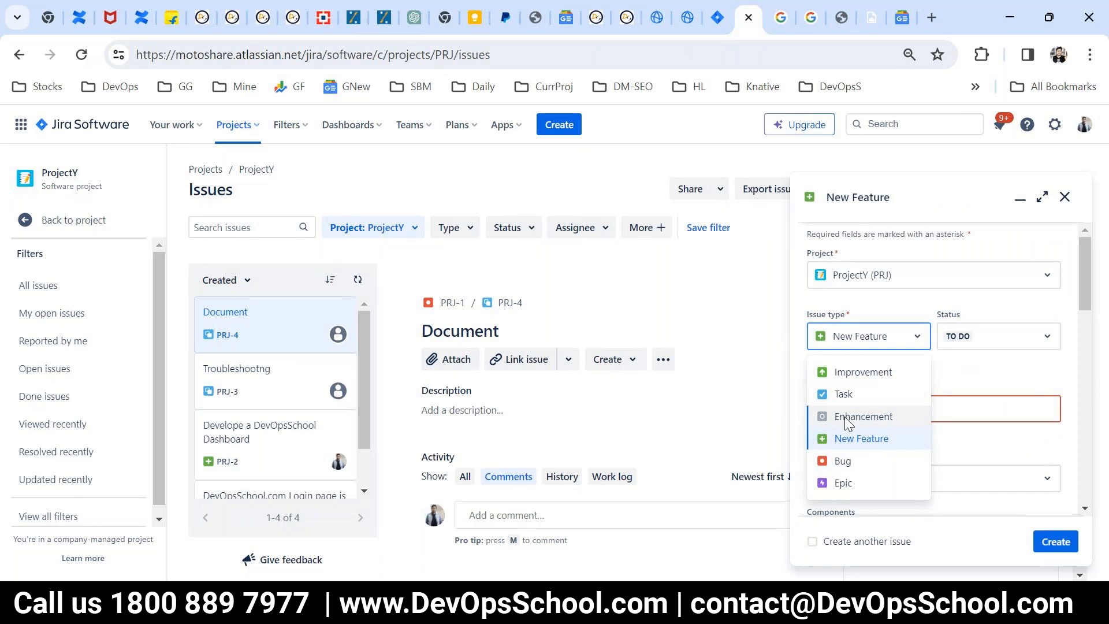
click(855, 301)
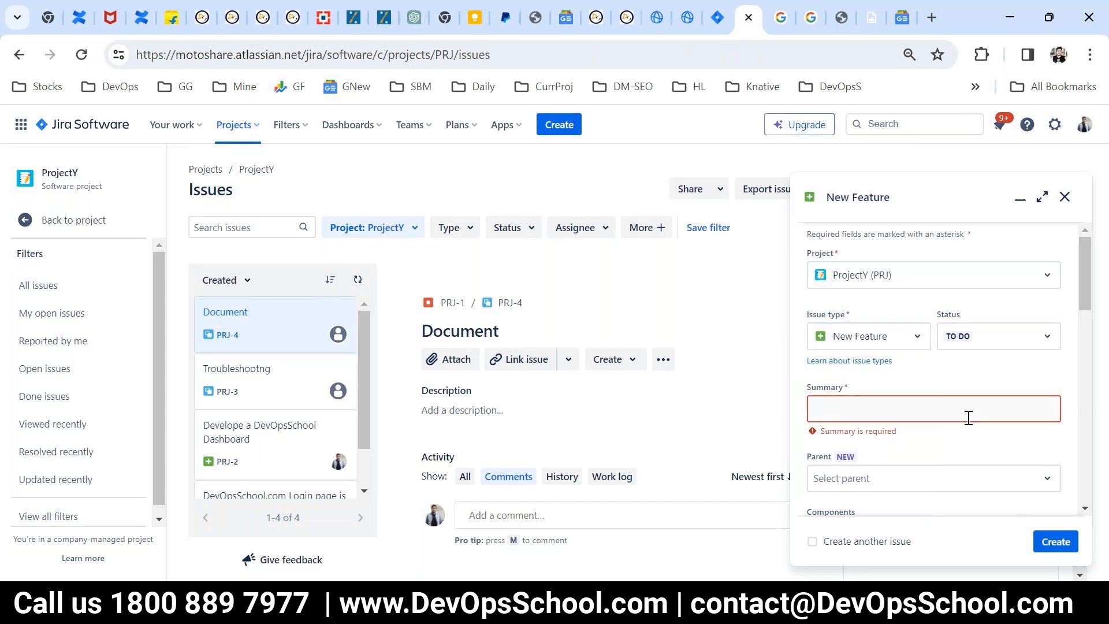
scroll(910, 421, down, 10)
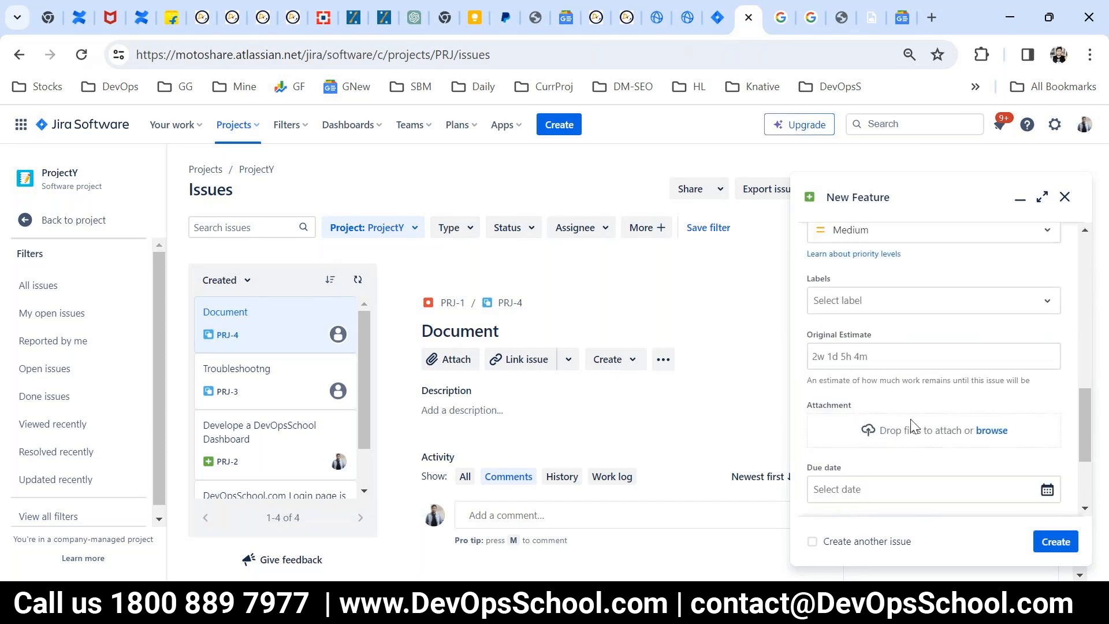
scroll(910, 421, down, 3)
scroll(911, 425, up, 15)
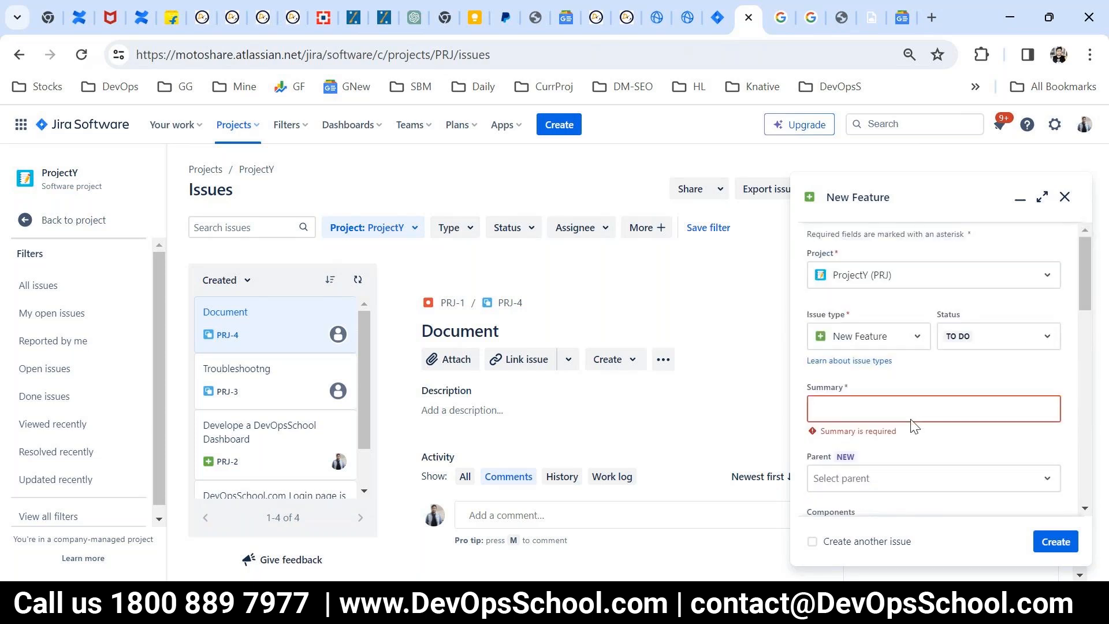
scroll(911, 425, down, 15)
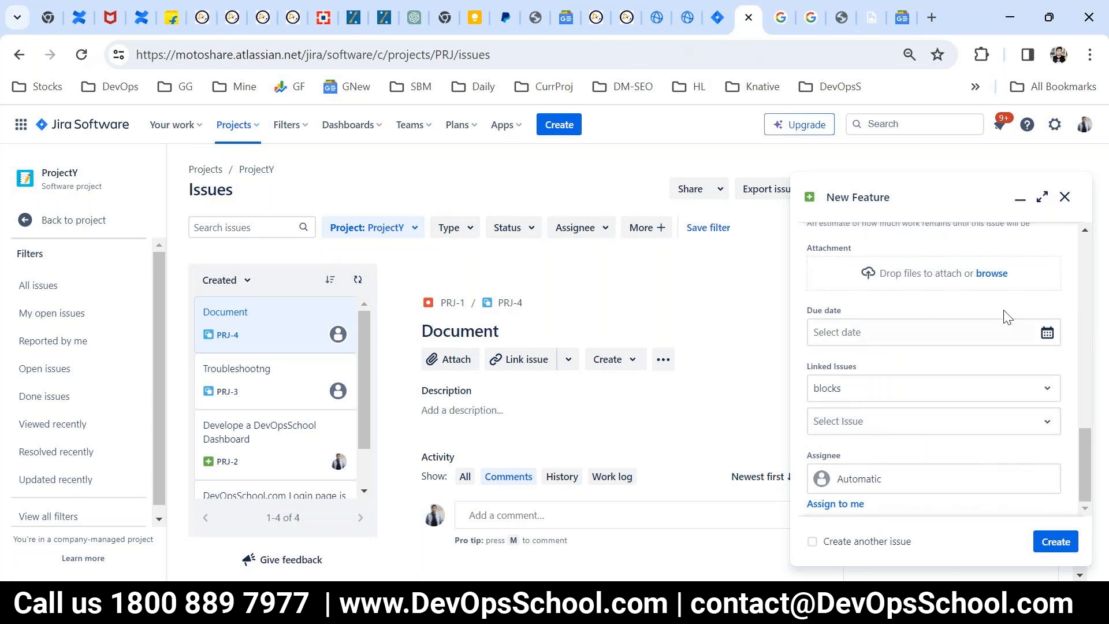
click(1064, 197)
Step: Open the custom fields list in Jira's issue settings
click(1054, 124)
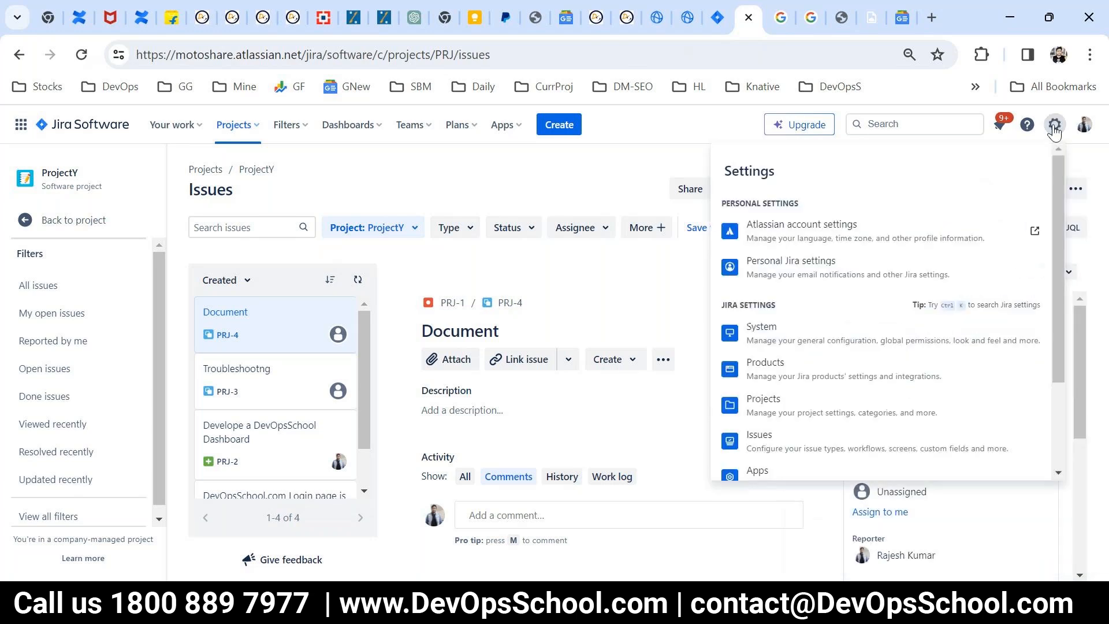
scroll(878, 318, down, 3)
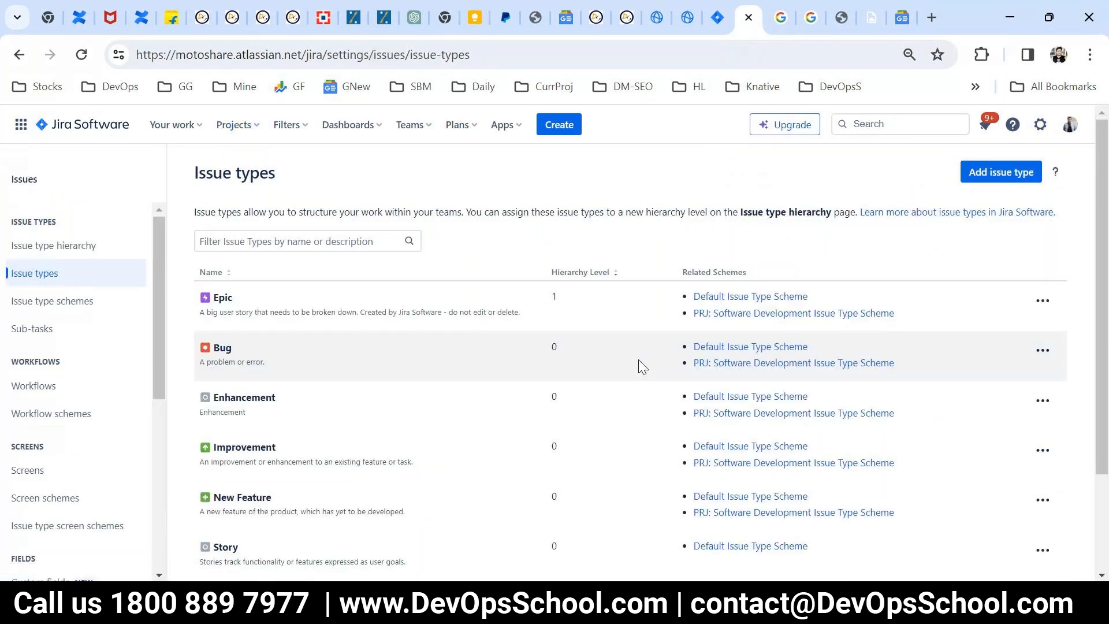
scroll(57, 355, down, 4)
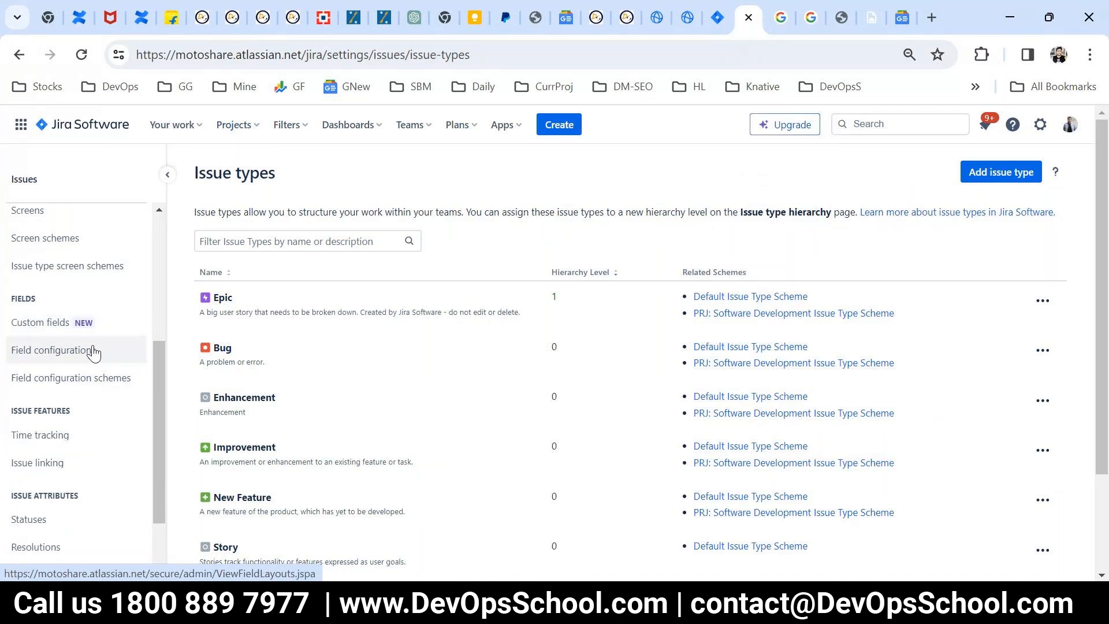
click(62, 327)
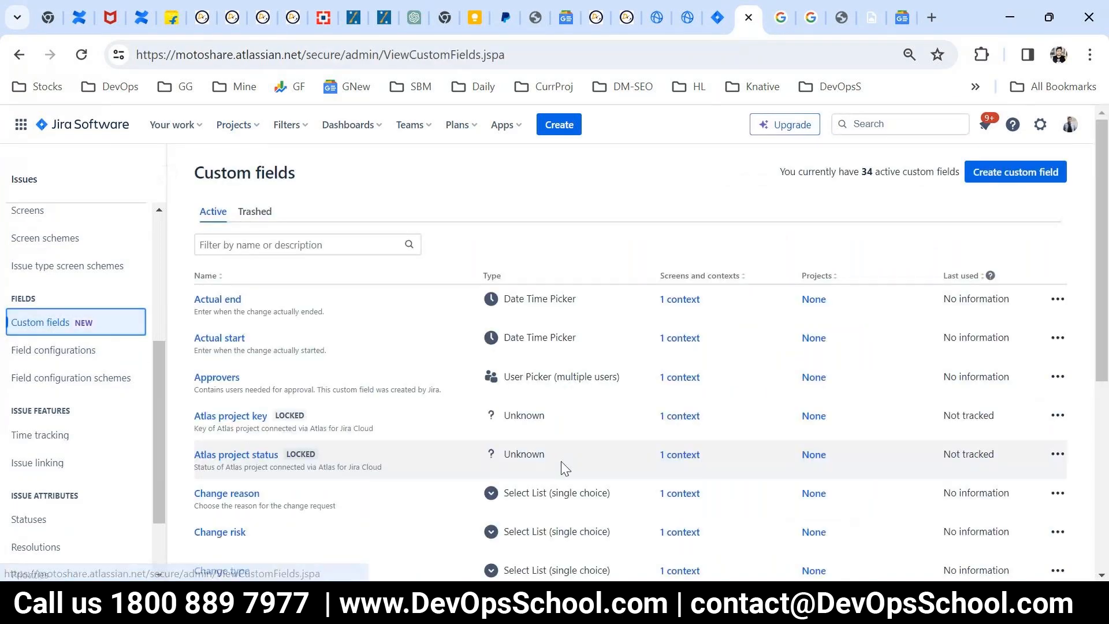
Step: Look through the active custom fields, filter them by "country", and clear the filter
scroll(561, 463, down, 2)
scroll(564, 468, down, 3)
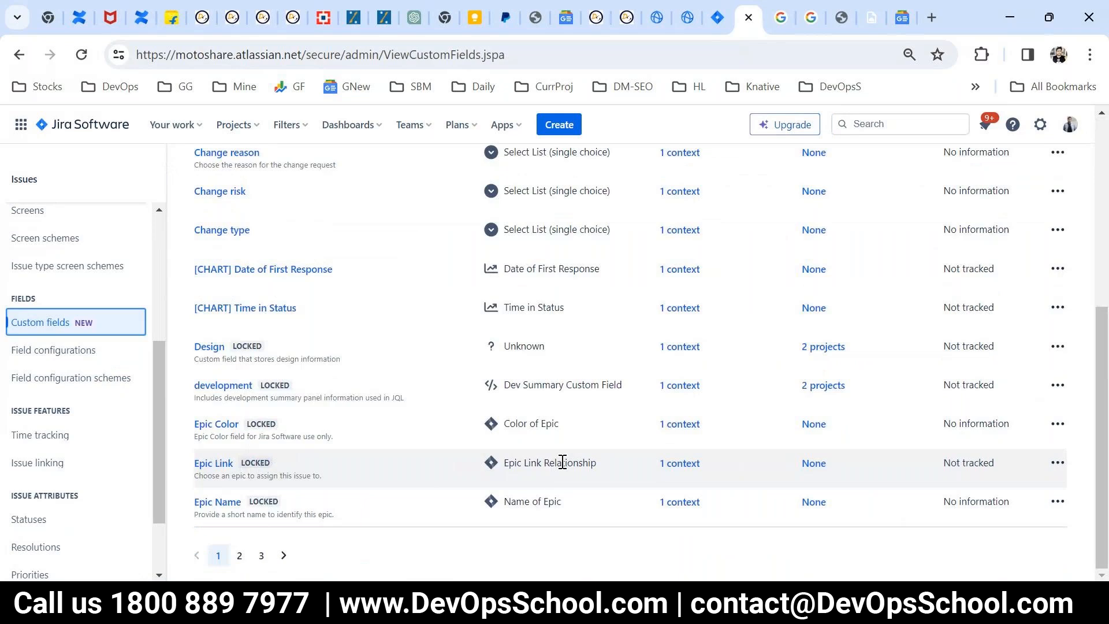
scroll(562, 462, up, 5)
scroll(562, 462, down, 5)
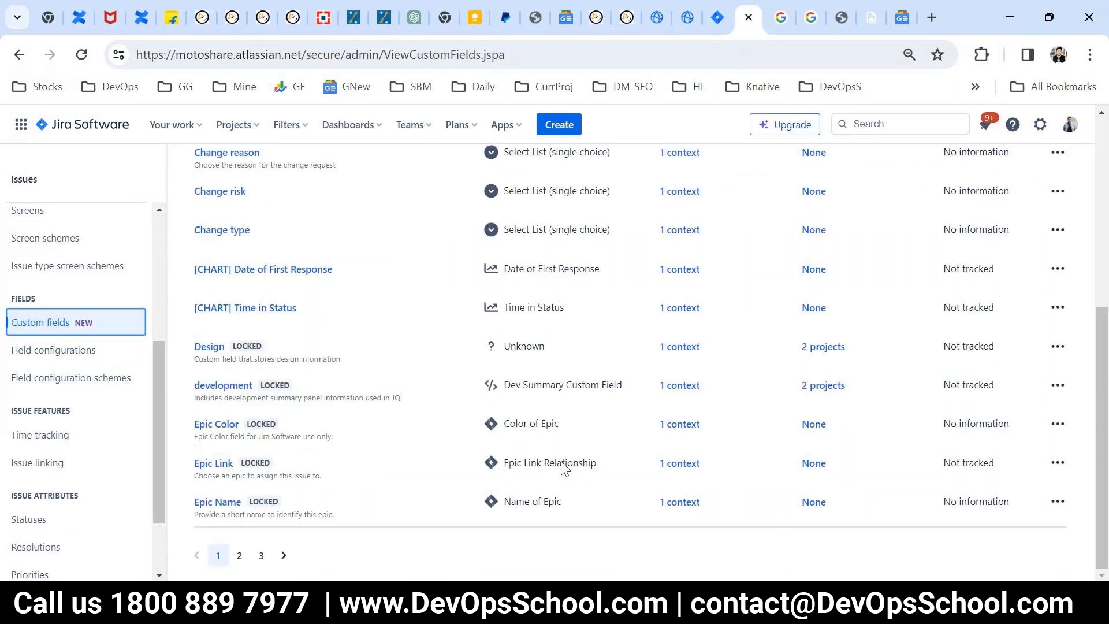
scroll(565, 468, up, 5)
click(261, 244)
text(country)
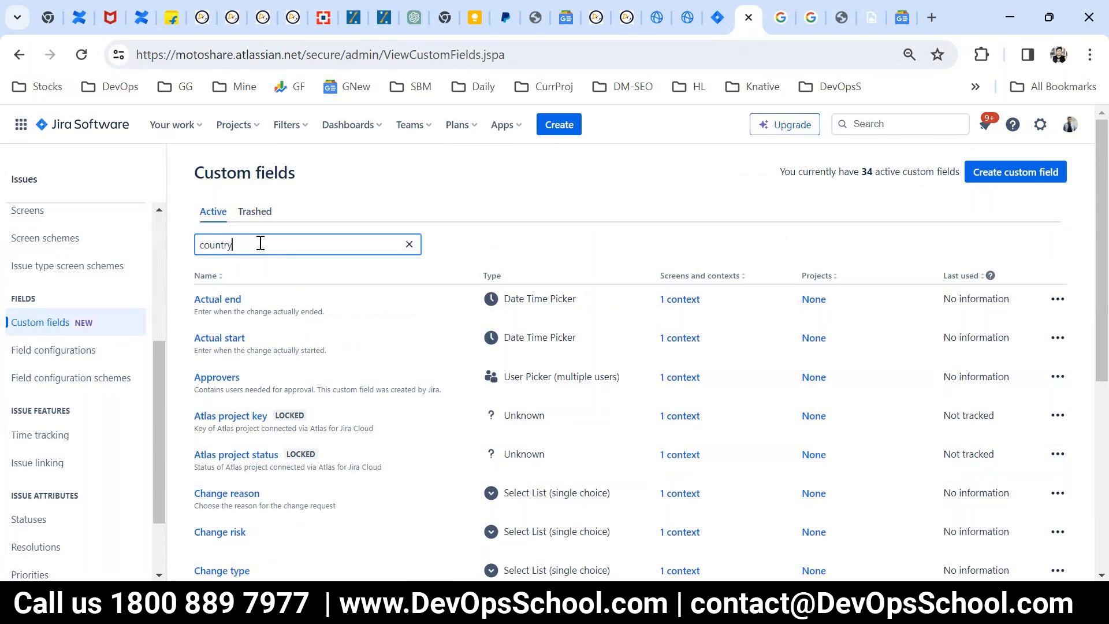
drag(260, 243, 154, 245)
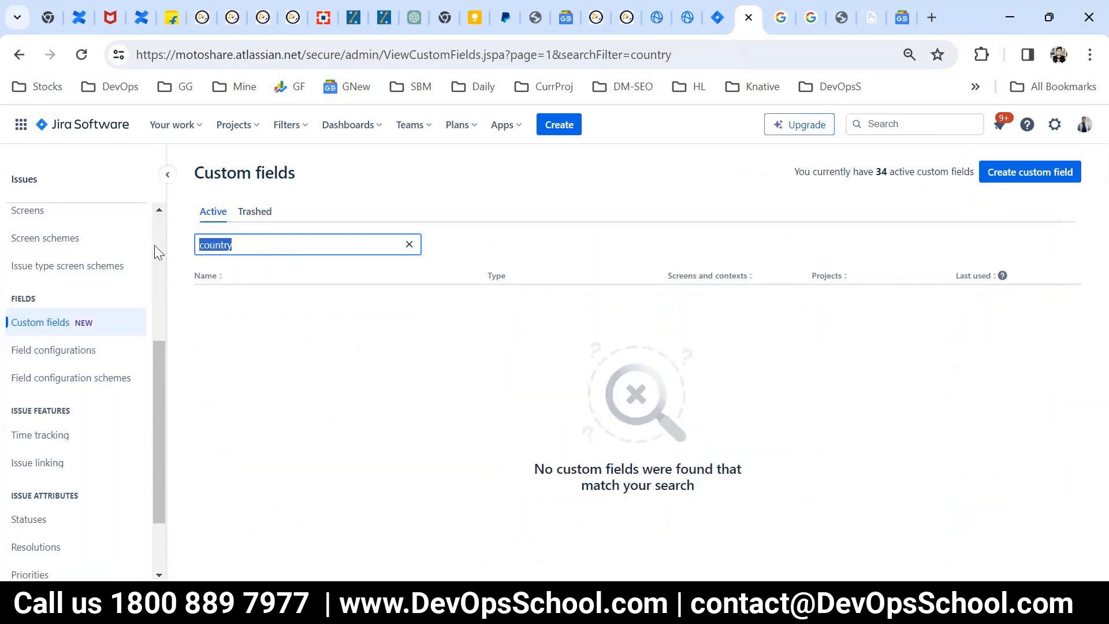
key(BackSpace)
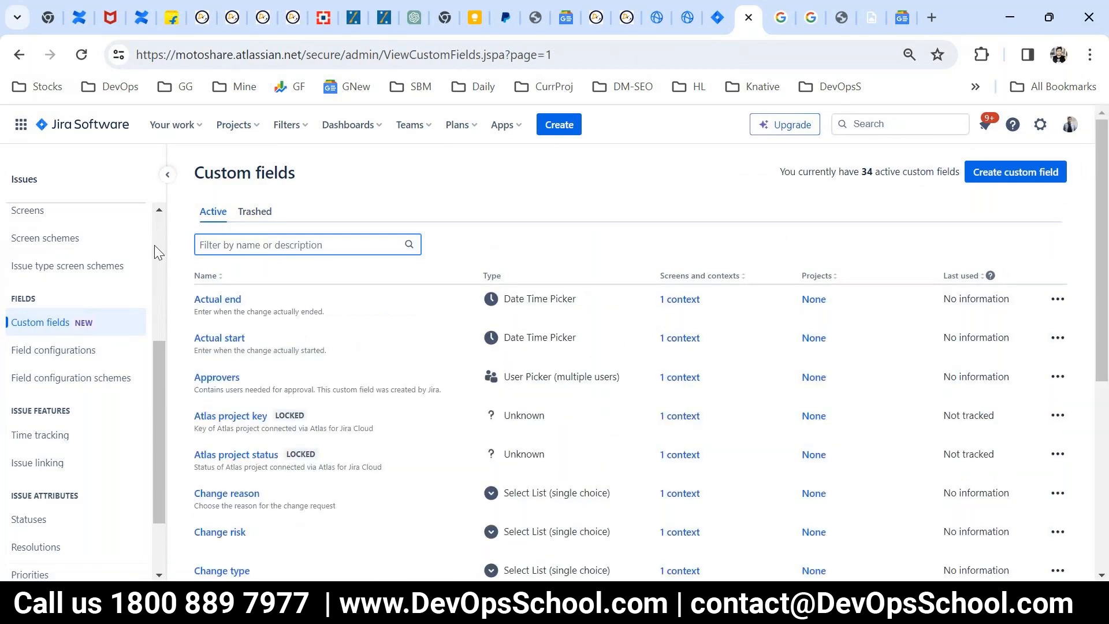
scroll(404, 416, down, 6)
scroll(406, 419, up, 6)
Step: Start a new custom field, review the standard field types, and choose Select List (single choice)
click(995, 171)
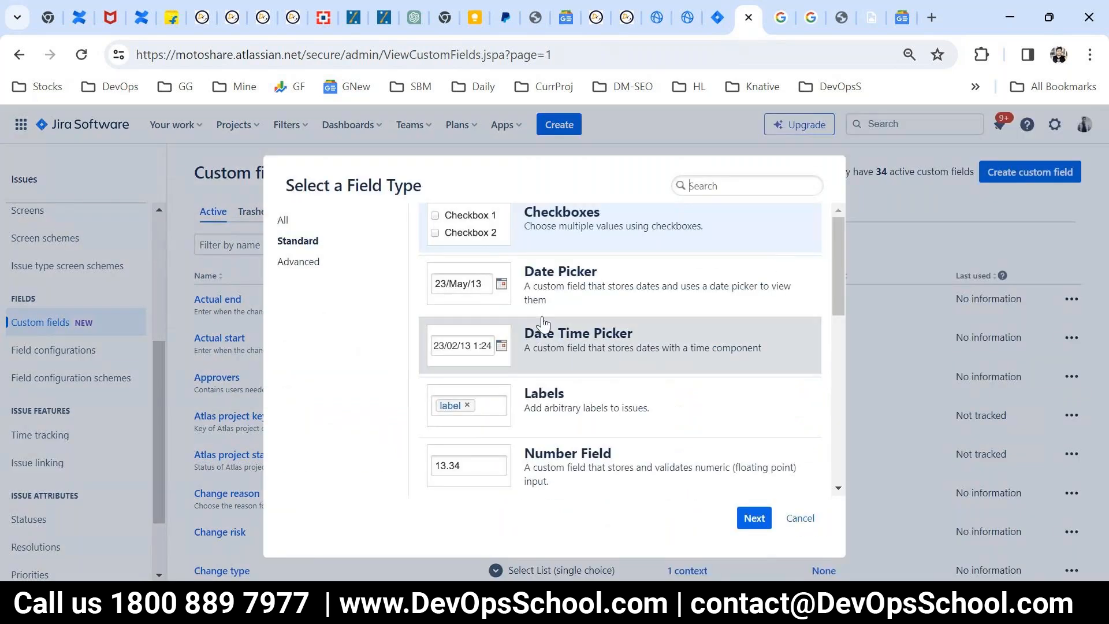
scroll(589, 386, down, 3)
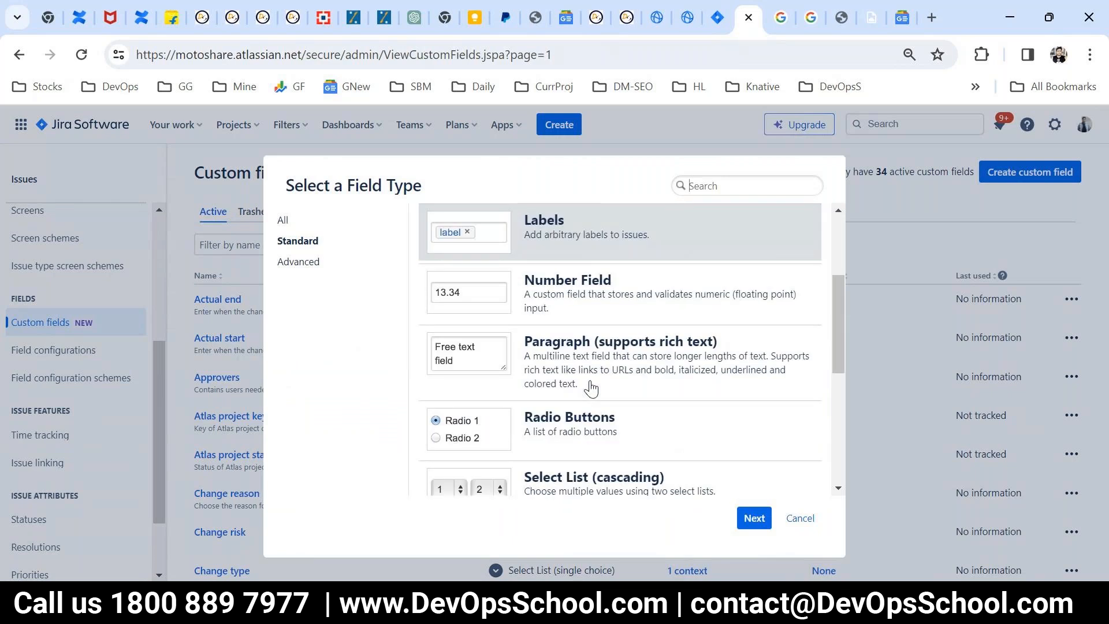
scroll(591, 388, down, 5)
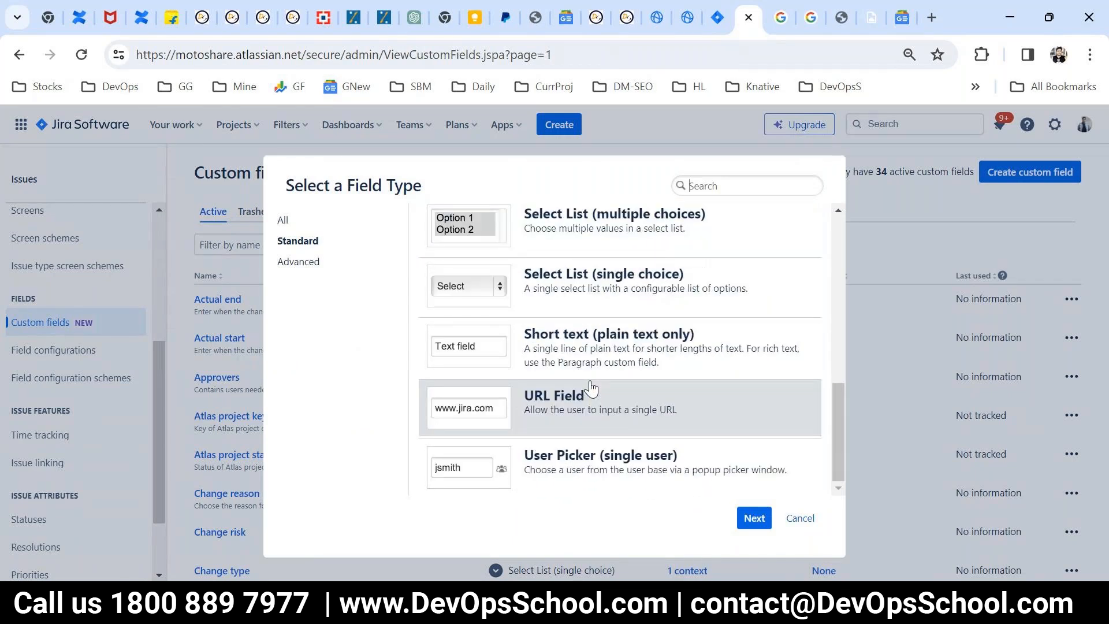
scroll(590, 388, up, 8)
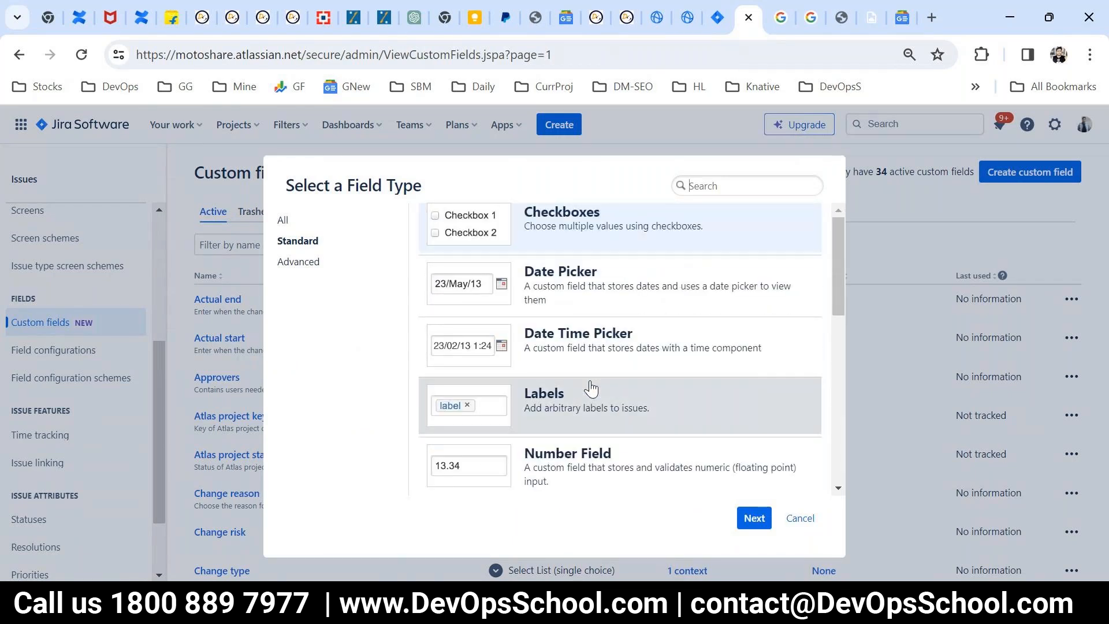
scroll(590, 388, down, 4)
scroll(590, 388, down, 3)
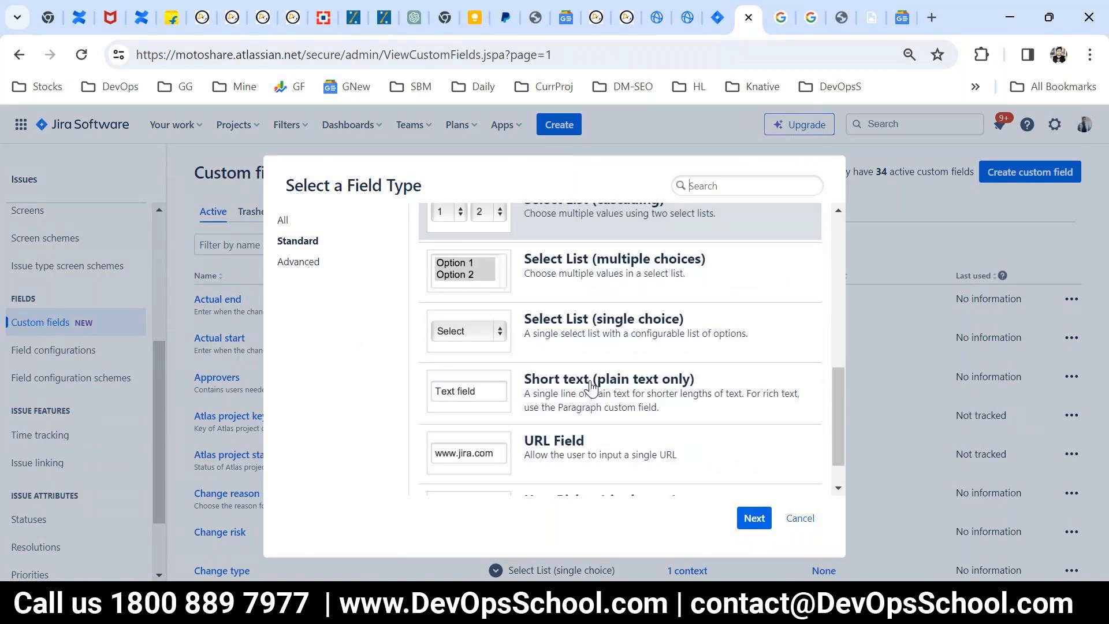
scroll(590, 388, down, 1)
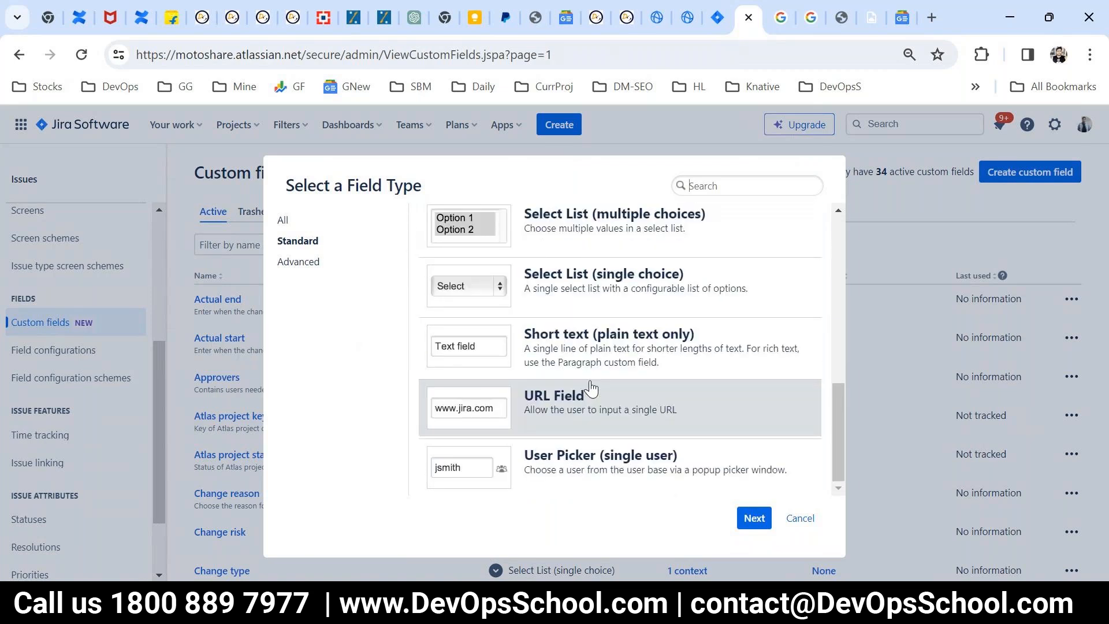
scroll(590, 388, up, 6)
scroll(687, 396, down, 3)
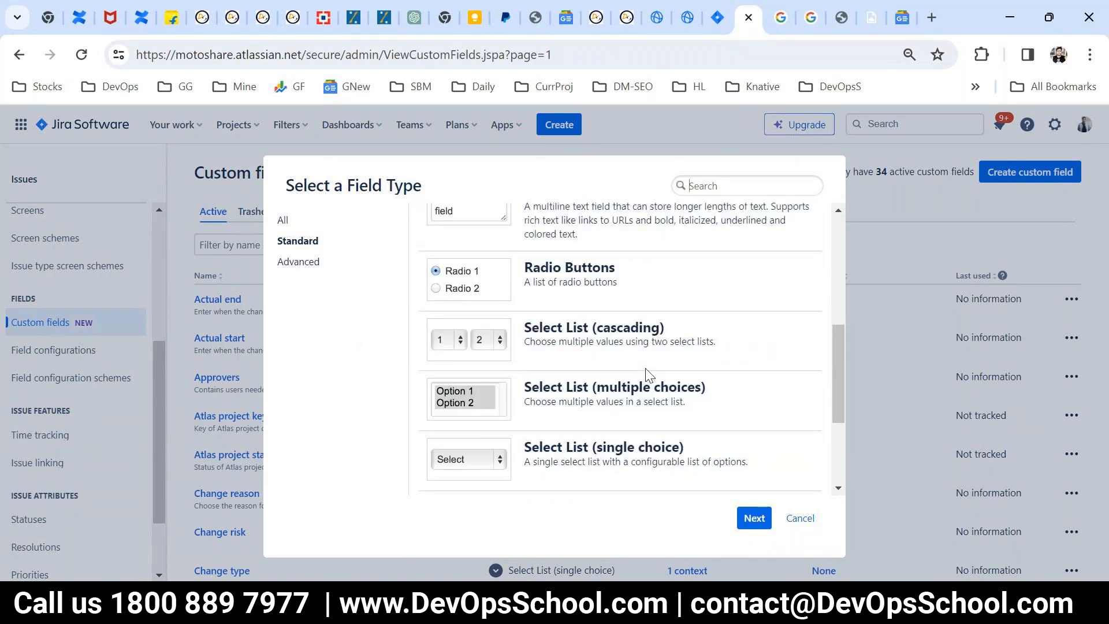
scroll(658, 436, down, 2)
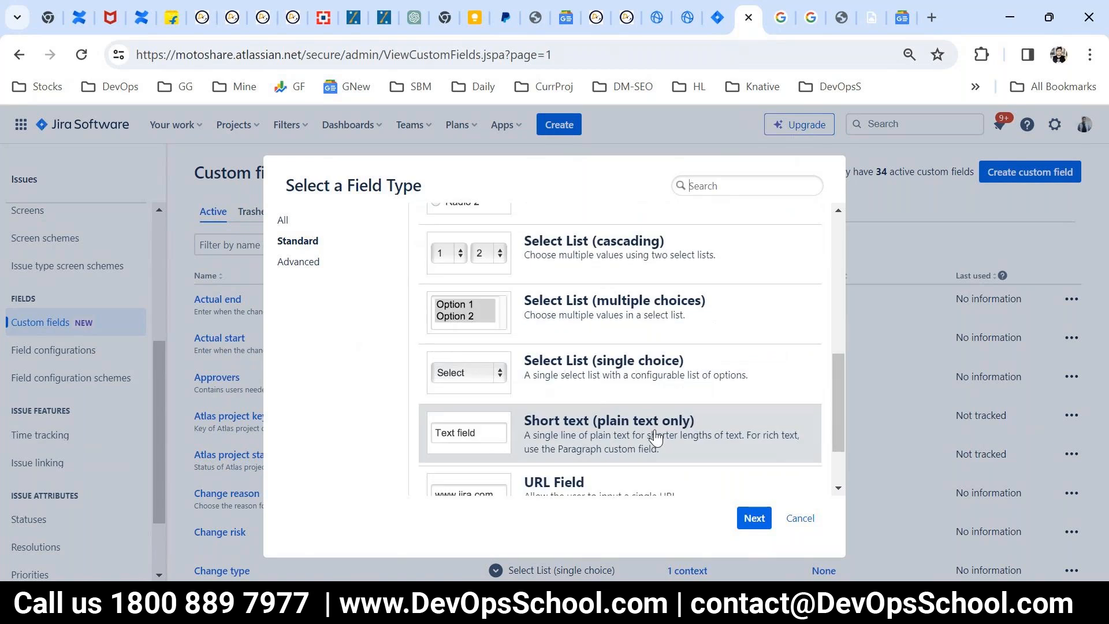
click(610, 388)
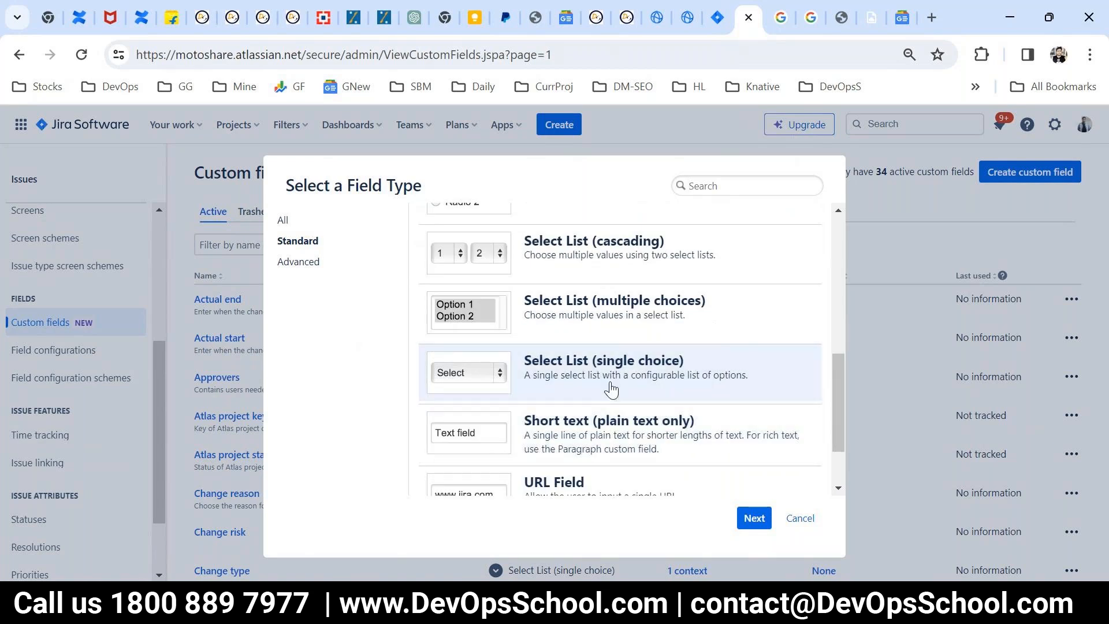
click(752, 517)
Step: Name the new single-choice select list field Country and leave its description empty
text(Country)
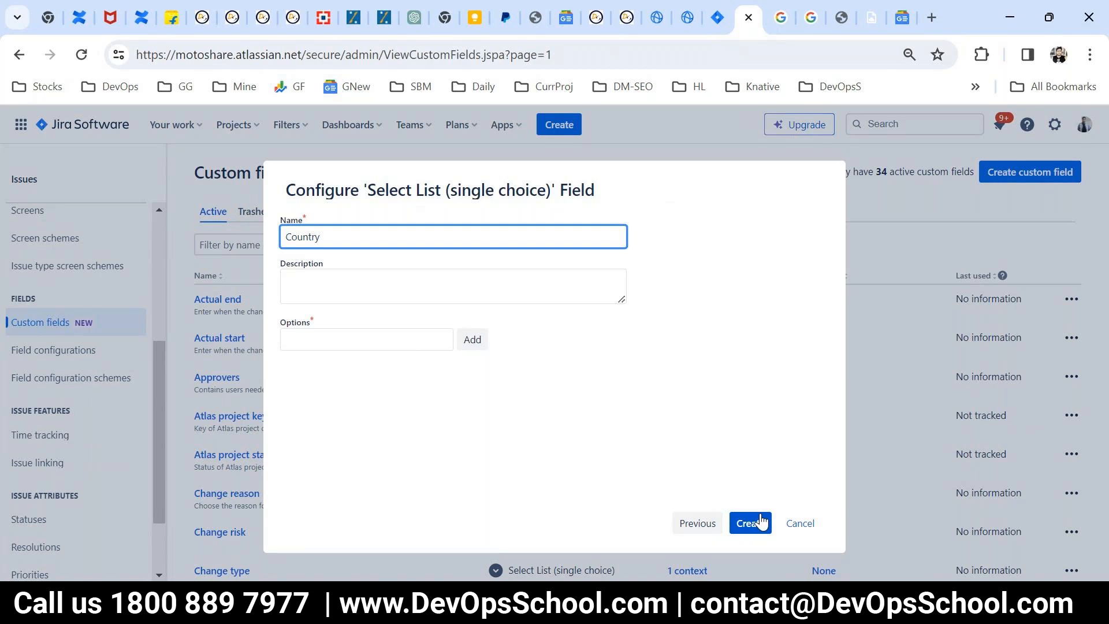
key(Tab)
key(Tab)
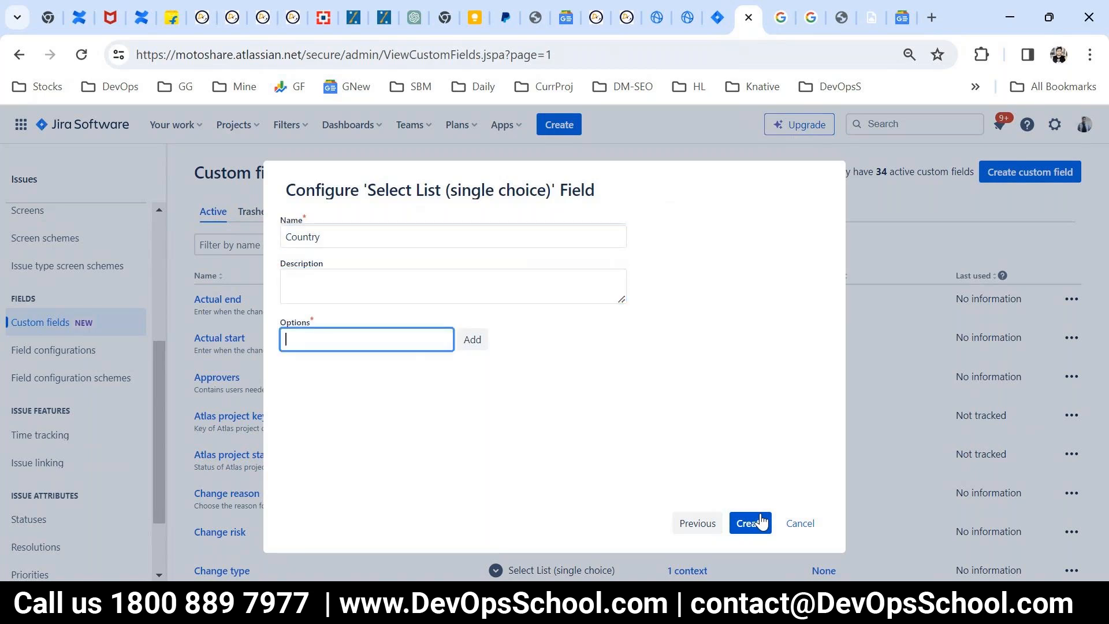
Step: Add the options India, USA, UK and AUS to the Country field and create the field
text(India)
key(Return)
text(USA)
key(Return)
text(UK)
key(Return)
text(AUS)
key(Return)
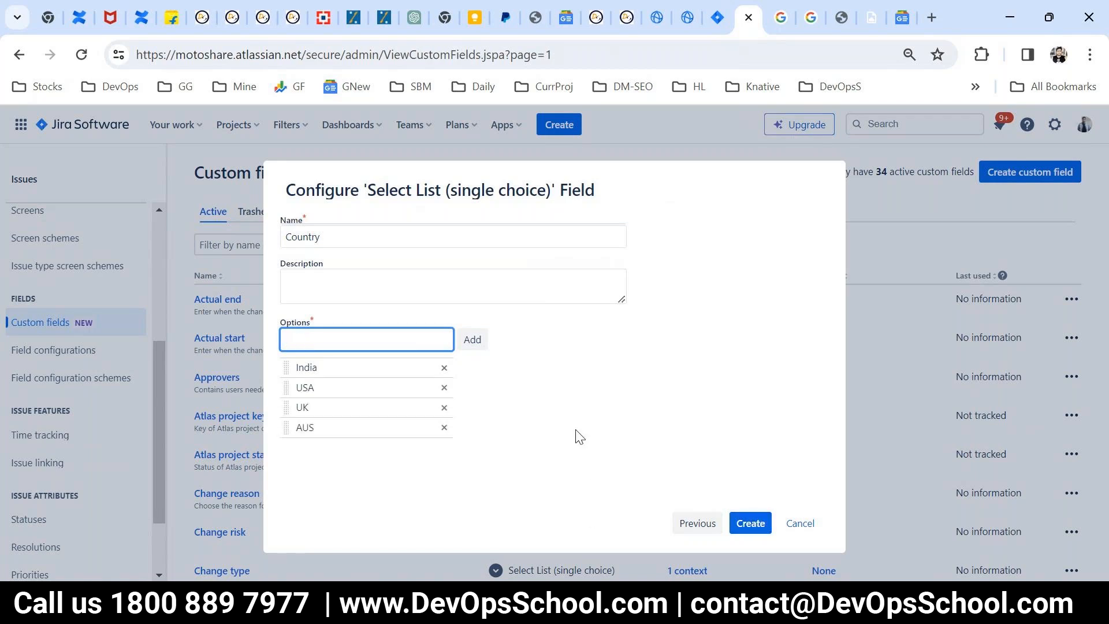
click(745, 523)
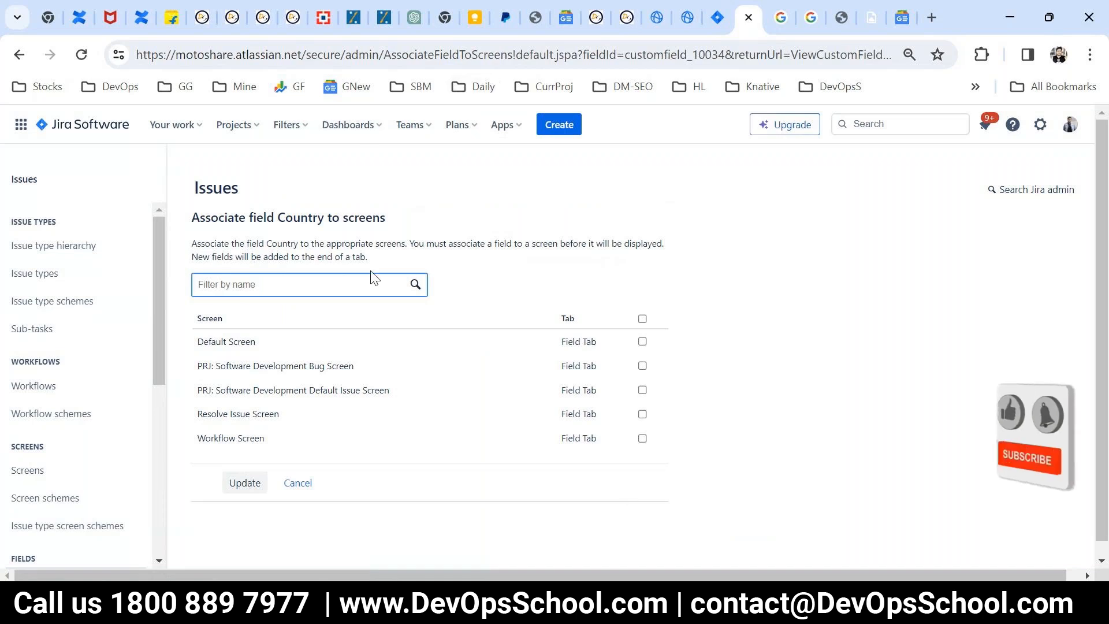
Step: Review the screens that the Country field can be associated with
drag(397, 223, 187, 228)
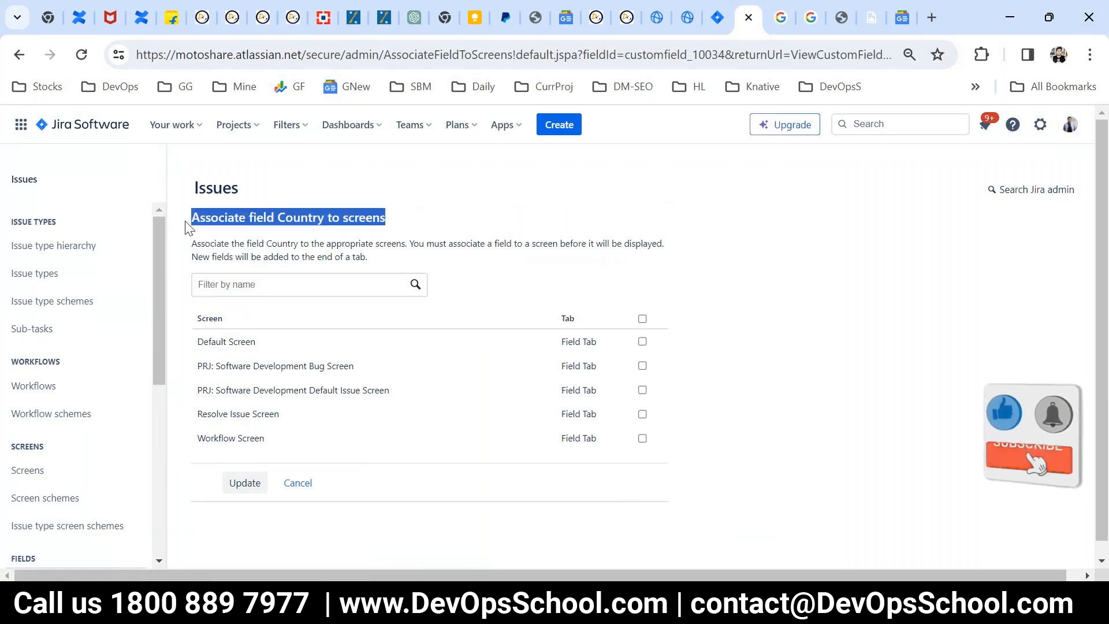
scroll(213, 323, down, 1)
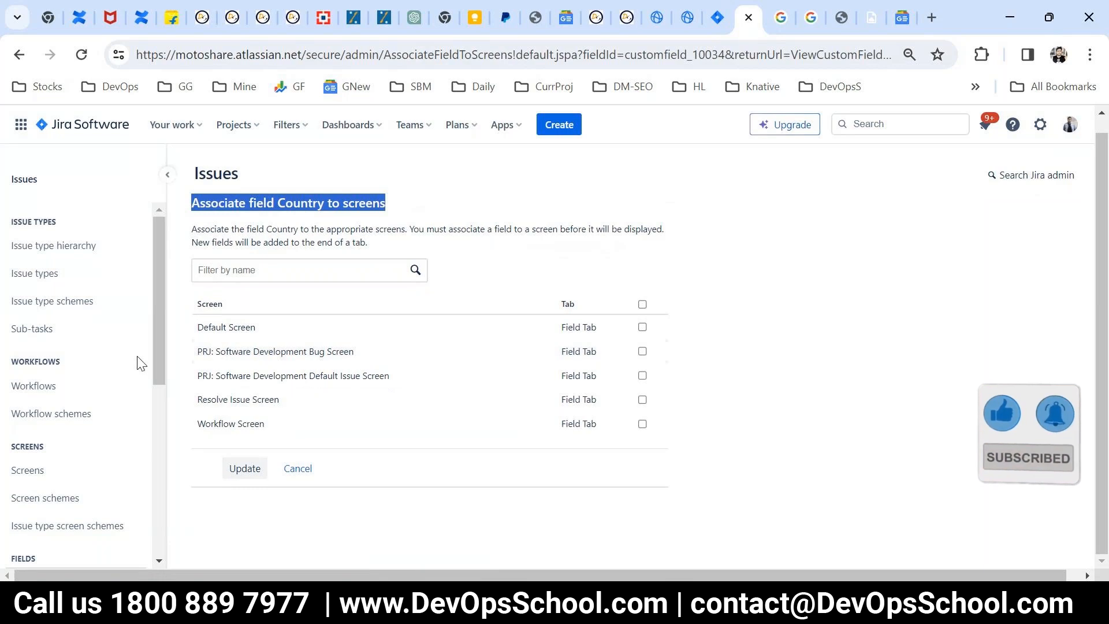
scroll(145, 363, down, 5)
scroll(136, 408, up, 3)
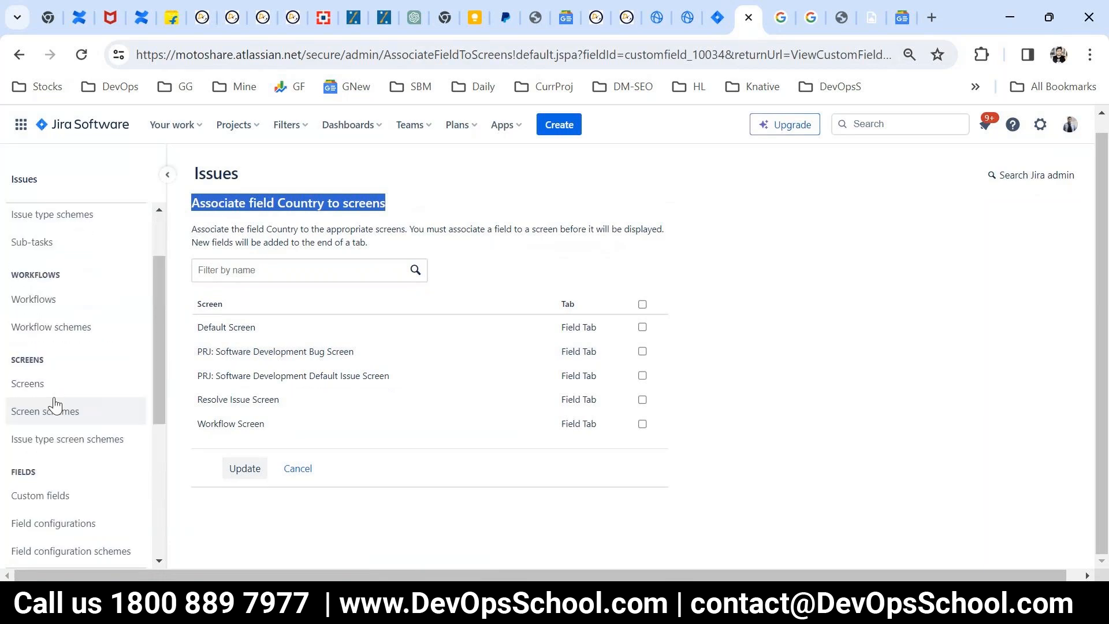
click(215, 204)
drag(215, 205, 379, 205)
drag(194, 393, 265, 422)
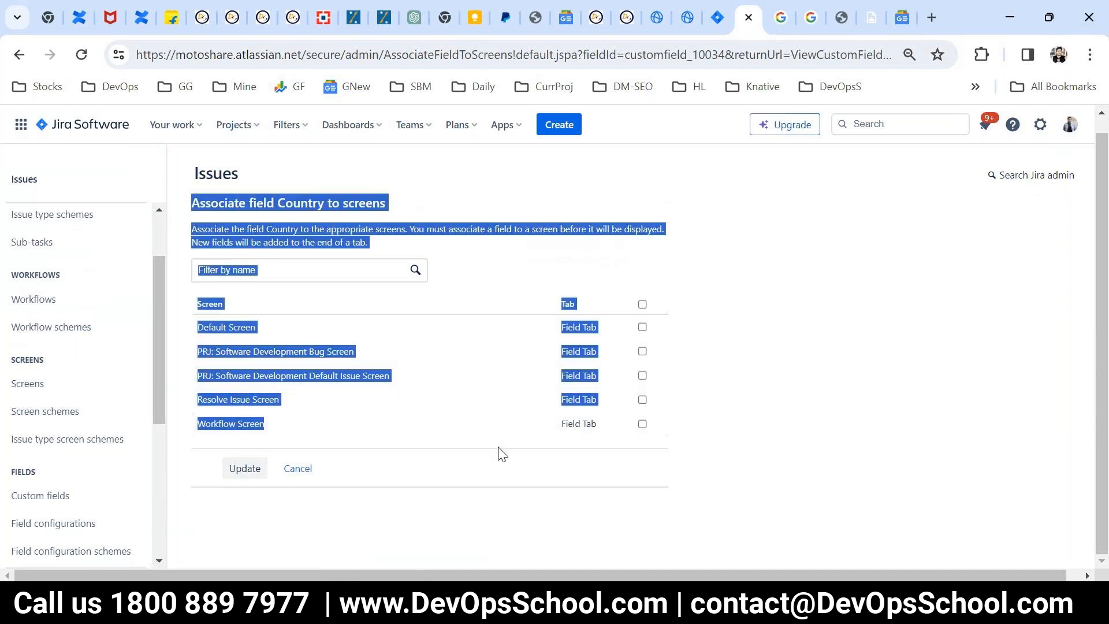
Step: Associate the Country field with all five listed screens, from Default Screen to Workflow Screen, and save the association
click(639, 417)
click(642, 423)
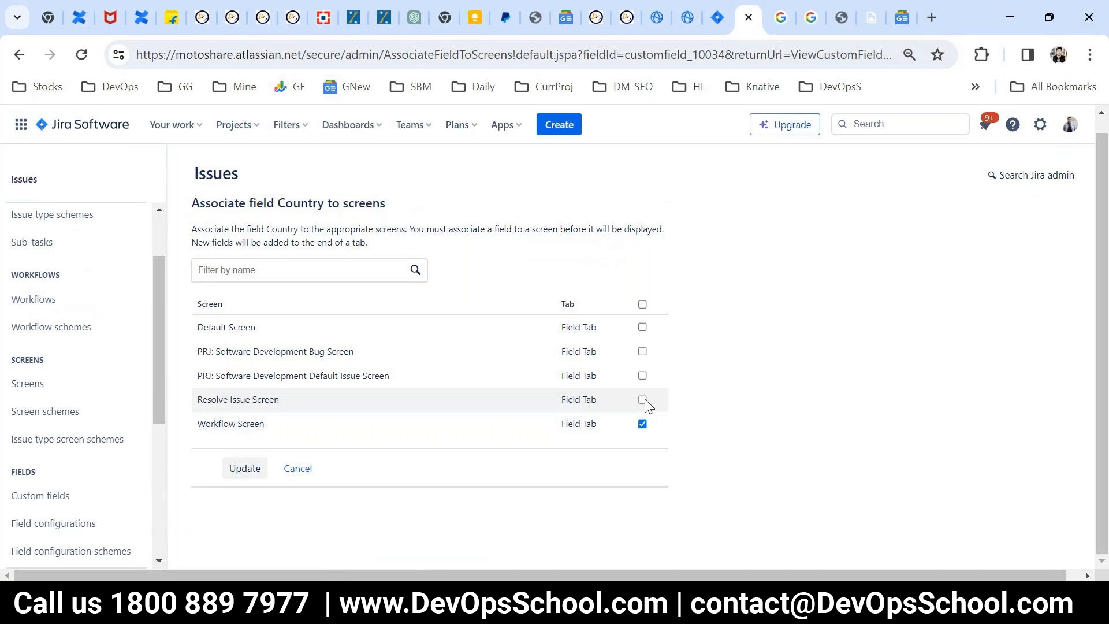
click(642, 400)
click(642, 351)
click(643, 376)
click(642, 326)
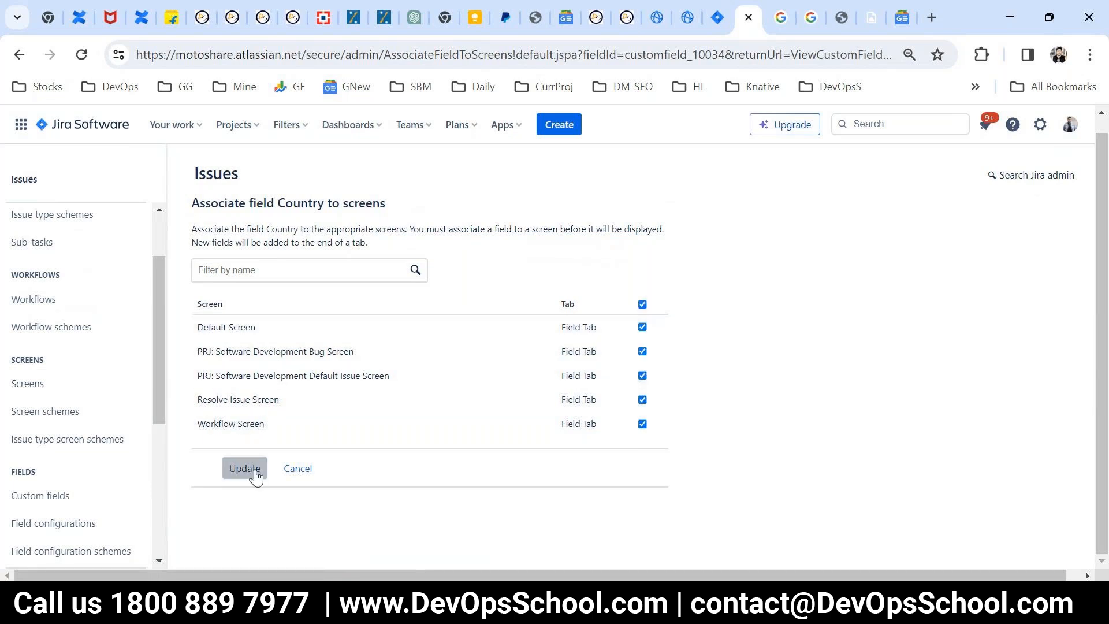
click(245, 468)
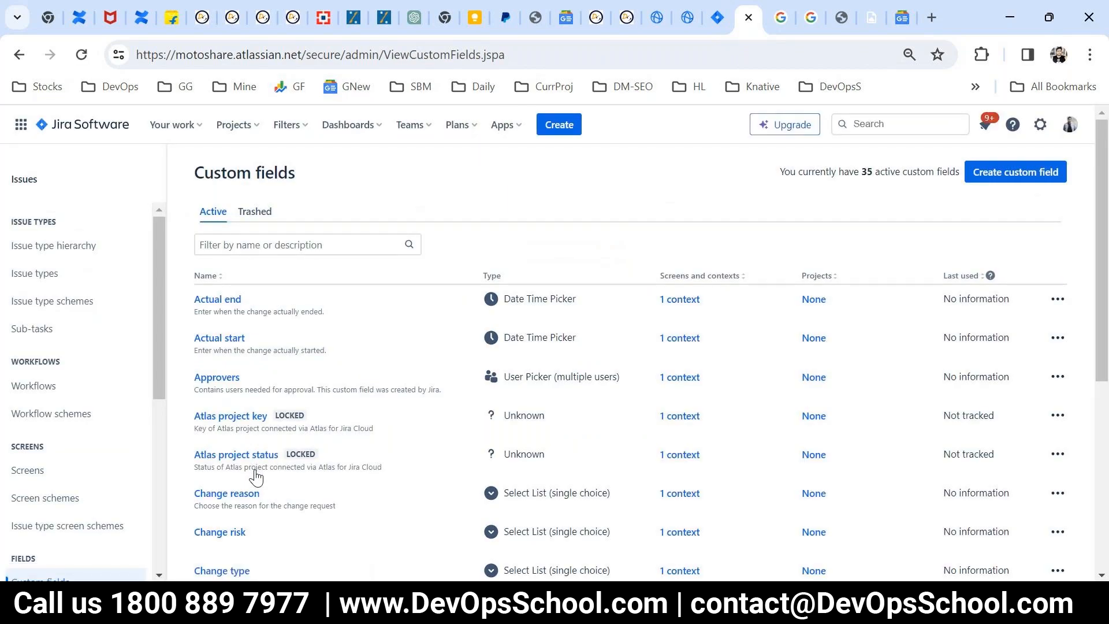
Step: Start a new issue in ProjectY, check its form for the Country field, and close it without creating the issue
click(559, 130)
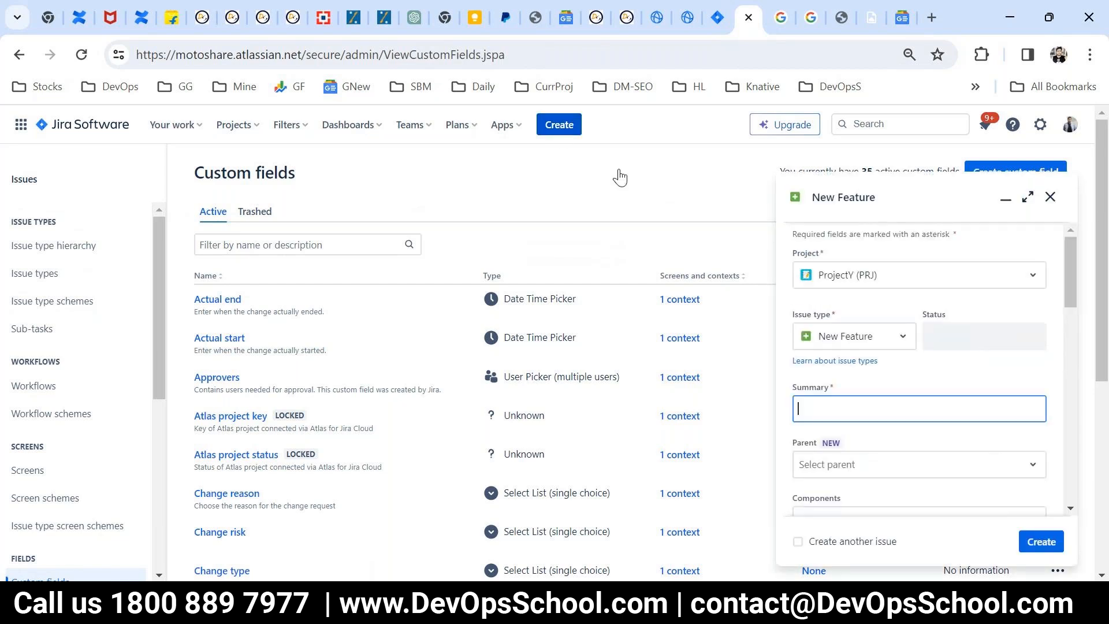
click(868, 277)
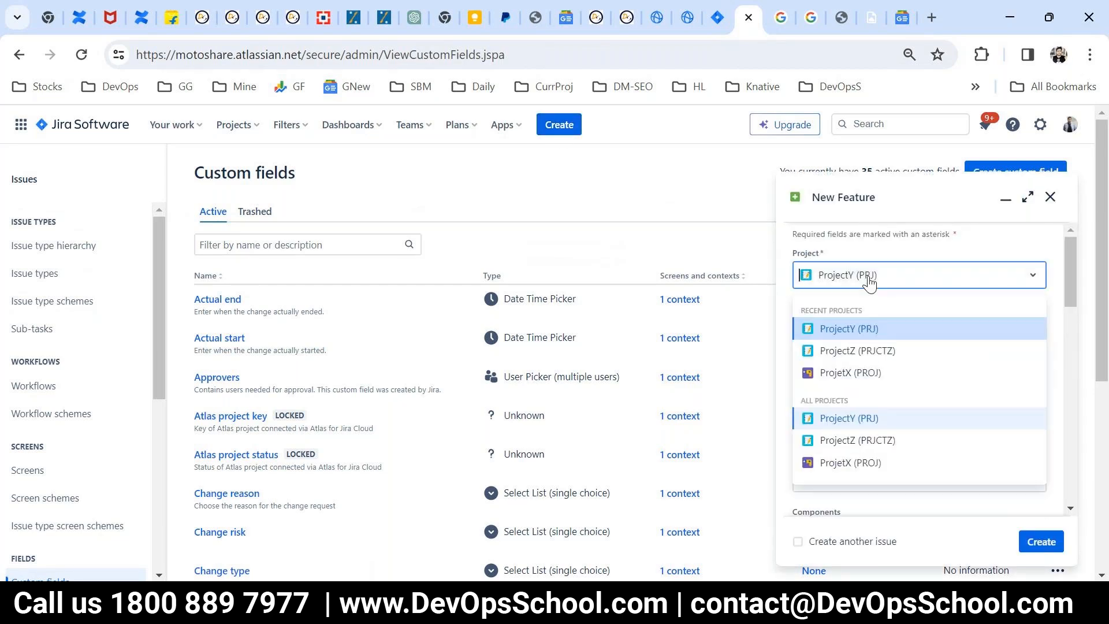
click(869, 283)
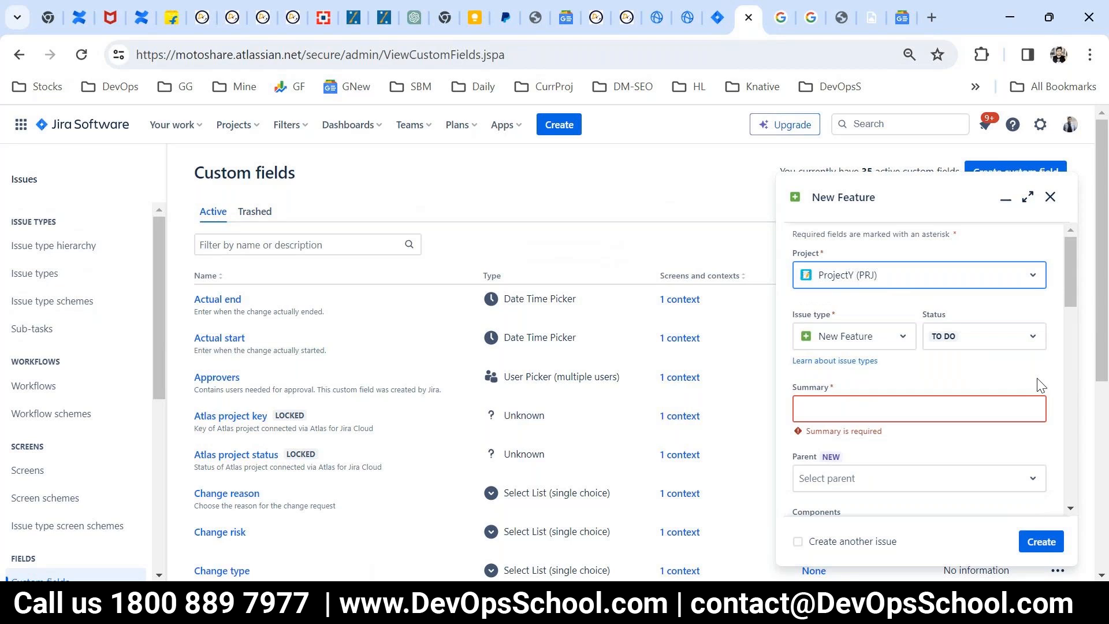
scroll(1028, 399, down, 5)
scroll(984, 403, down, 6)
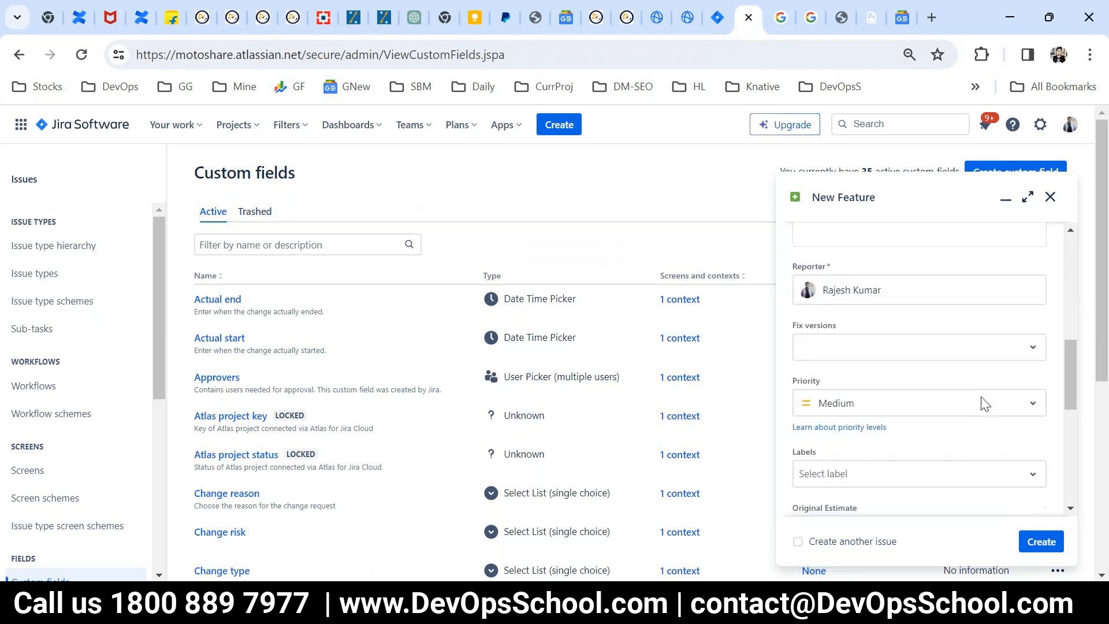
scroll(983, 403, down, 2)
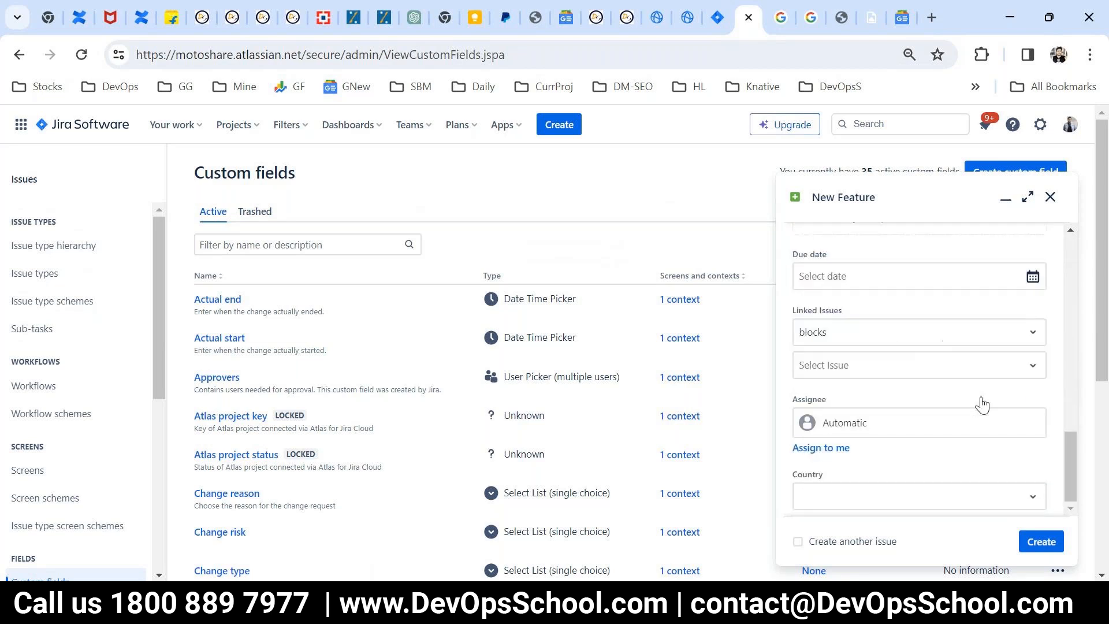
double_click(820, 478)
scroll(894, 488, down, 5)
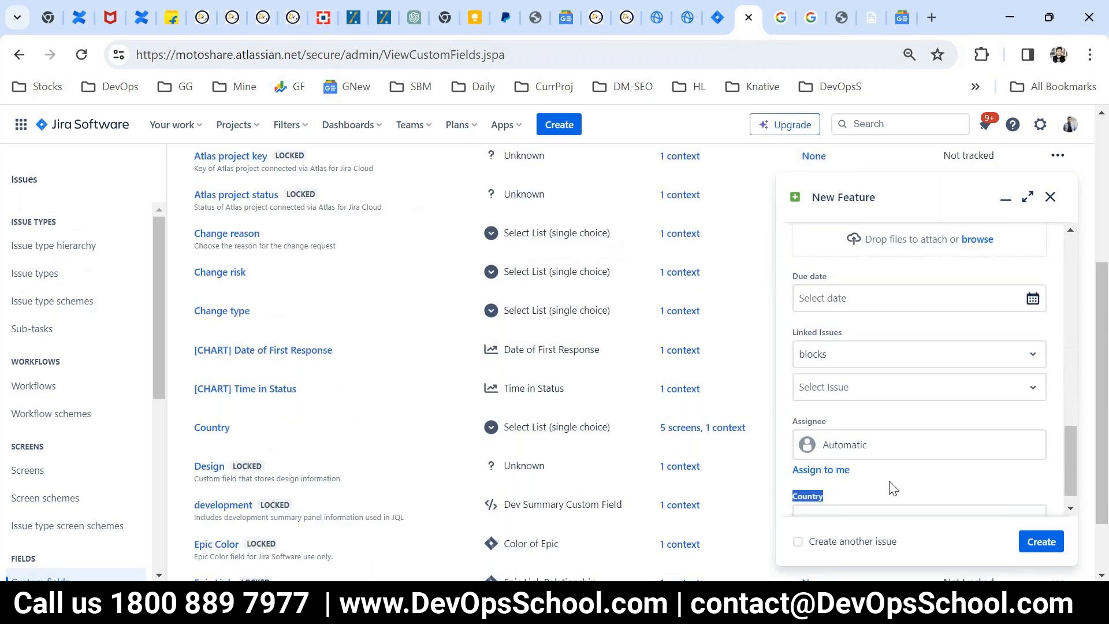
scroll(894, 488, down, 2)
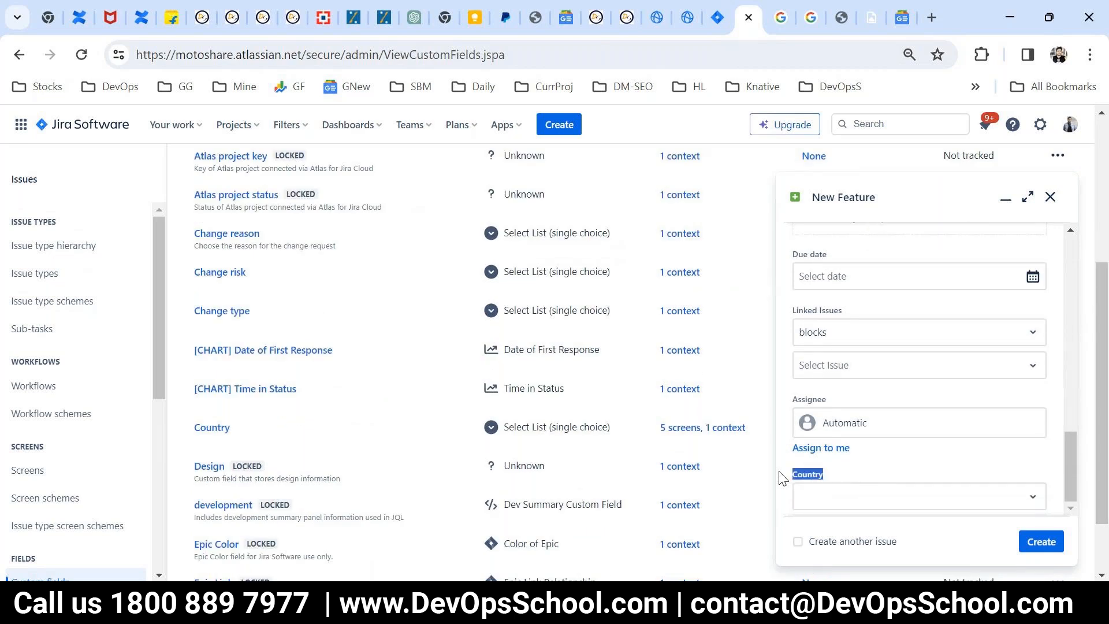
scroll(900, 472, up, 5)
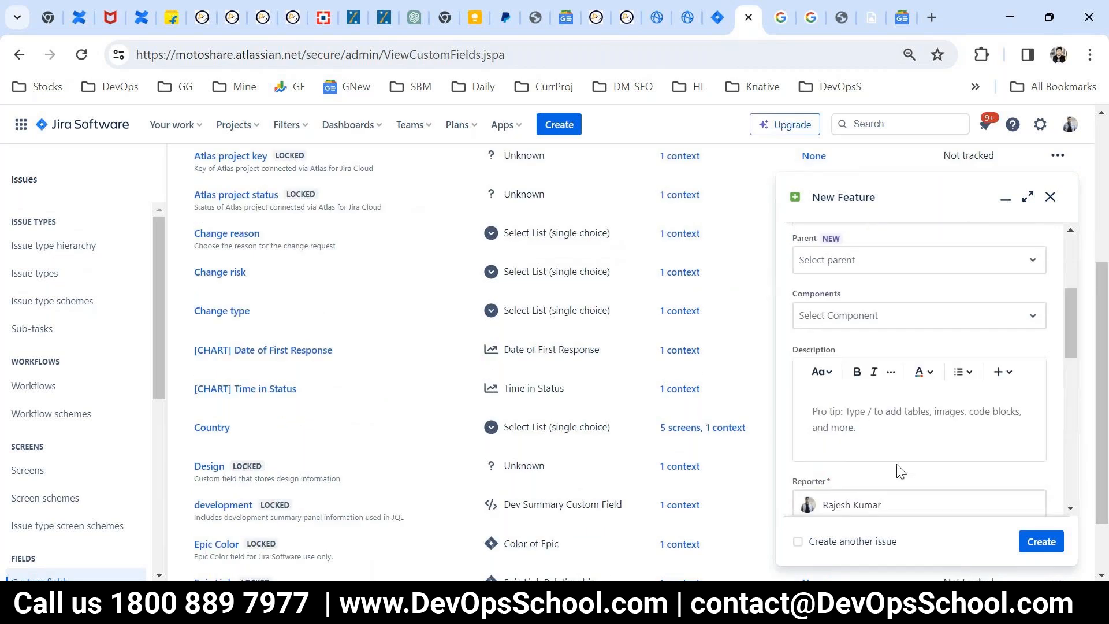
scroll(900, 472, up, 5)
click(1050, 197)
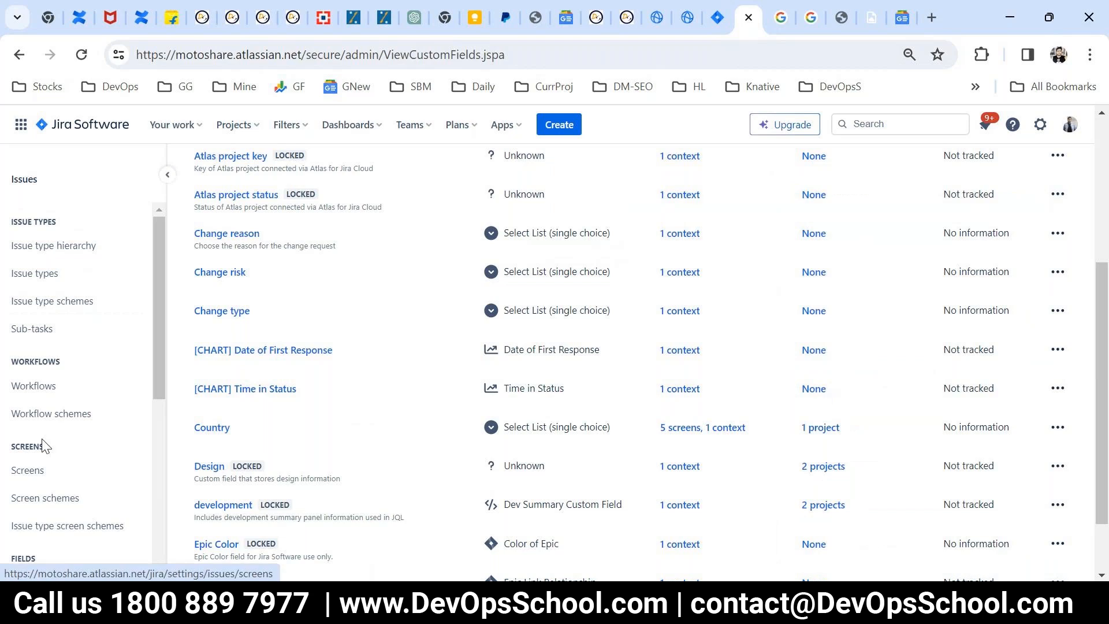
Step: Open the screen schemes list, view the configuration of PRJ: Software Development Bug Screen Scheme, and return to the list
scroll(41, 439, down, 2)
click(32, 413)
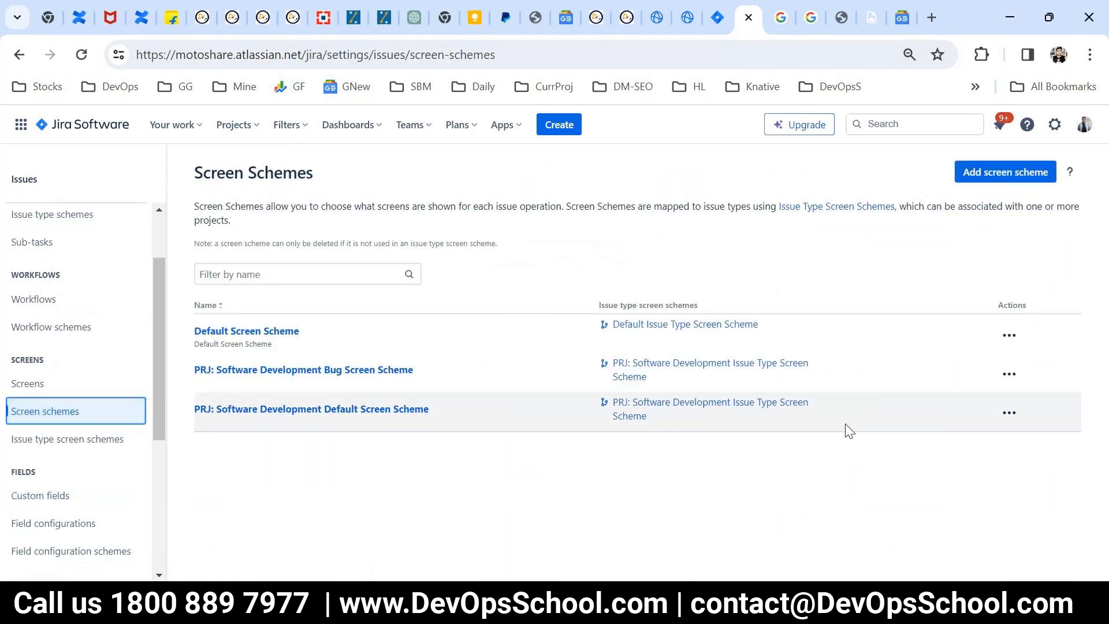
click(1009, 374)
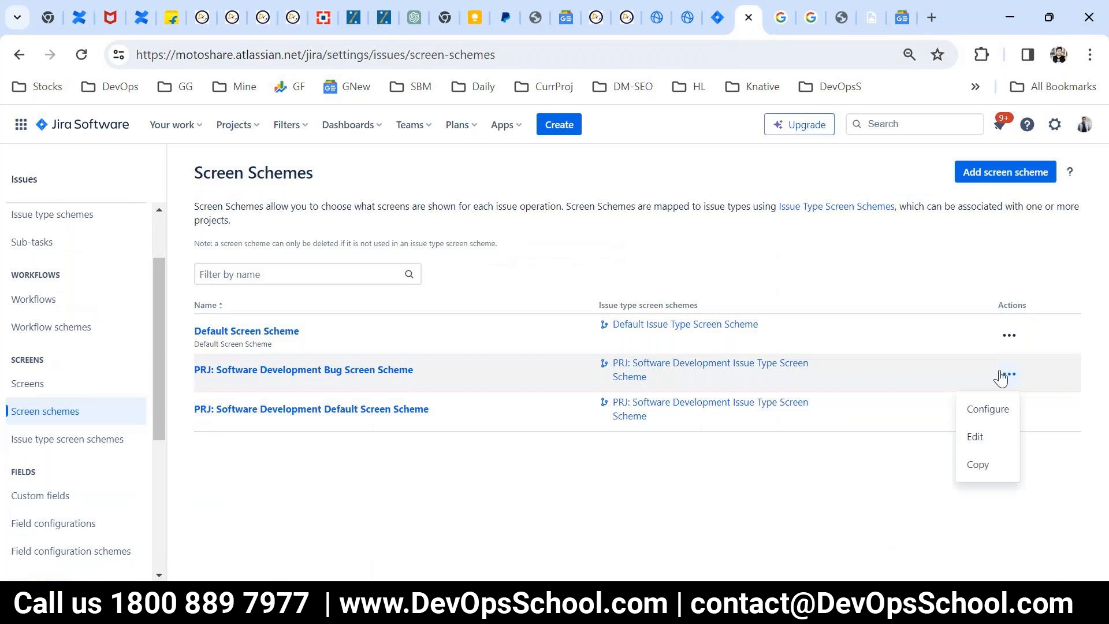
click(987, 410)
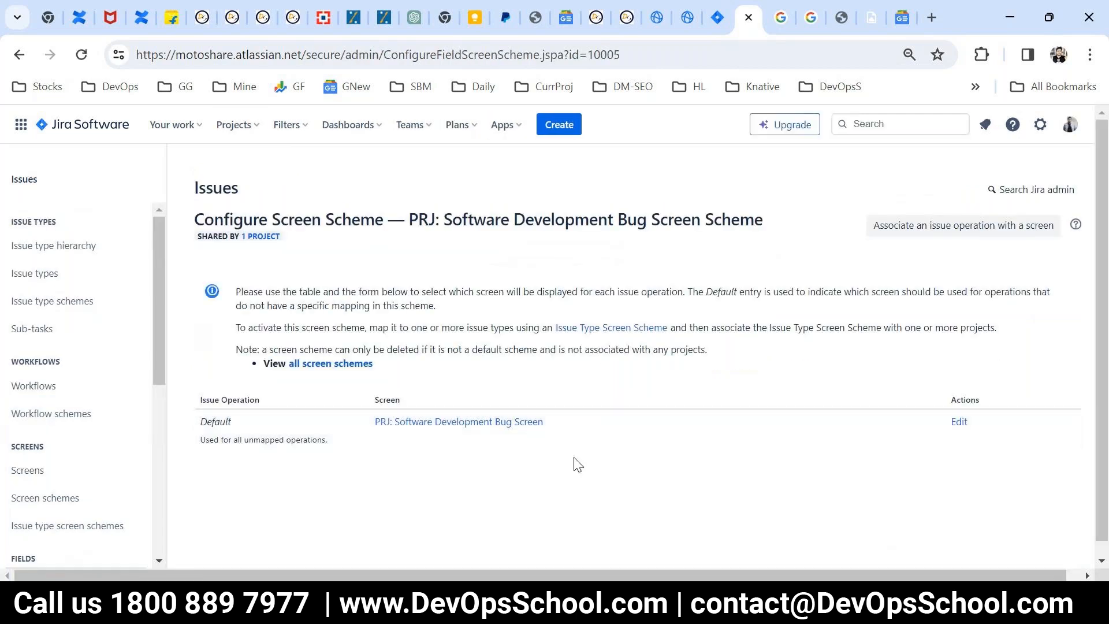
click(19, 54)
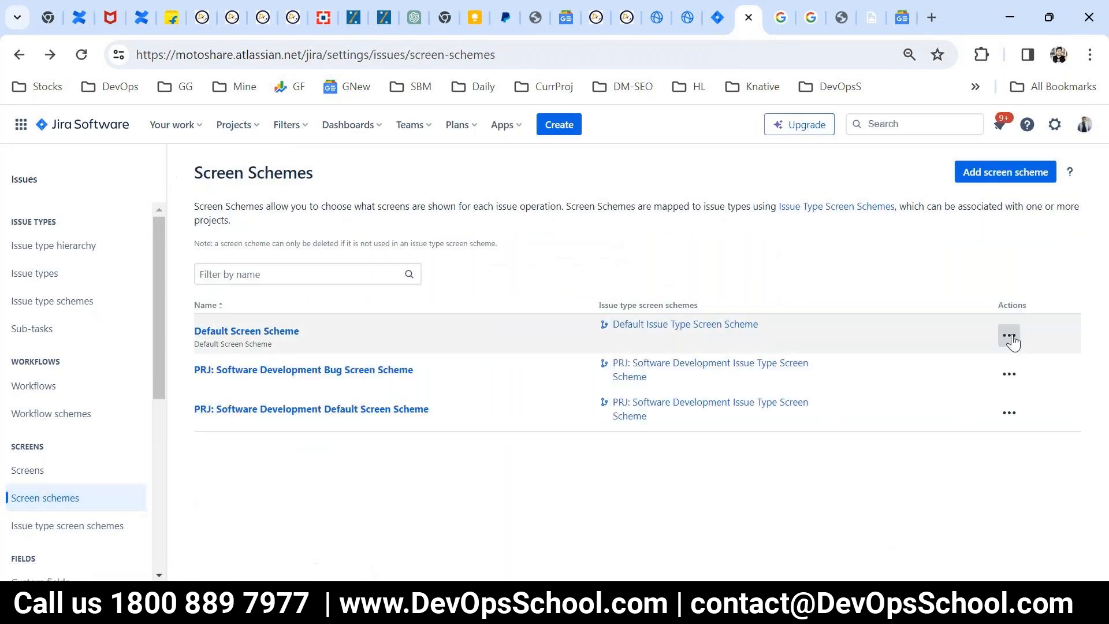
Step: Inspect the Default Screen Scheme's configuration and the screen assigned to its Default operation, then return to the schemes list without changes
click(1008, 335)
click(981, 397)
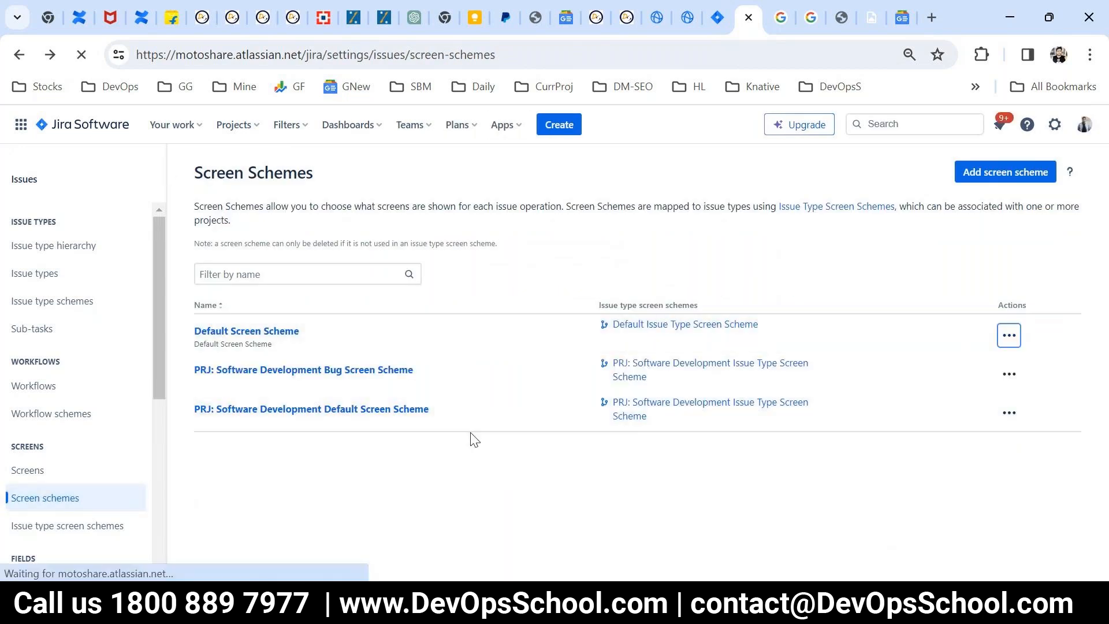
click(19, 54)
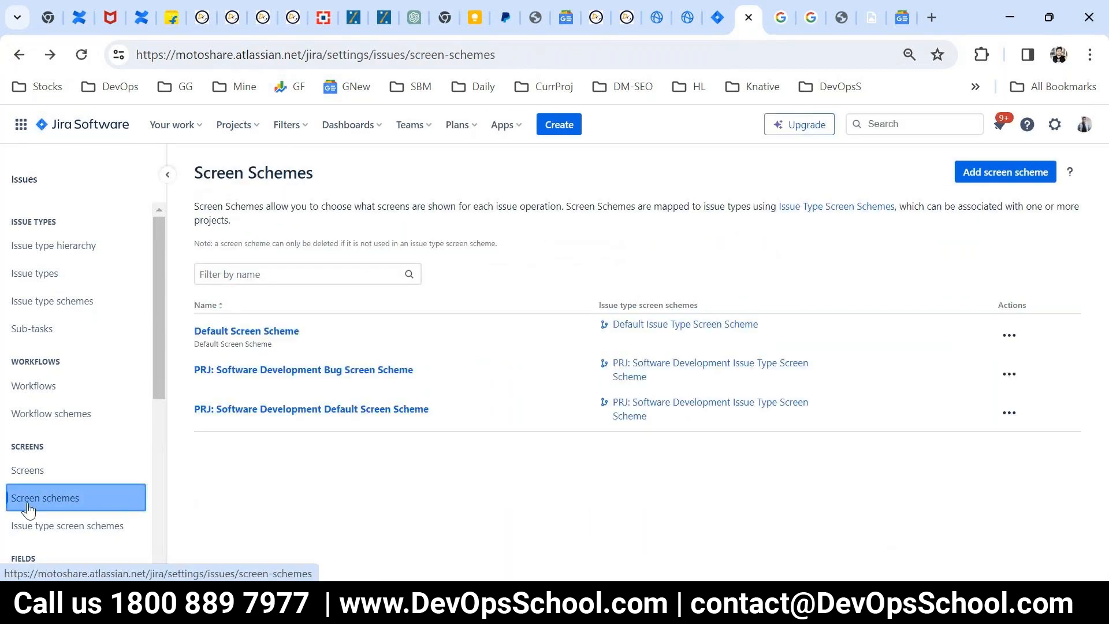
click(248, 333)
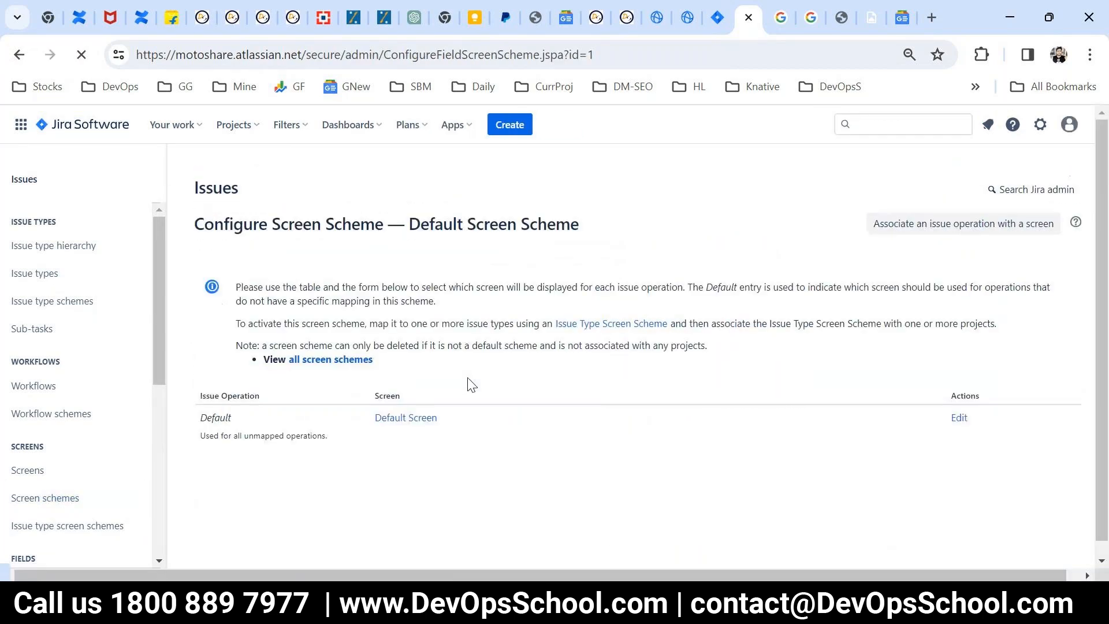
scroll(1078, 405, down, 1)
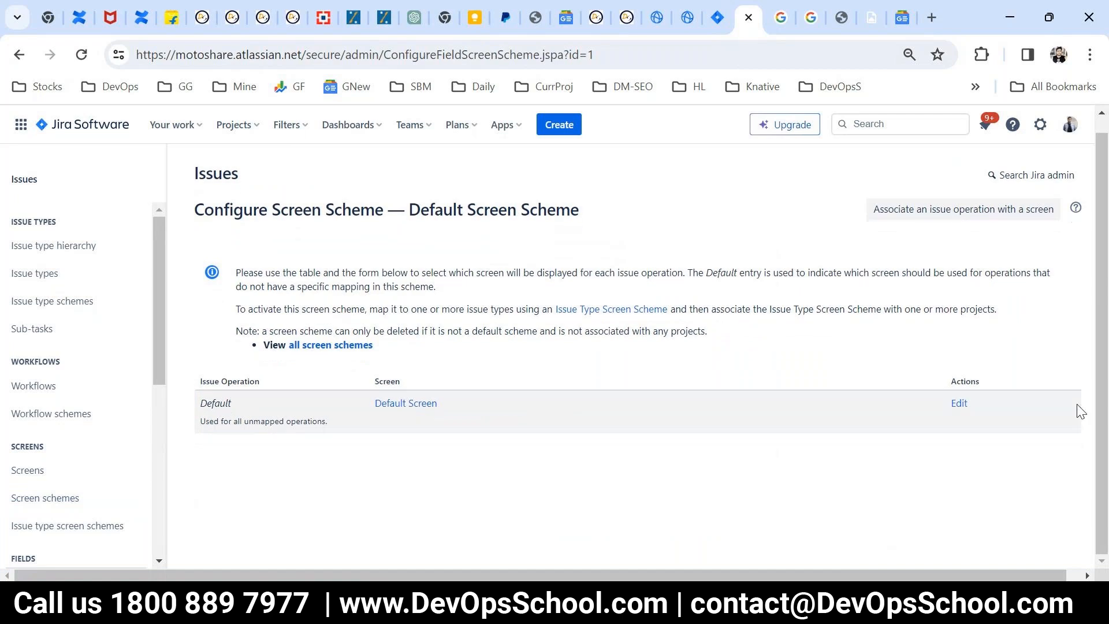
click(958, 403)
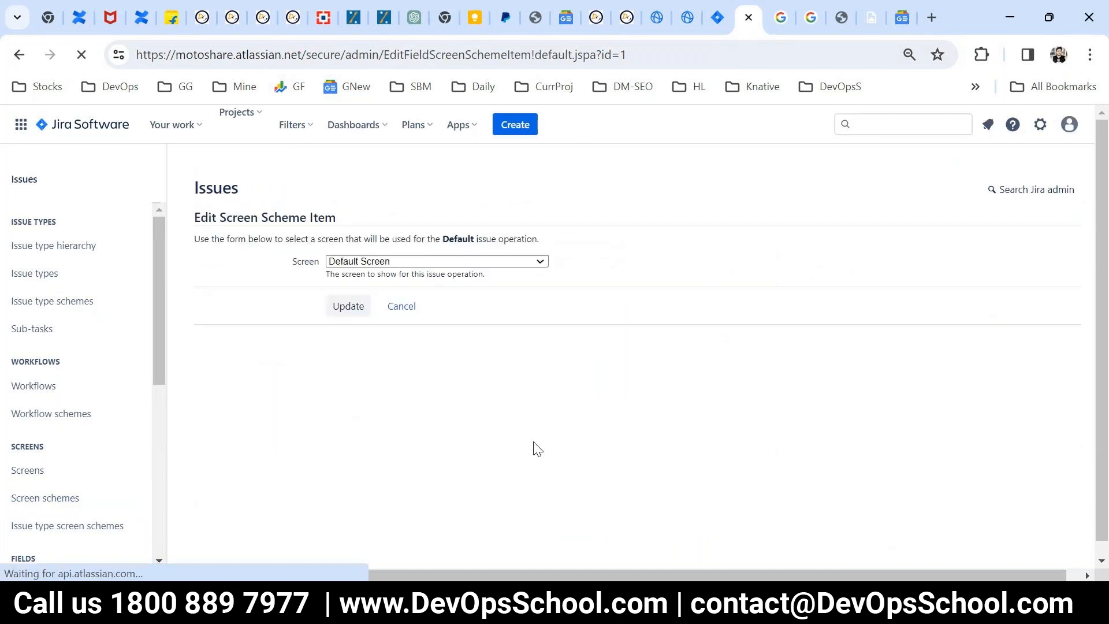
click(16, 500)
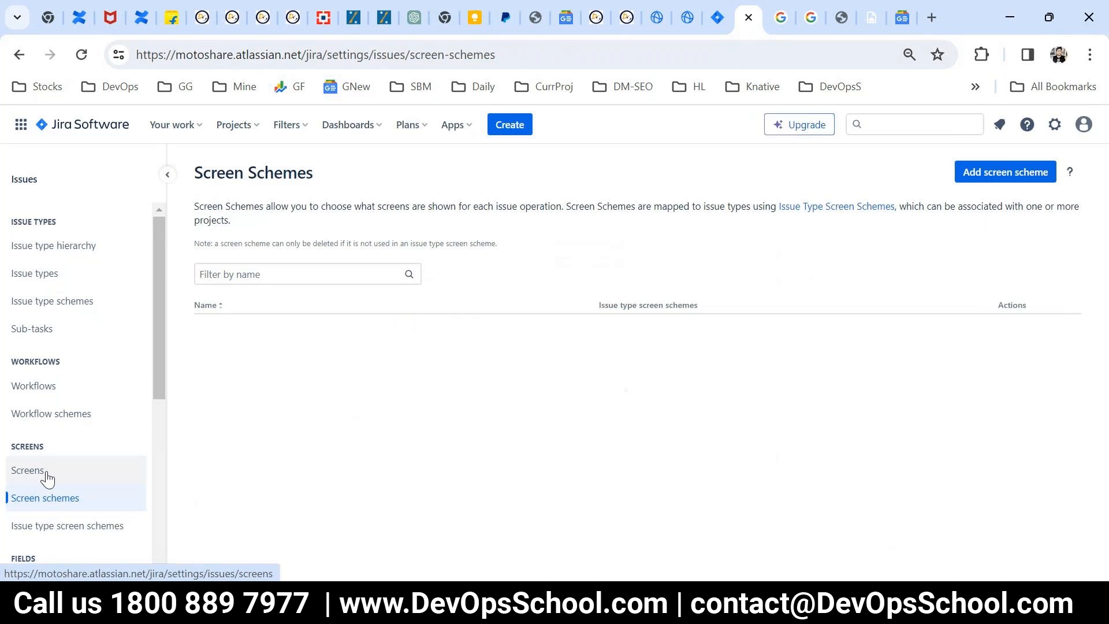
Step: In the Default Screen's field order, move Country directly below Summary, and return to the screens list
click(41, 477)
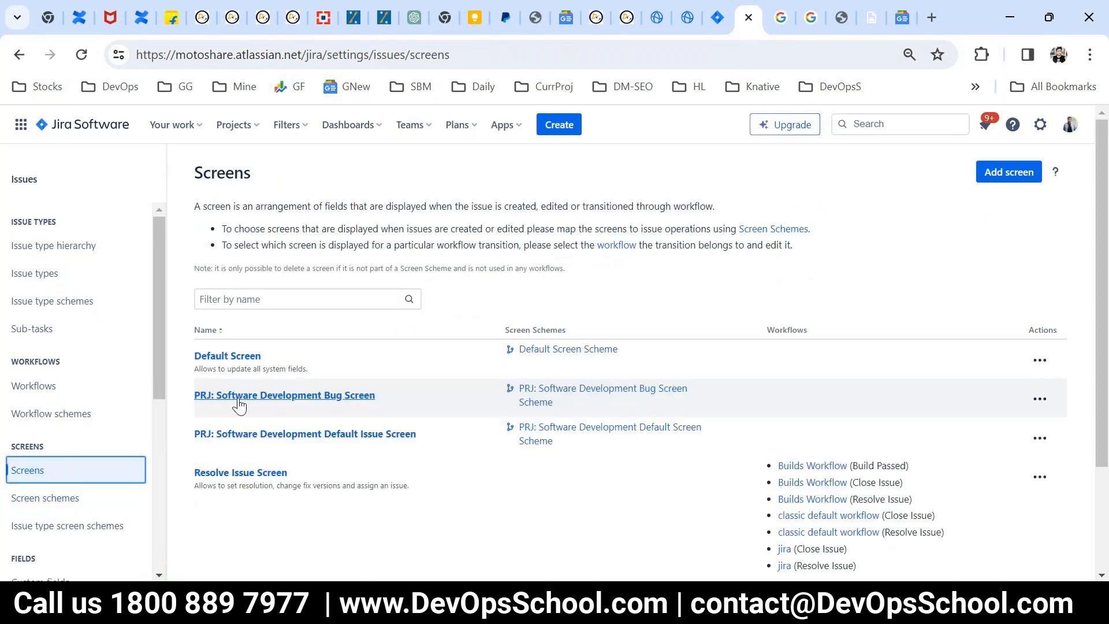
click(243, 357)
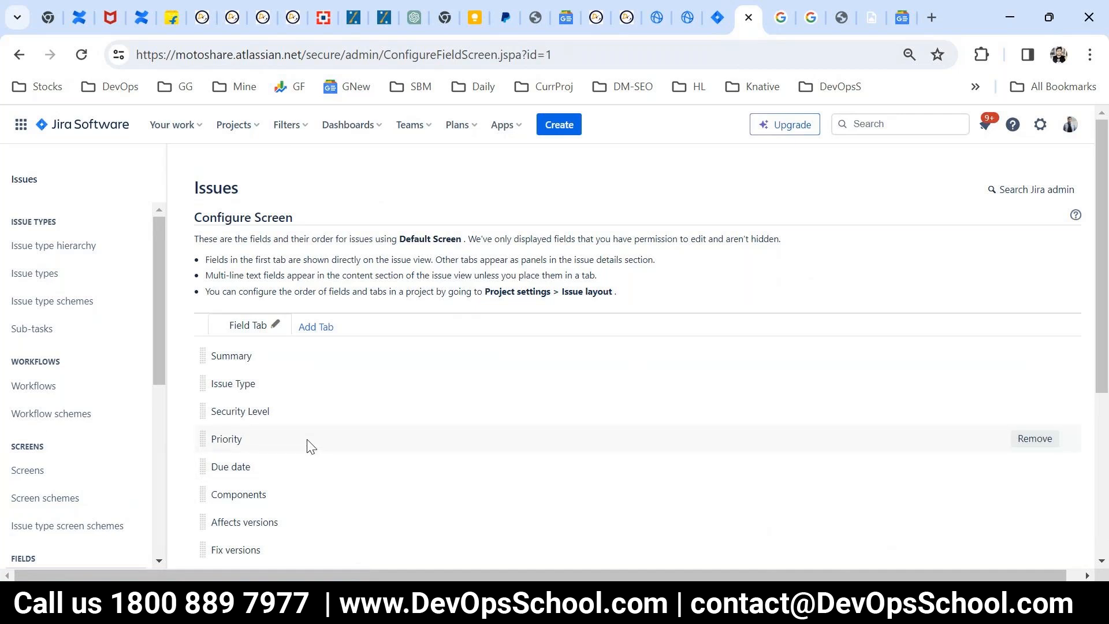
scroll(311, 447, down, 5)
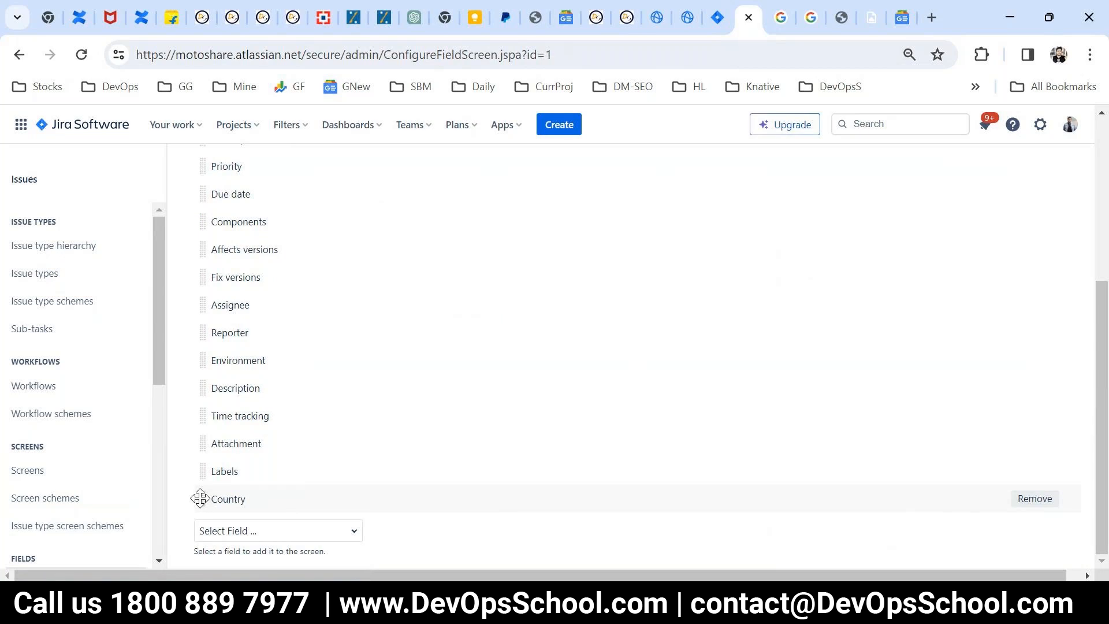
drag(200, 498, 206, 382)
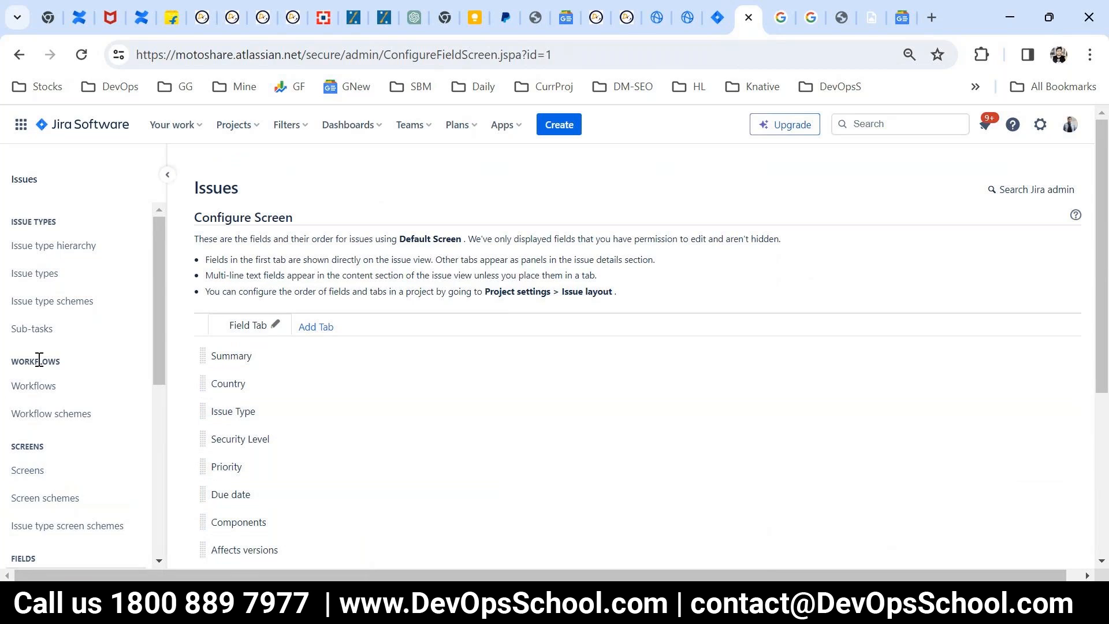
click(29, 473)
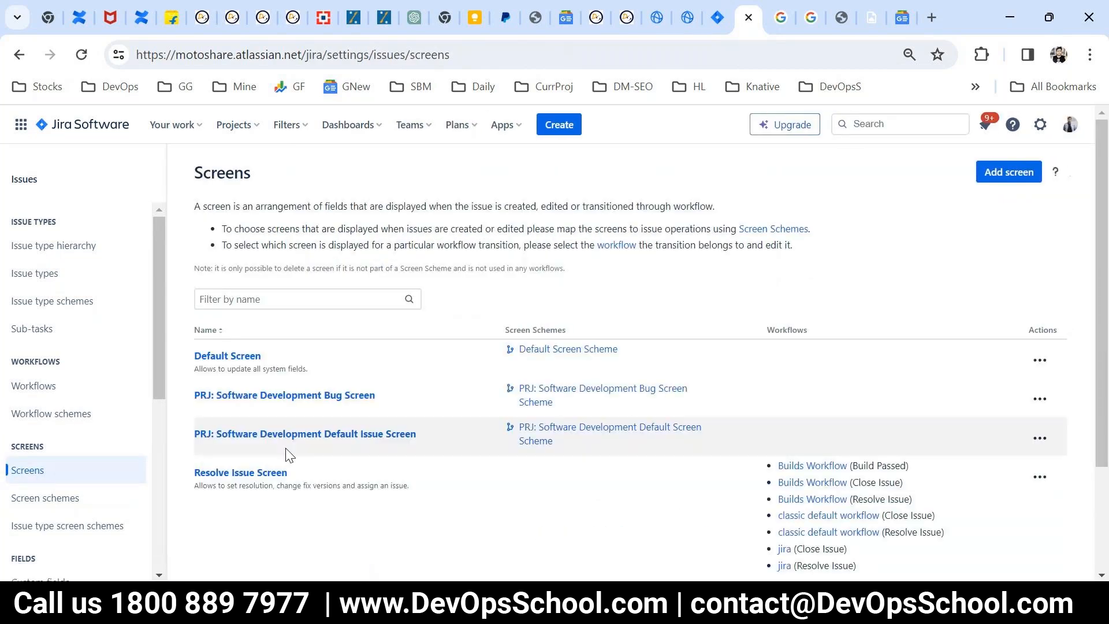
Step: In the field order of PRJ: Software Development Bug Screen, move Country further up, and return to the screens list
click(258, 392)
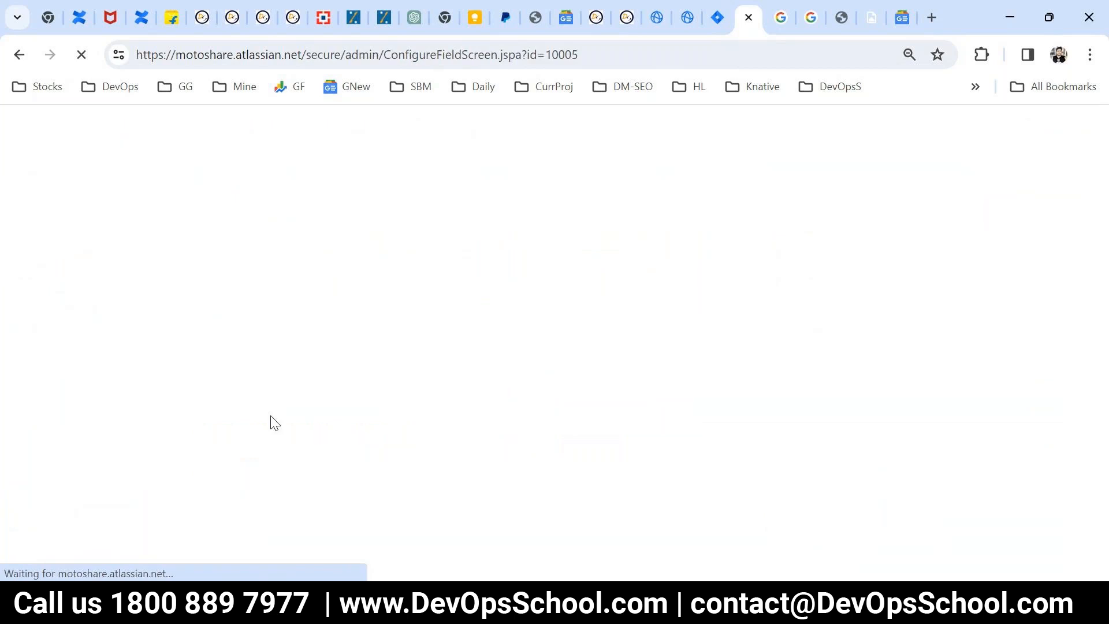
scroll(326, 484, down, 6)
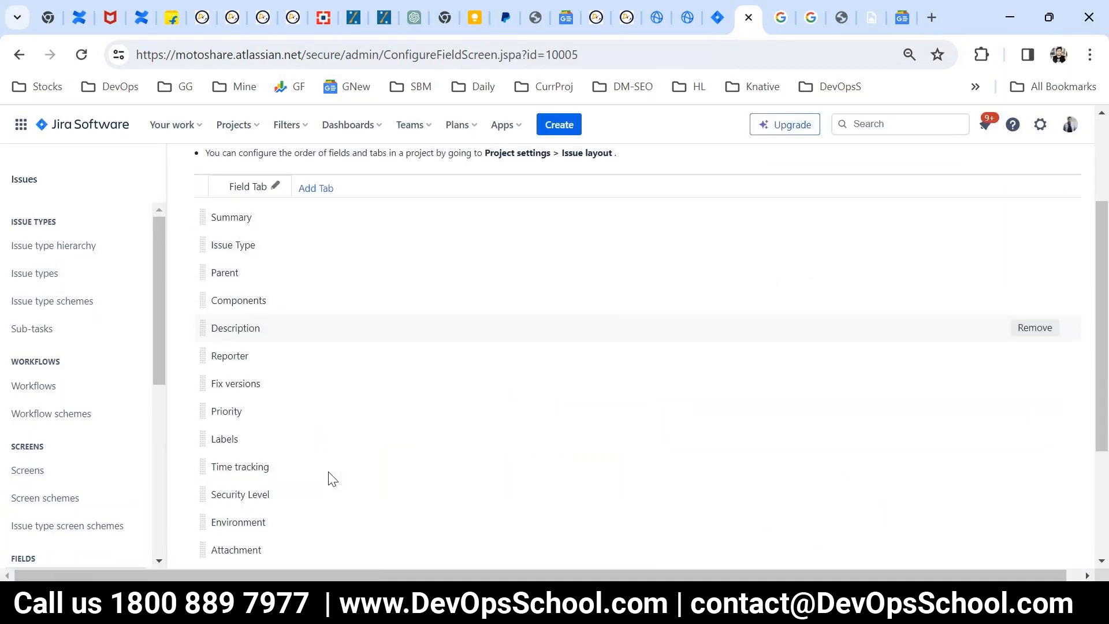
drag(203, 499, 200, 387)
scroll(198, 476, up, 6)
click(34, 470)
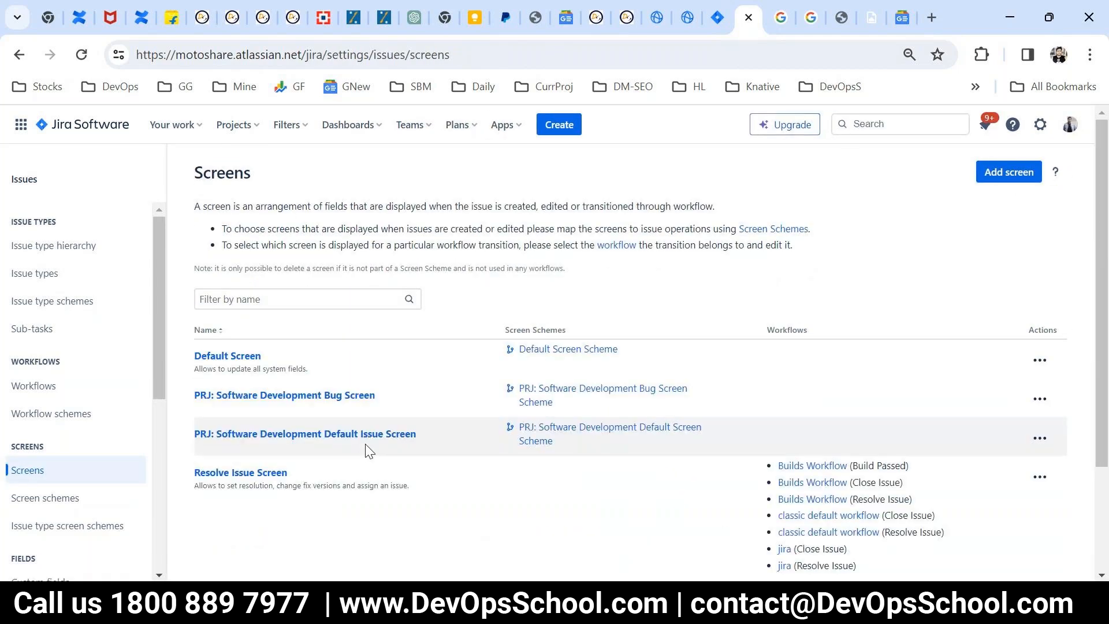
Step: In the field order of PRJ: Software Development Default Issue Screen, move Country directly below Summary
click(298, 434)
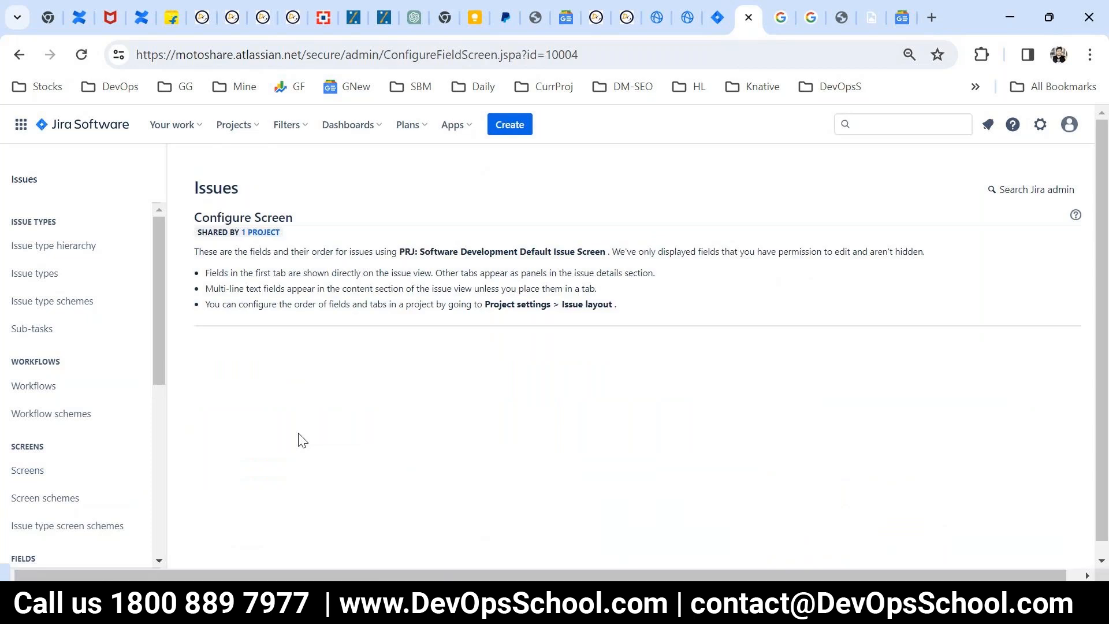
scroll(297, 441, down, 5)
drag(209, 498, 211, 404)
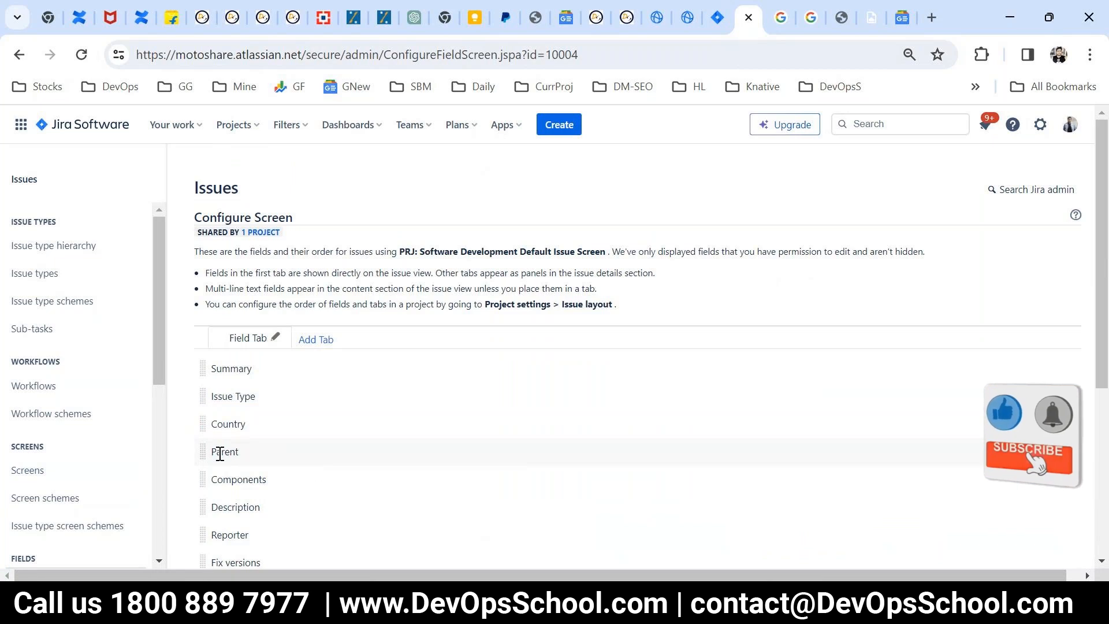
drag(204, 420, 206, 396)
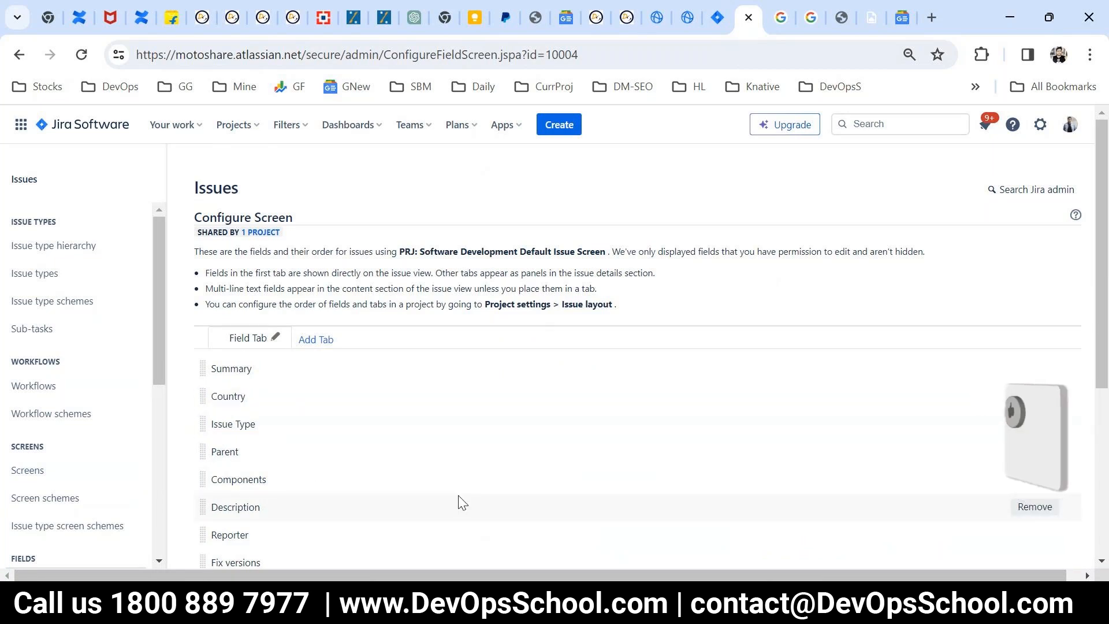
Step: Start a new issue in ProjectY, check the Country field's position and its options, and close the form without creating the issue
click(558, 126)
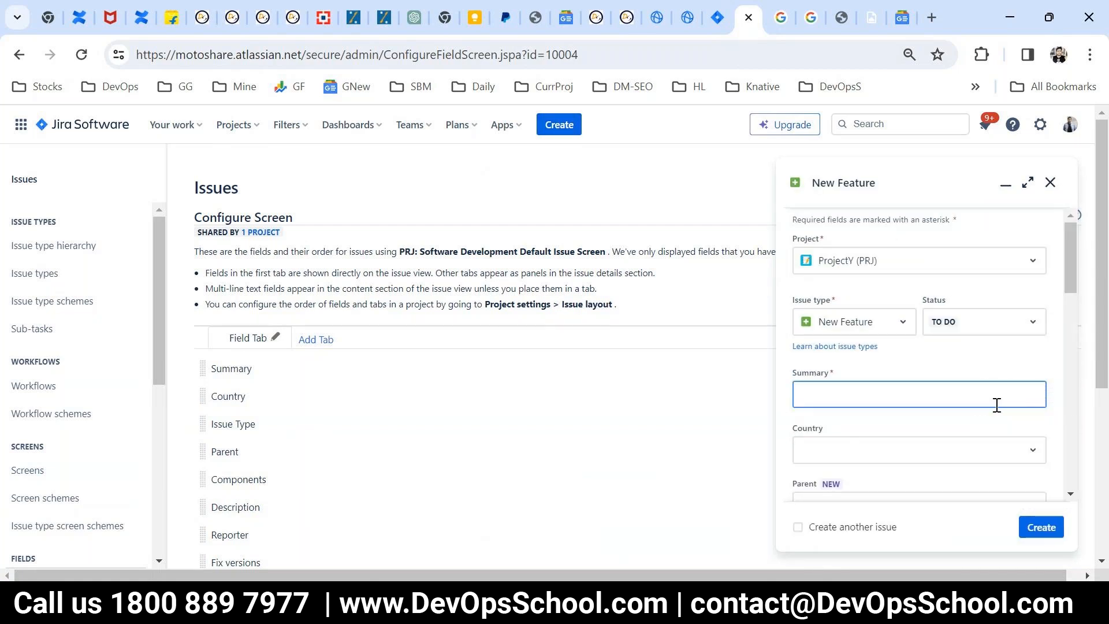
scroll(1000, 379, down, 2)
drag(834, 344, 829, 381)
click(834, 354)
click(827, 379)
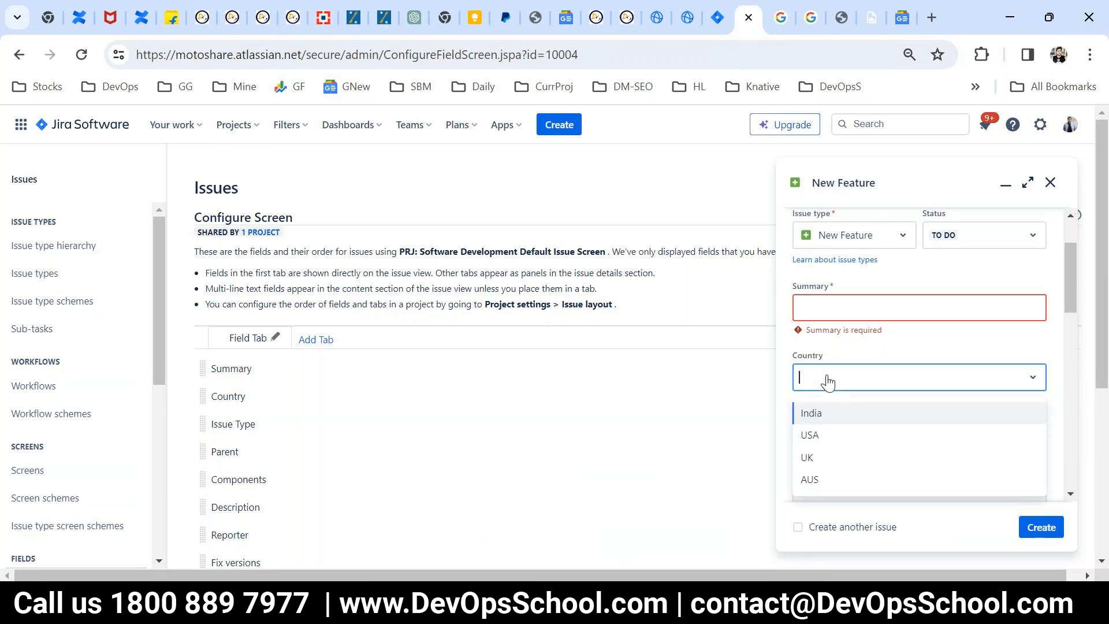
click(828, 383)
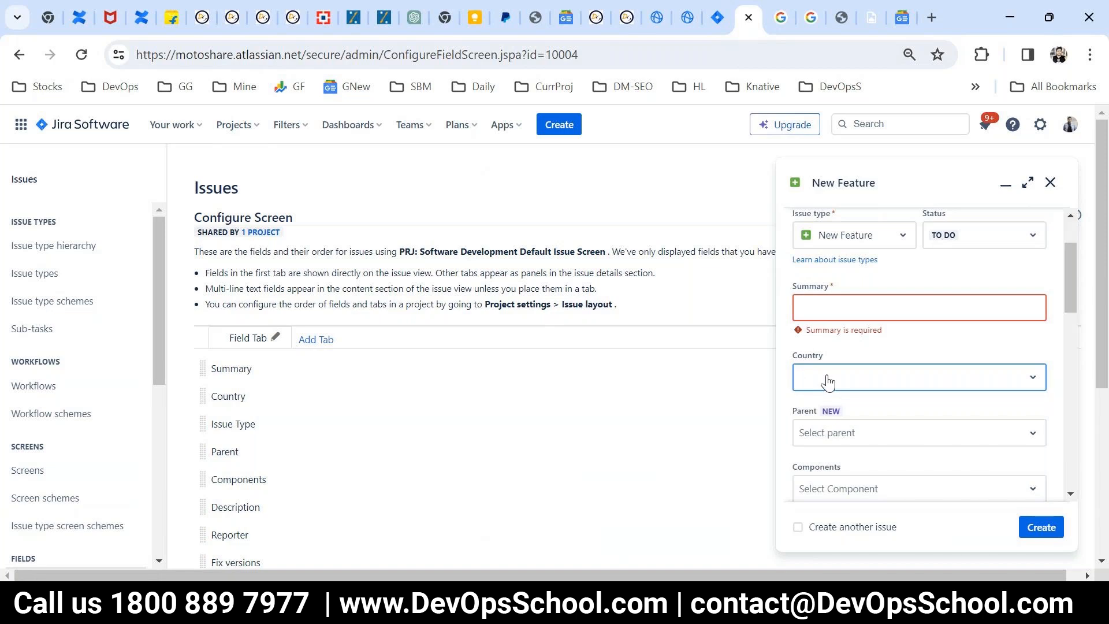
click(837, 359)
drag(834, 353, 796, 352)
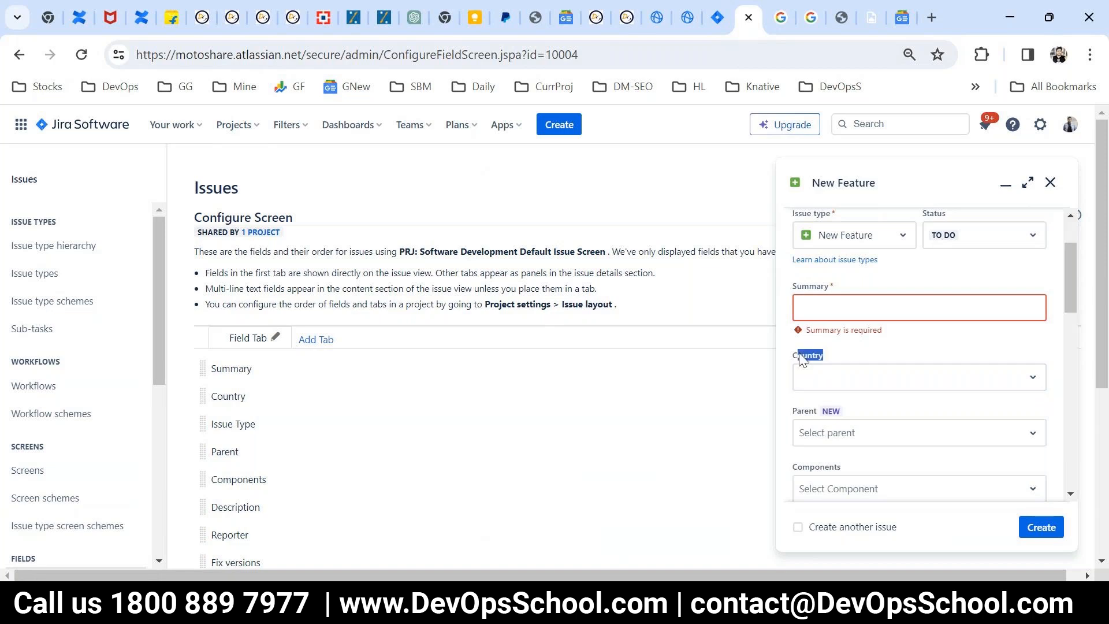
drag(843, 278, 793, 291)
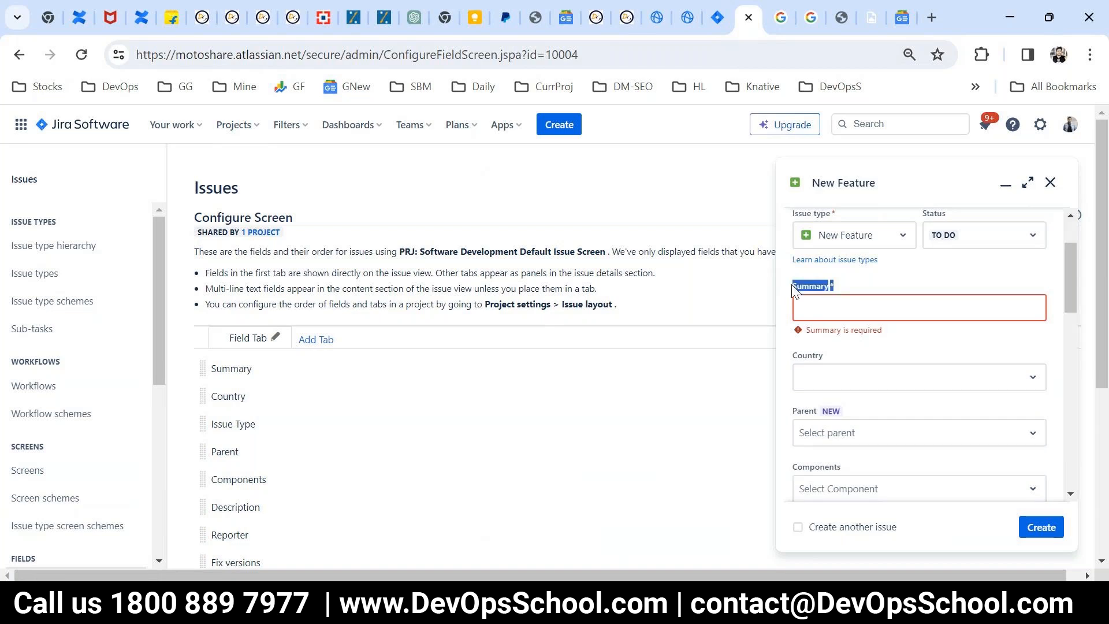
click(826, 354)
click(1049, 182)
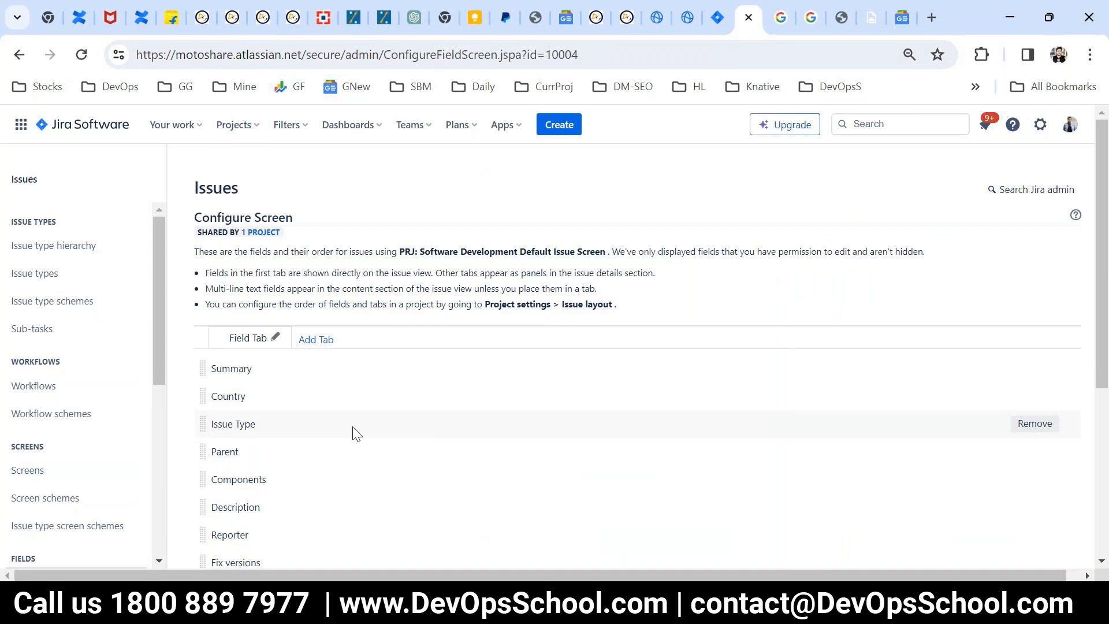
Step: Go to the field configurations and open the Default Field Configuration
scroll(99, 423, down, 1)
scroll(147, 430, down, 1)
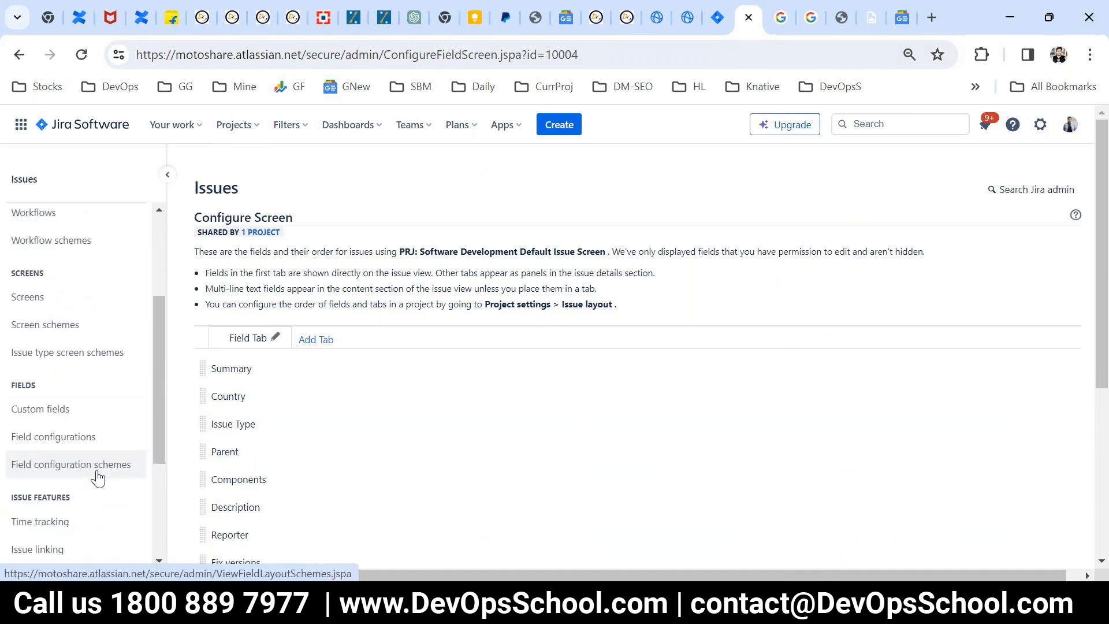
click(55, 438)
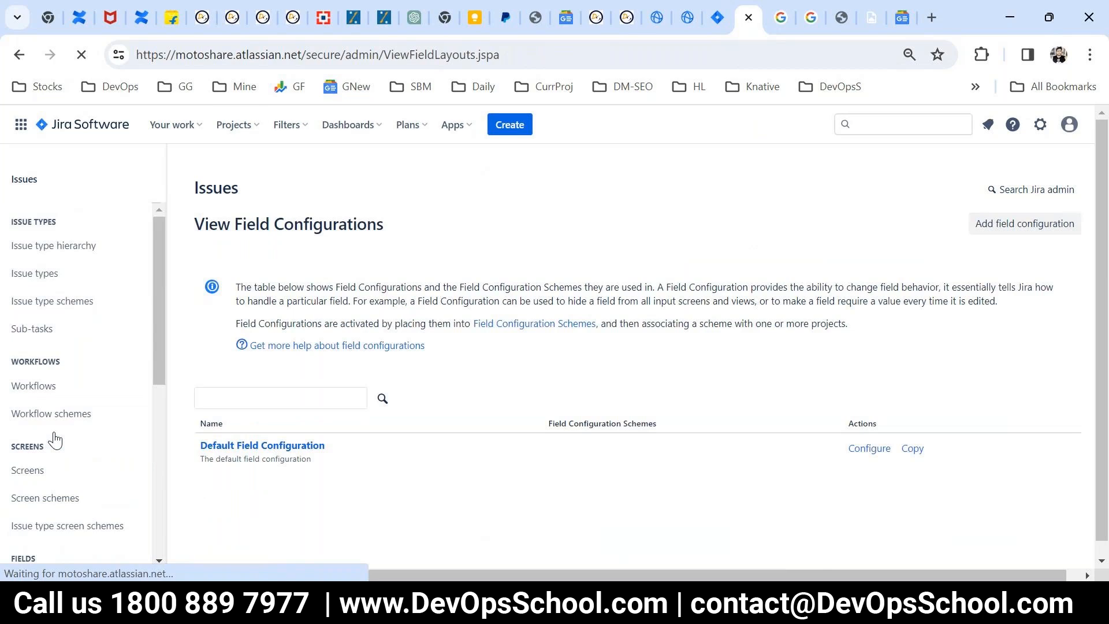
click(266, 448)
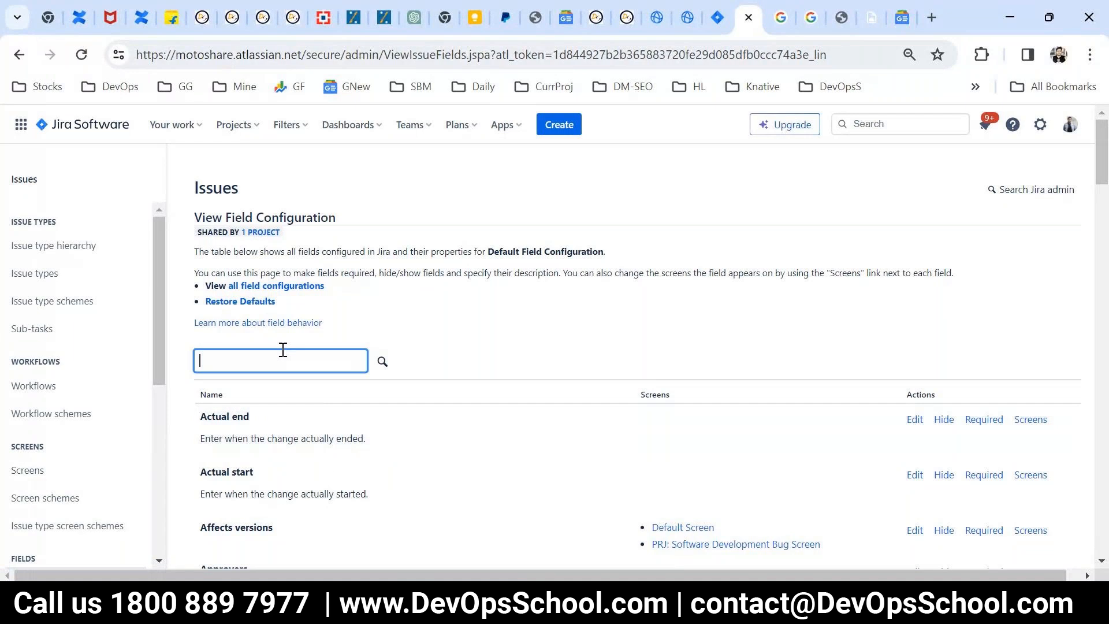
Step: Filter the configuration's fields by "coun" and make the Country field required
text(coun)
scroll(379, 414, down, 1)
key(Return)
scroll(379, 414, down, 3)
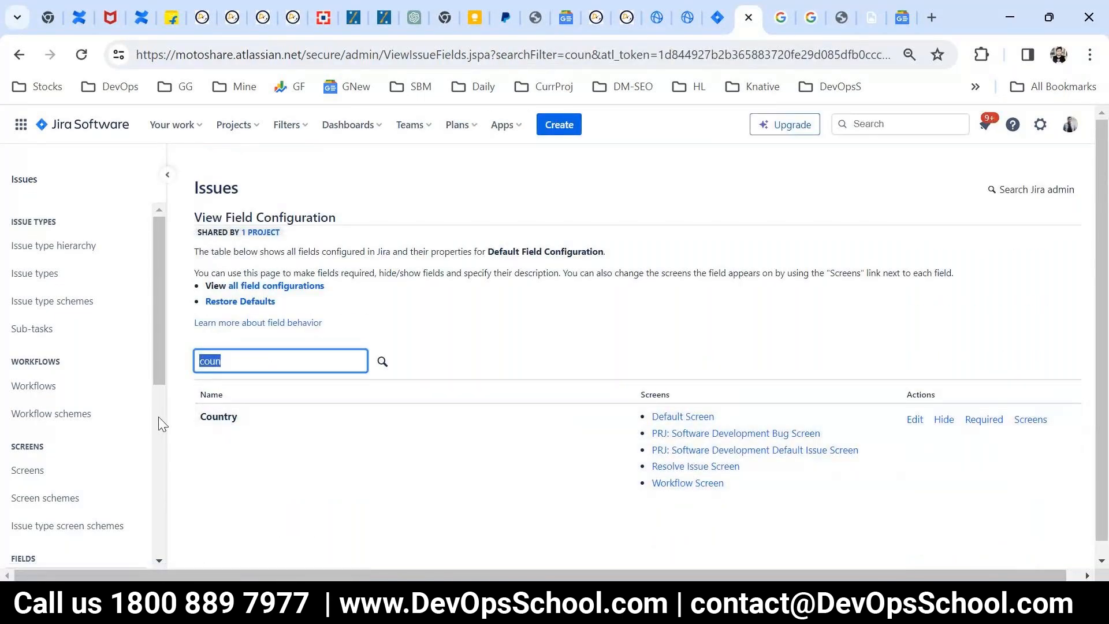
click(983, 420)
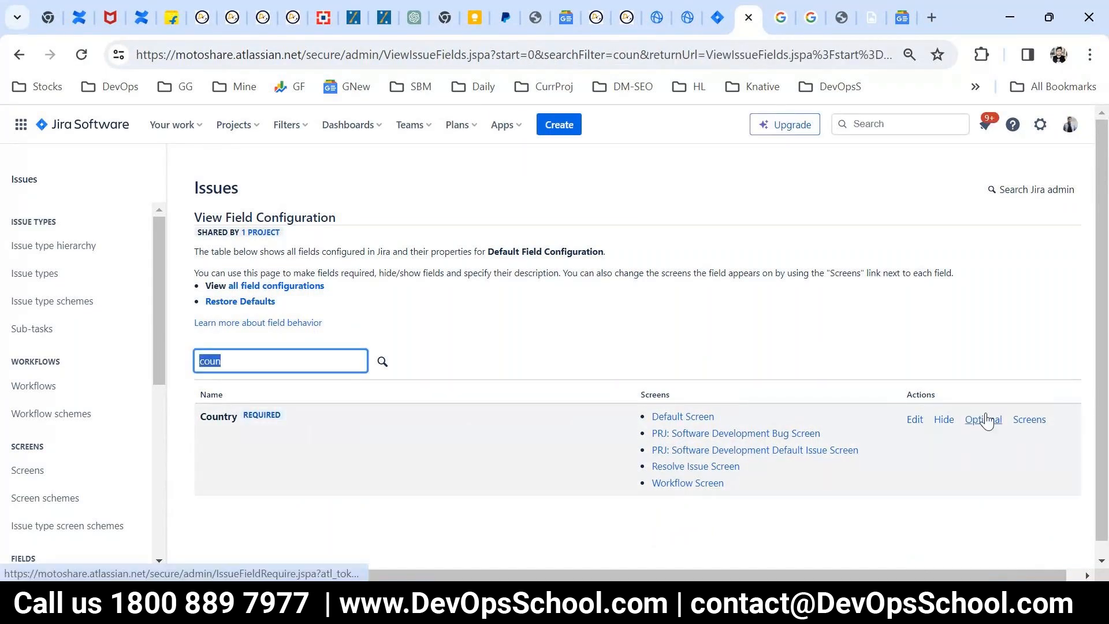
drag(283, 414, 247, 412)
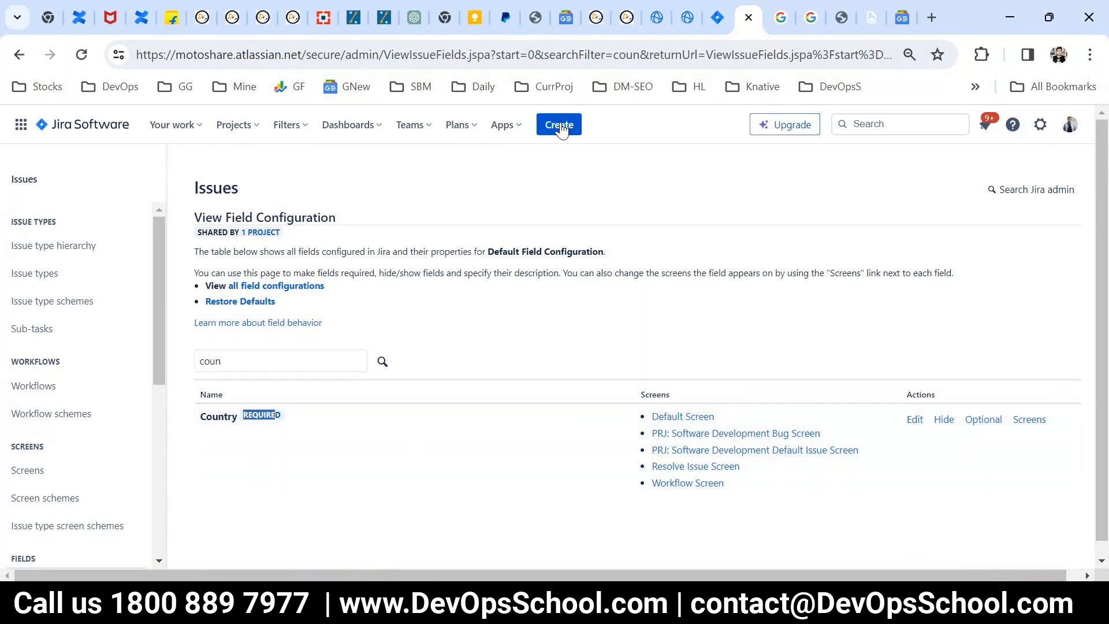
Step: Start another new issue to check whether Country is marked as required, and close the form without creating it
click(560, 126)
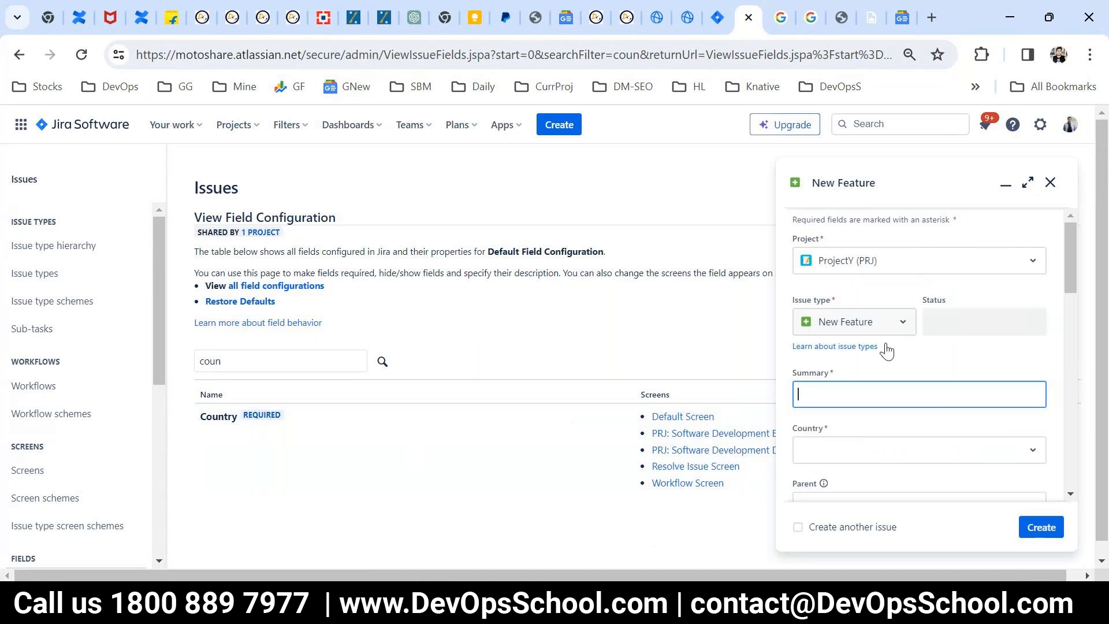
drag(832, 427, 795, 425)
click(833, 445)
scroll(834, 347, down, 3)
scroll(833, 345, up, 2)
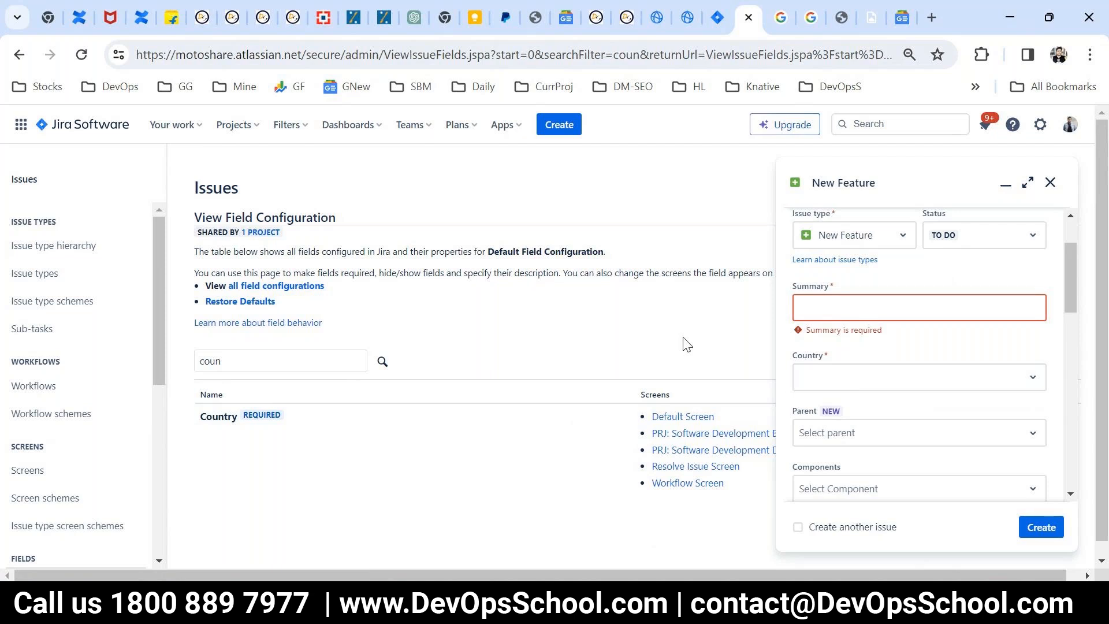
click(1049, 182)
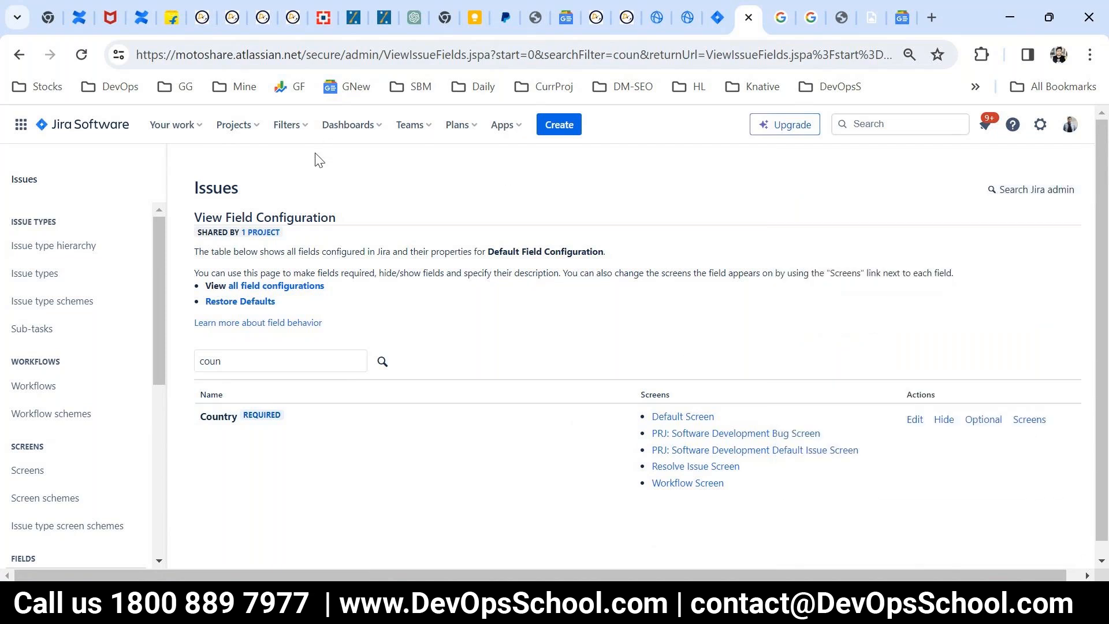
Step: Open issue PRJ-2 from the issue search, view the workflow behind its status, and close the workflow diagram
click(289, 125)
click(308, 390)
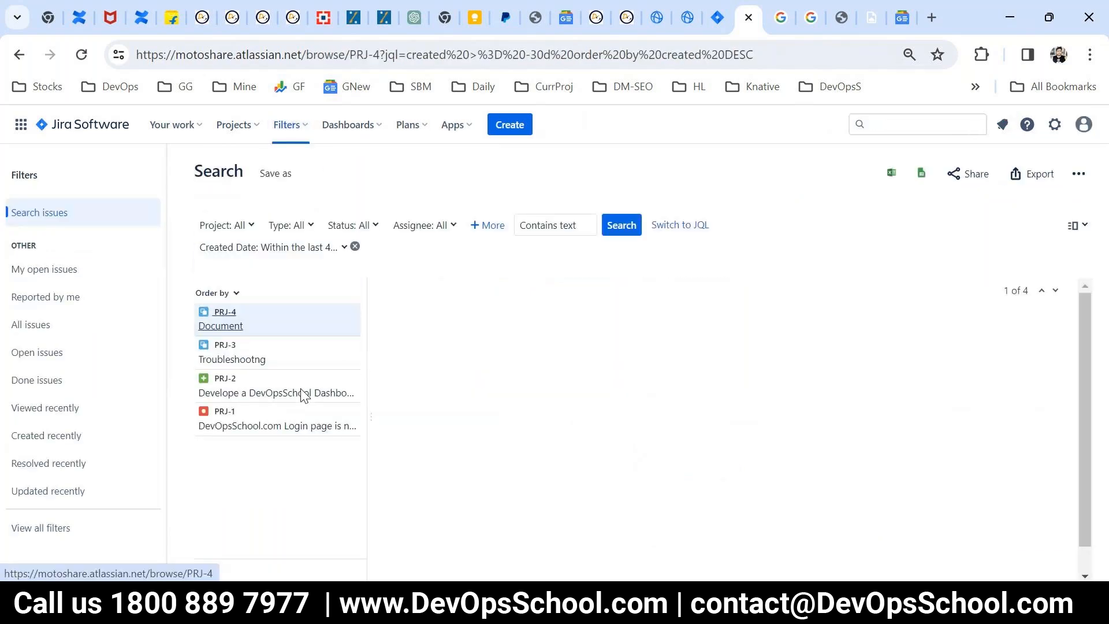
click(224, 383)
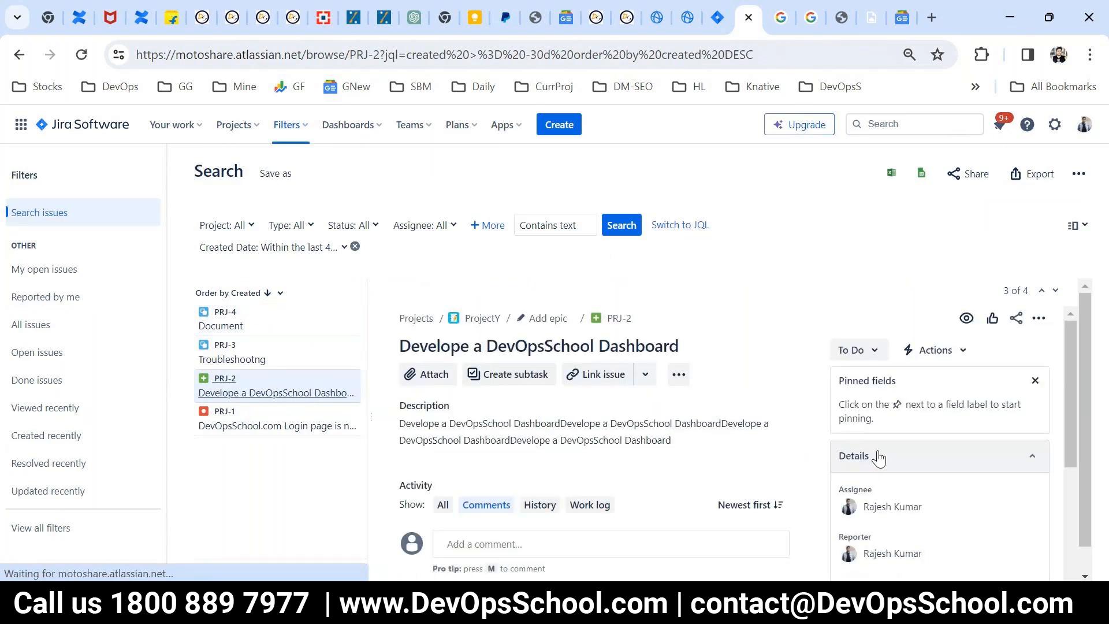
click(878, 354)
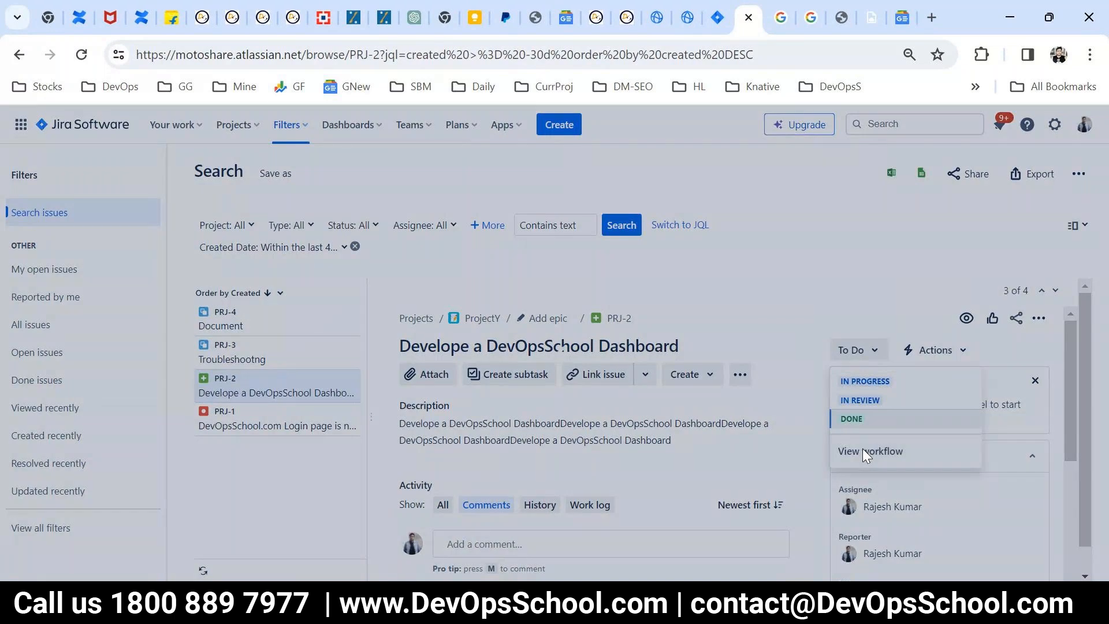
click(864, 451)
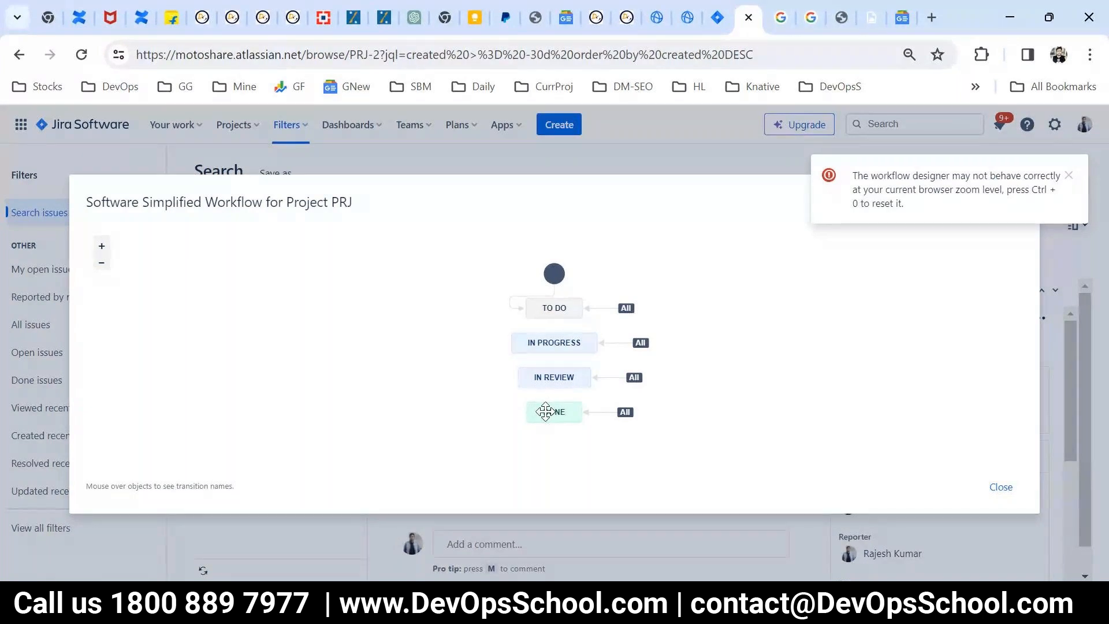
click(1001, 487)
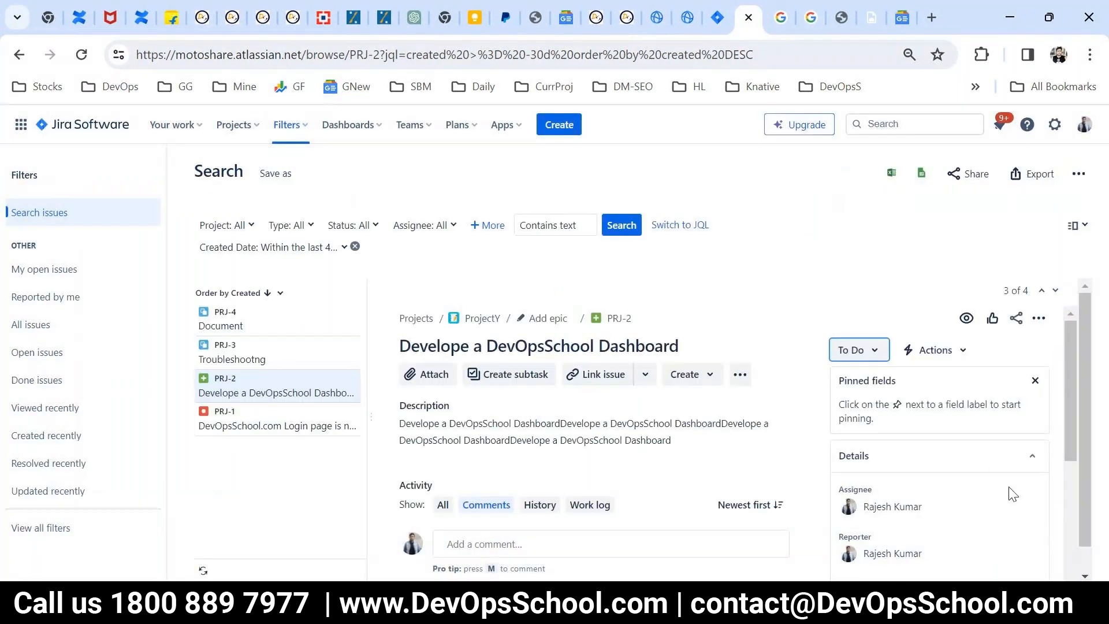
Step: Open the Jira issue settings and go to the list of workflows
click(1055, 125)
scroll(808, 358, down, 2)
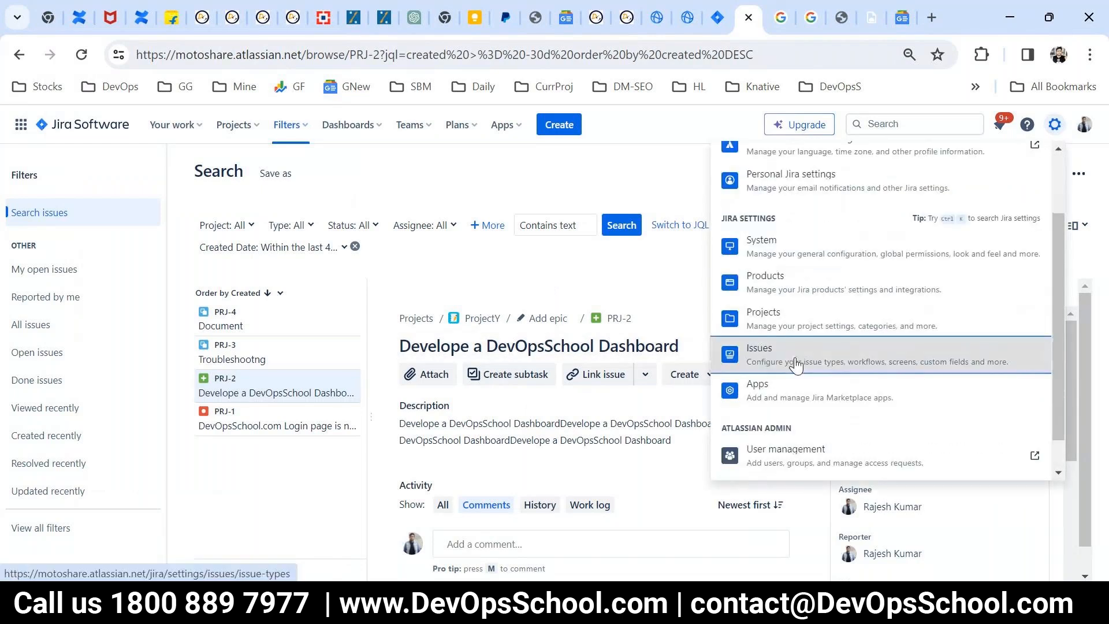
click(796, 364)
scroll(151, 353, down, 3)
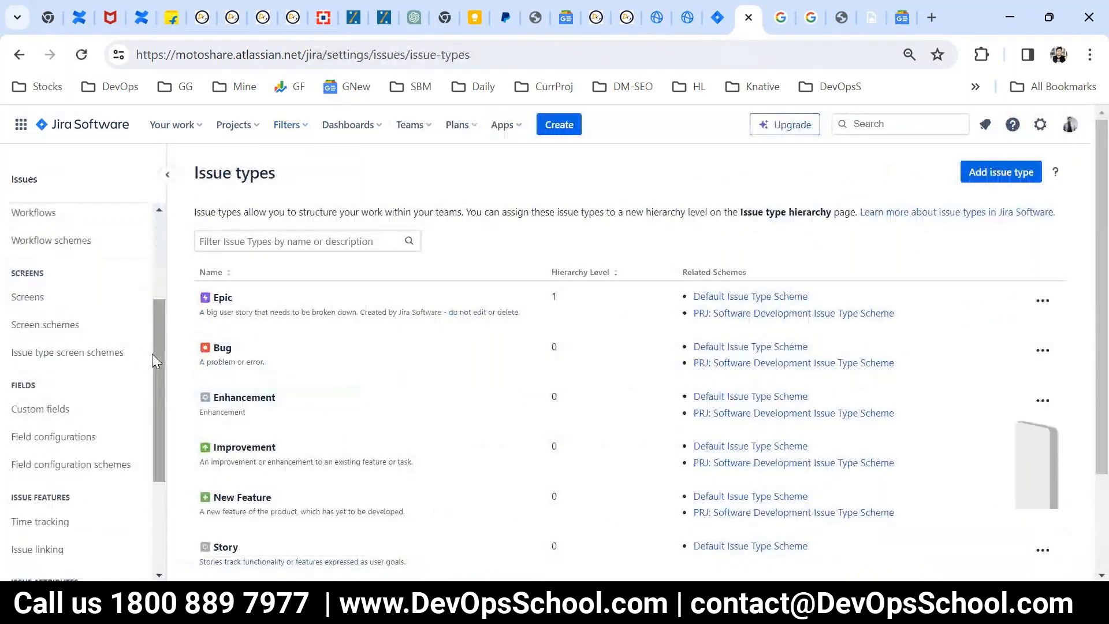
scroll(151, 353, up, 3)
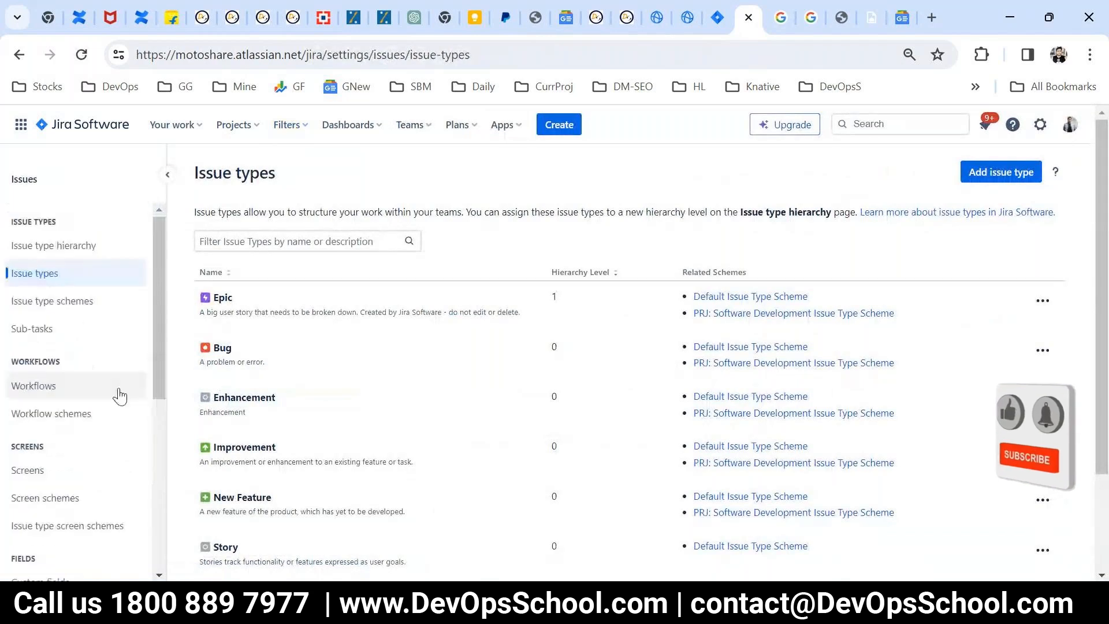
drag(8, 368, 89, 413)
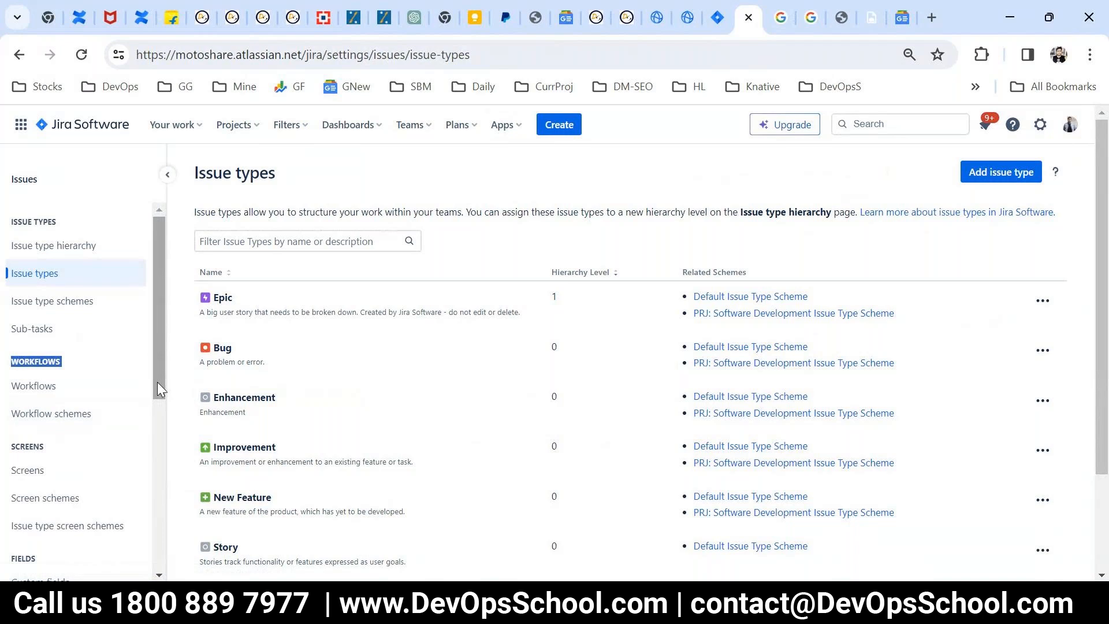
click(32, 396)
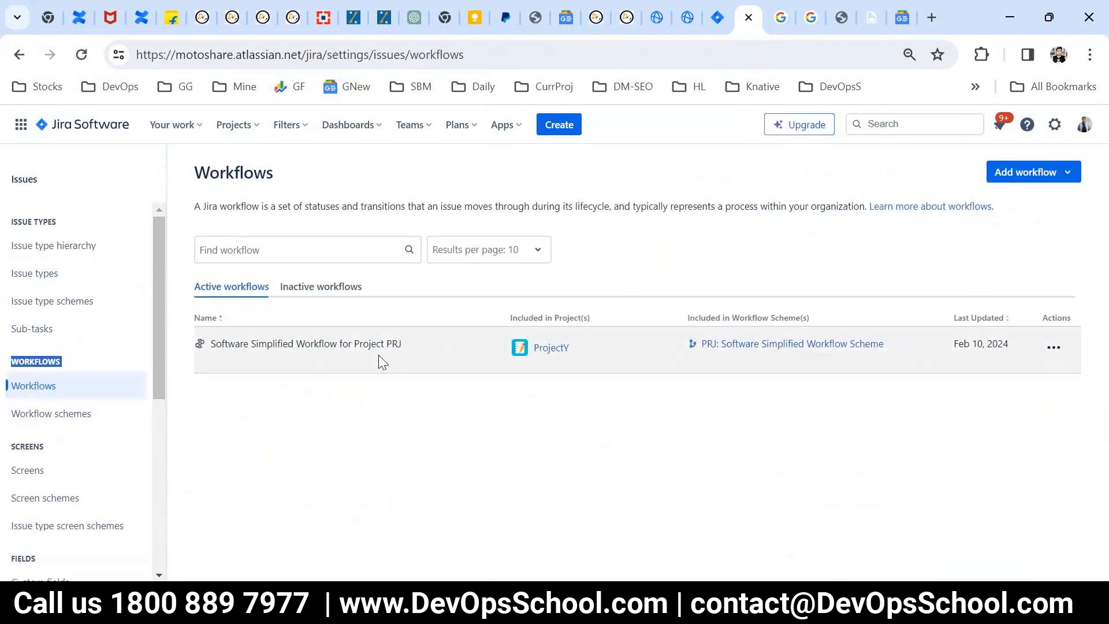
Step: Examine the active workflow's name and the project that uses it, and display the inactive workflows
drag(420, 350, 203, 342)
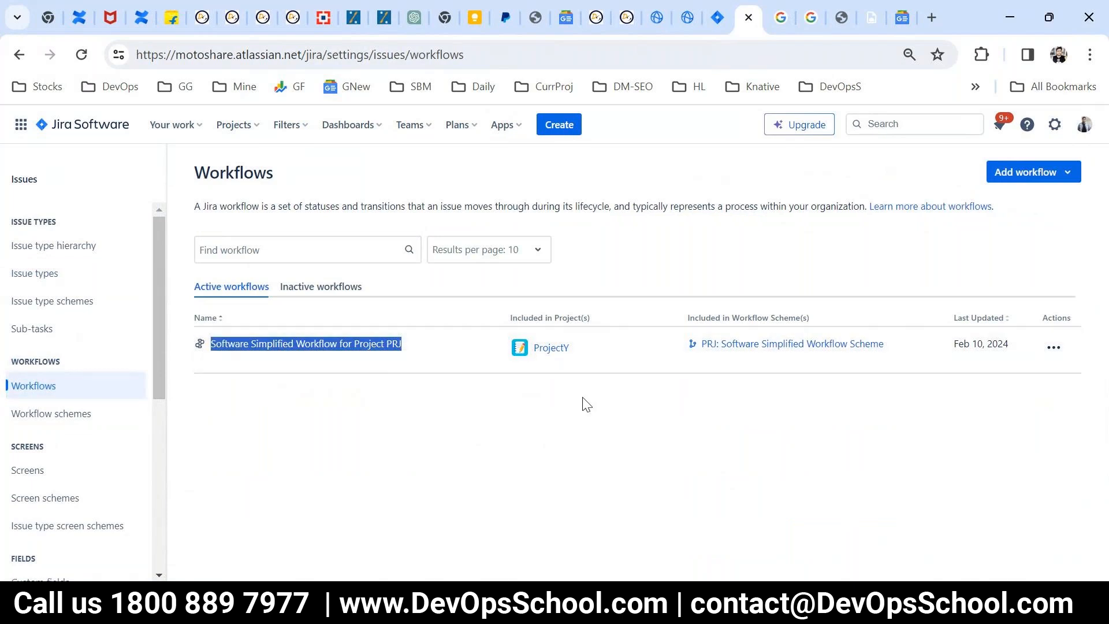
drag(585, 352, 534, 352)
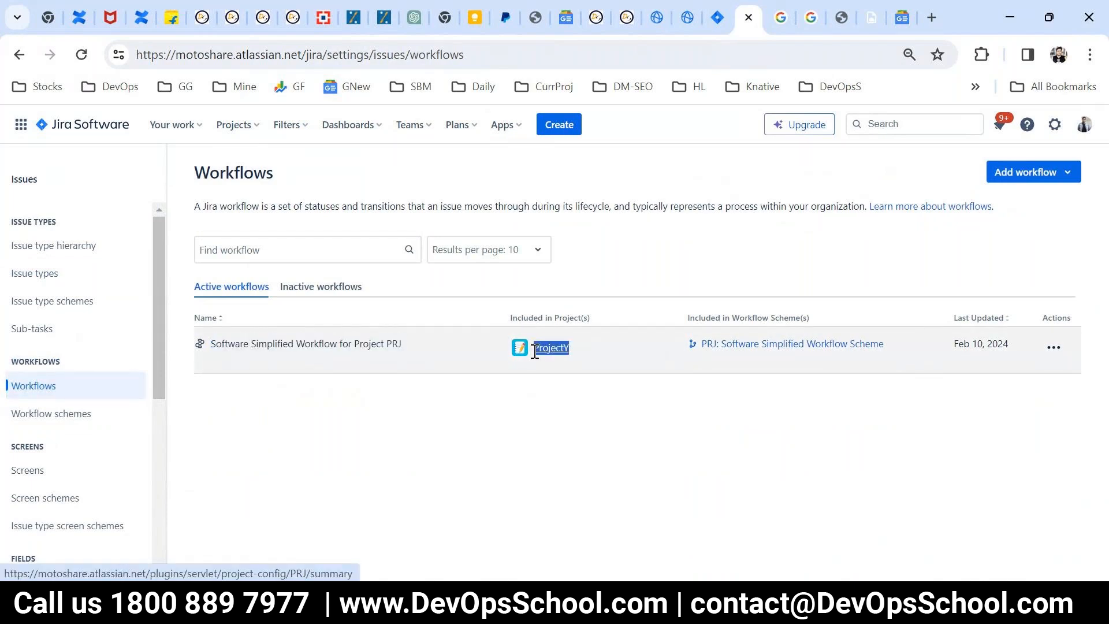
click(557, 424)
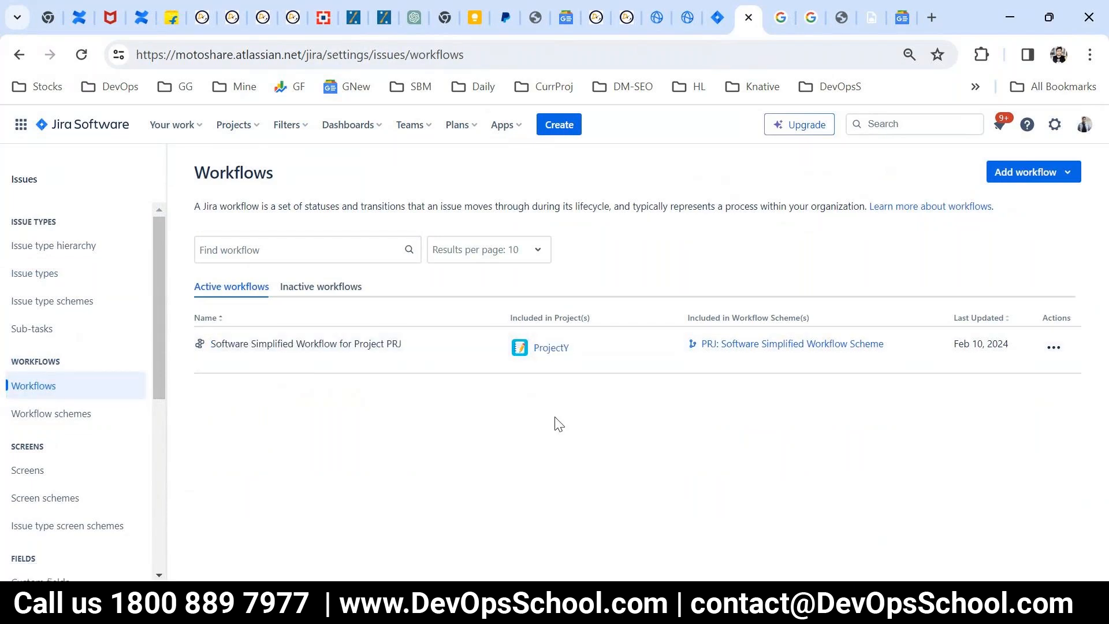
drag(581, 350, 512, 355)
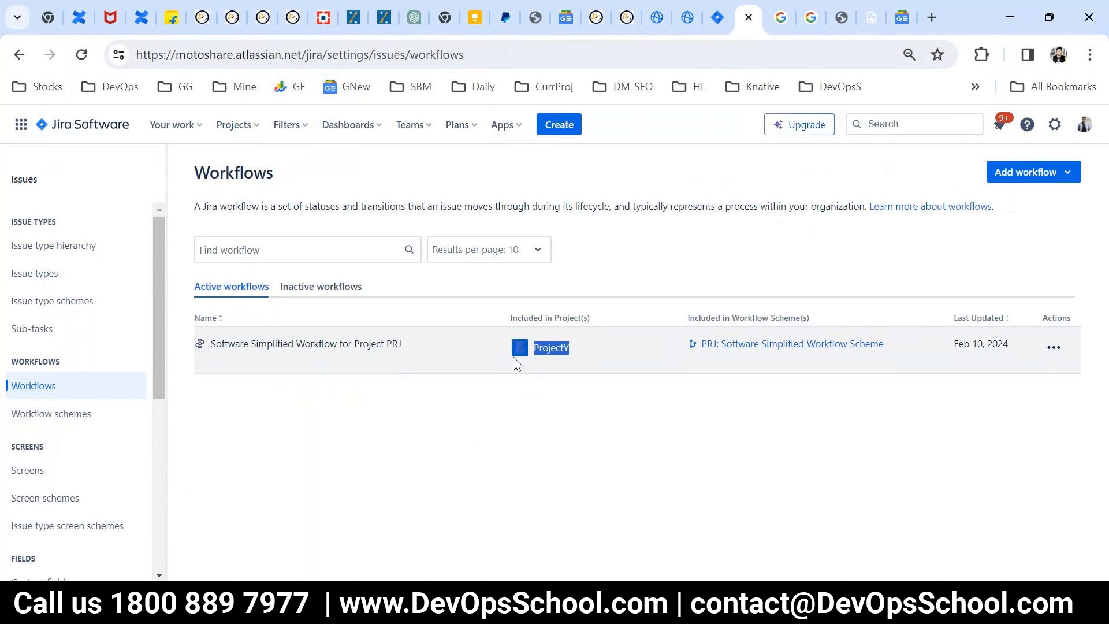
click(586, 465)
drag(589, 358, 534, 351)
click(352, 290)
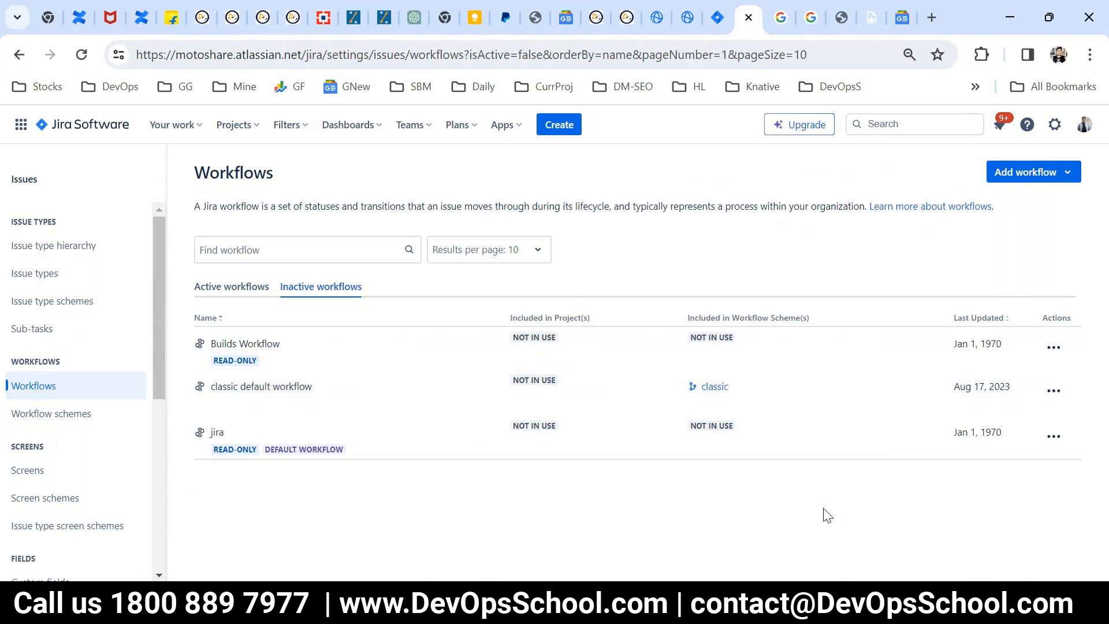
Step: Return to the active workflows and view the options for adding a workflow without choosing one
click(235, 292)
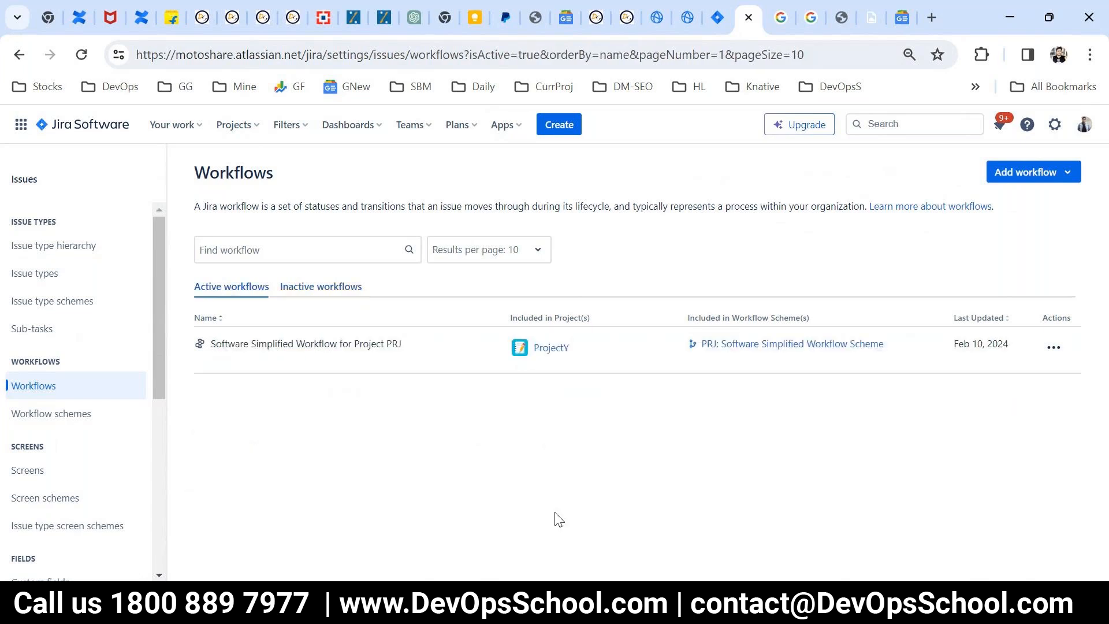
click(1043, 180)
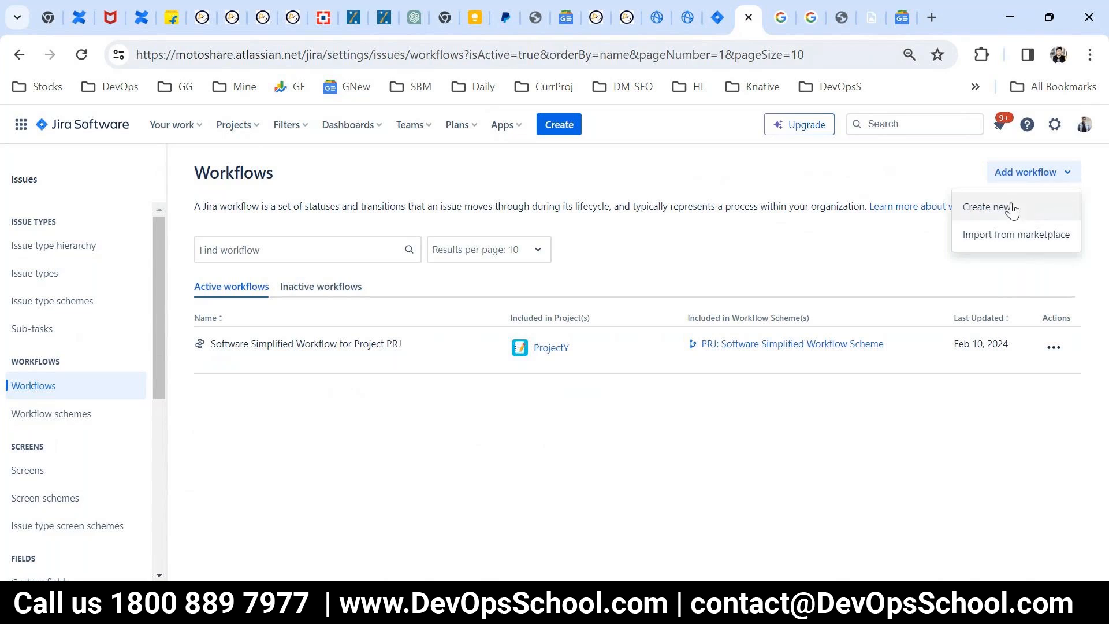
click(747, 407)
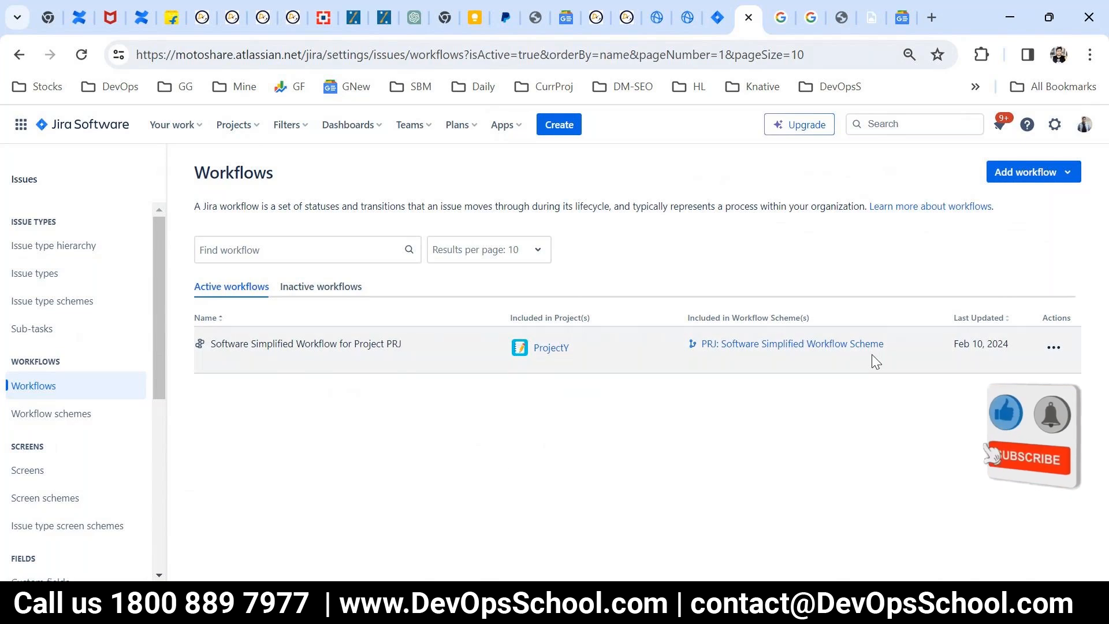
Step: Open the active workflow Software Simplified Workflow for Project PRJ for viewing and dismiss the browser zoom warning
drag(897, 345, 616, 357)
click(1053, 347)
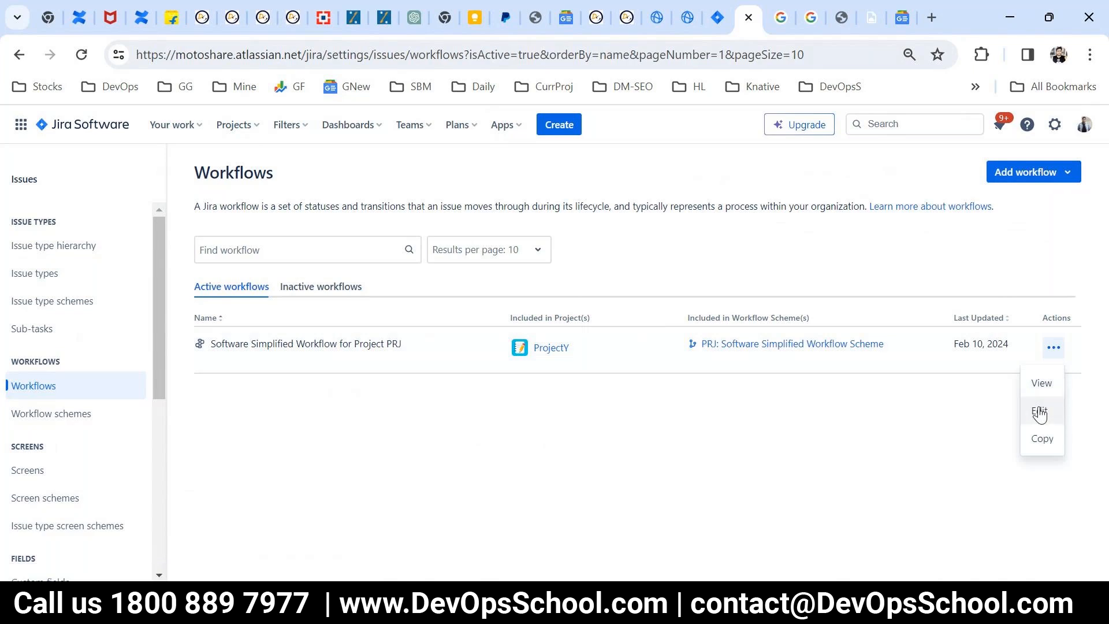
click(971, 406)
click(1051, 349)
click(1043, 385)
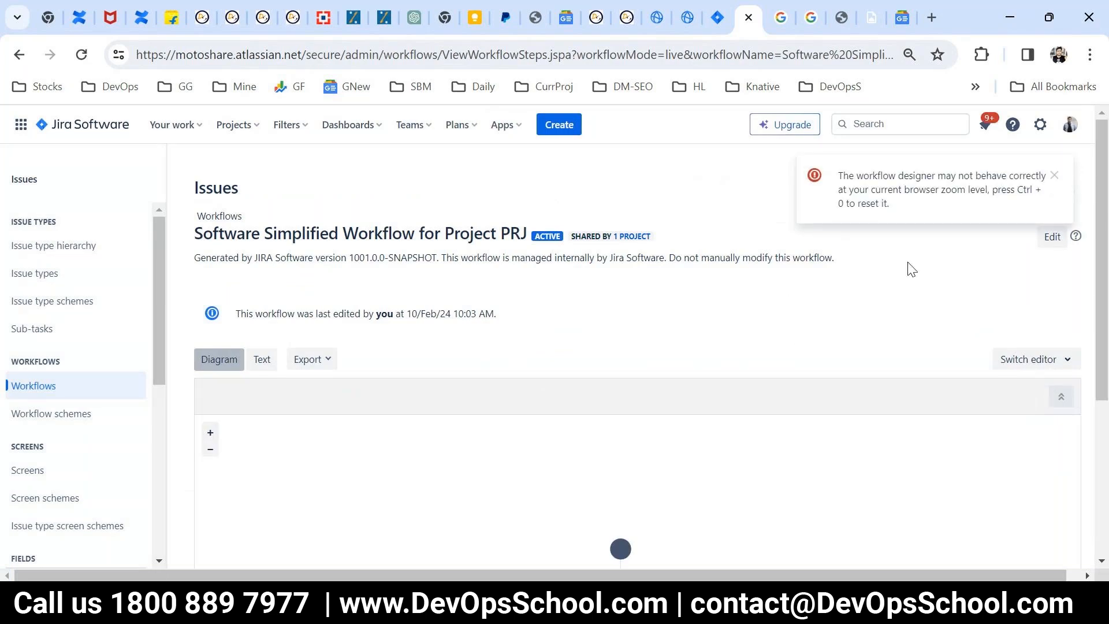
click(1054, 176)
drag(878, 306, 846, 228)
click(871, 284)
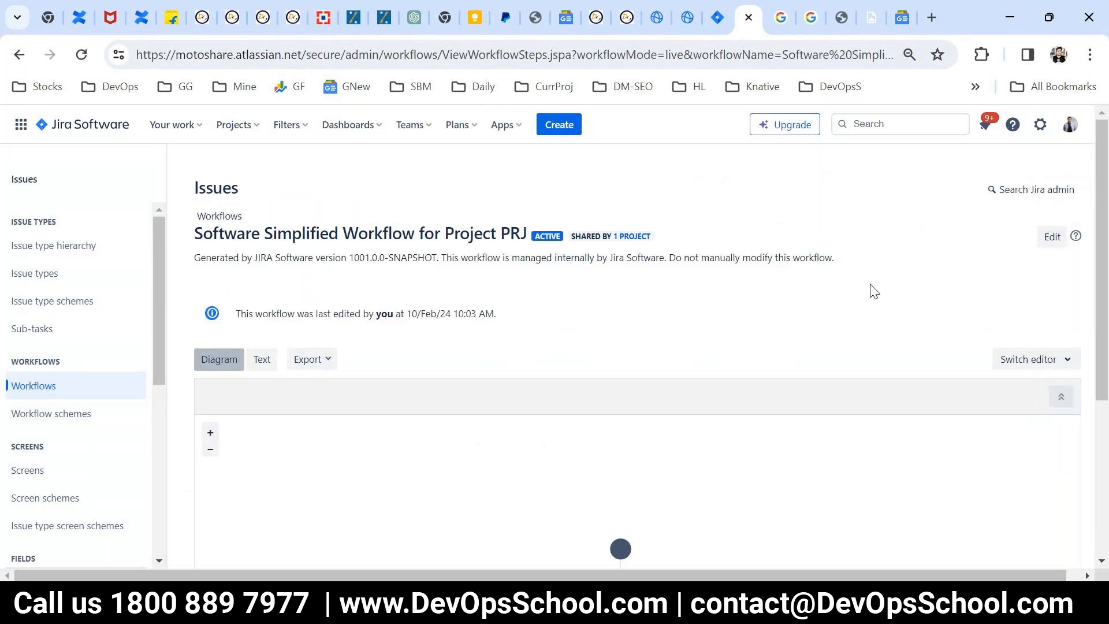
Step: Examine the statuses in the workflow diagram and the steps and transitions in its text view
scroll(1096, 314, down, 3)
scroll(871, 354, down, 1)
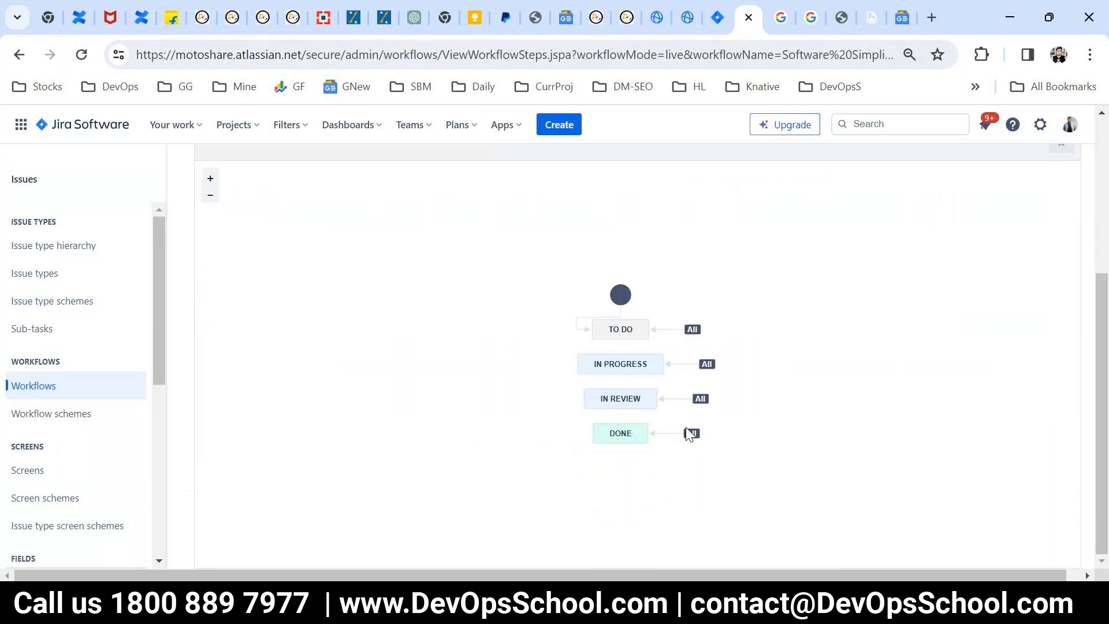
scroll(689, 434, up, 1)
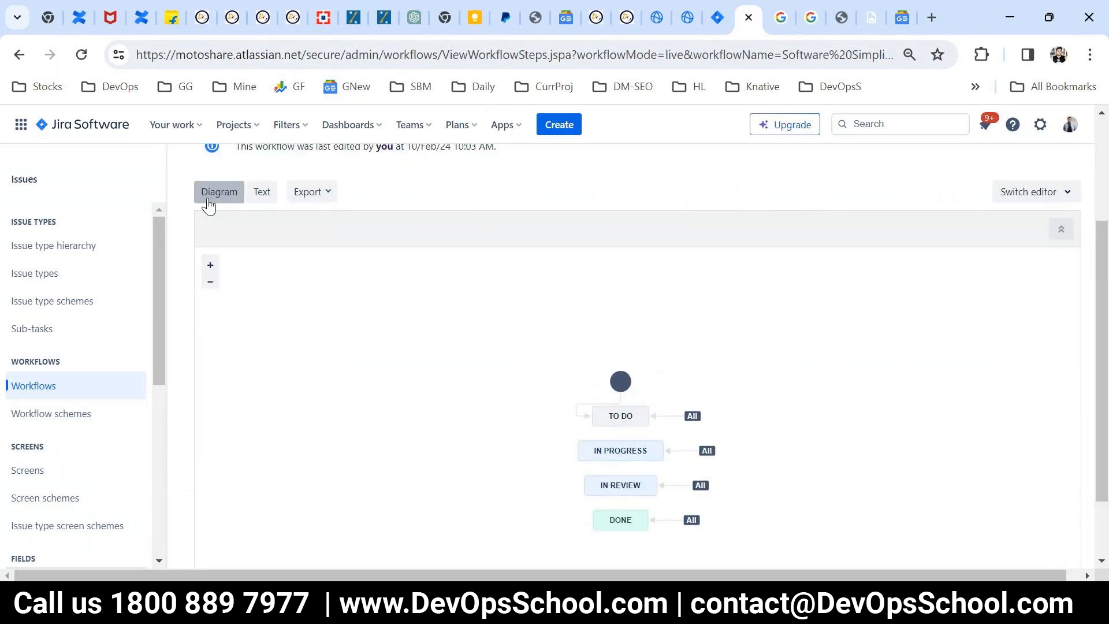
scroll(231, 254, up, 1)
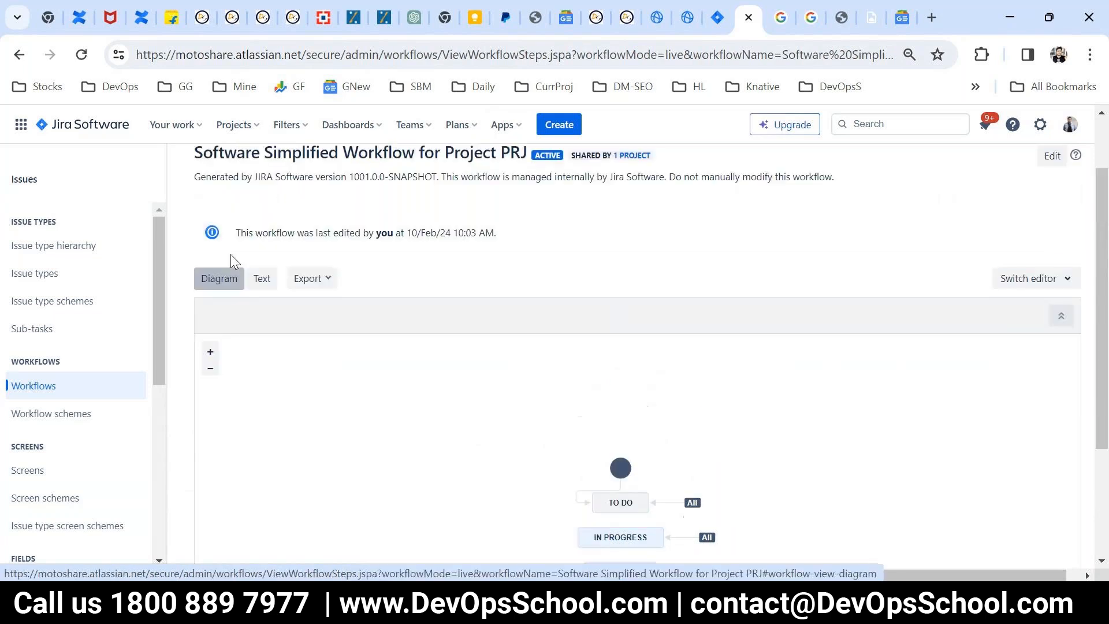
click(252, 280)
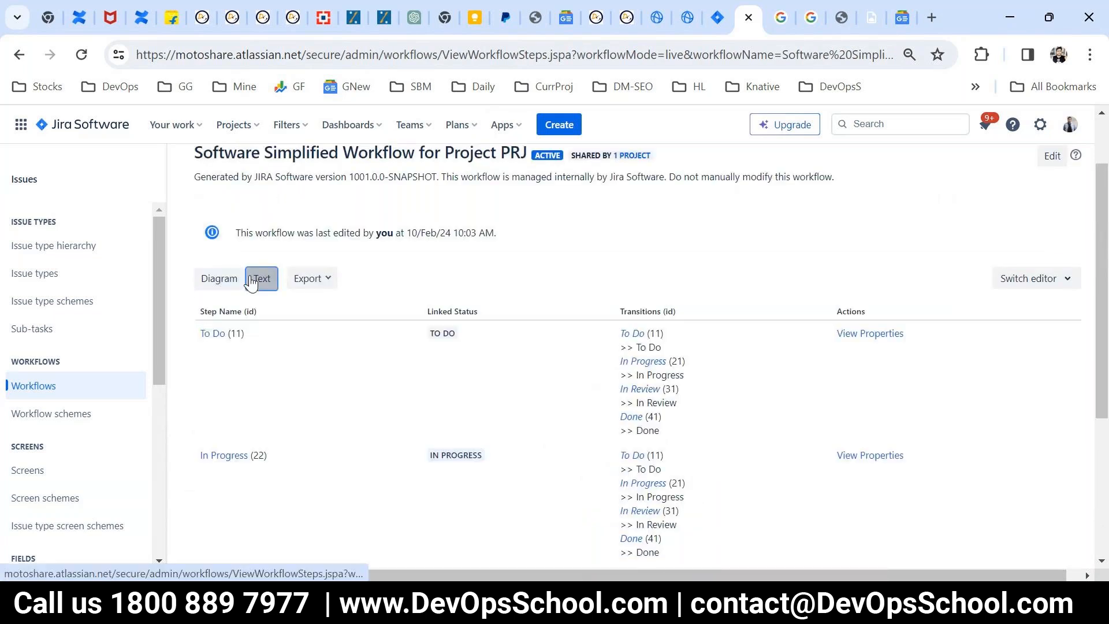
scroll(586, 399, down, 4)
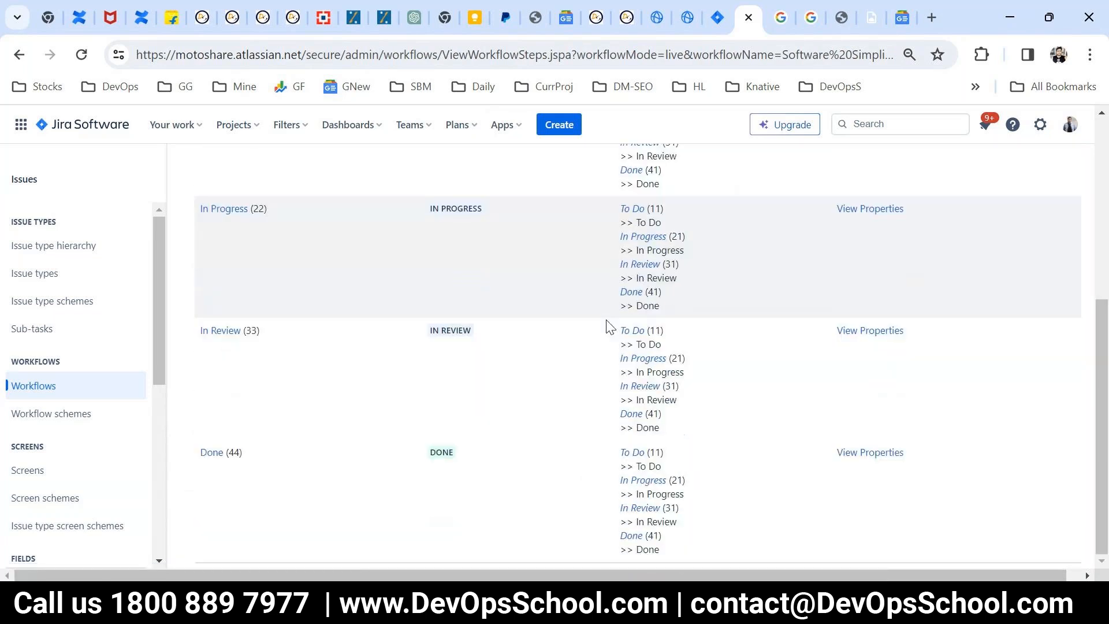
scroll(610, 326, up, 5)
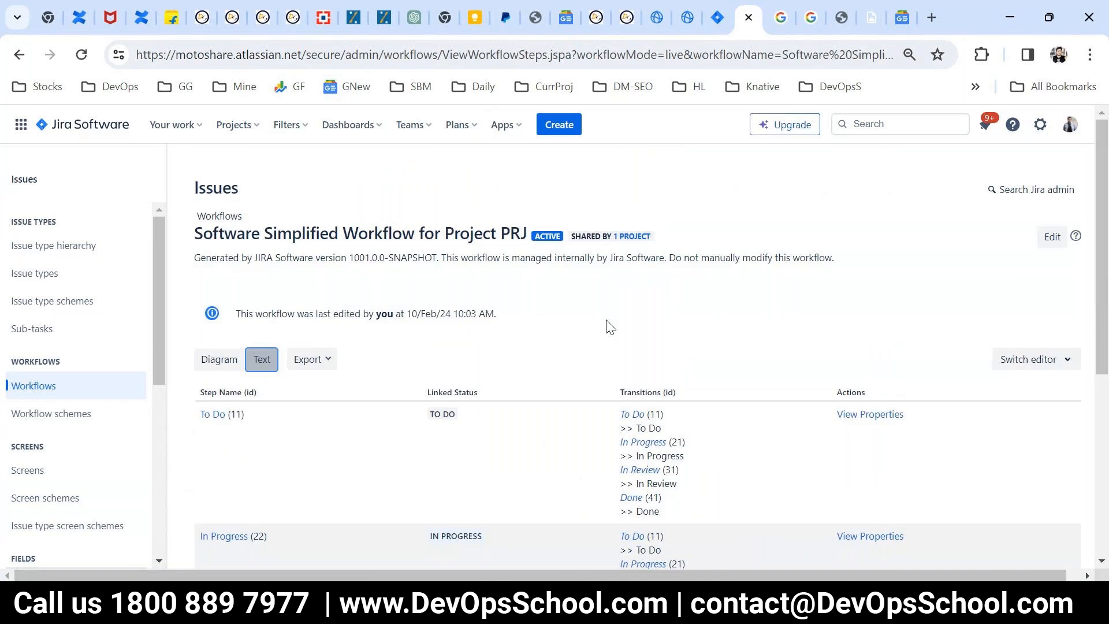
Step: Return to the workflow diagram, reduce the browser zoom to 67%, and compare the diagram with the text view again
click(207, 360)
scroll(664, 429, down, 1)
scroll(664, 429, down, 4)
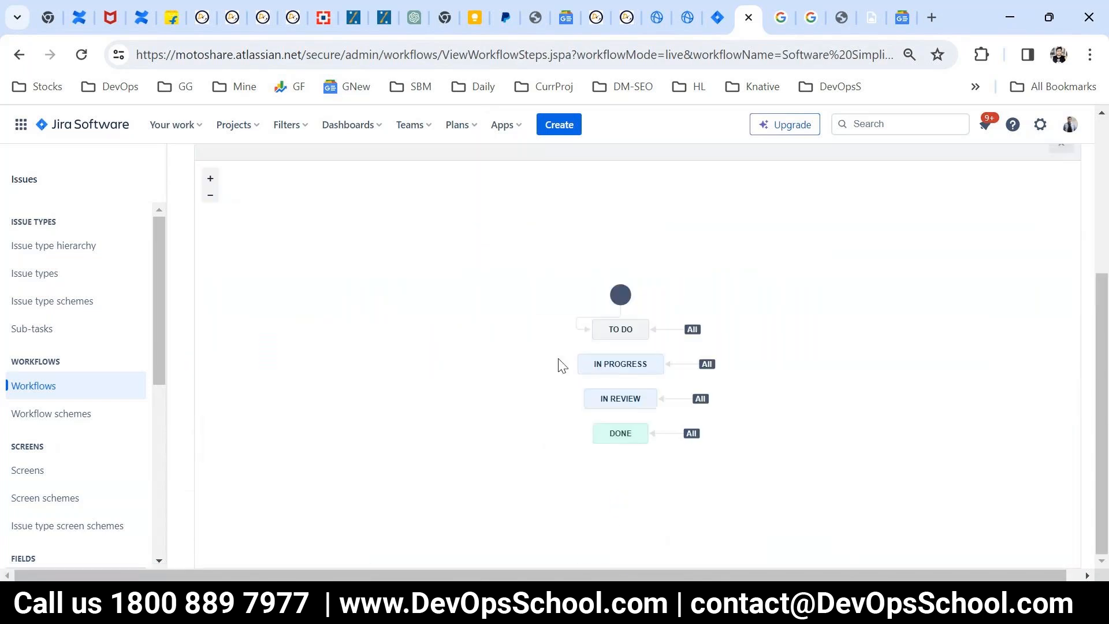
scroll(560, 364, up, 2)
key(ctrl+minus)
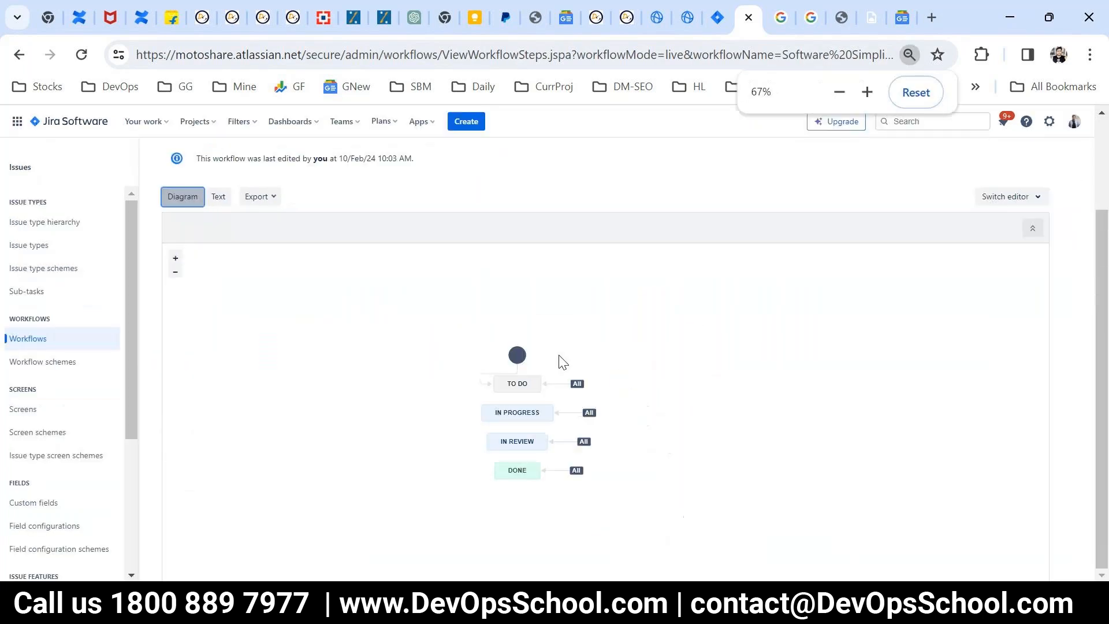
scroll(559, 355, up, 3)
scroll(496, 388, down, 2)
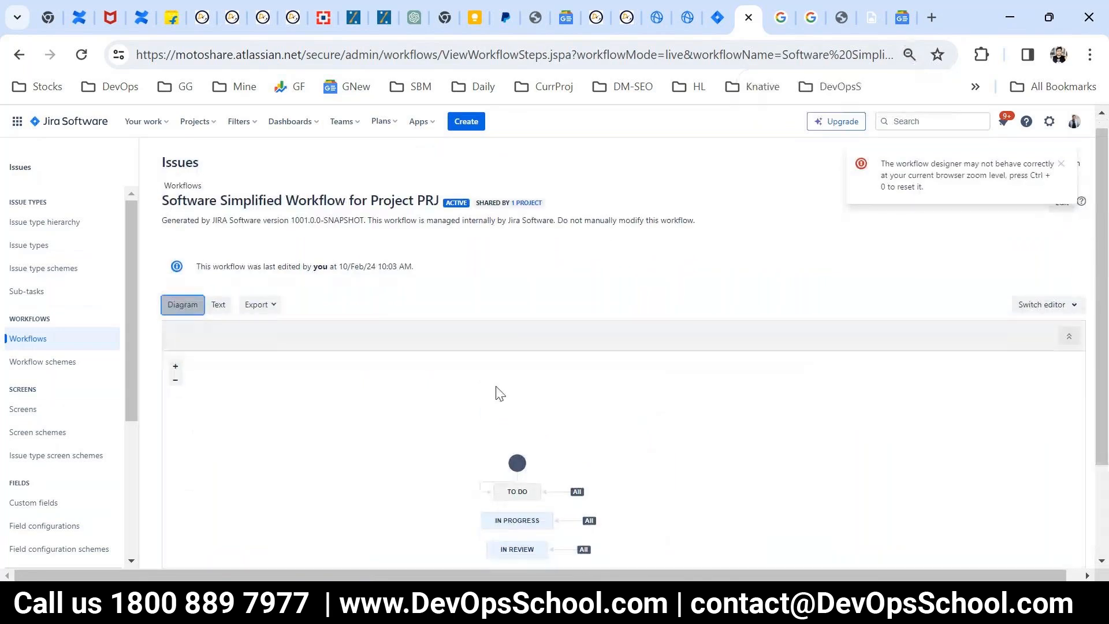
click(1060, 164)
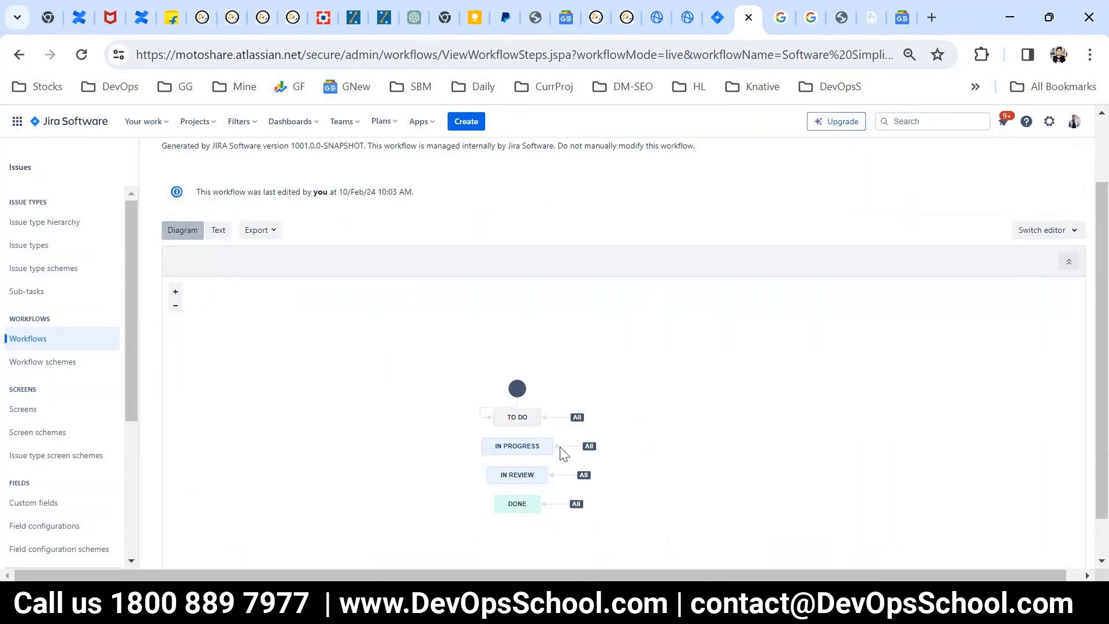
click(231, 237)
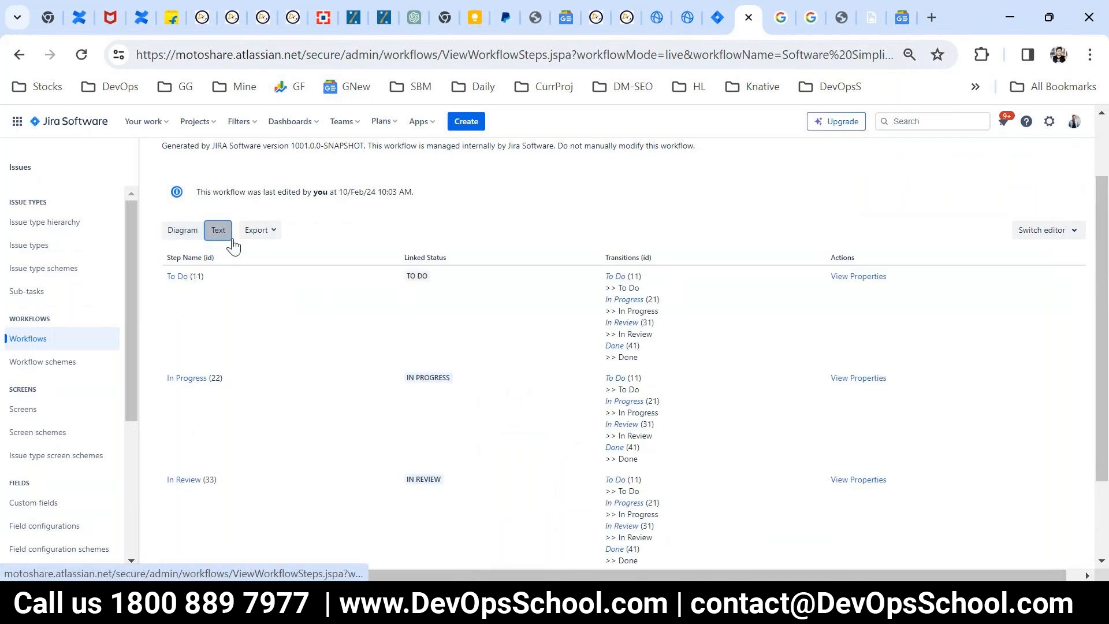
click(181, 234)
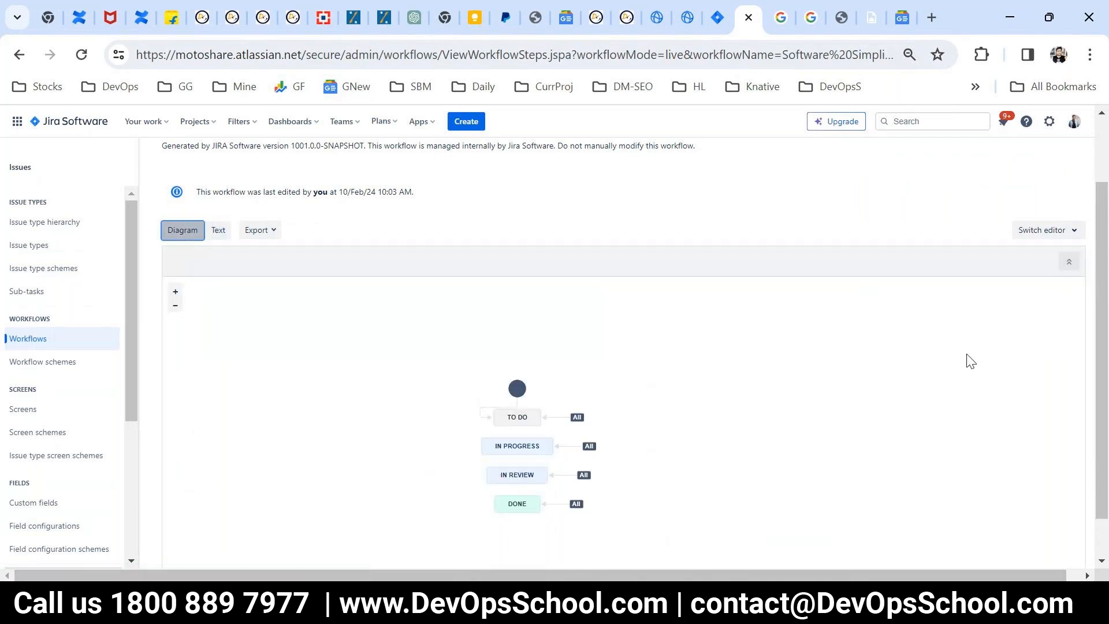
scroll(970, 361, up, 2)
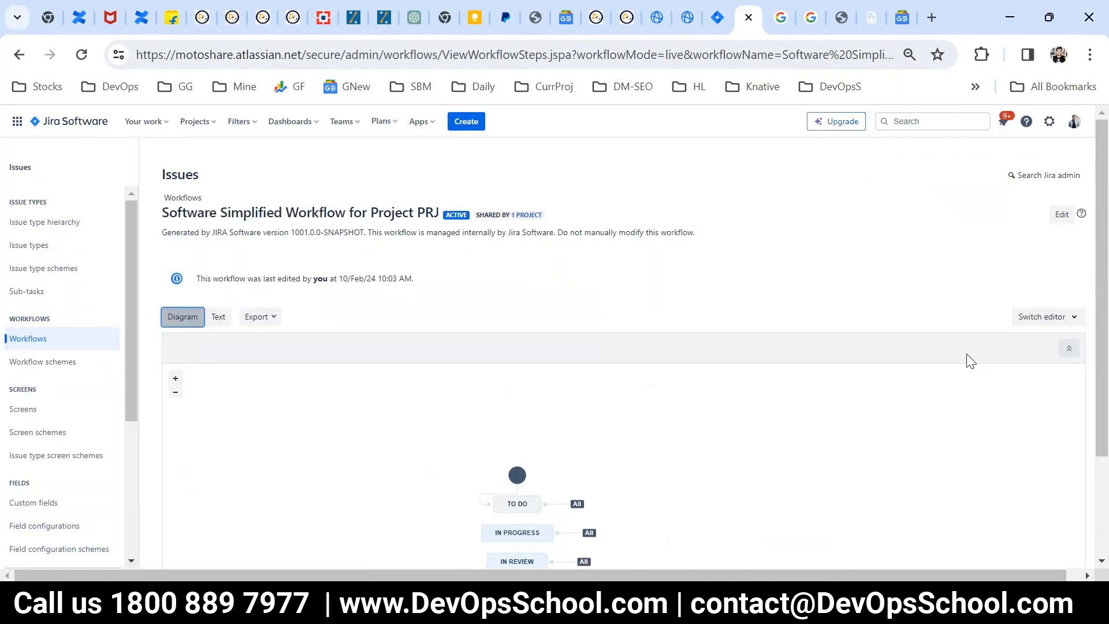
Step: Open the PRJ workflow for editing as a draft and enlarge the browser zoom to work on its diagram
click(1061, 216)
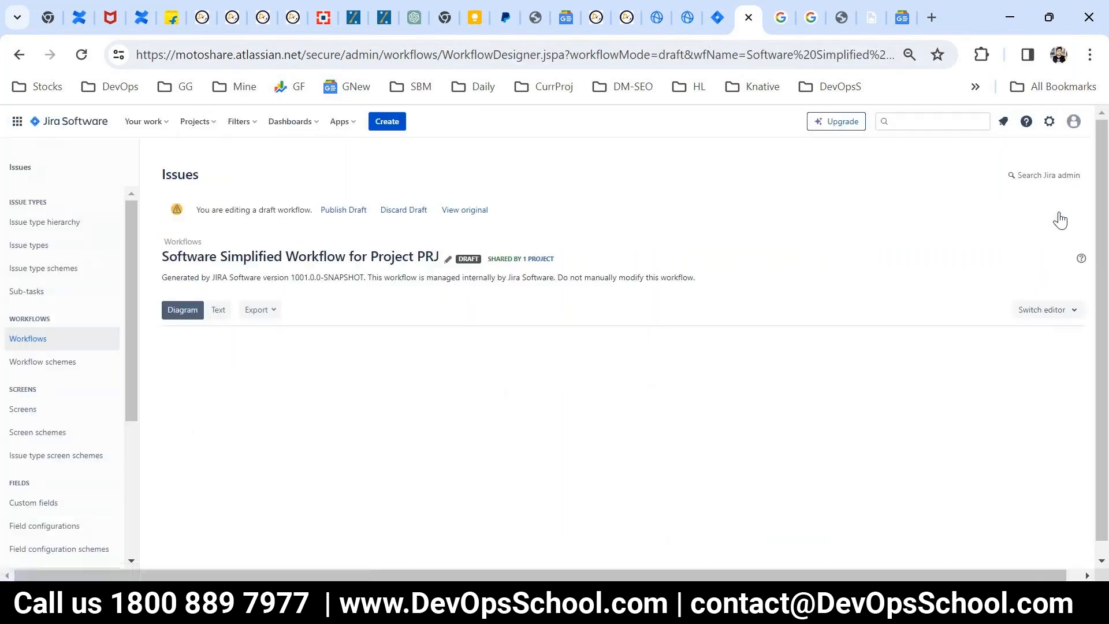
drag(1102, 269, 1104, 297)
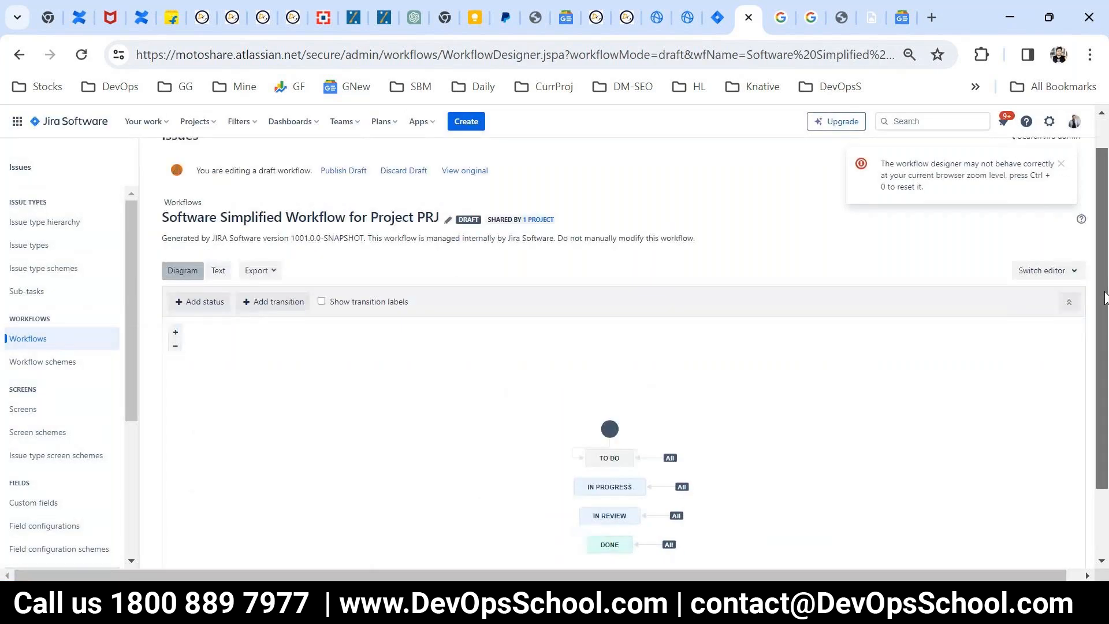
scroll(1104, 297, down, 2)
key(ctrl+equal)
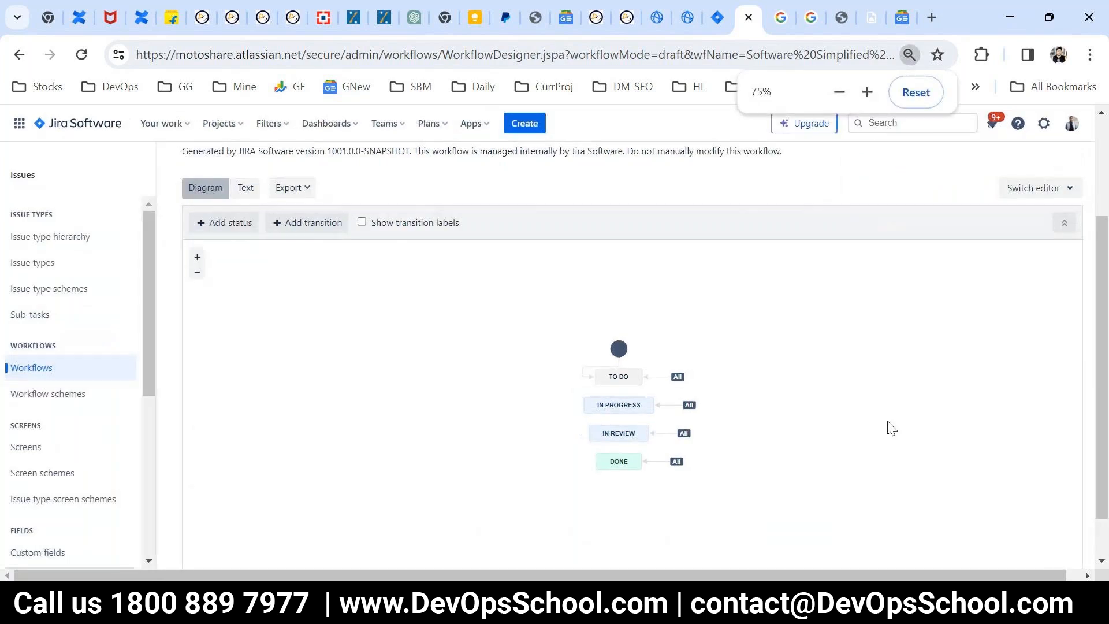
key(ctrl+equal)
key(ctrl+equal)
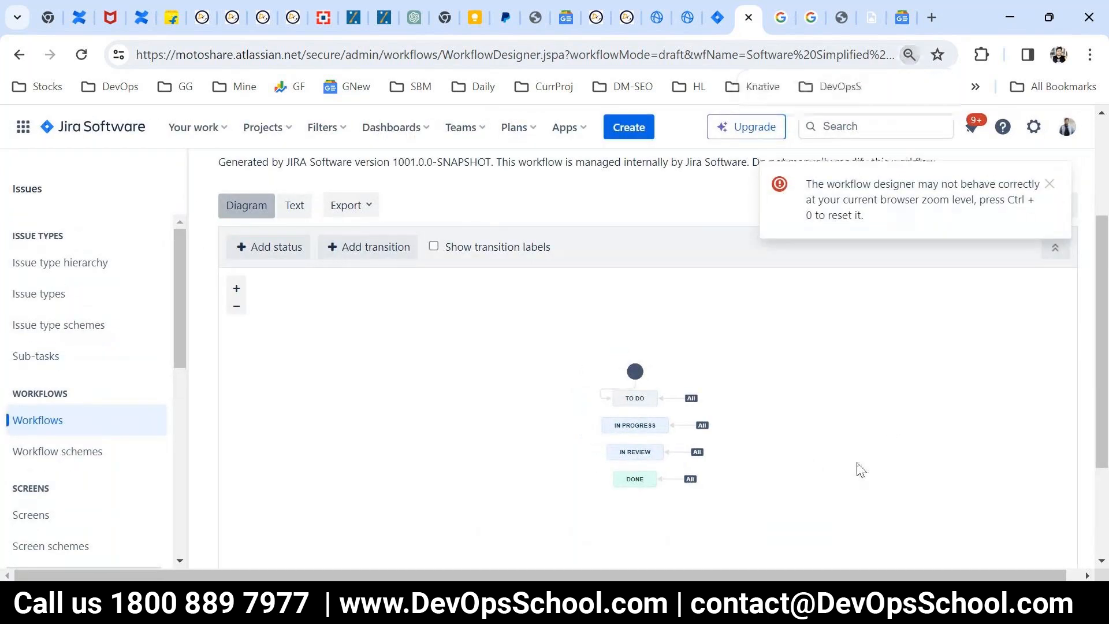
Step: Switch to Snipping Tool and capture a new snip of the workflow diagram with its four statuses
click(543, 603)
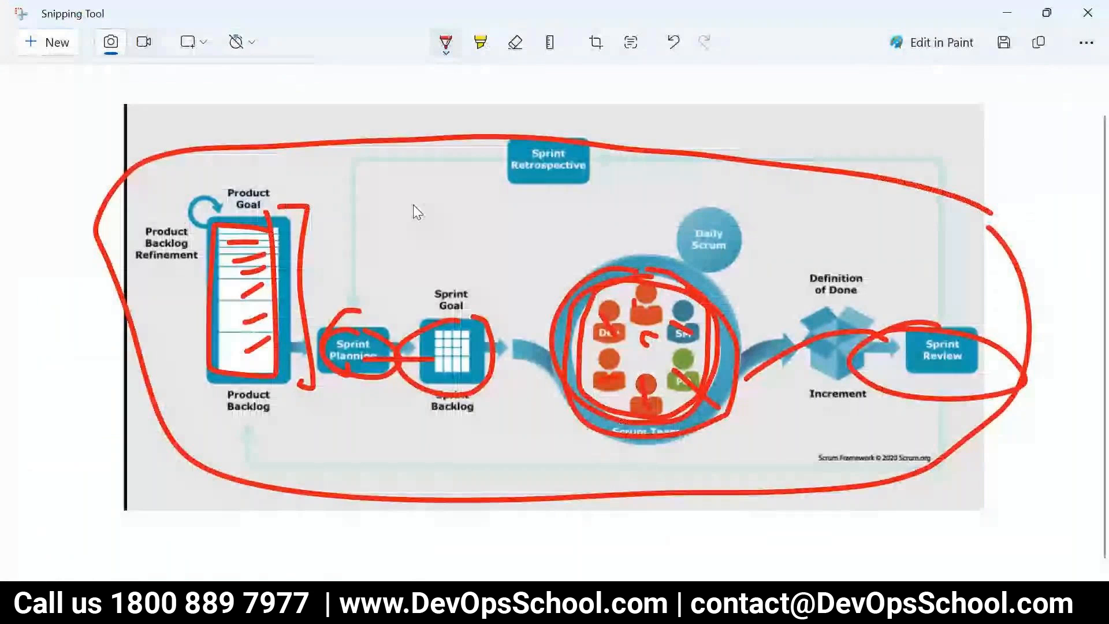
click(36, 38)
drag(472, 319, 777, 547)
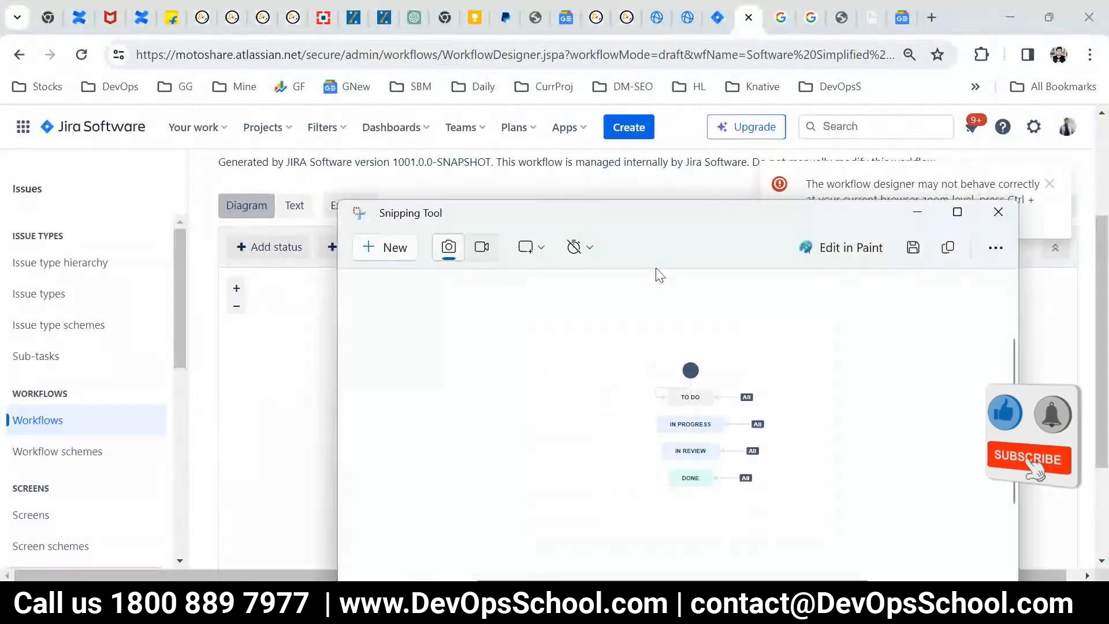
Step: Mark the To Do, In Progress, In Review and Done statuses with short red pen strokes, and undo the marks
mouse_move(542, 325)
mouse_down()
mouse_move(515, 323)
mouse_move(531, 369)
mouse_up()
click(542, 347)
drag(558, 293, 541, 294)
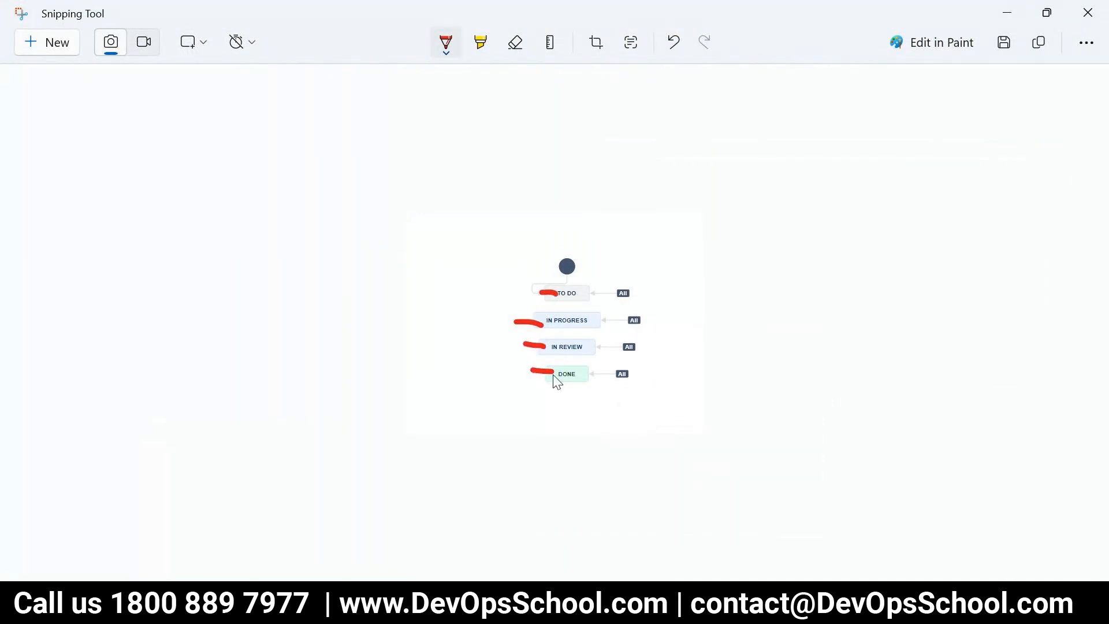
key(ctrl+z)
key(ctrl+z)
key(ctrl+z)
key(ctrl+z)
Step: Draw red arrows on the snip from the start circle to To Do and from each All label to its status
mouse_move(565, 266)
mouse_down()
mouse_move(520, 297)
mouse_move(548, 304)
mouse_up()
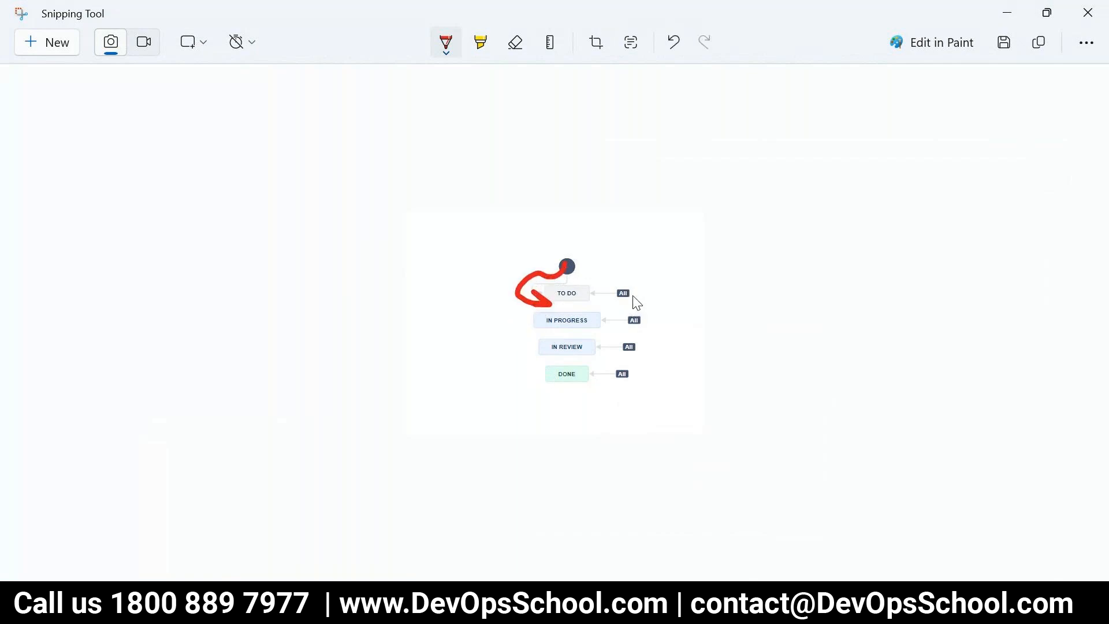
mouse_move(639, 296)
mouse_down()
mouse_move(584, 289)
mouse_move(593, 319)
mouse_move(619, 333)
mouse_up()
mouse_move(646, 344)
mouse_down()
mouse_move(589, 345)
mouse_move(613, 355)
mouse_move(579, 379)
mouse_up()
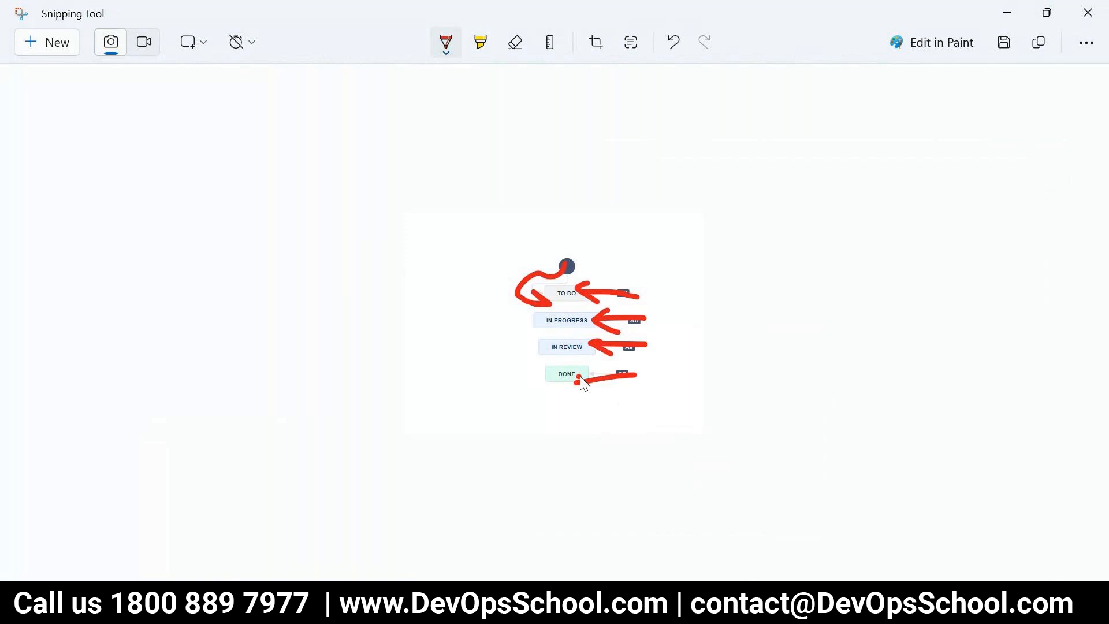
Step: Switch back to Jira and spread out the draft diagram, moving the start circle and To Do up and the other three statuses down
key(alt+Tab)
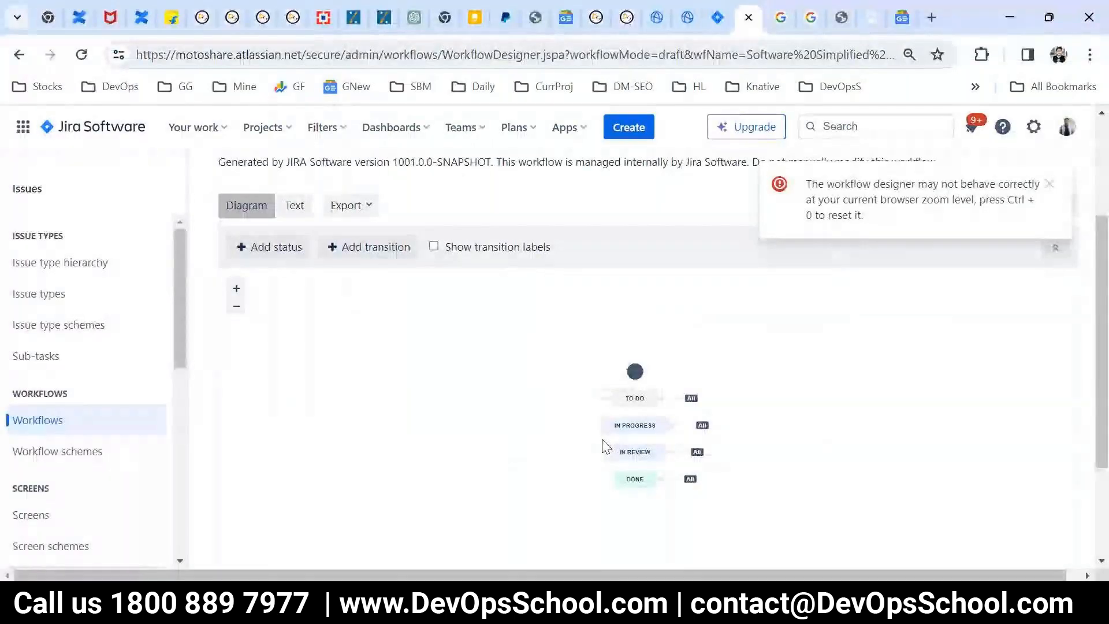
drag(635, 371, 637, 314)
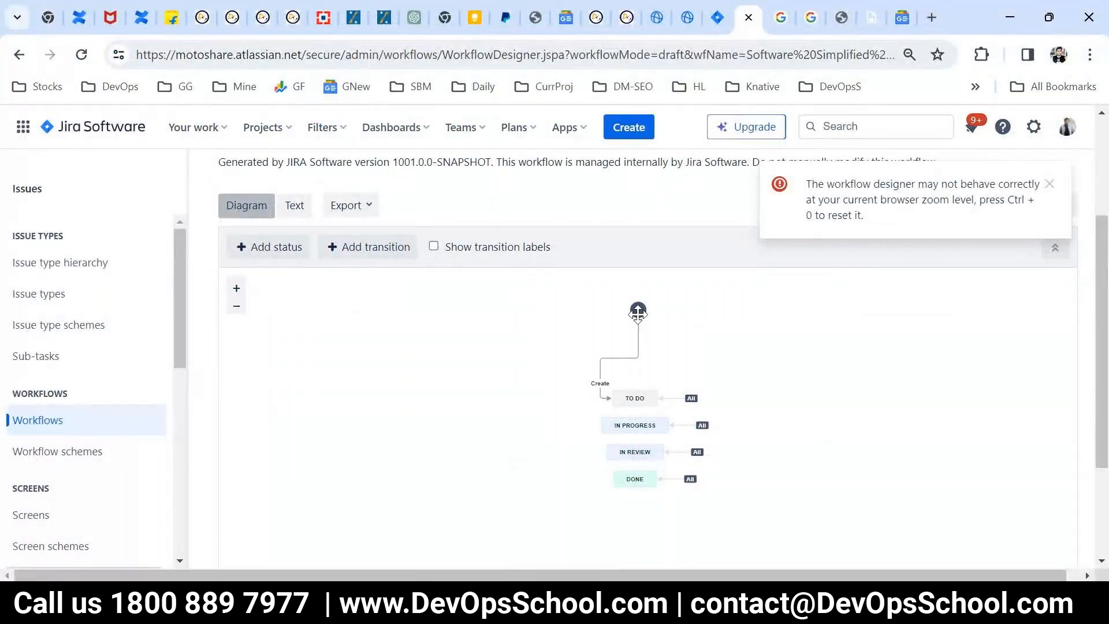
drag(636, 400, 630, 372)
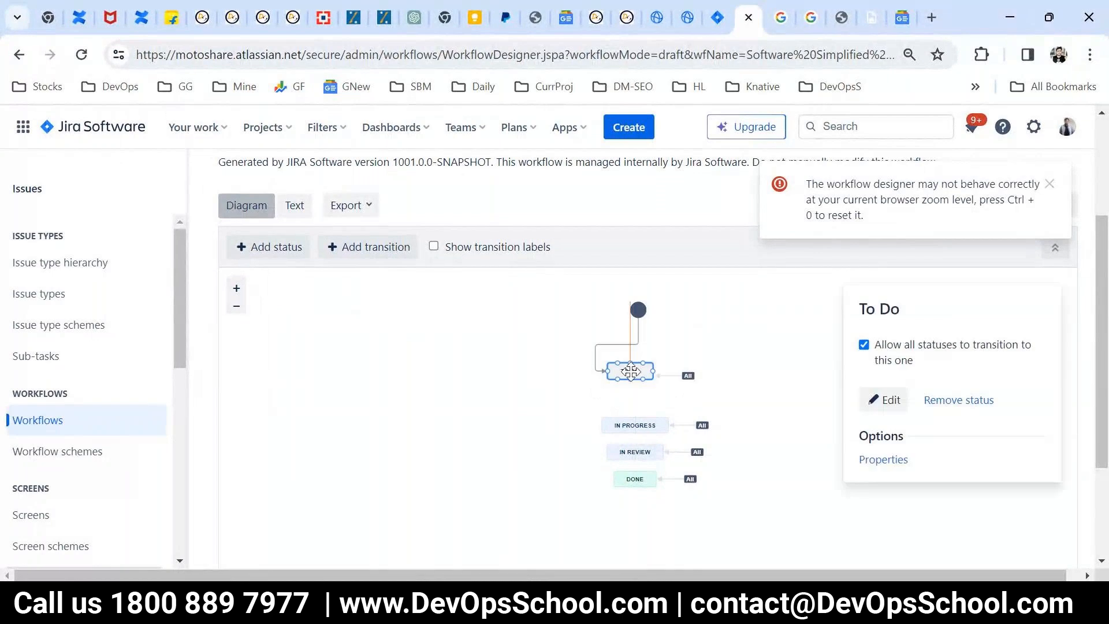
drag(634, 478, 631, 511)
drag(635, 451, 635, 478)
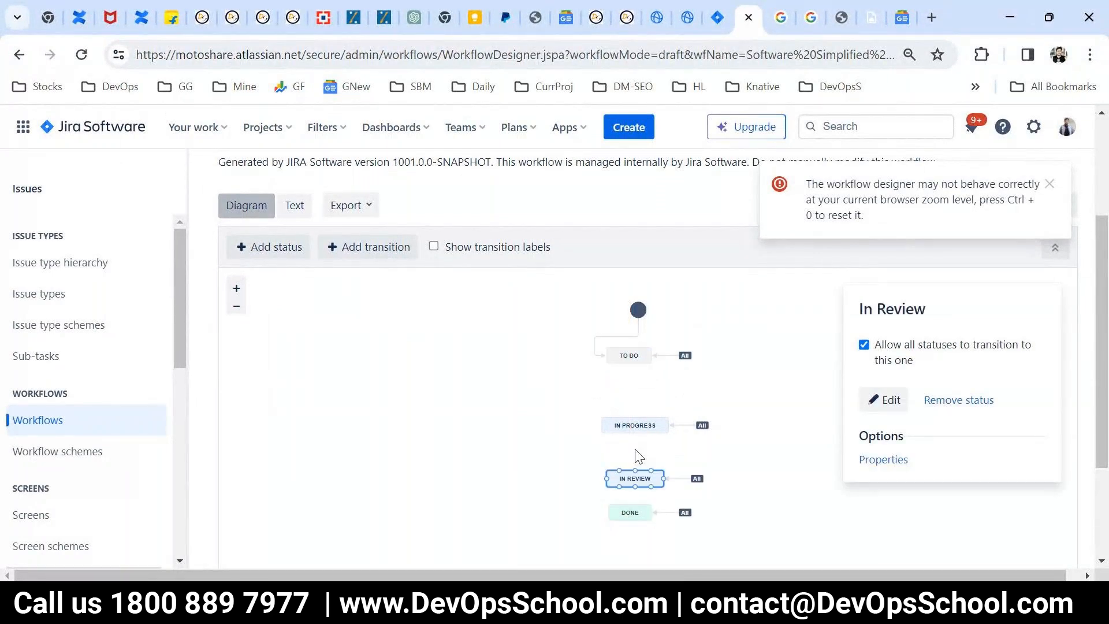
drag(635, 425, 635, 450)
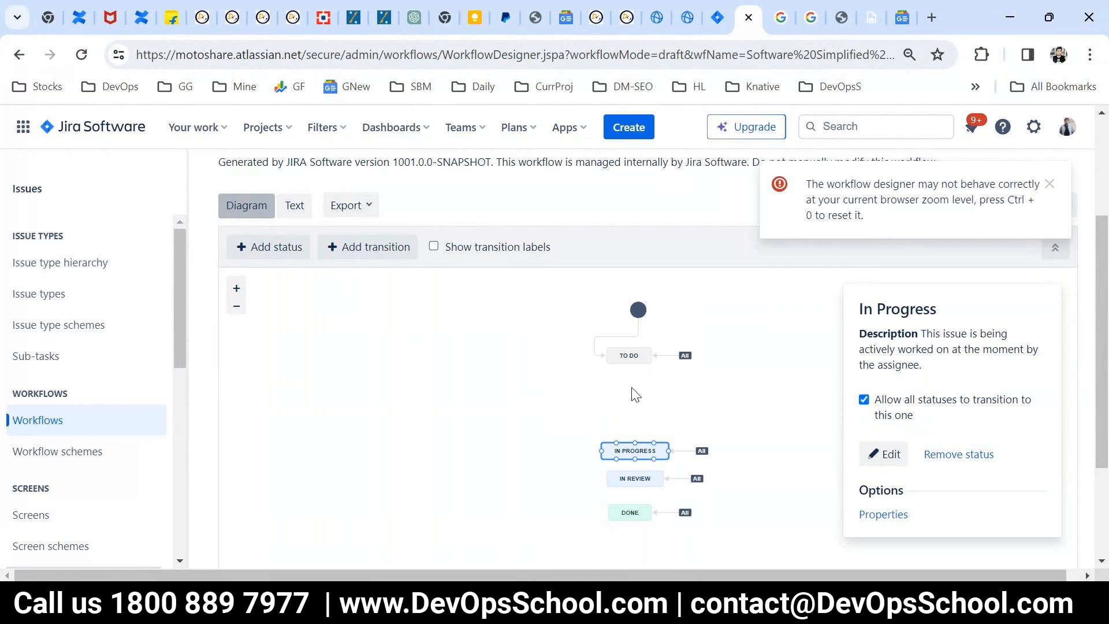
Step: Create a new status named OnHold in the To Do category and allow all statuses to transition to it
click(257, 249)
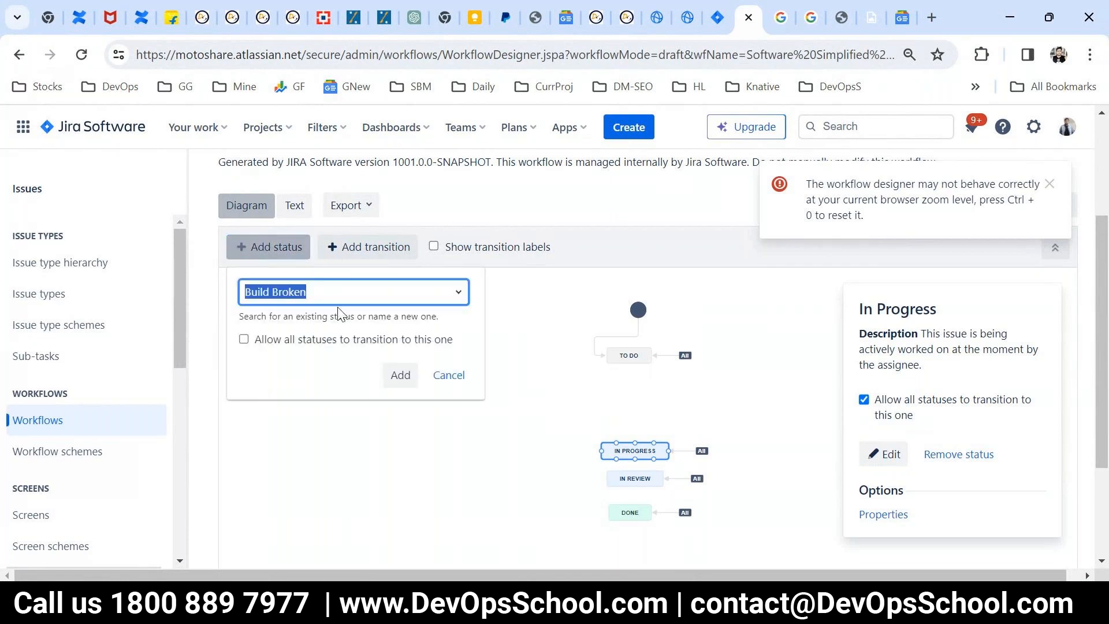
click(459, 297)
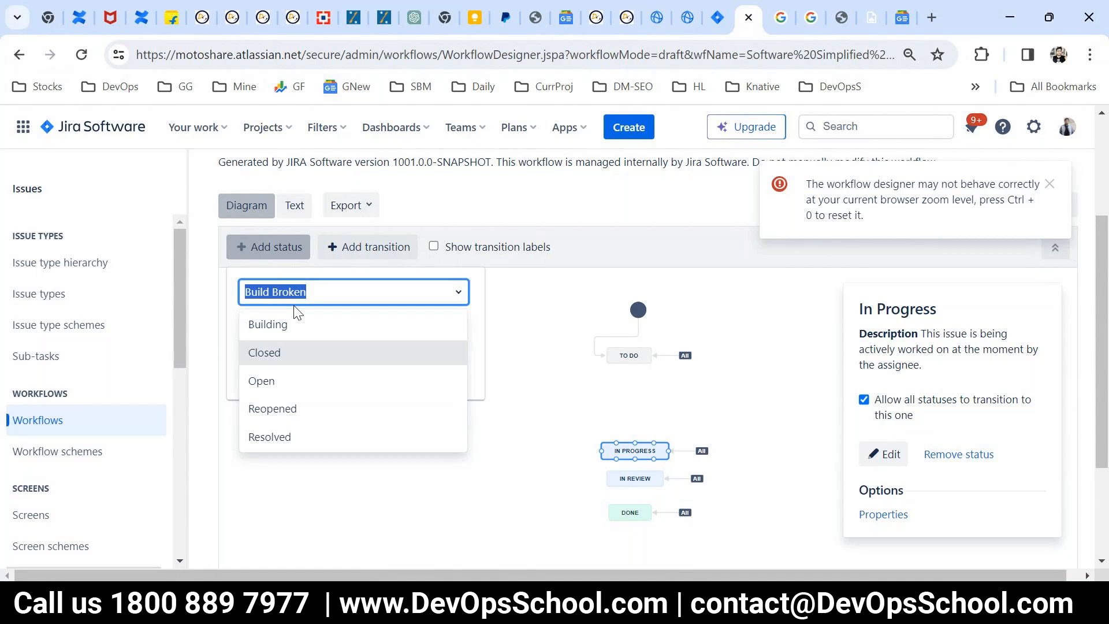
text(I)
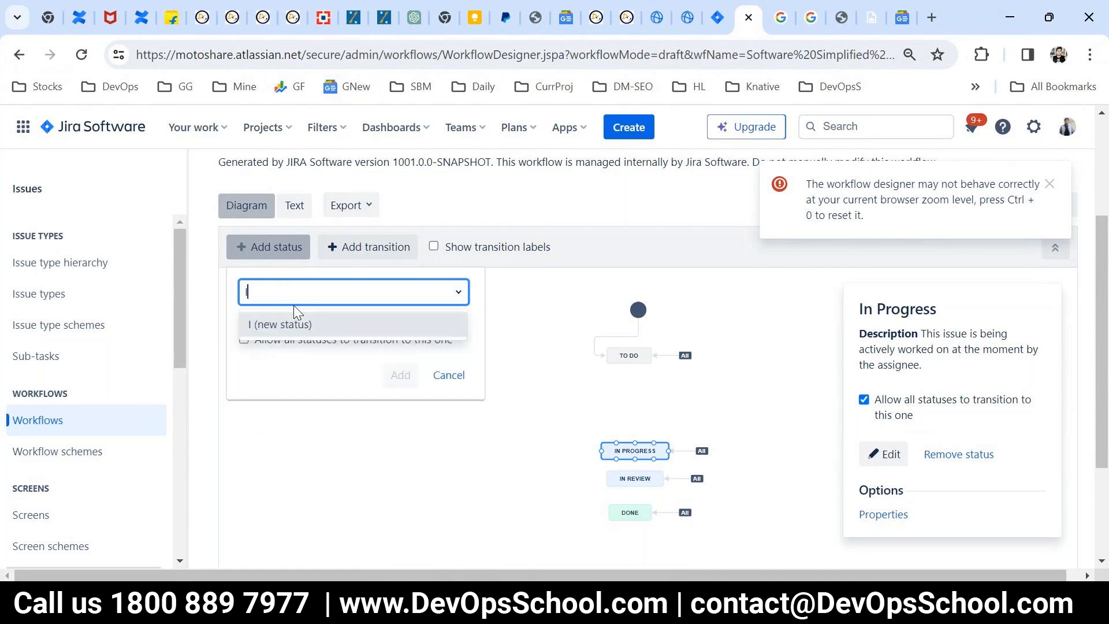
key(BackSpace)
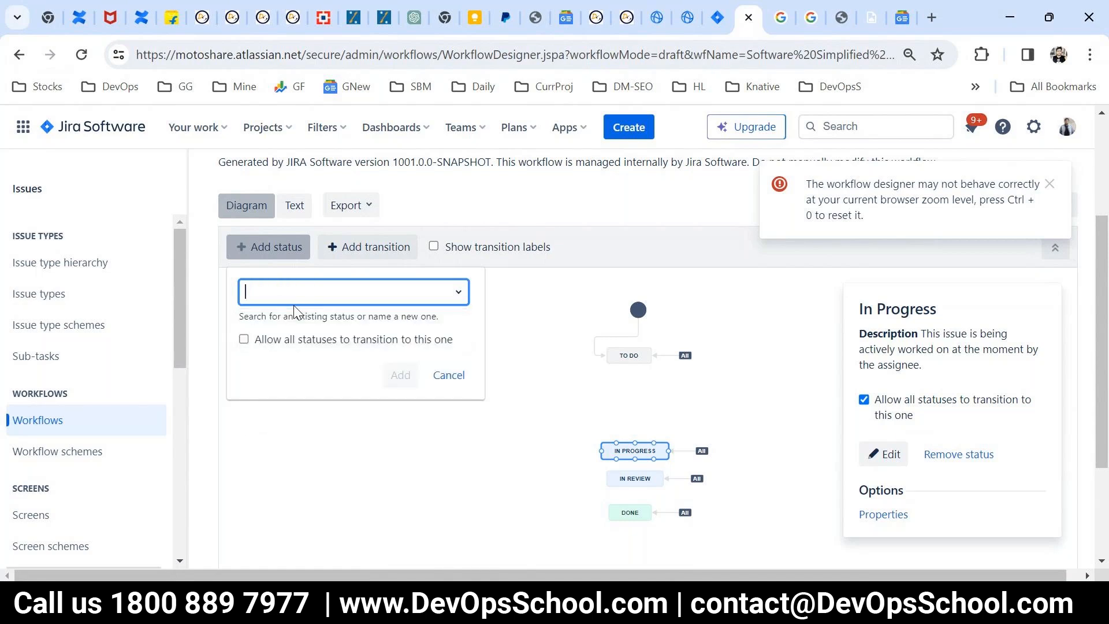
text(OnHold)
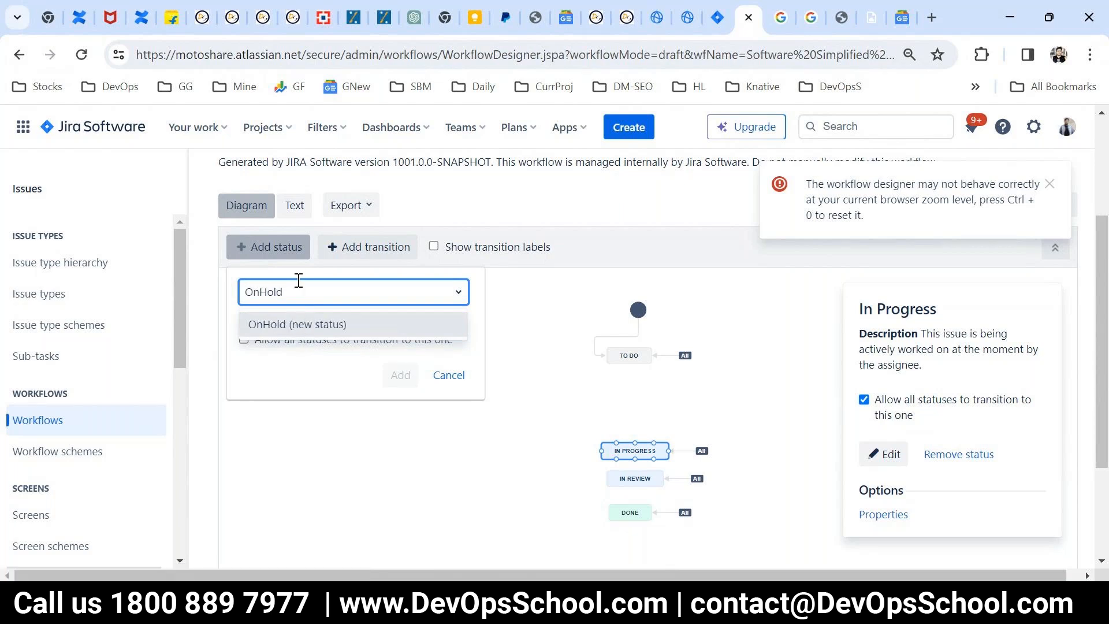
click(274, 312)
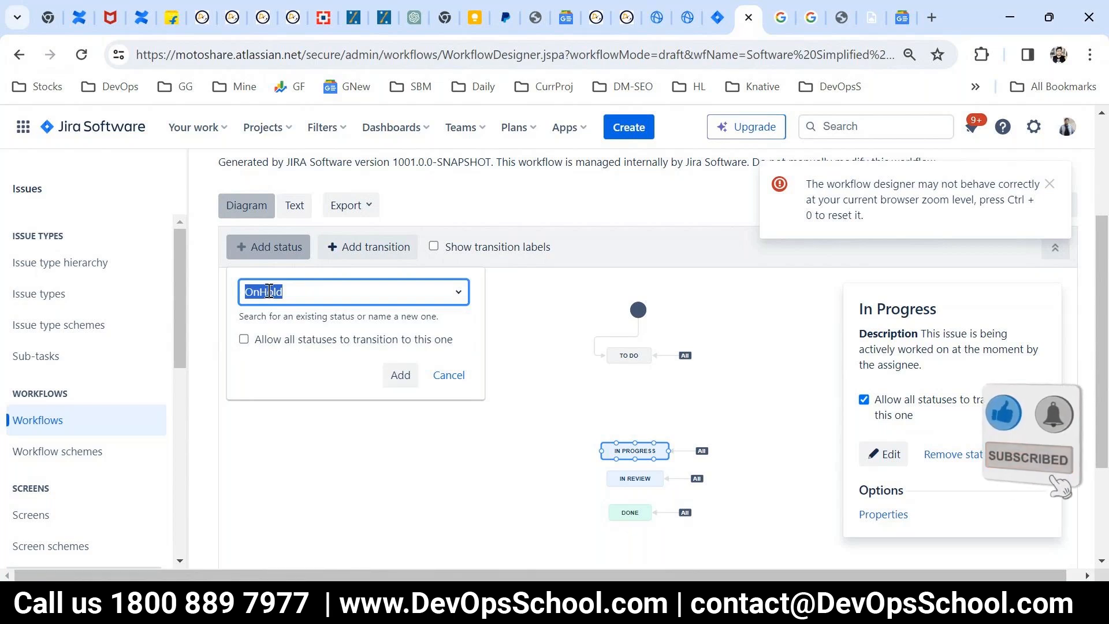
click(284, 341)
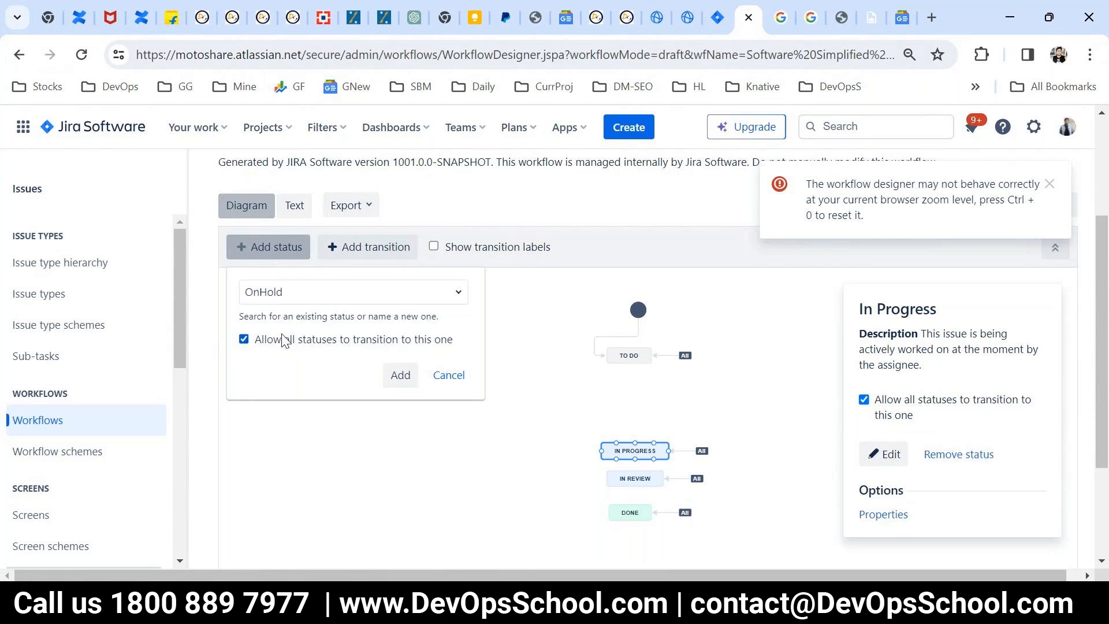
click(400, 377)
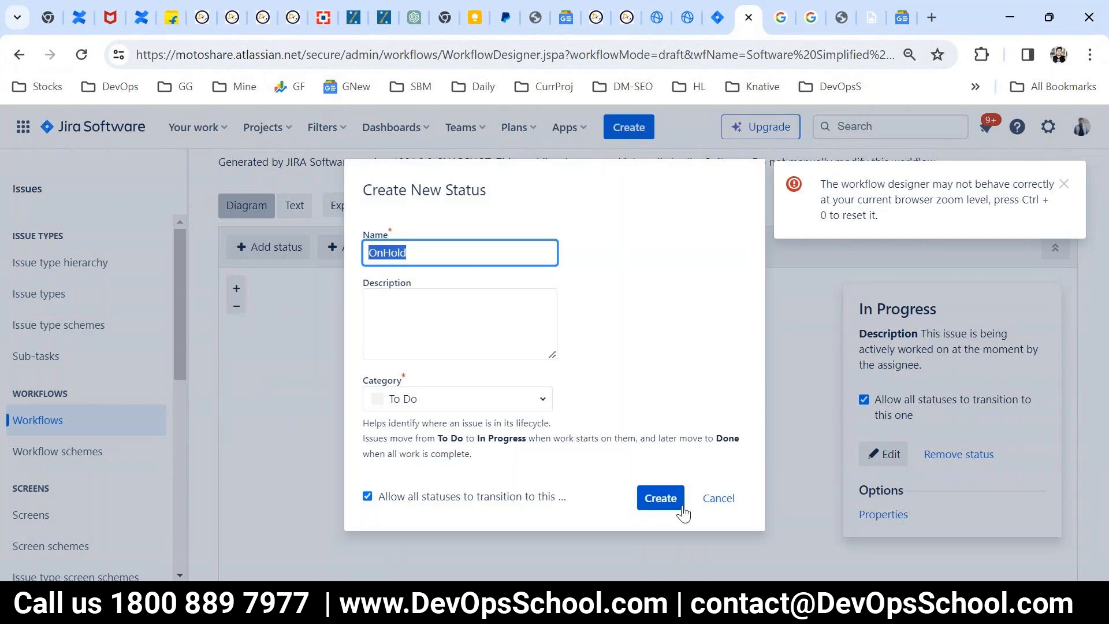
click(642, 497)
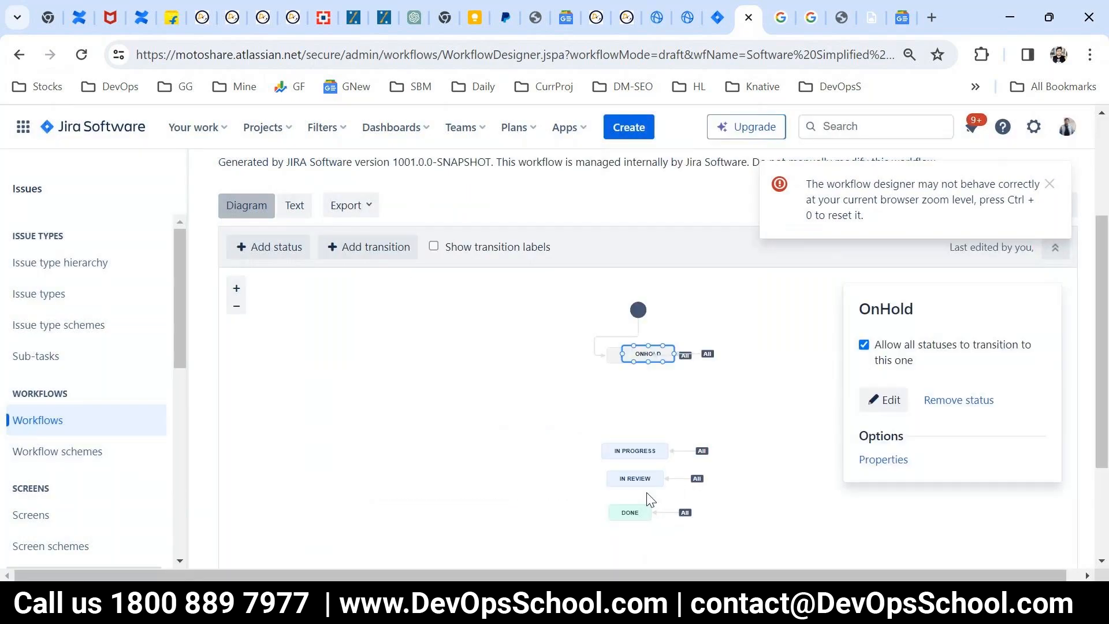
Step: Place the OnHold status between To Do and In Progress, and dismiss the browser zoom warning
drag(642, 352, 657, 419)
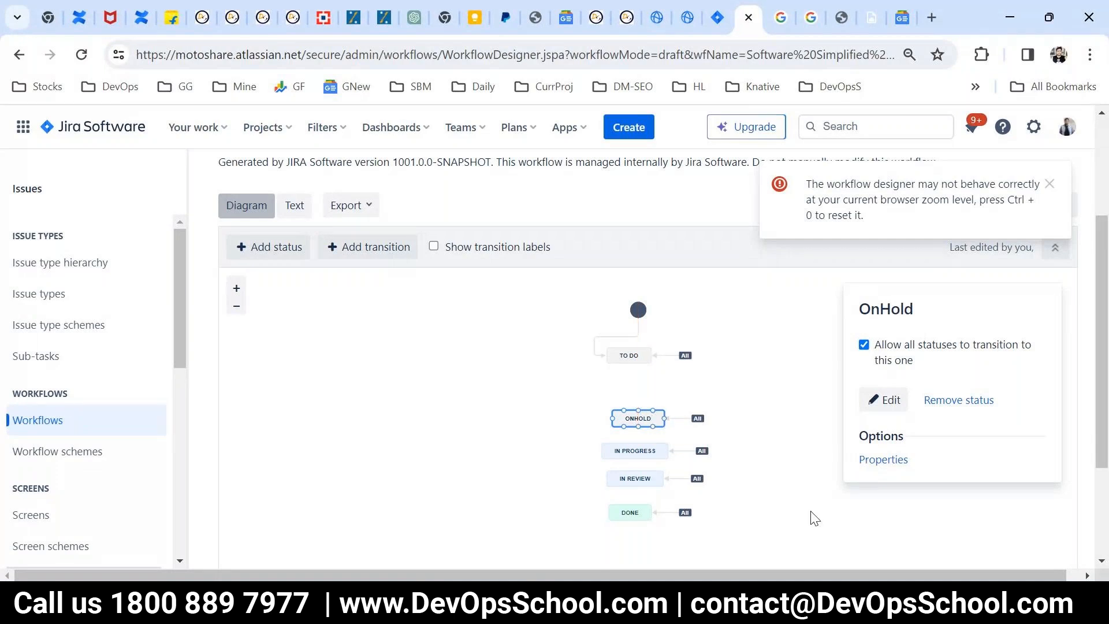
click(627, 350)
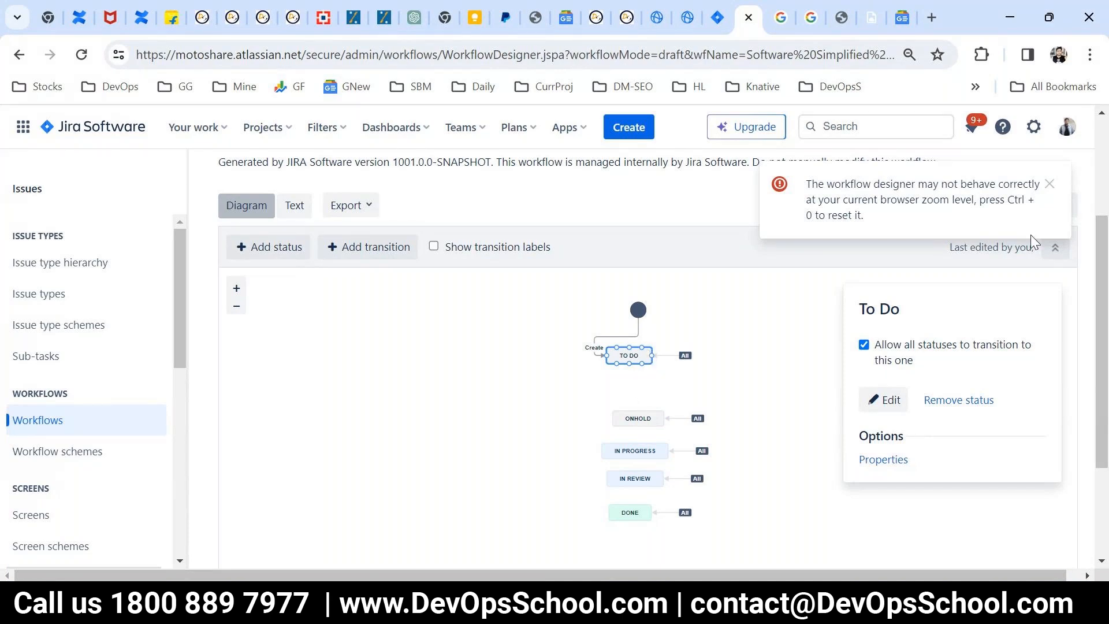
click(1050, 184)
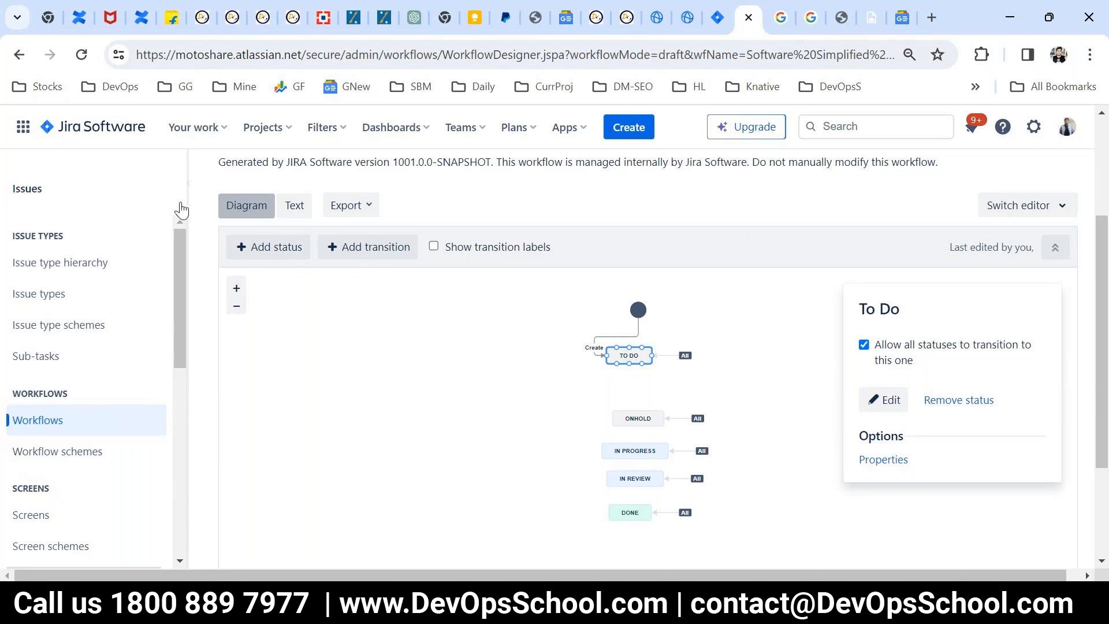
Step: Create a new status named Approval in the To Do category without a global transition, and place it between To Do and OnHold
click(265, 249)
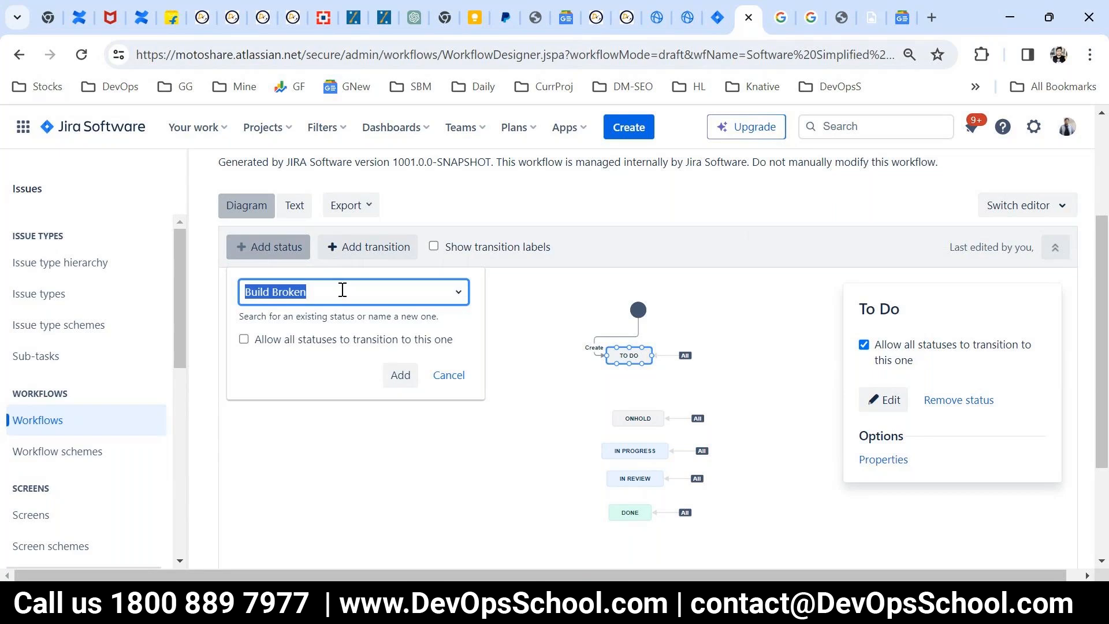
text(Approval)
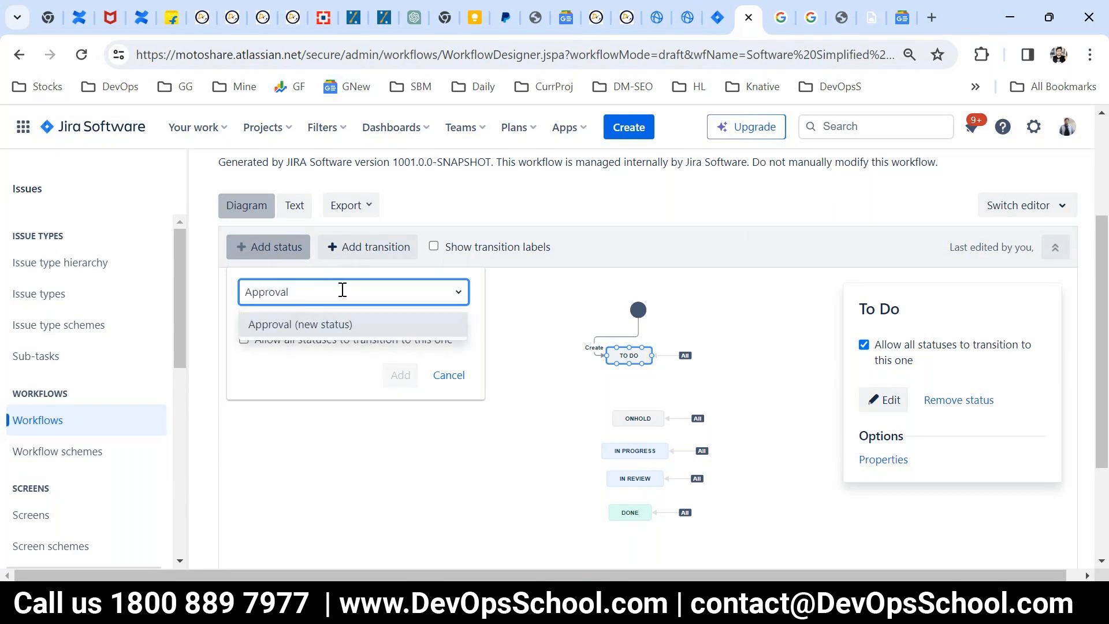
click(317, 338)
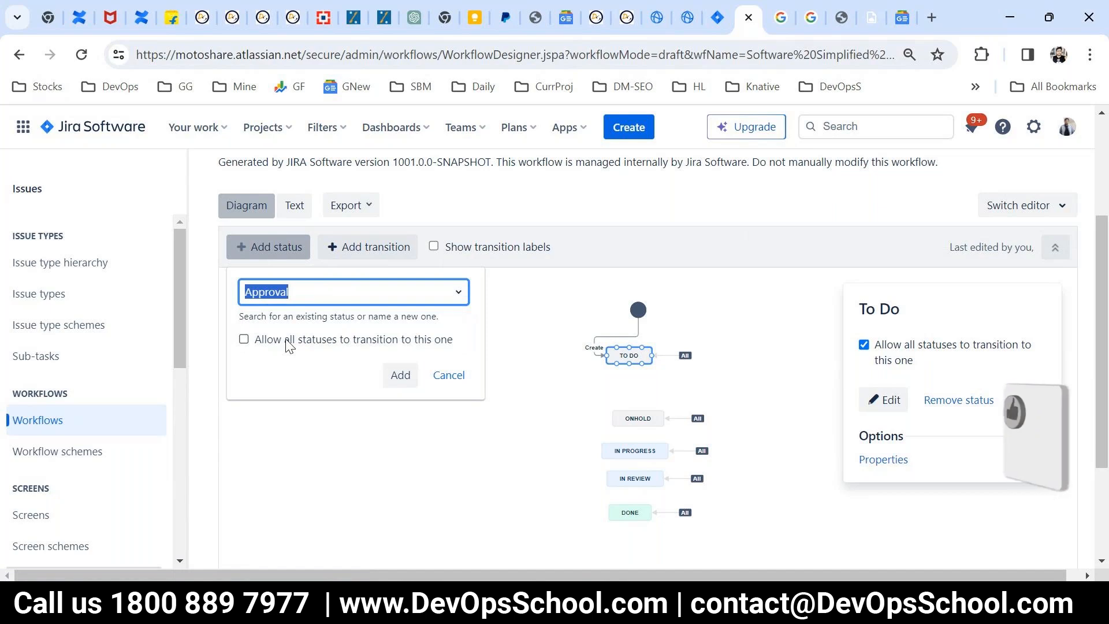
click(400, 376)
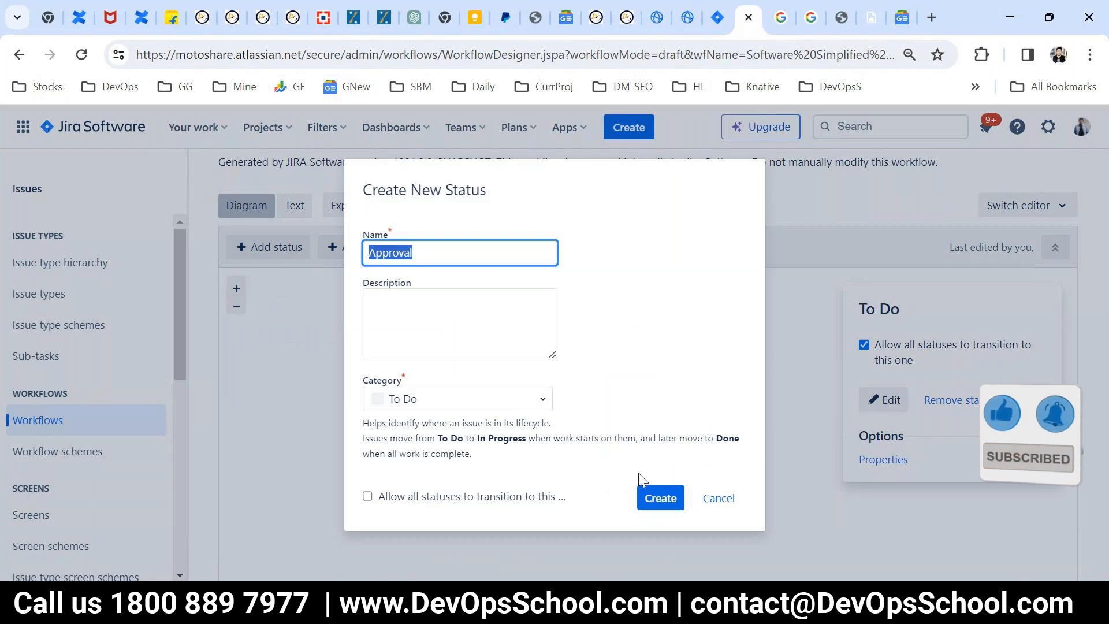
click(666, 501)
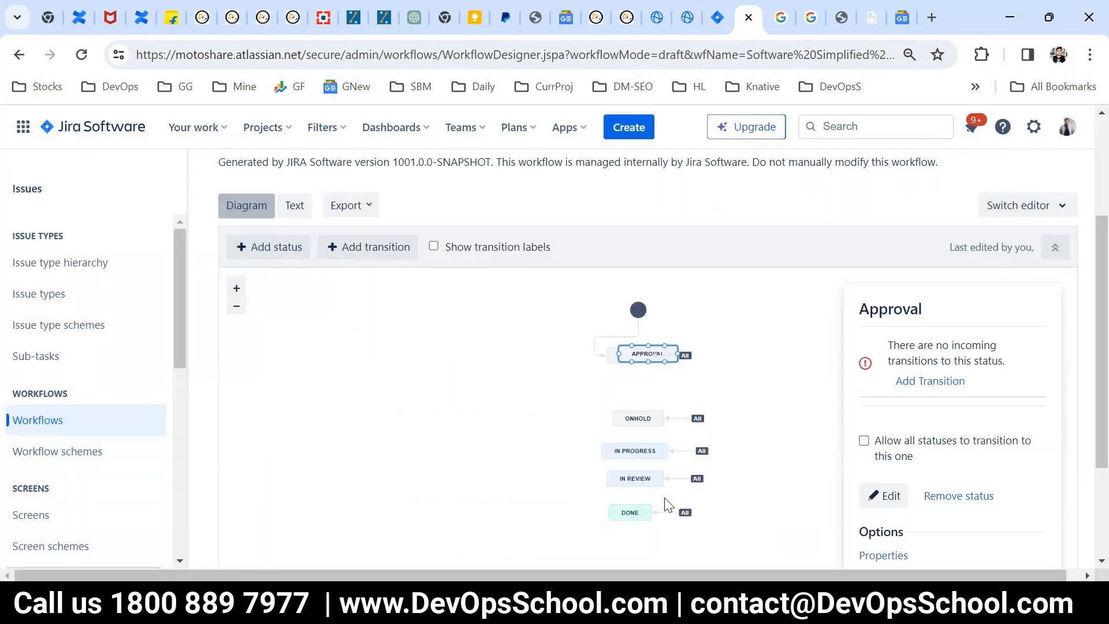
drag(639, 354, 587, 383)
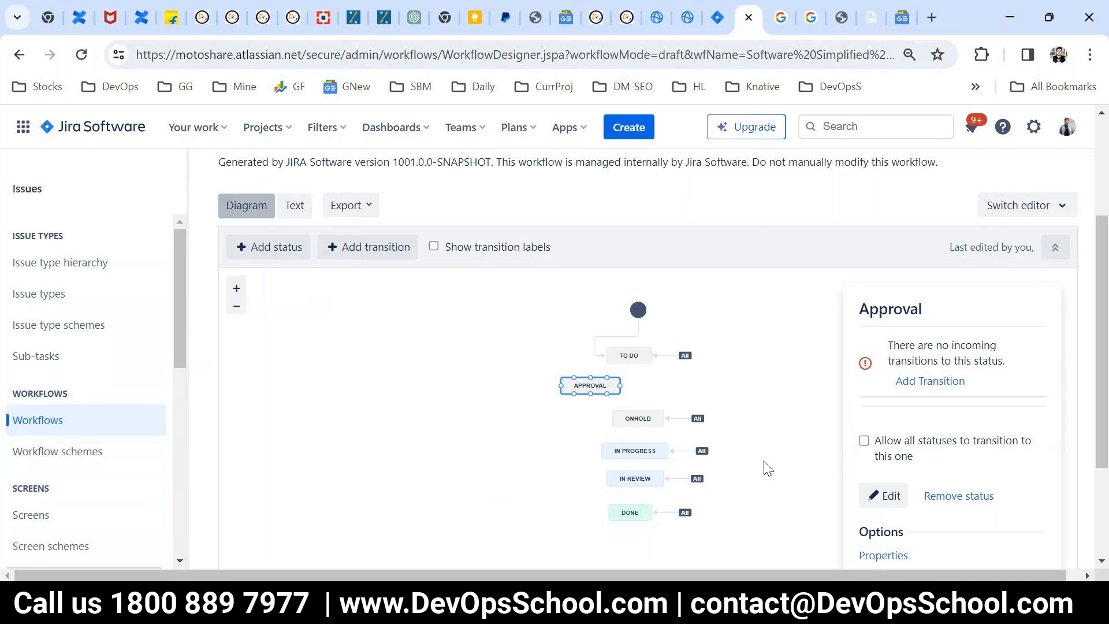
Step: Start a new transition into the Approval status, with To Do as its source status
click(634, 349)
click(596, 381)
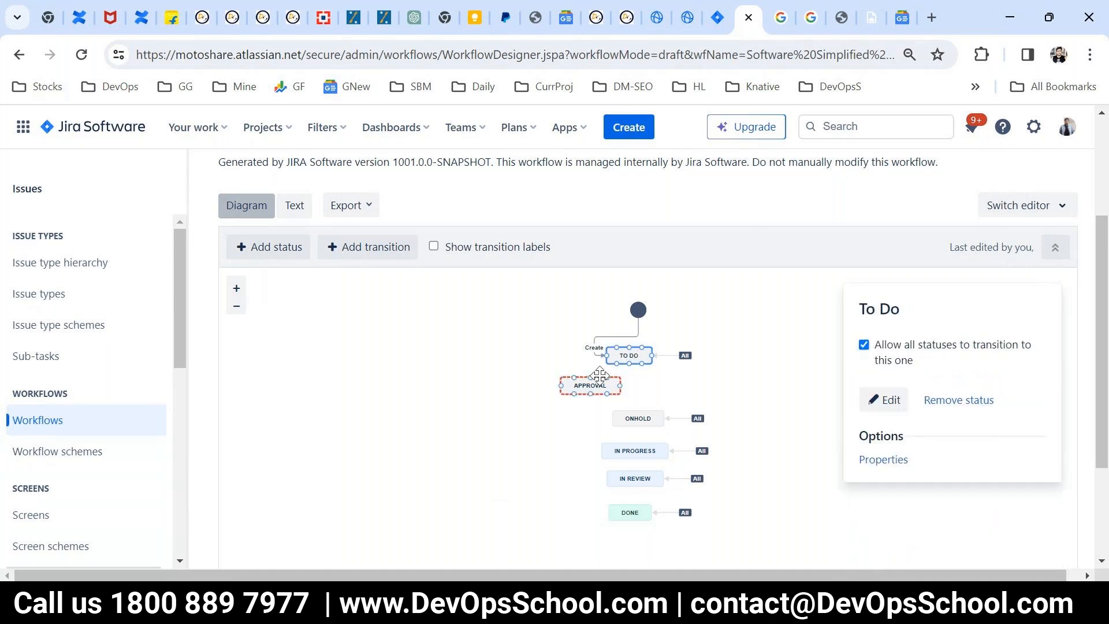
click(639, 355)
click(584, 381)
click(914, 384)
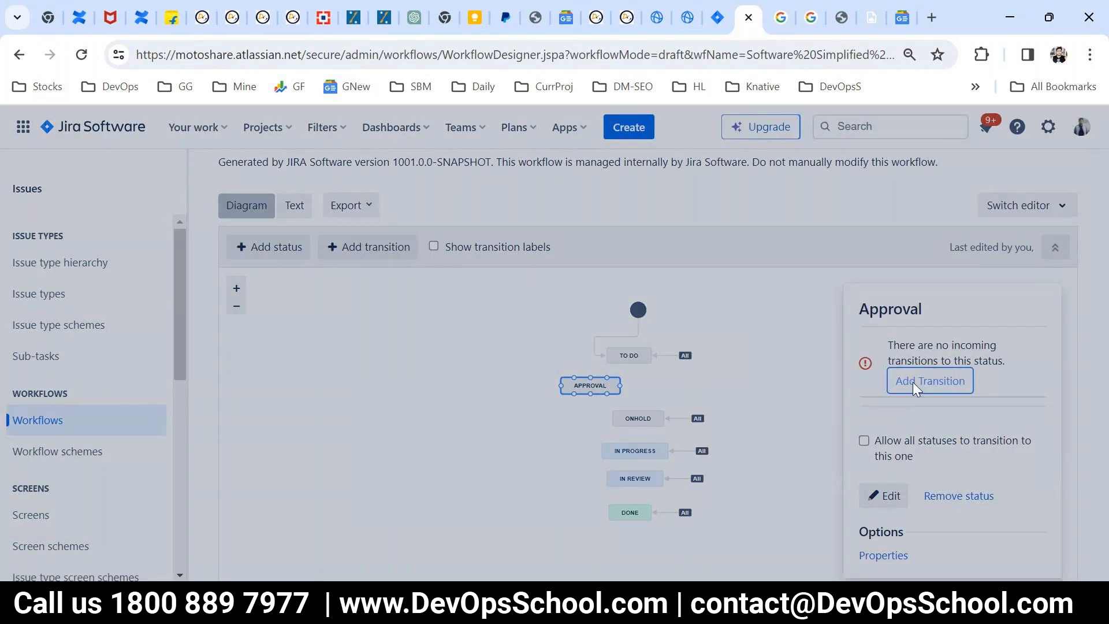
drag(369, 282, 444, 290)
click(445, 298)
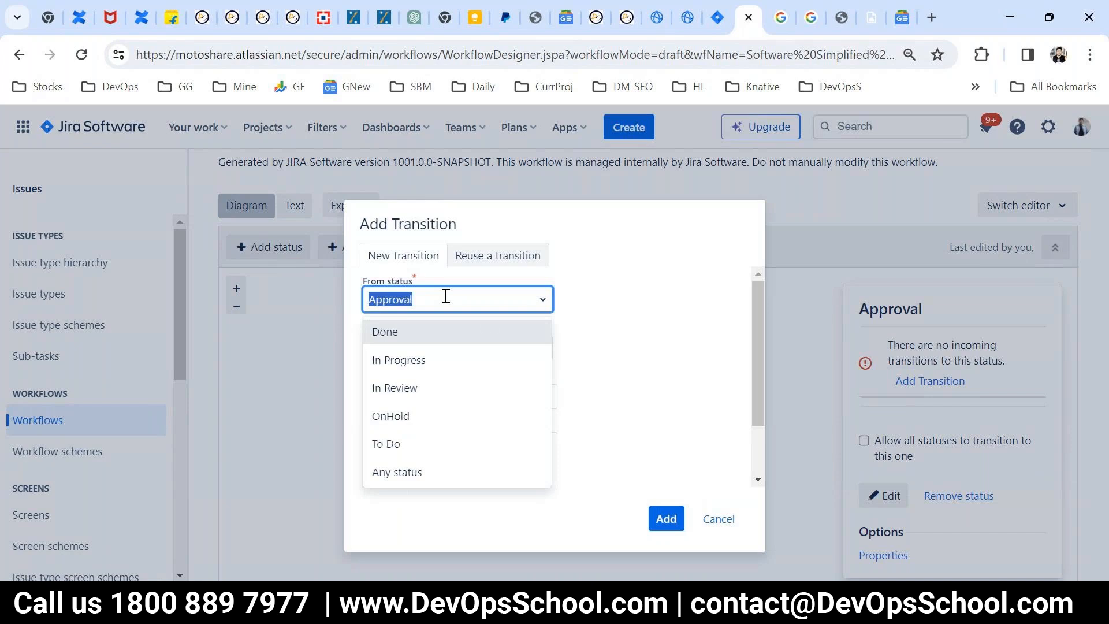
click(393, 443)
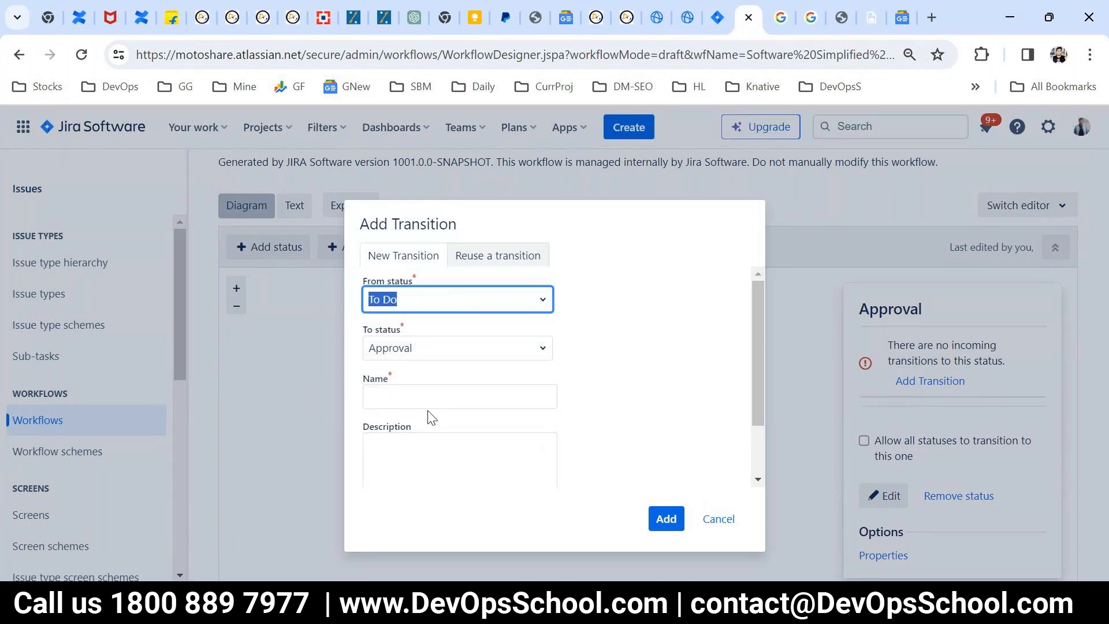
Step: Name the To Do to Approval transition "Approval", try to add it to the draft, and cancel
click(421, 396)
text(TODO)
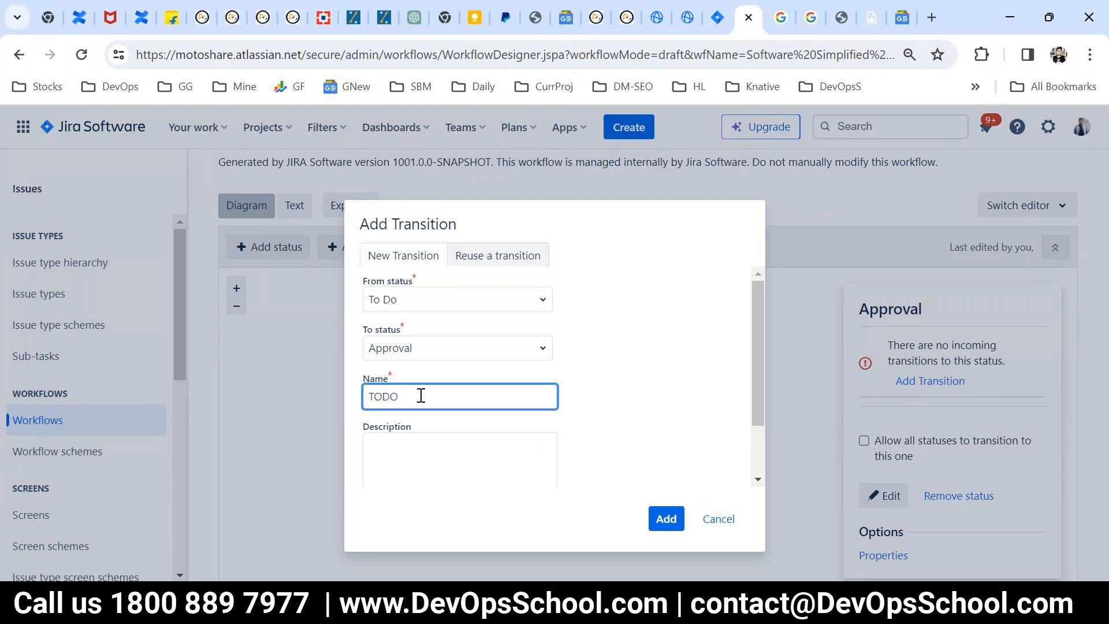
drag(425, 403, 349, 404)
text(Approval)
key(ctrl+a)
click(655, 518)
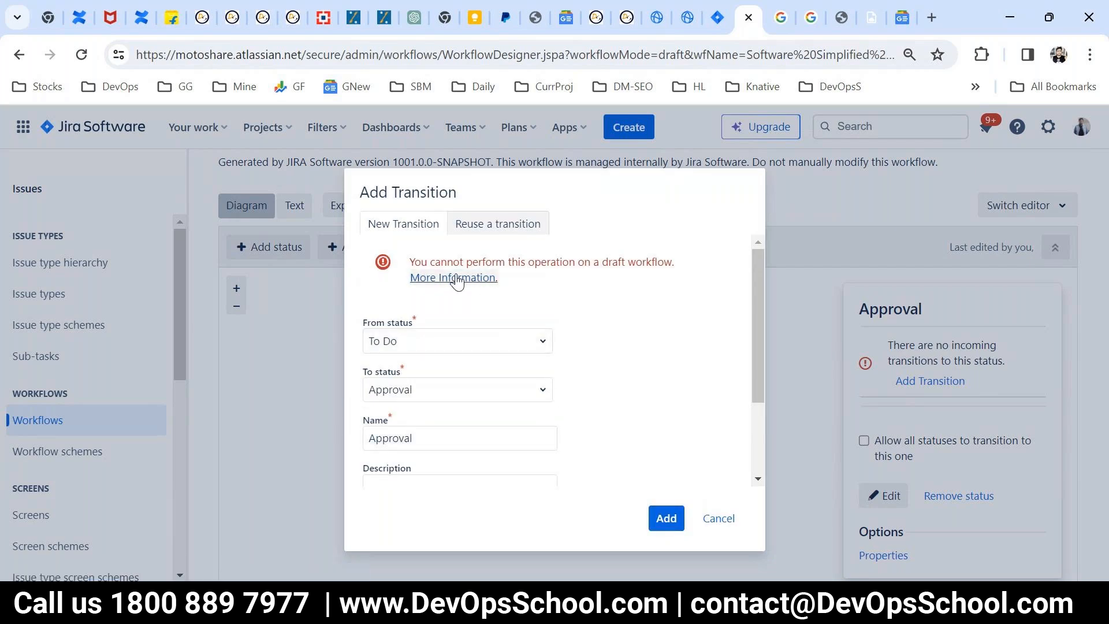
drag(447, 262, 664, 261)
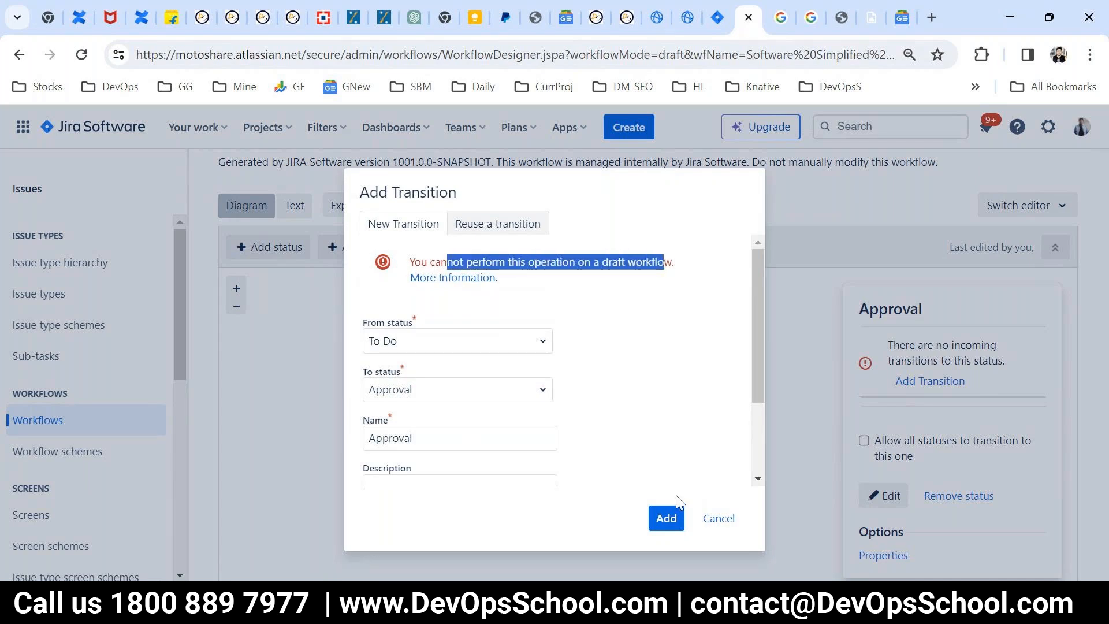
click(716, 520)
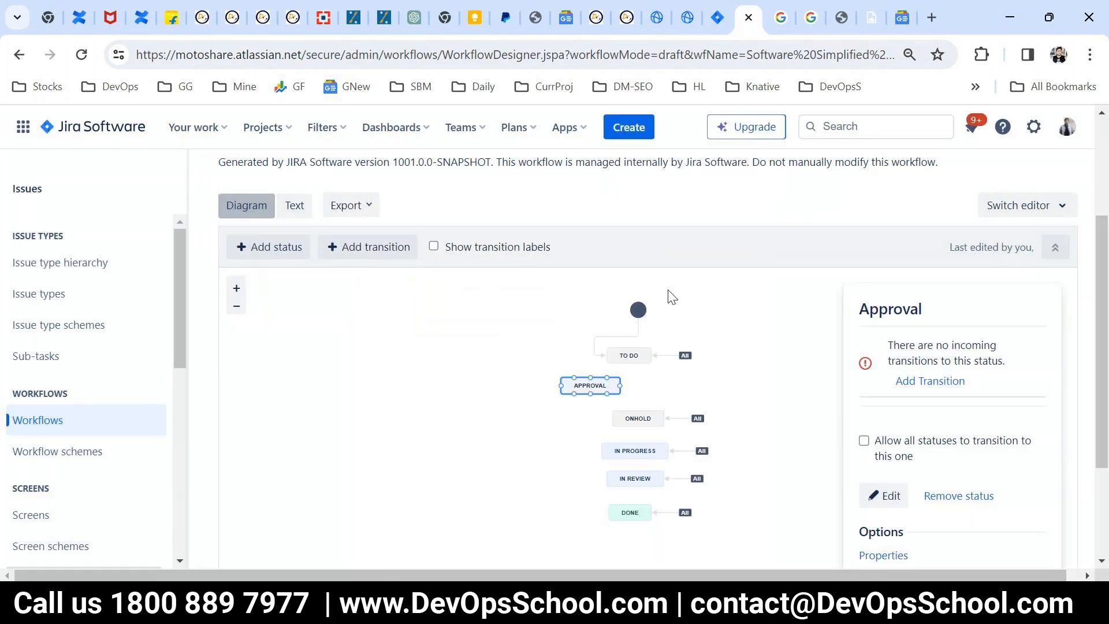
Step: Publish the draft workflow without saving a backup copy, and review the published diagram
scroll(739, 370, down, 3)
scroll(754, 404, up, 6)
scroll(753, 404, down, 6)
scroll(754, 426, up, 3)
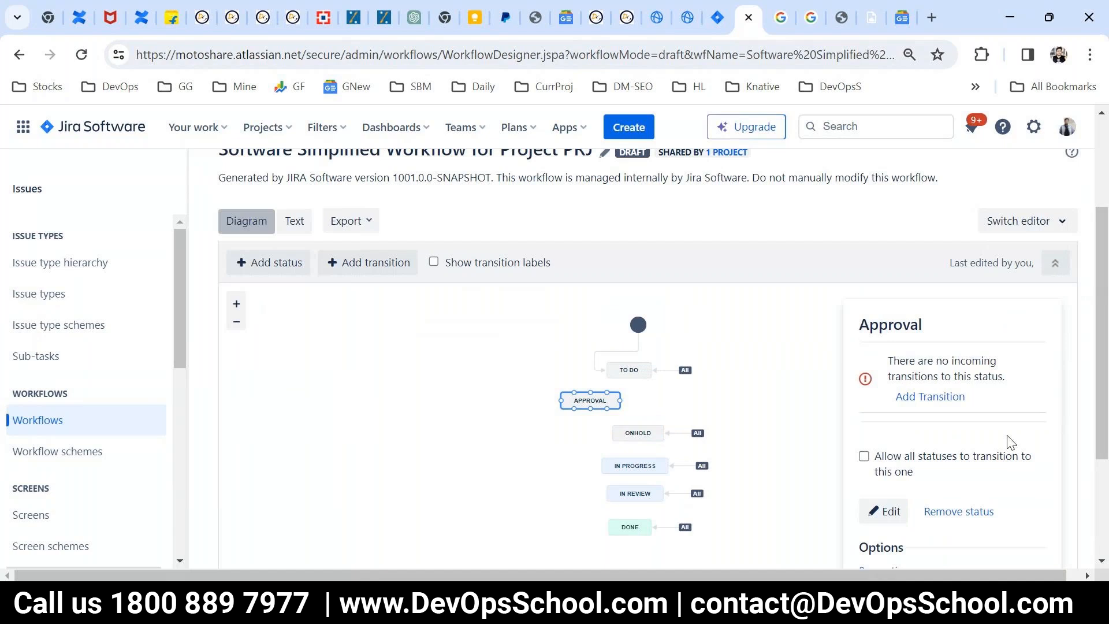
scroll(1010, 446, down, 2)
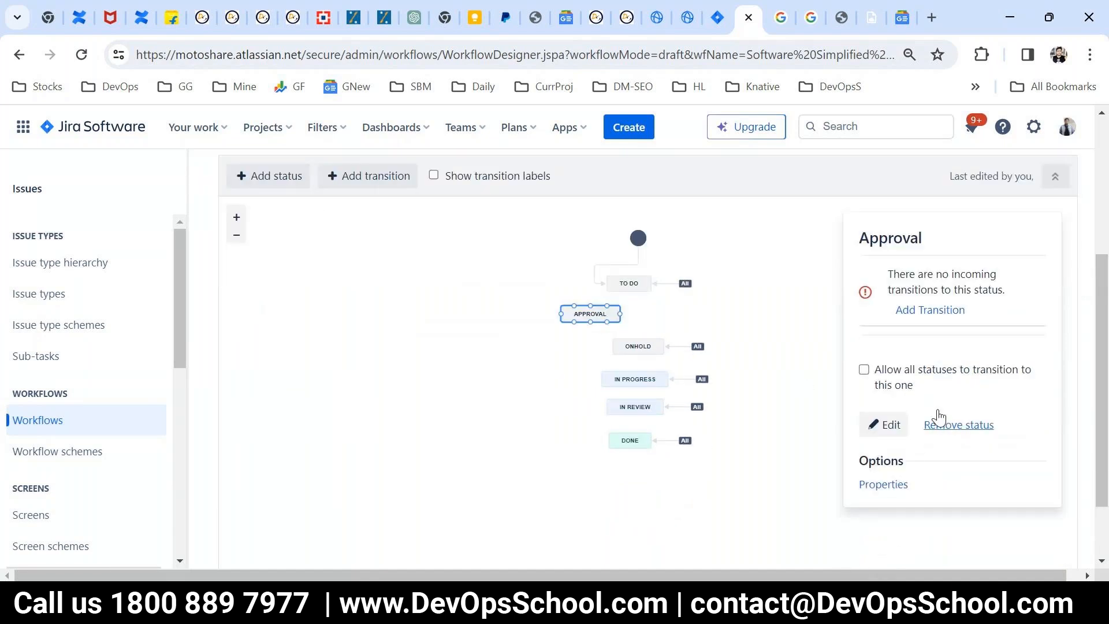
scroll(860, 462, up, 3)
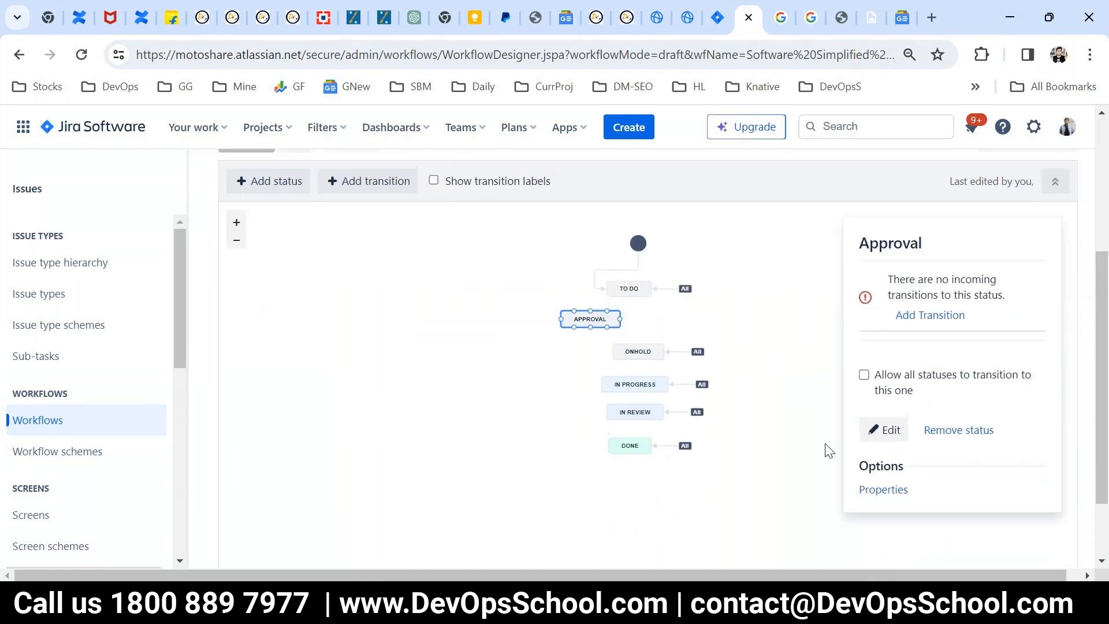
scroll(860, 467, down, 1)
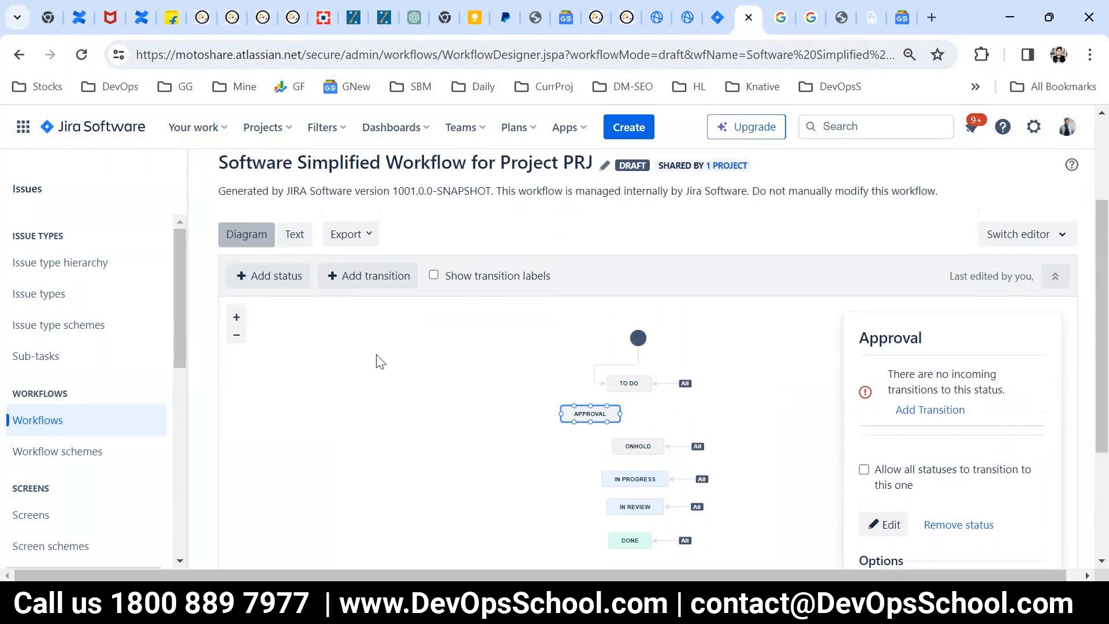
scroll(380, 360, up, 2)
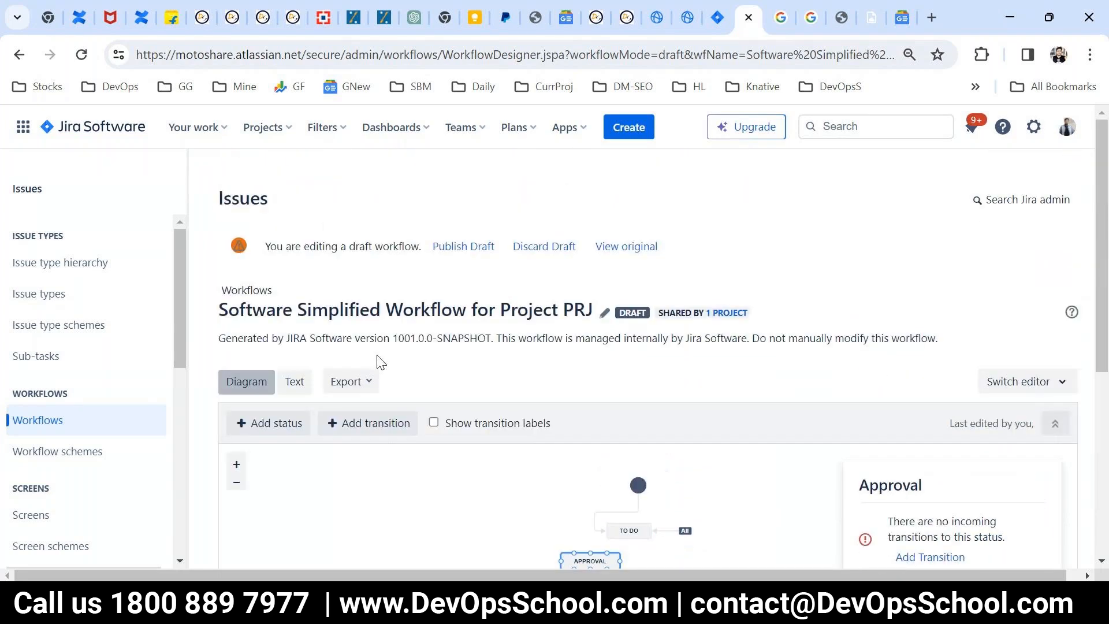
click(469, 247)
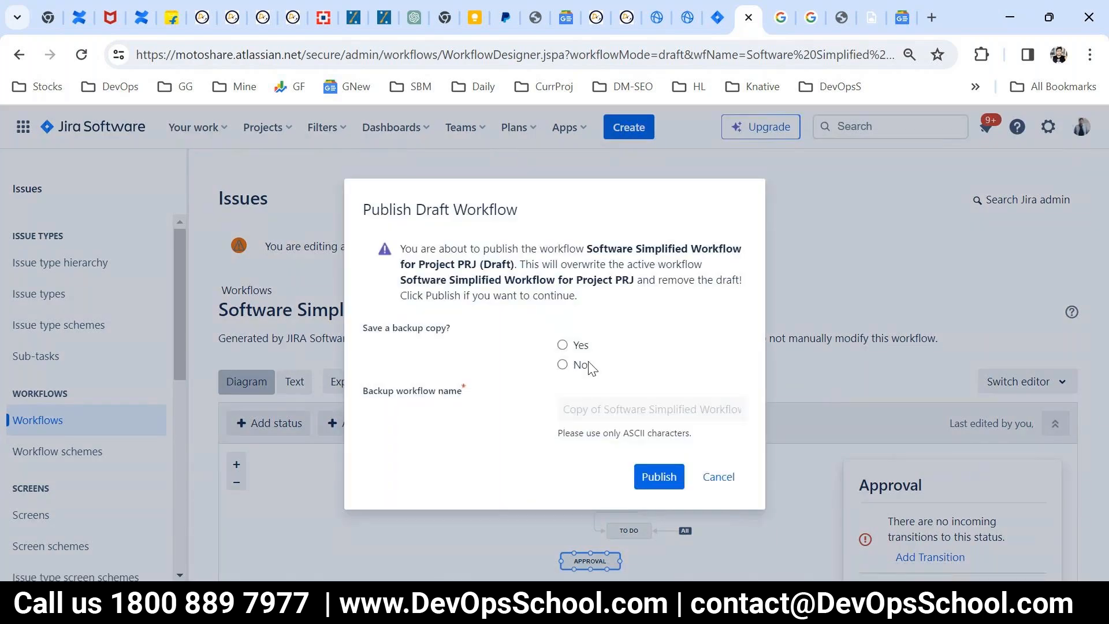
click(563, 364)
click(655, 482)
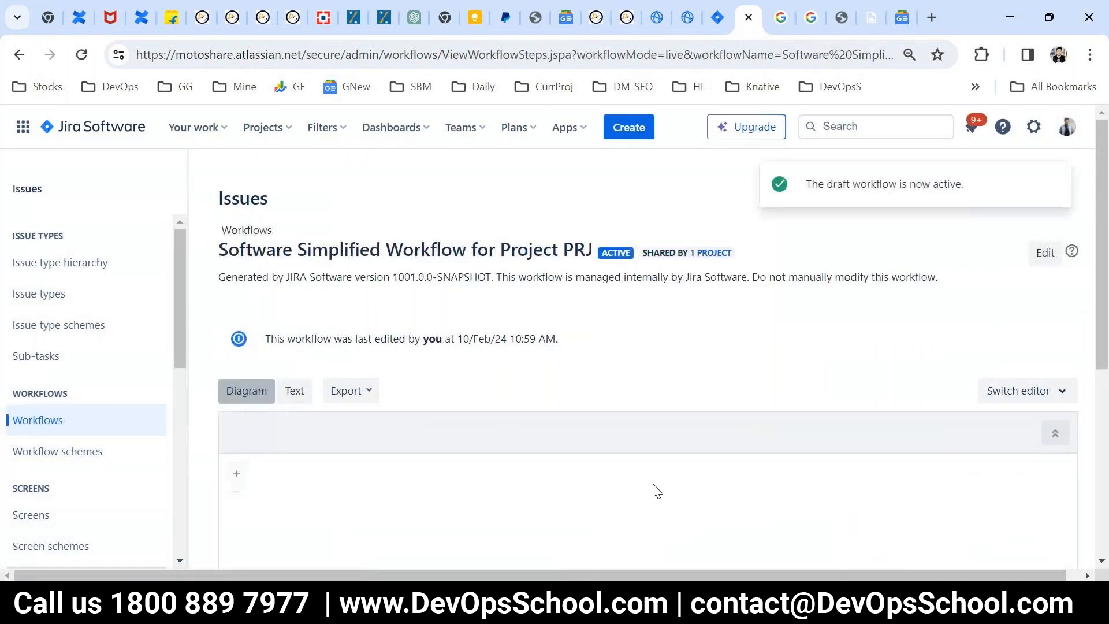
scroll(657, 491, down, 5)
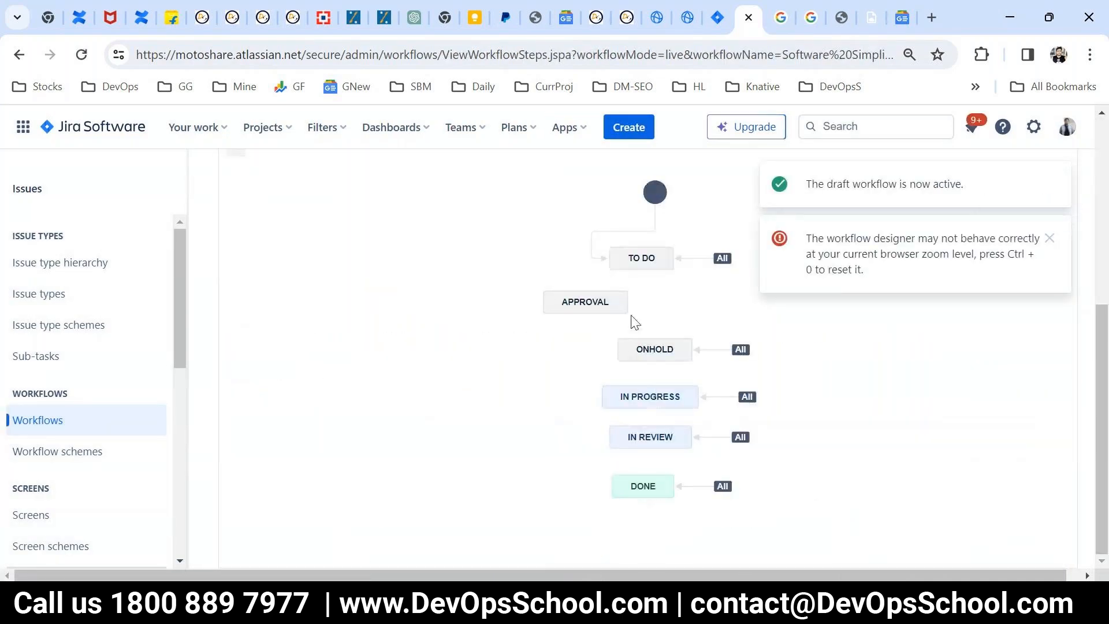
scroll(653, 332, up, 2)
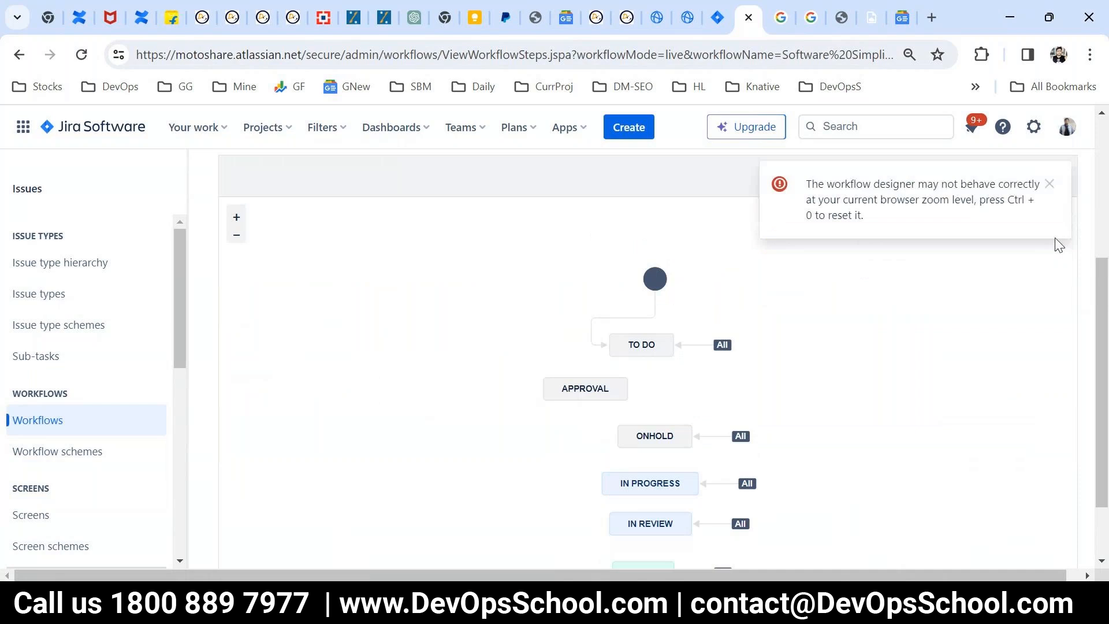
Step: Dismiss the browser zoom warning and examine the published workflow's details and status diagram
click(1049, 184)
scroll(700, 474, up, 3)
scroll(702, 480, up, 1)
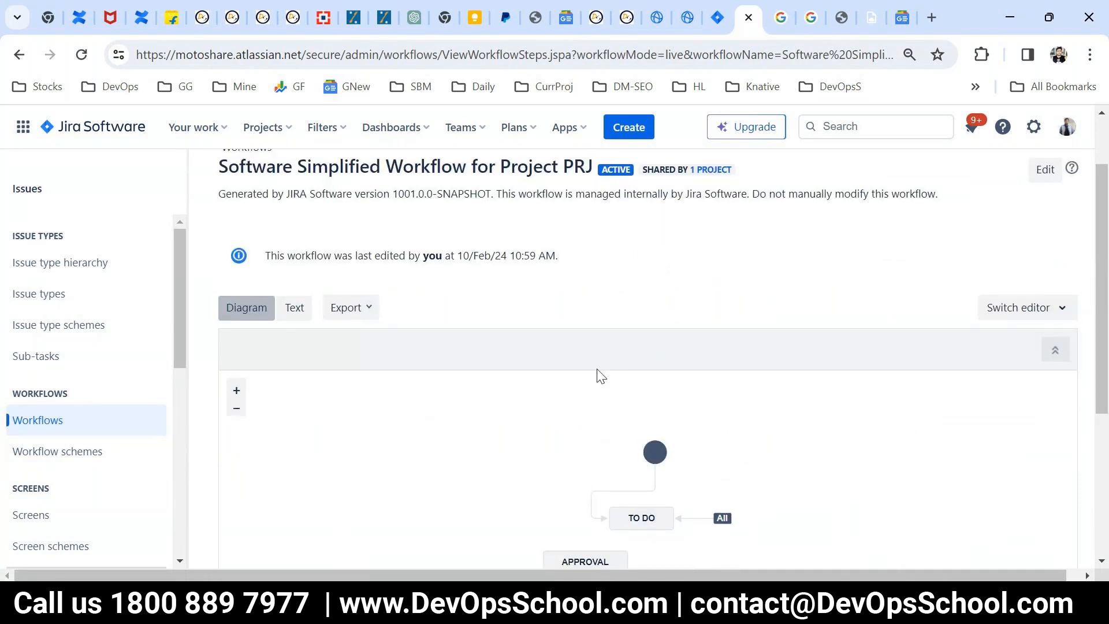
scroll(599, 376, down, 3)
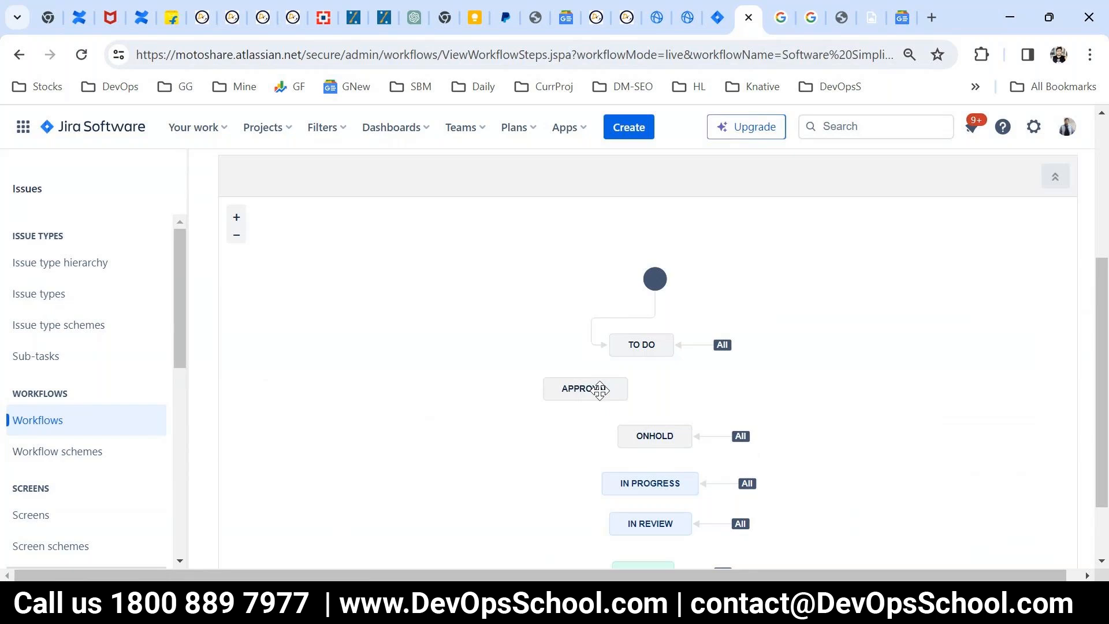
scroll(599, 390, up, 4)
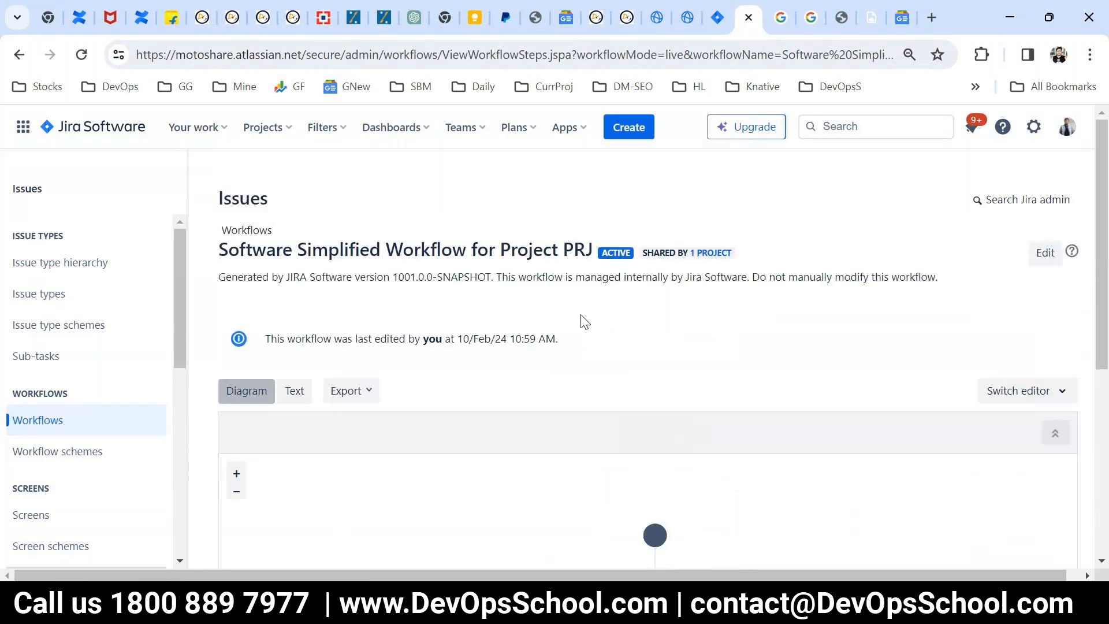
Step: Start a New Feature issue in ProjectY with the summary "Workflow" and the country India
click(628, 128)
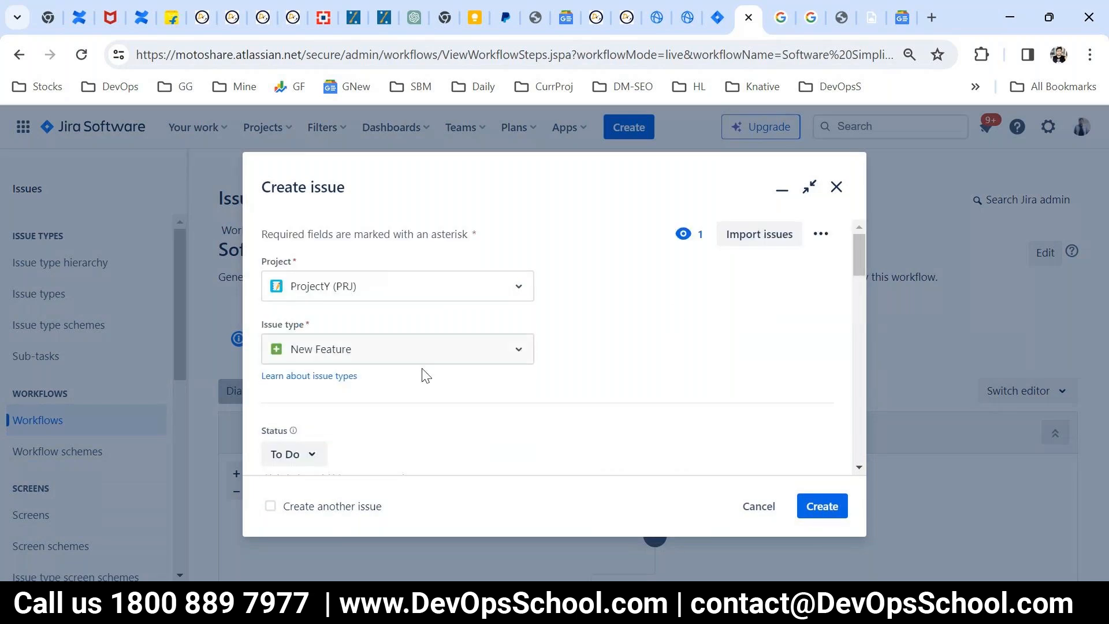
text(Work)
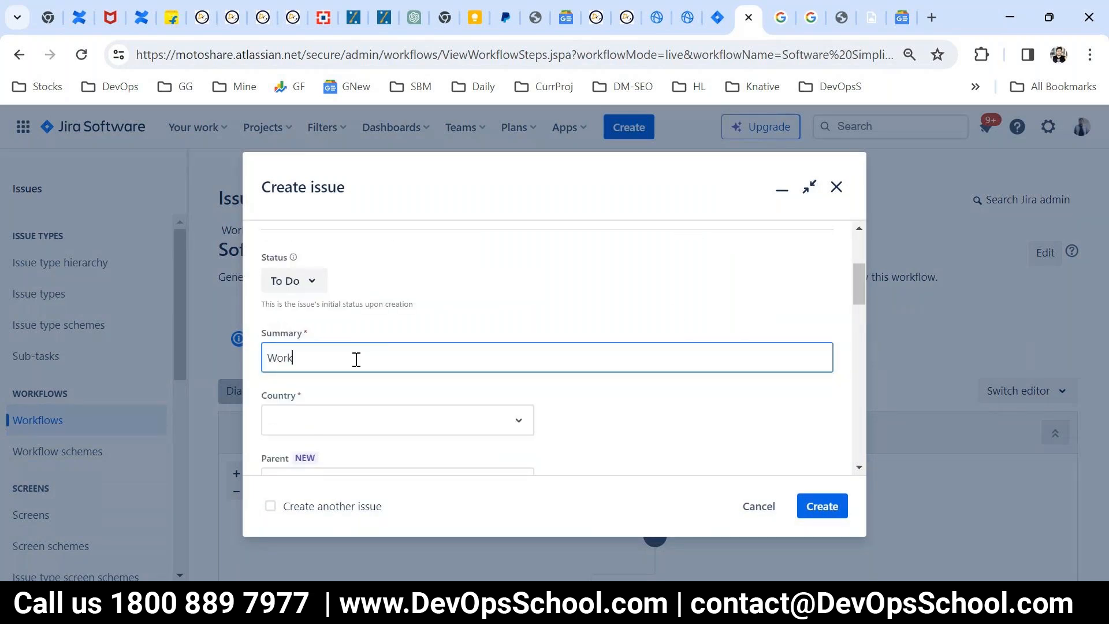
text(flow)
key(ctrl+a)
key(ctrl+c)
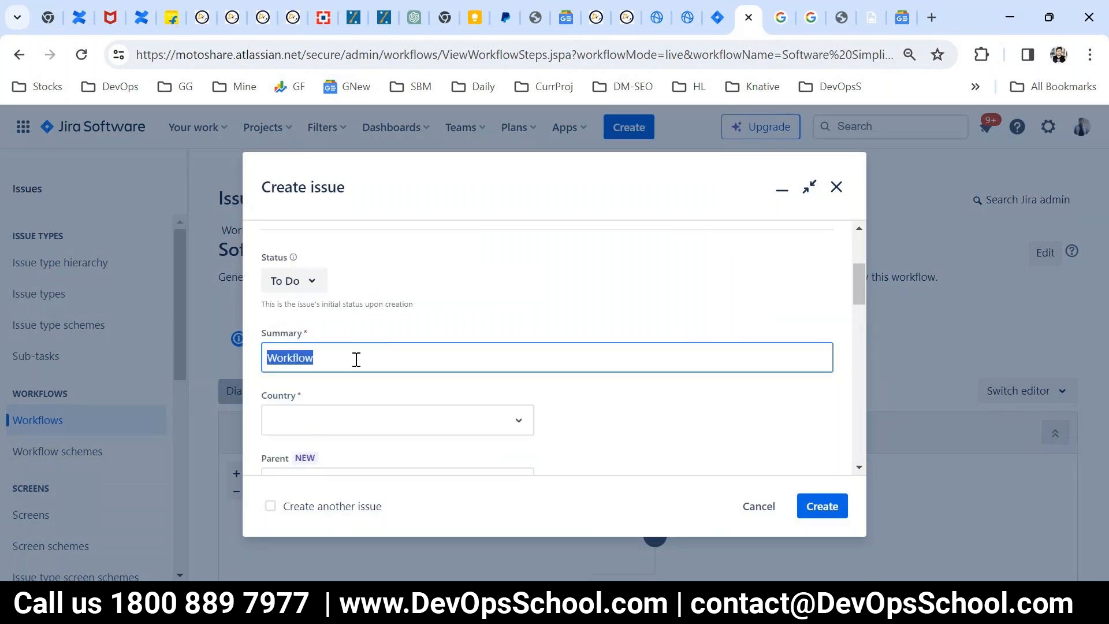
click(367, 433)
click(310, 467)
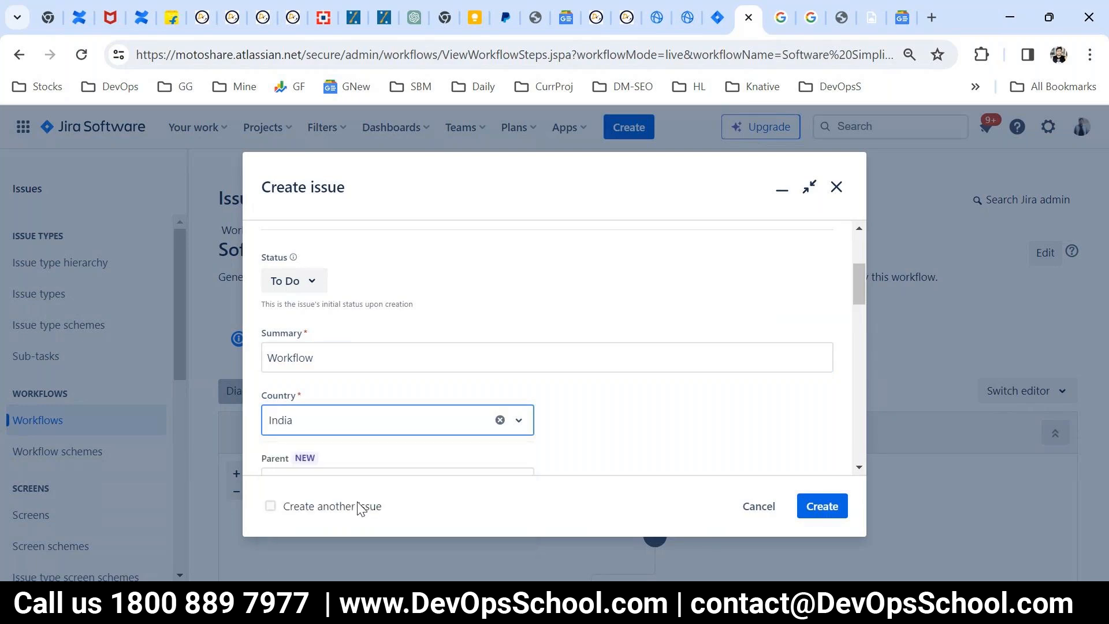
Step: Fill the issue's description with the word "Workflow" repeated several times and create the issue
scroll(632, 394, down, 4)
scroll(632, 394, down, 5)
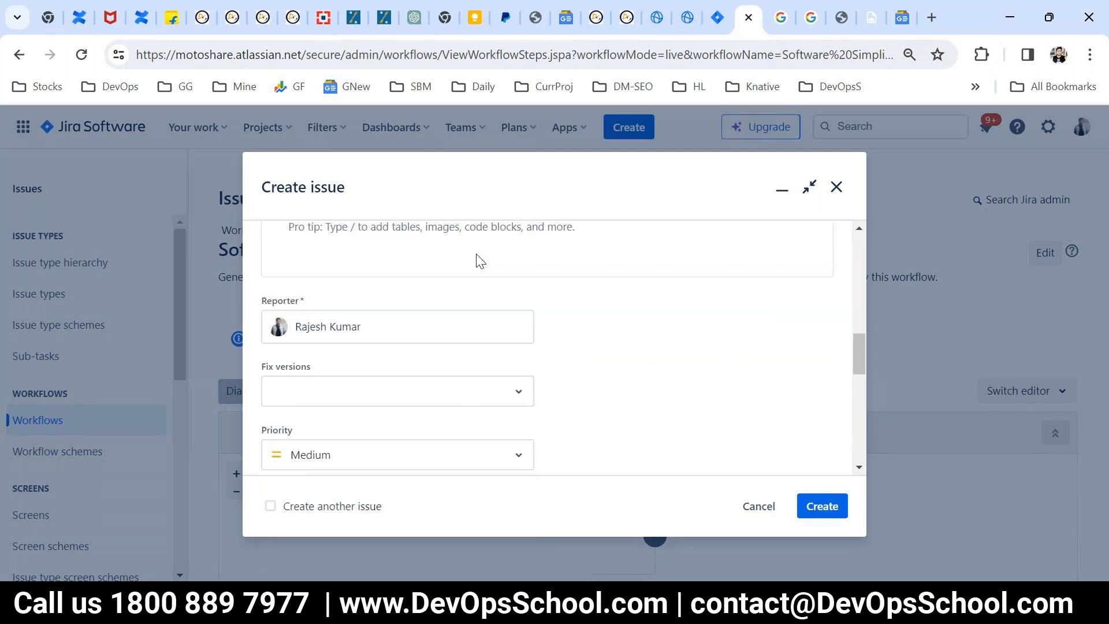
key(ctrl+v)
key(ctrl+v)
key(ctrl+v)
key(ctrl+v)
key(ctrl+v)
click(822, 506)
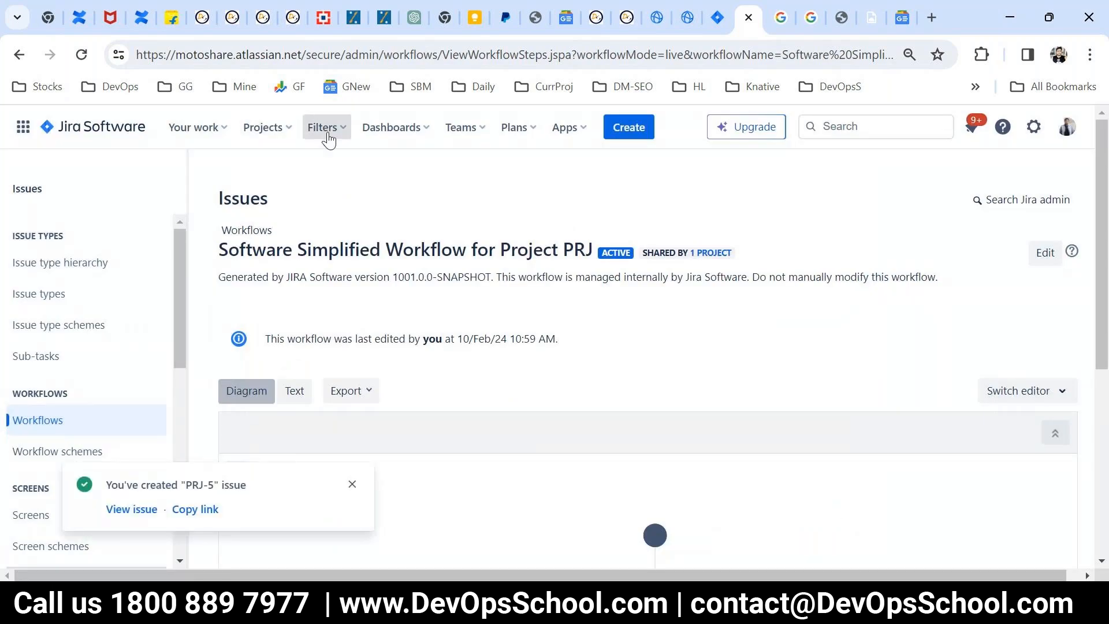
Step: Open the list of all issues in a new browser tab and switch to it
click(312, 130)
right_click(348, 426)
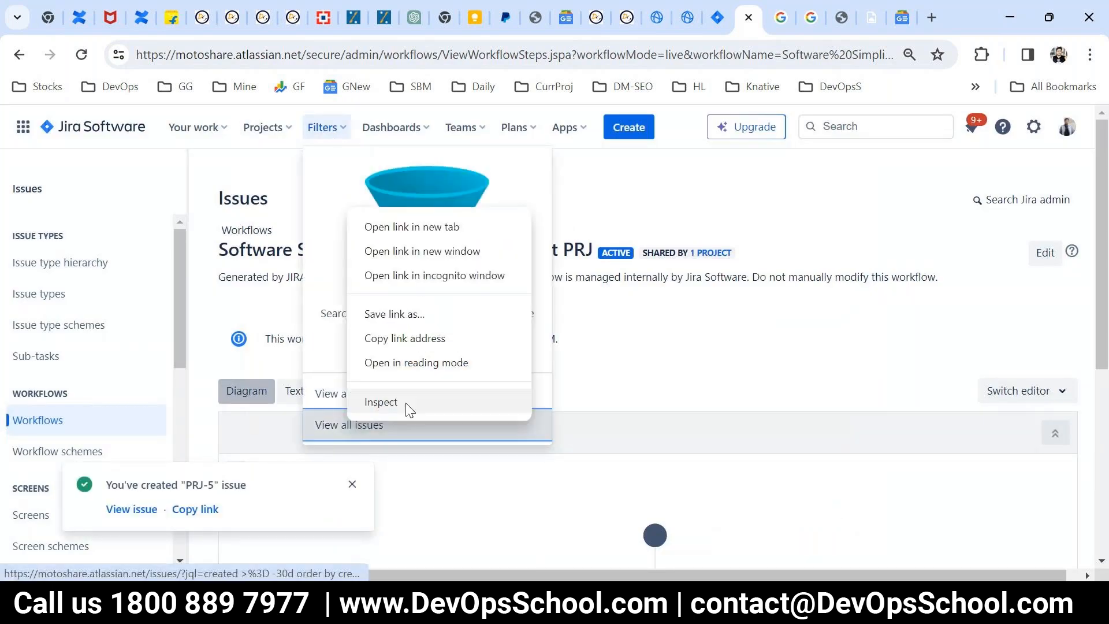
click(392, 227)
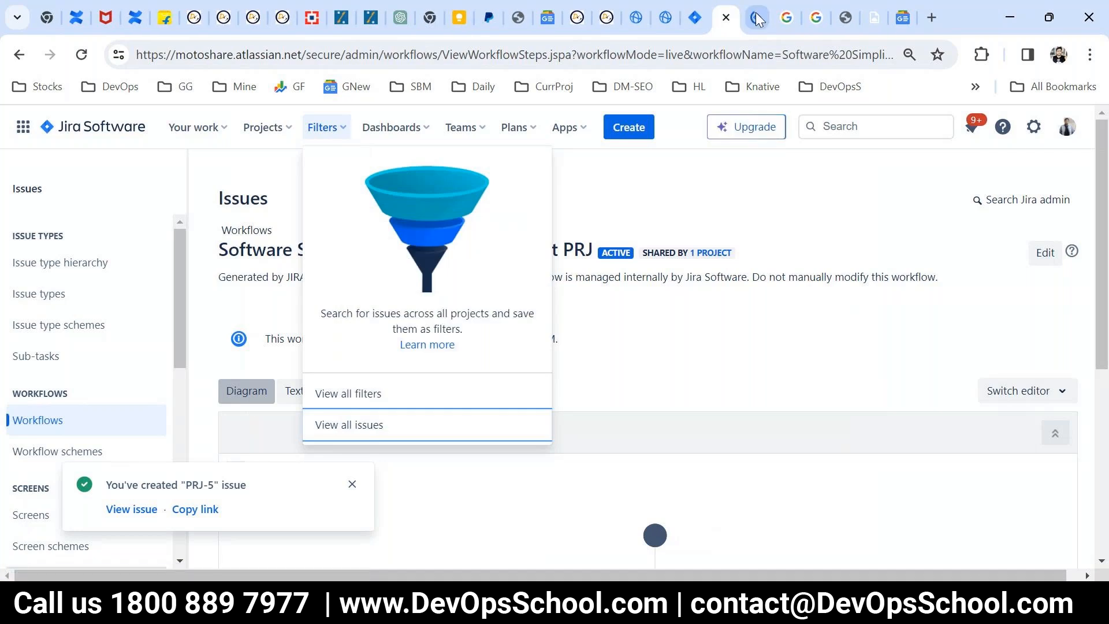
key(ctrl+Tab)
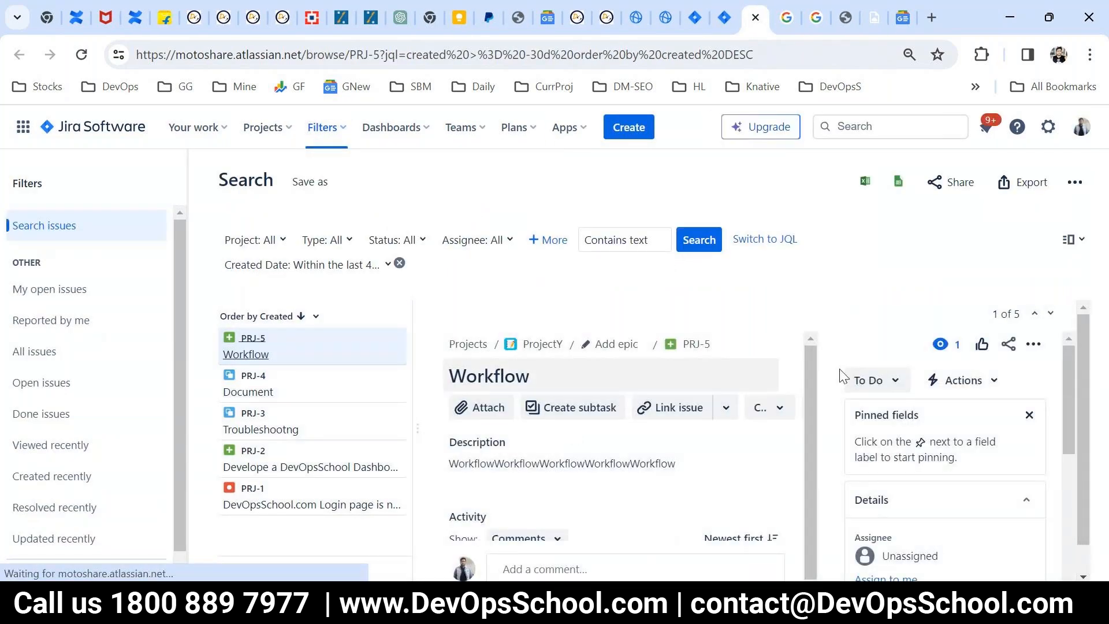
Step: Examine which statuses the new Workflow issue can move to and compare them with its workflow diagram
click(875, 386)
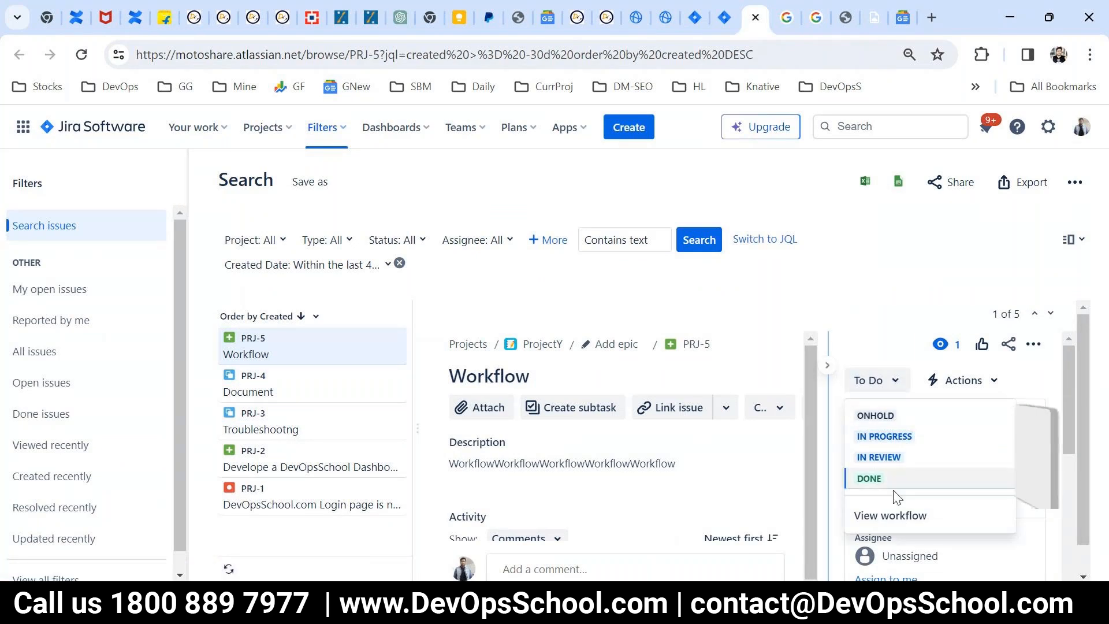
click(888, 516)
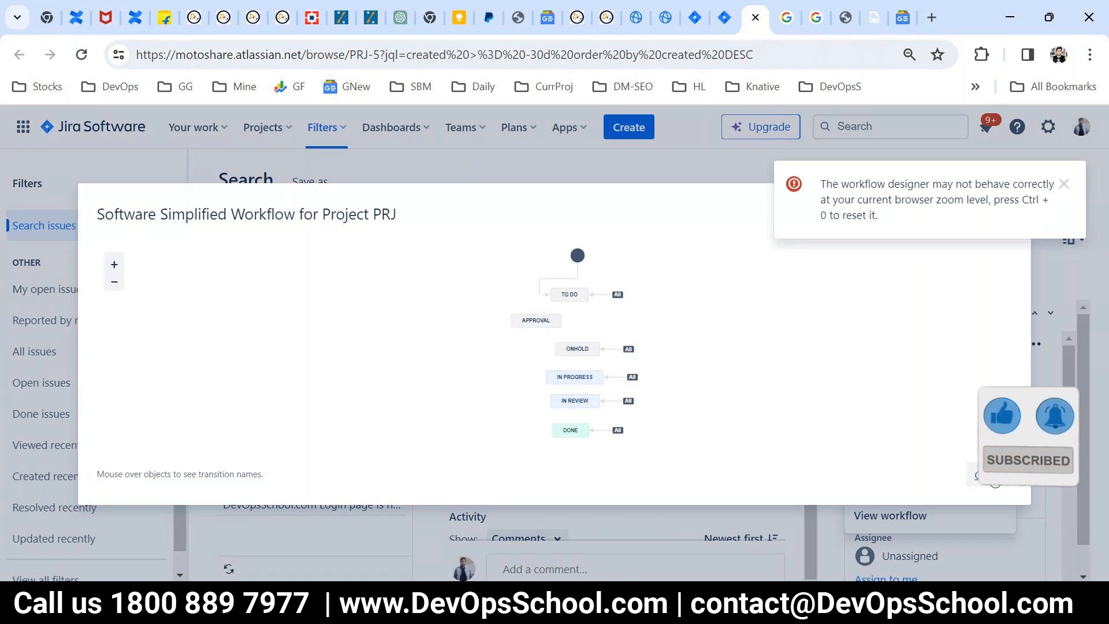
click(986, 475)
click(876, 384)
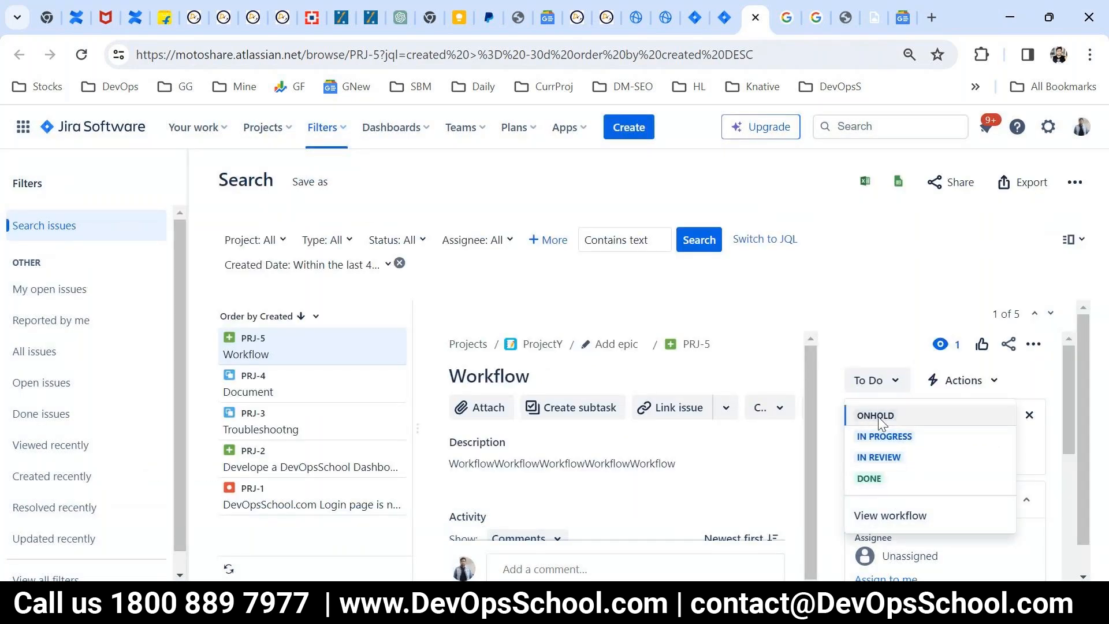
click(882, 515)
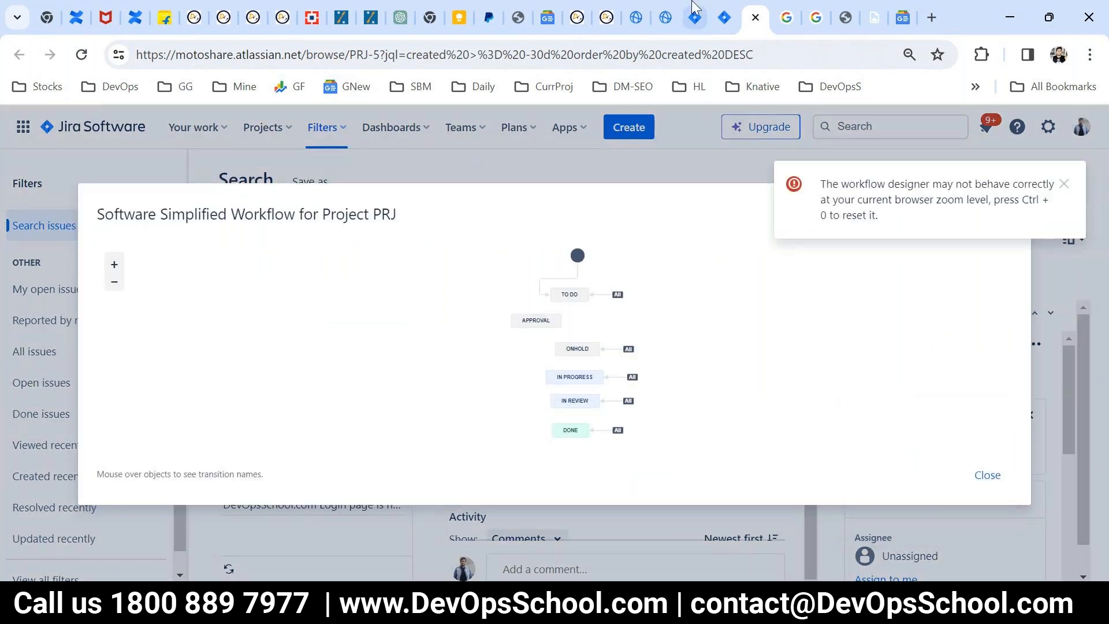
Step: Return to the workflow administration page, open Software Simplified Workflow for Project PRJ for editing, and dismiss the zoom warning
click(725, 17)
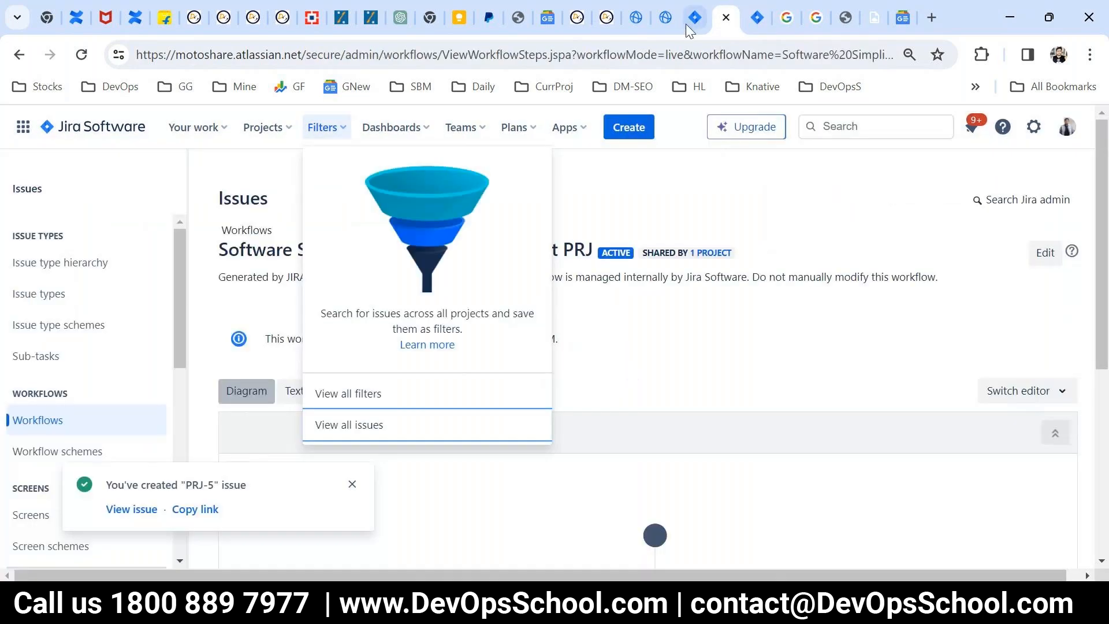
click(626, 425)
scroll(826, 450, down, 5)
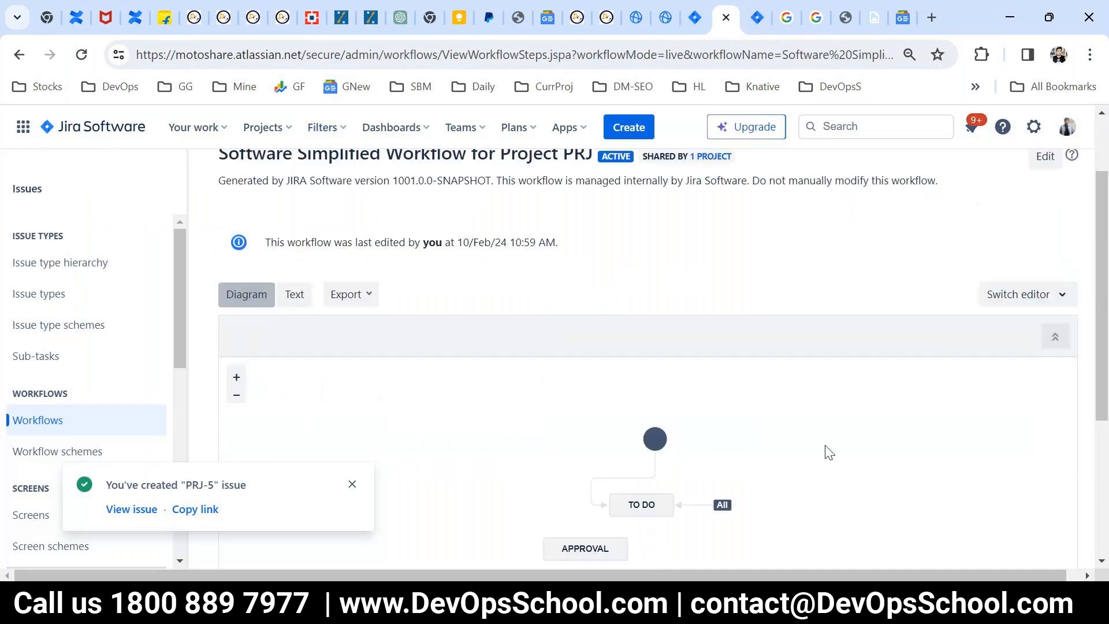
scroll(955, 233, up, 3)
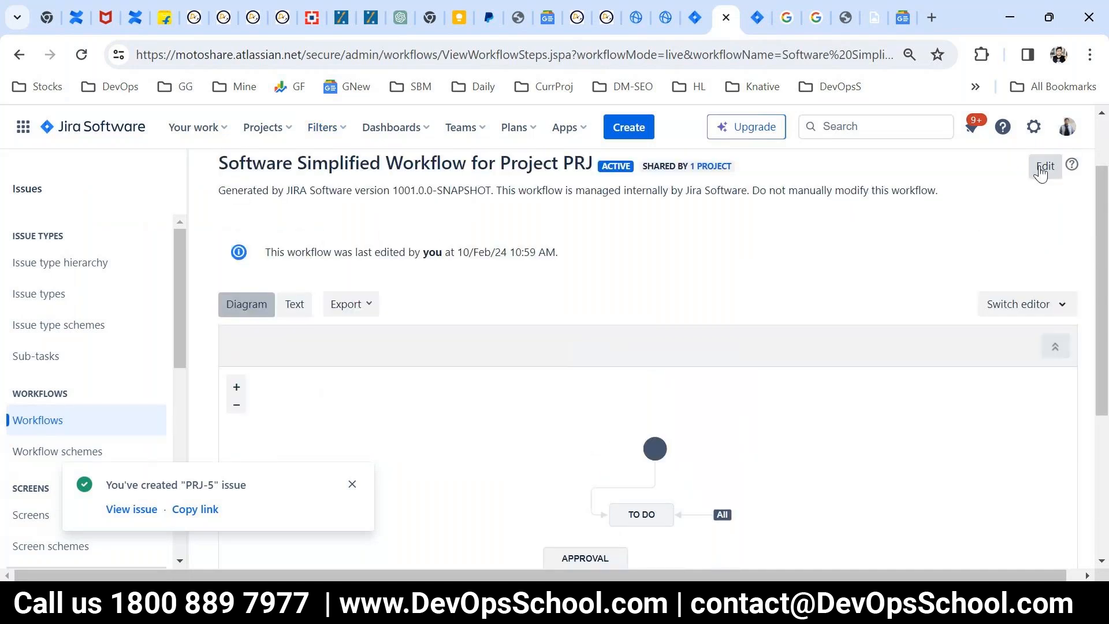
click(1043, 167)
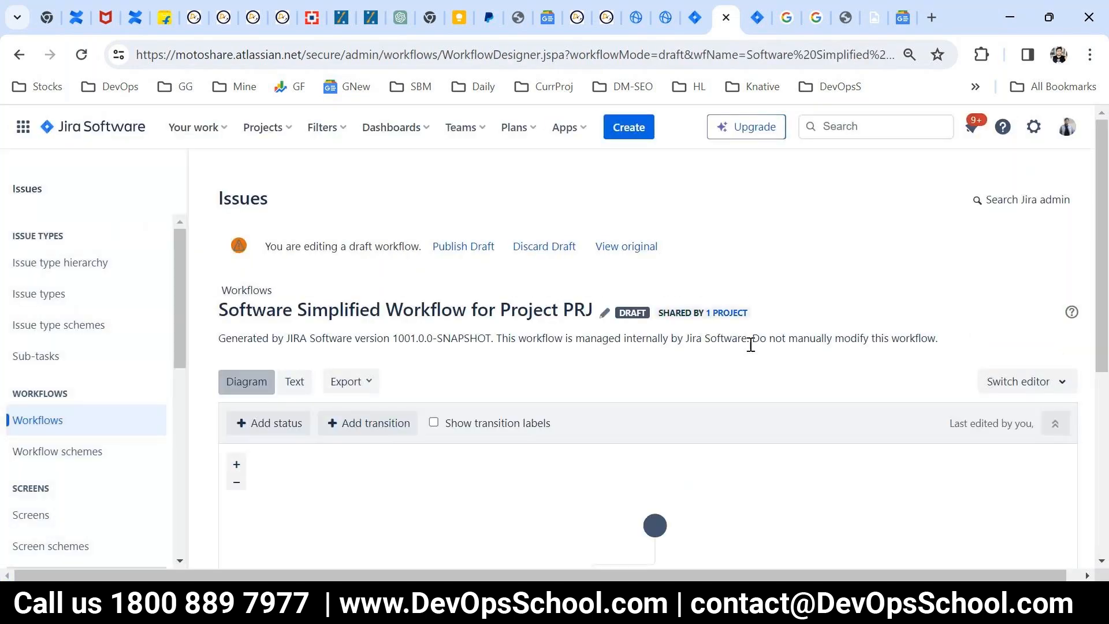
scroll(751, 344, down, 3)
scroll(765, 404, up, 2)
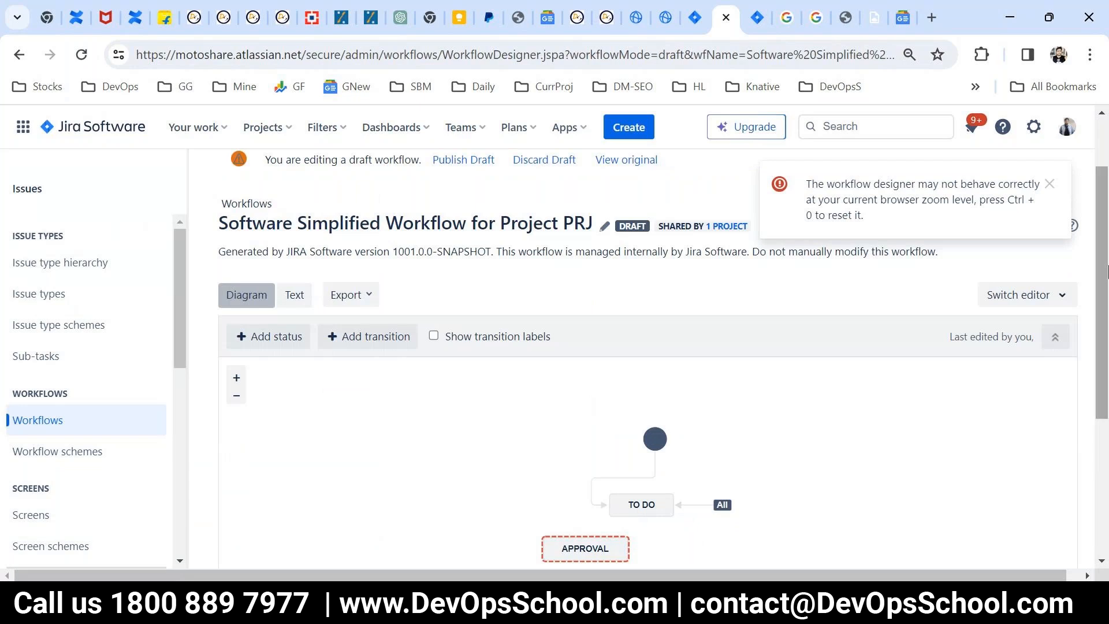
click(1049, 183)
scroll(693, 358, down, 3)
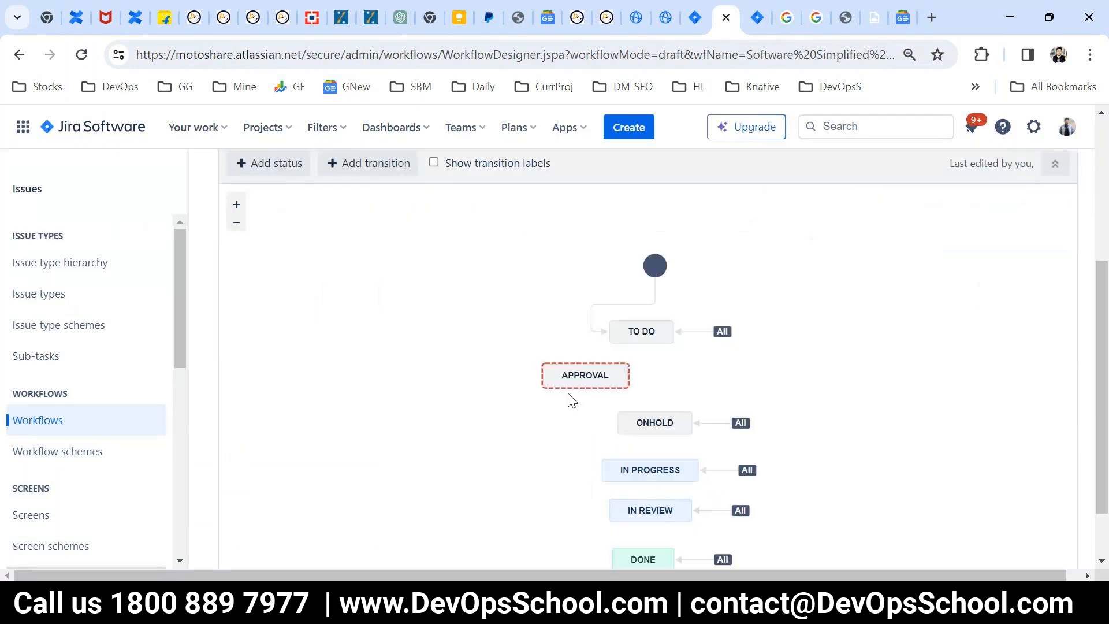
Step: Start a new transition from To Do into the Approval status and try to add it without a name
click(575, 376)
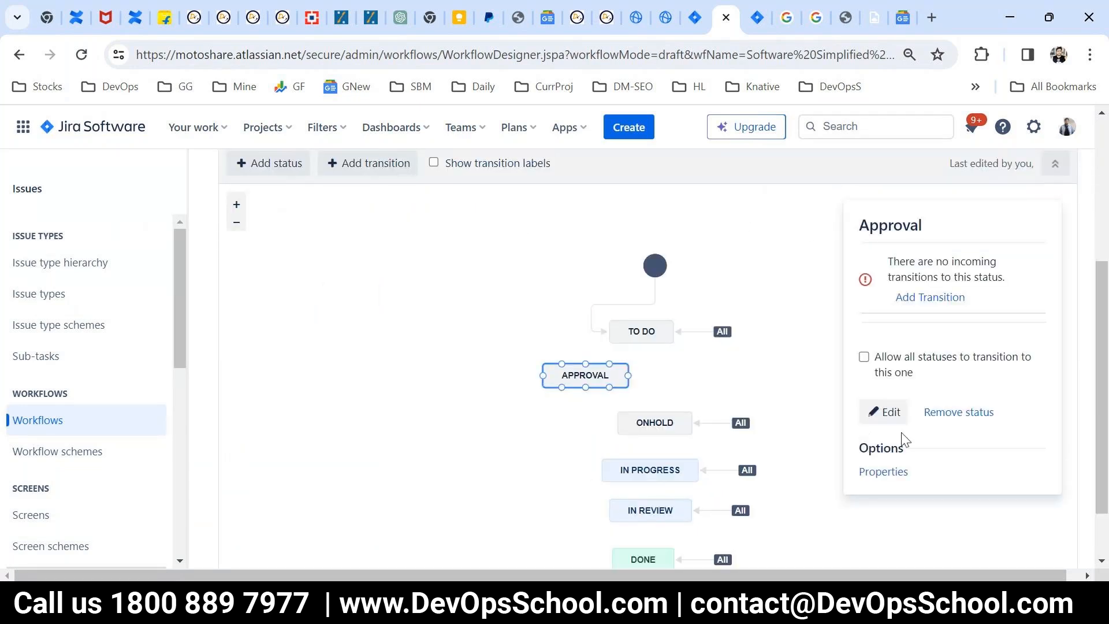
click(909, 300)
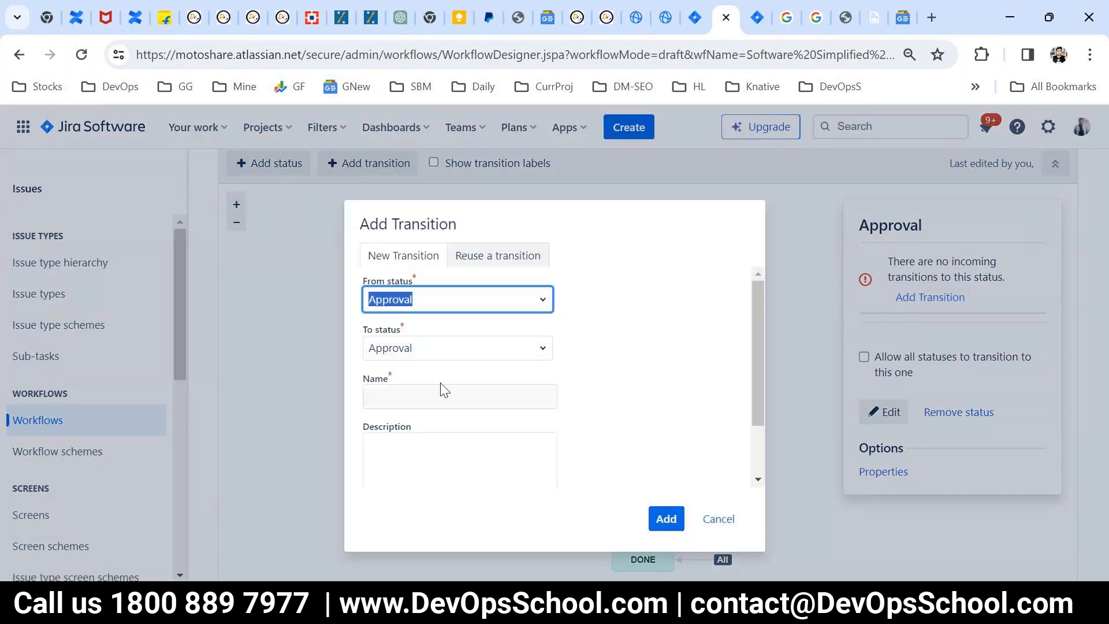
click(540, 304)
click(413, 444)
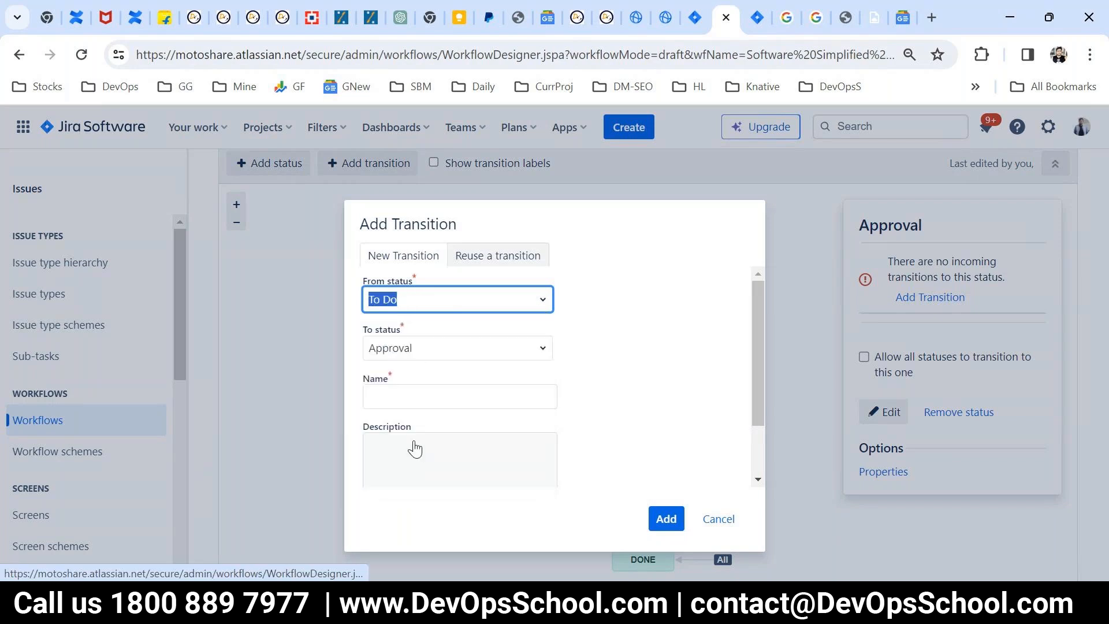
click(548, 396)
click(671, 522)
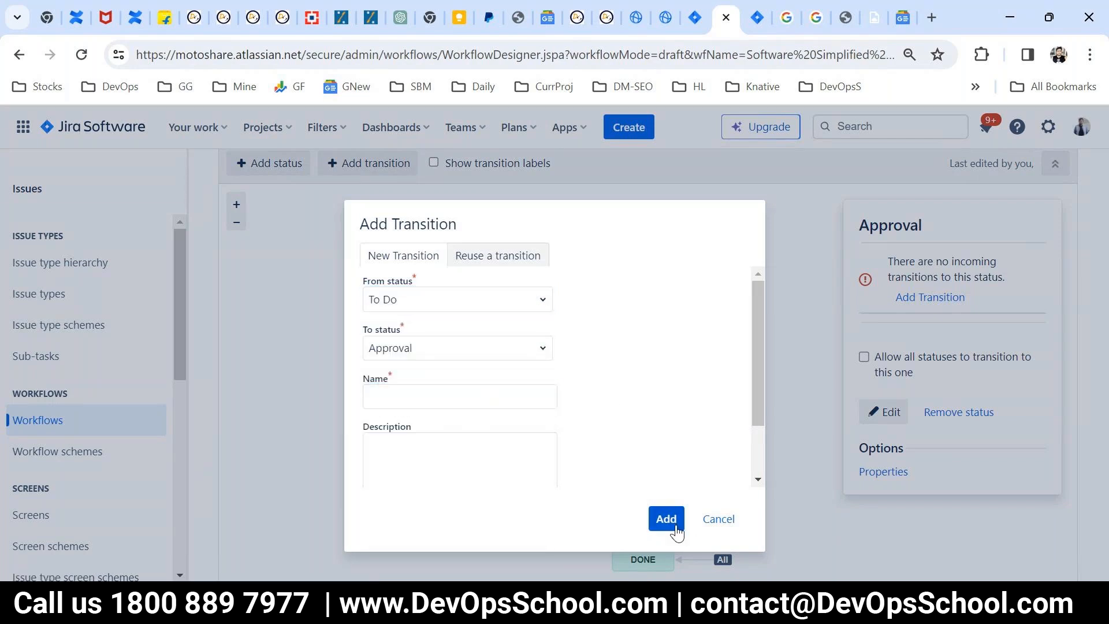
Step: Name the transition "WorkflowWorkflow", try to add it to the draft, and read the response
click(405, 415)
key(ctrl+v)
key(ctrl+v)
click(677, 520)
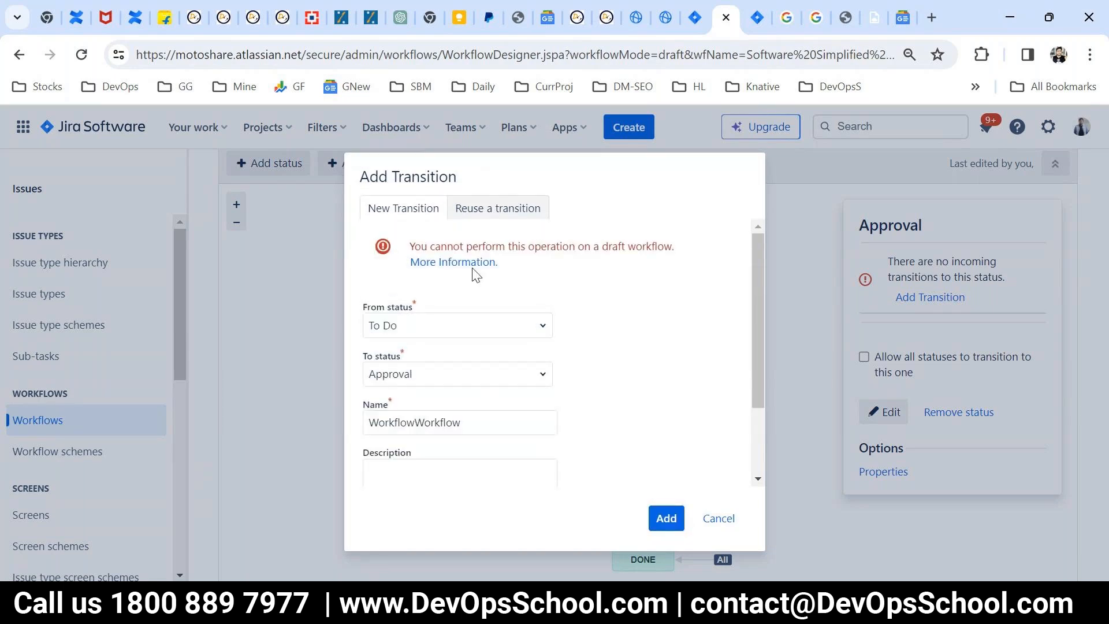
drag(441, 246, 635, 244)
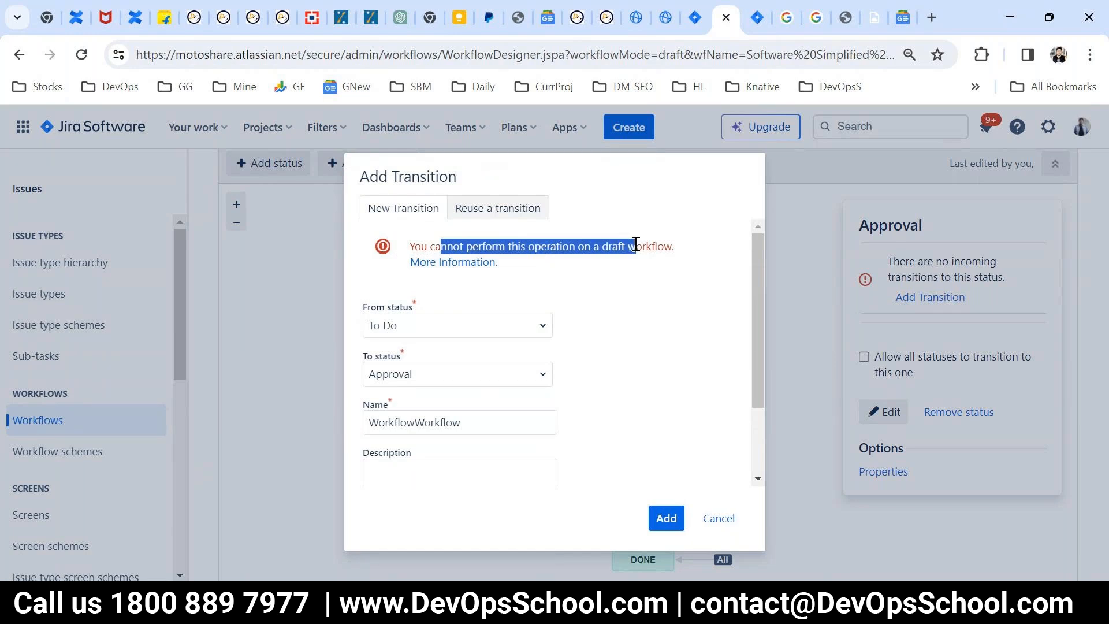
Step: Check the option to reuse an existing transition for the Approval status, and cancel adding the transition
click(500, 207)
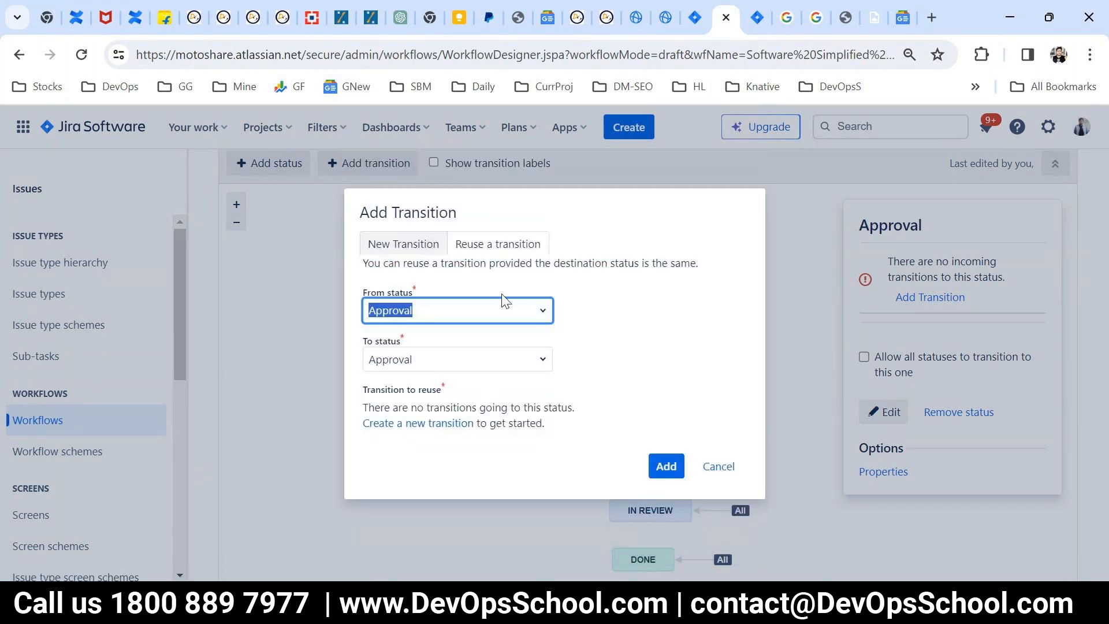
click(378, 244)
drag(466, 256, 639, 256)
click(727, 520)
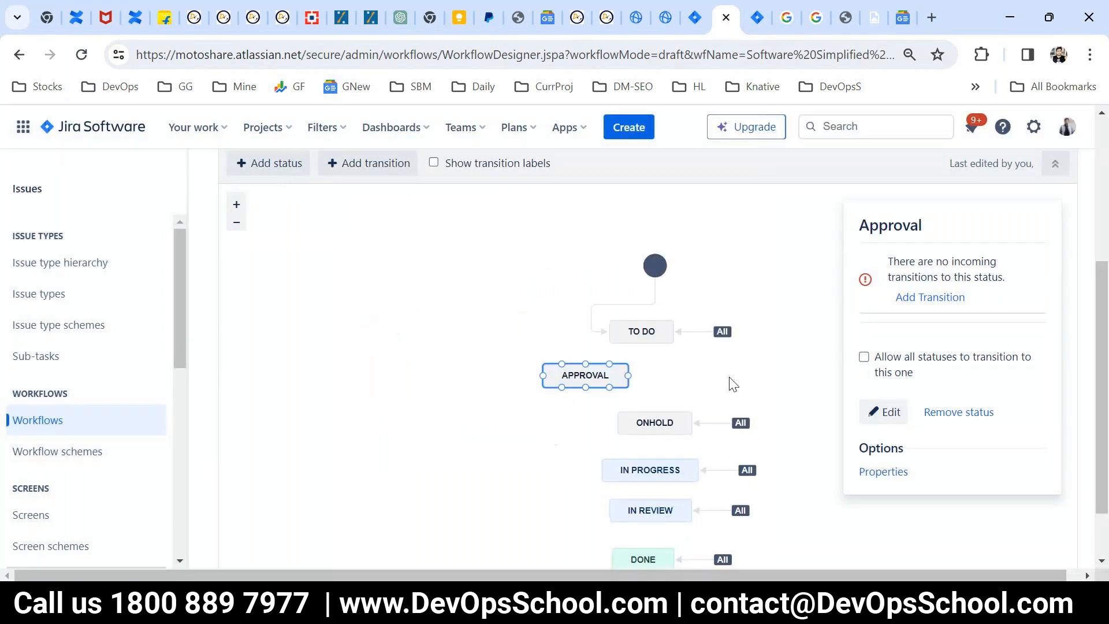
Step: Look over the draft diagram around the Approval status, then return to the workflows list and view the inactive workflows
scroll(716, 346, up, 5)
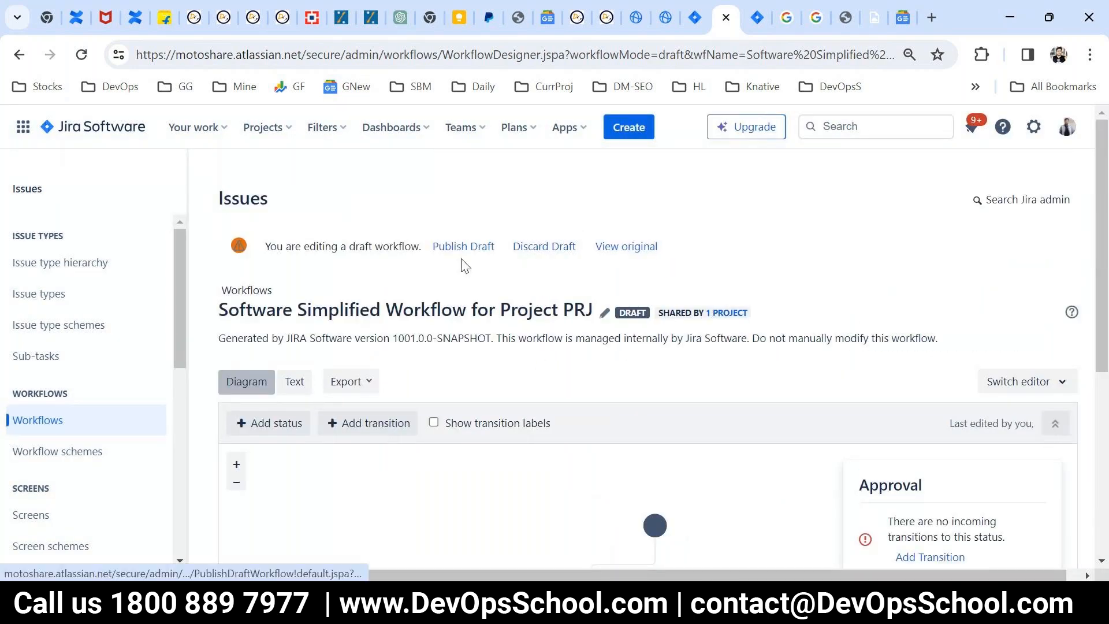
scroll(564, 370, down, 1)
scroll(564, 369, down, 4)
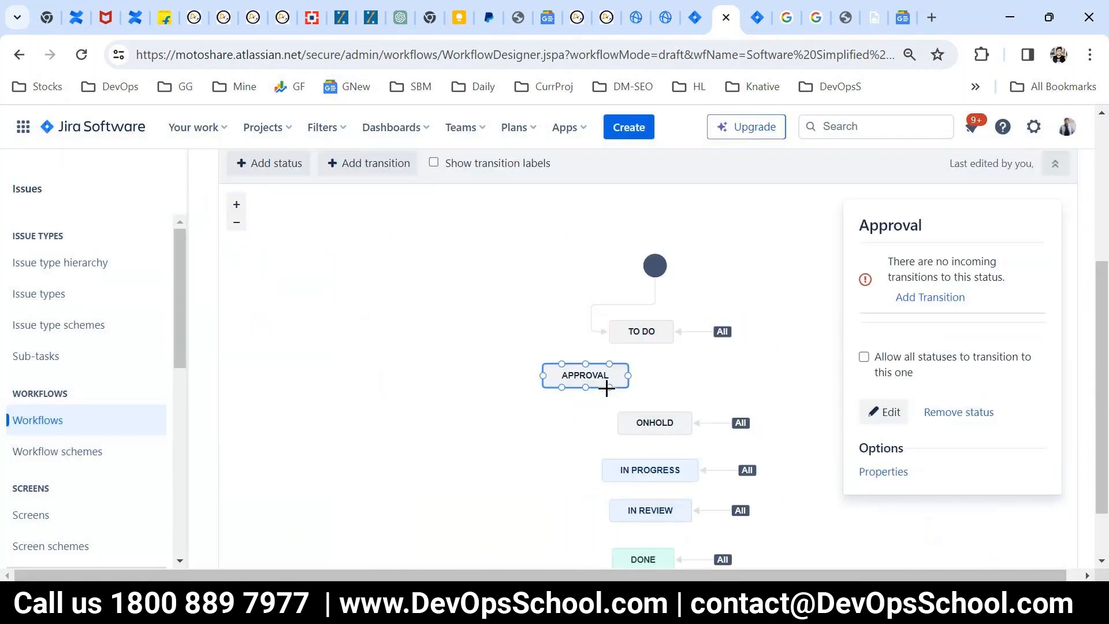
scroll(693, 385, up, 1)
scroll(755, 384, up, 3)
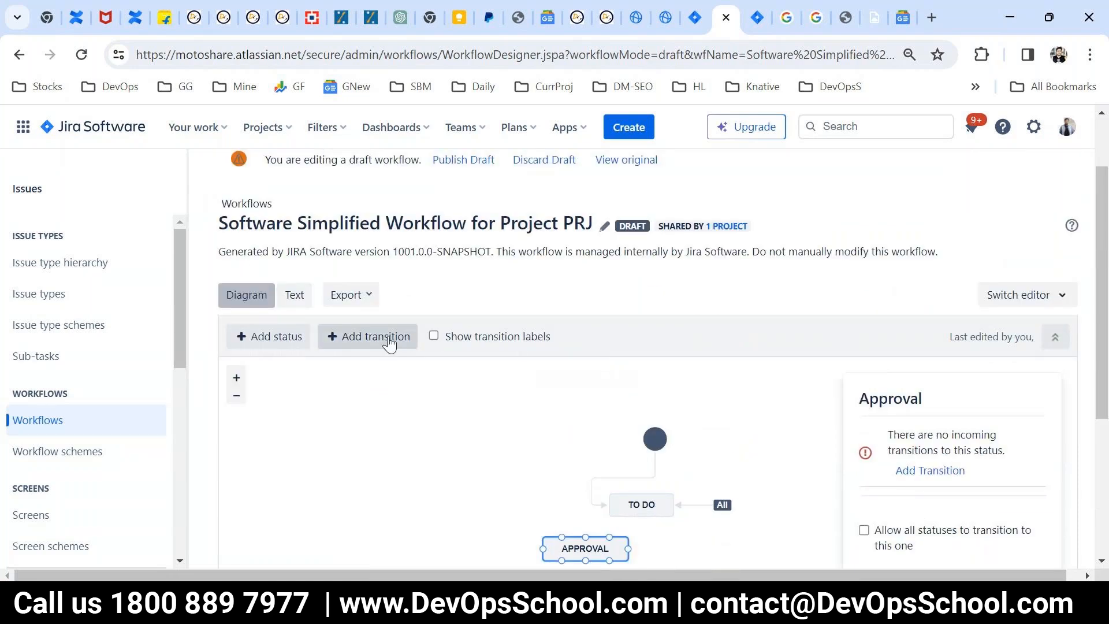
click(43, 429)
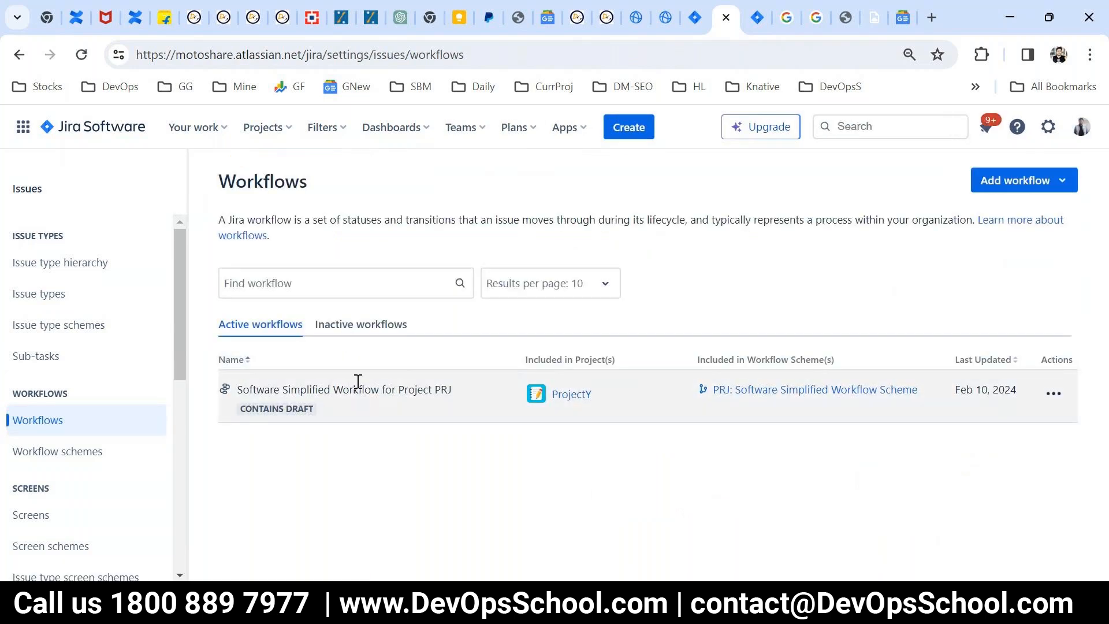
click(362, 325)
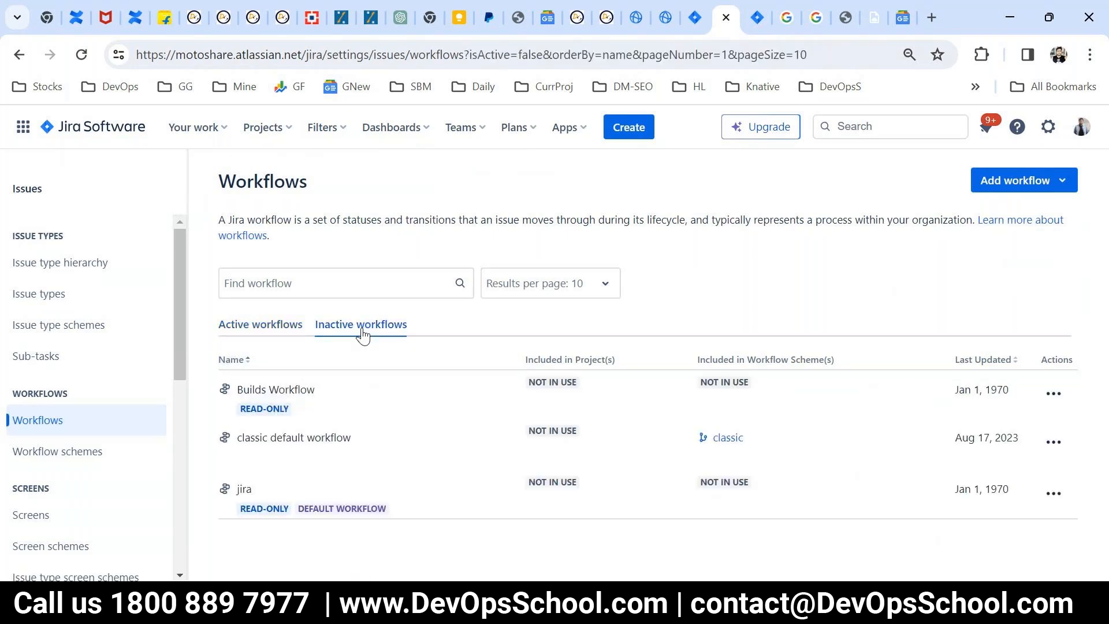
Step: Return to the active workflows and check which actions are available for ProjectY's workflow
click(273, 331)
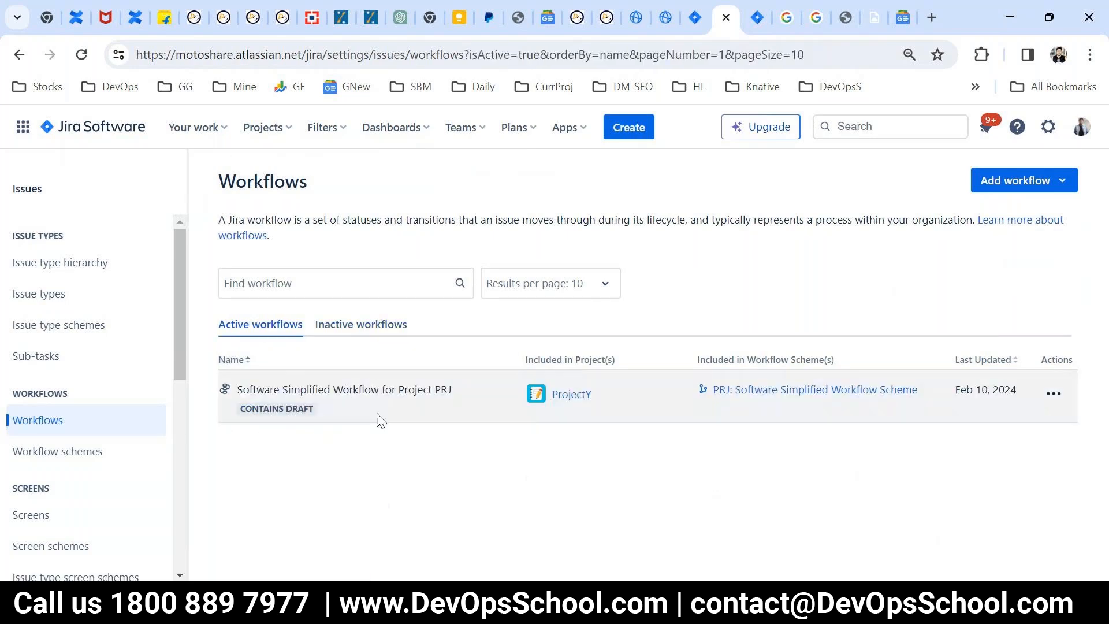
click(1052, 393)
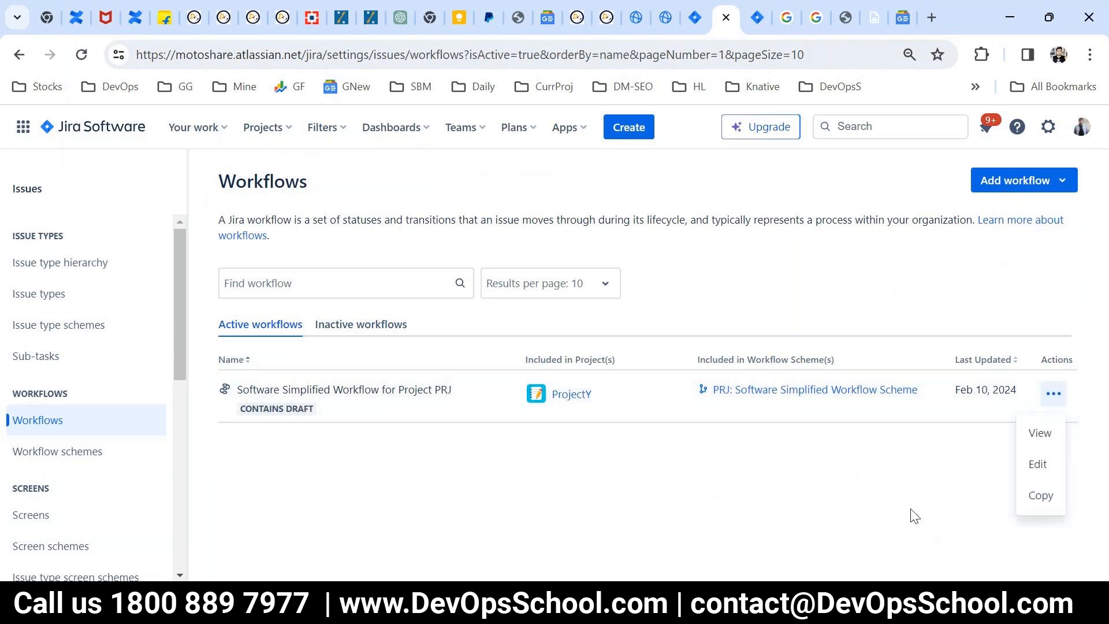
click(1040, 465)
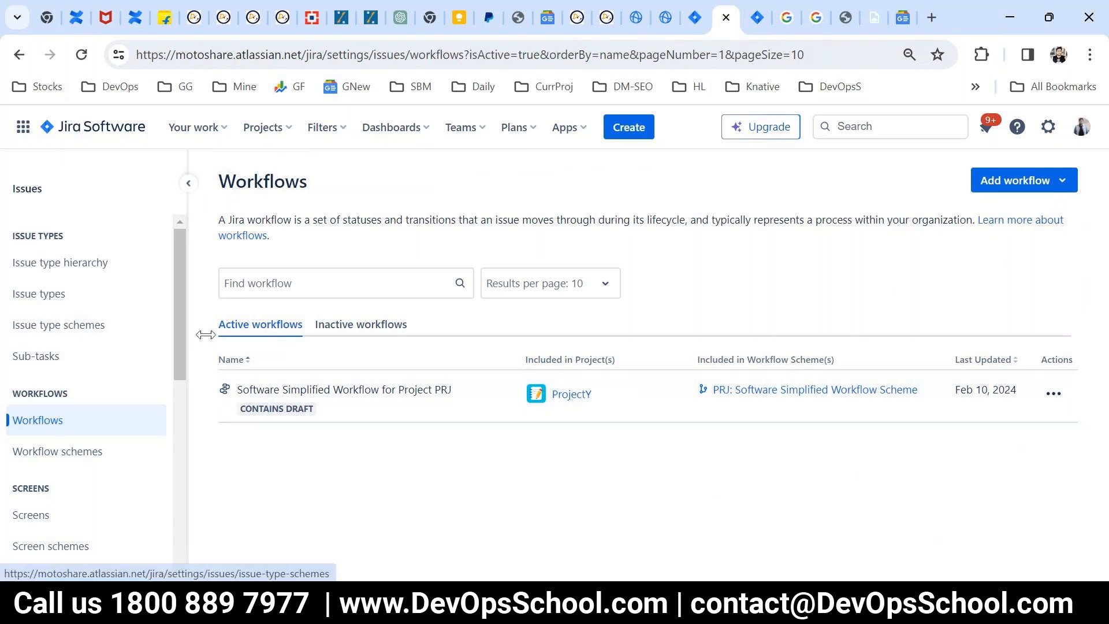
Step: Look through the issue administration sections from issue types and workflows down to screens and fields
drag(109, 395, 120, 314)
scroll(121, 403, down, 3)
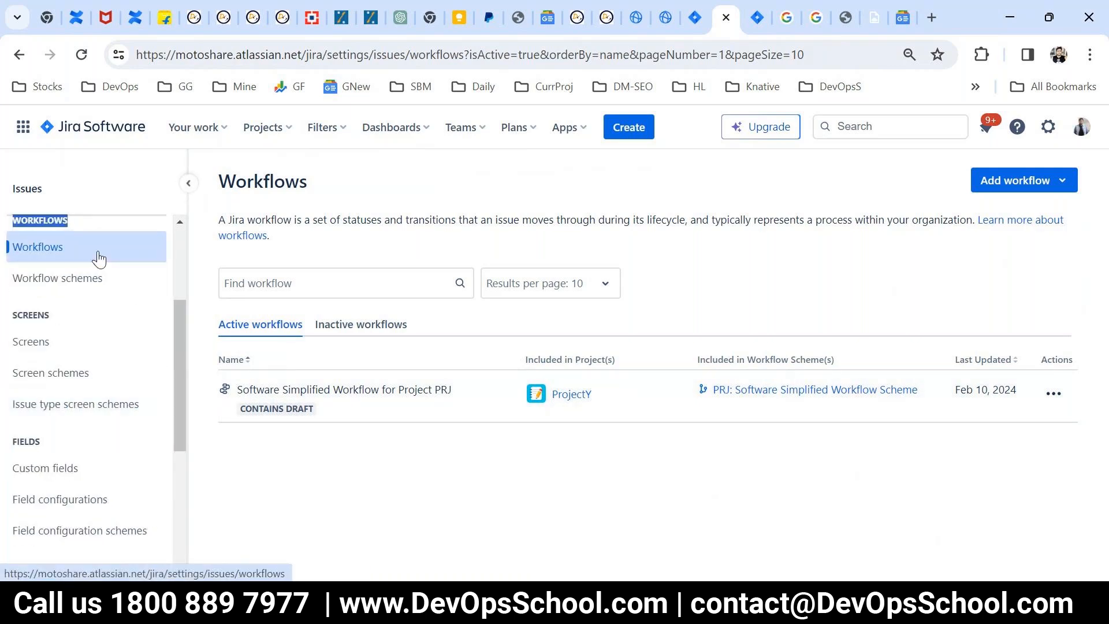
scroll(98, 369, down, 2)
scroll(163, 396, up, 5)
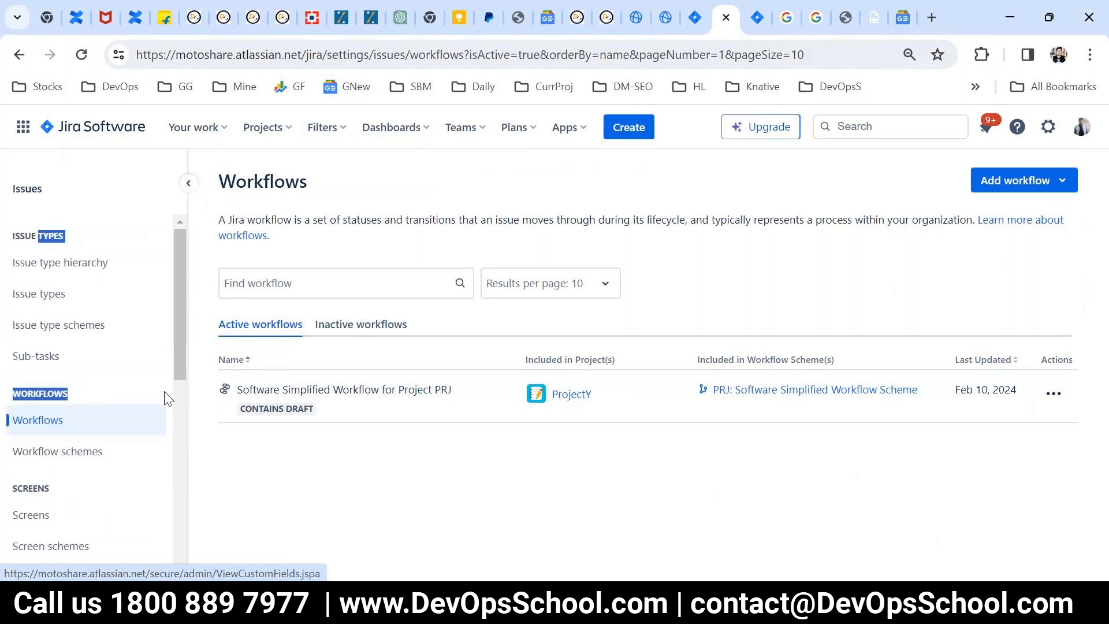
click(363, 472)
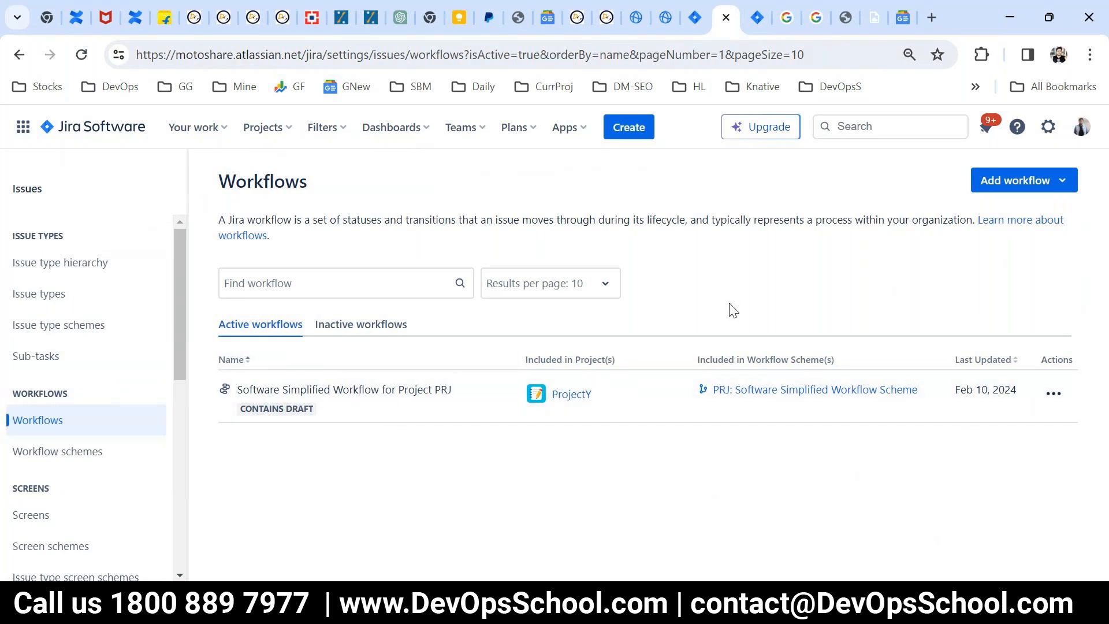
Step: Check the options for adding a workflow and the draft marker on the Software Simplified Workflow for Project PRJ
click(992, 190)
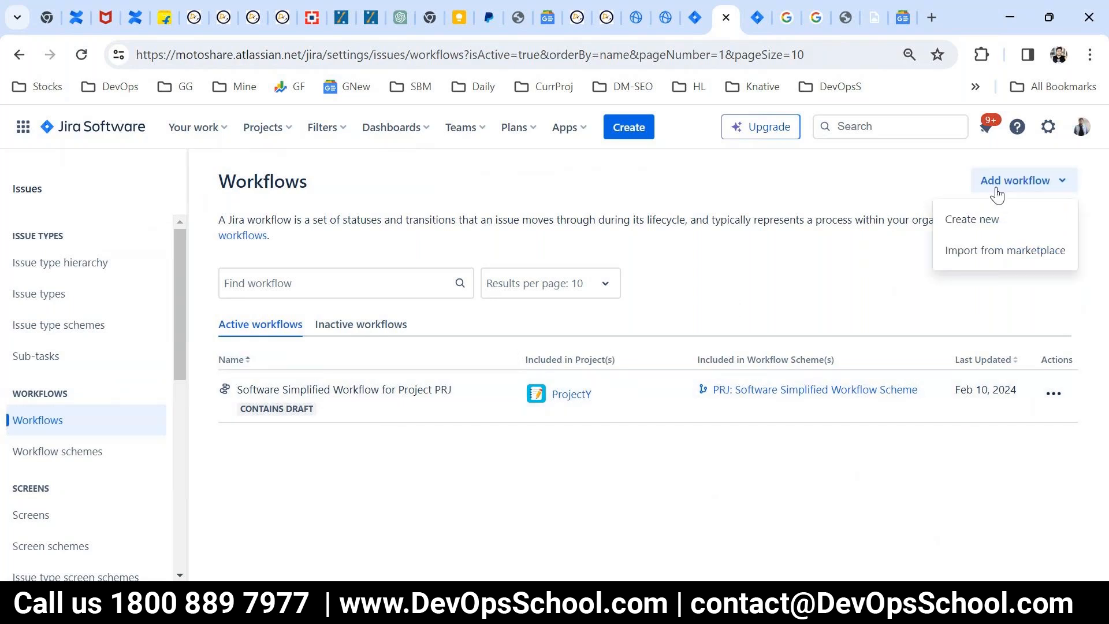
click(508, 464)
drag(320, 413, 248, 377)
click(1054, 395)
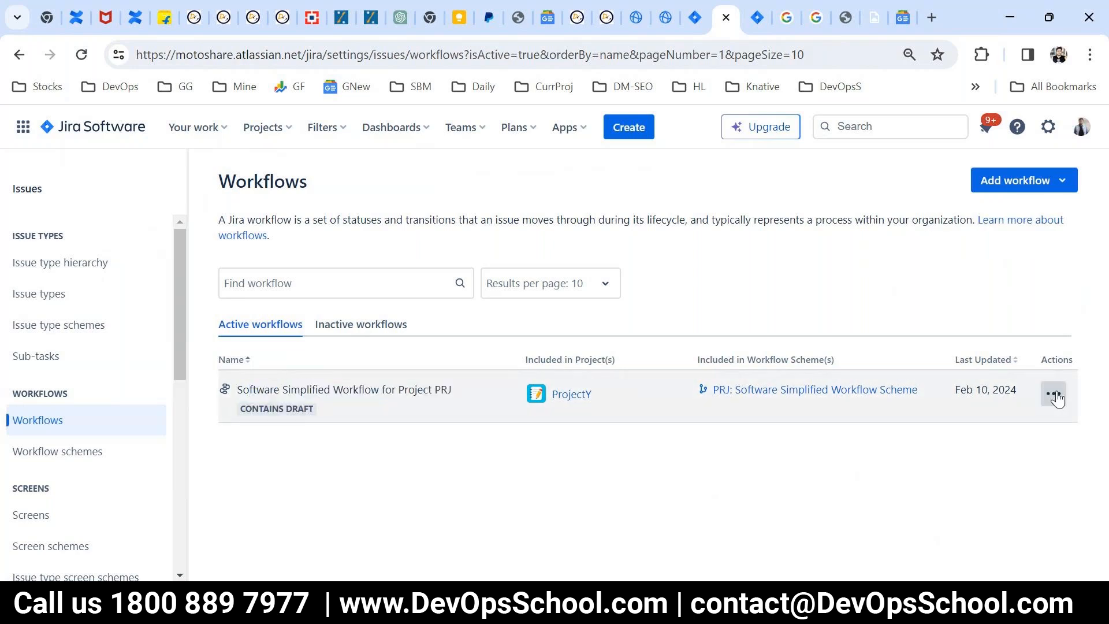
double_click(289, 409)
Step: Inspect the PRJ: Software Simplified Workflow Scheme, then view the live version of ProjectY's workflow and its diagram
click(736, 393)
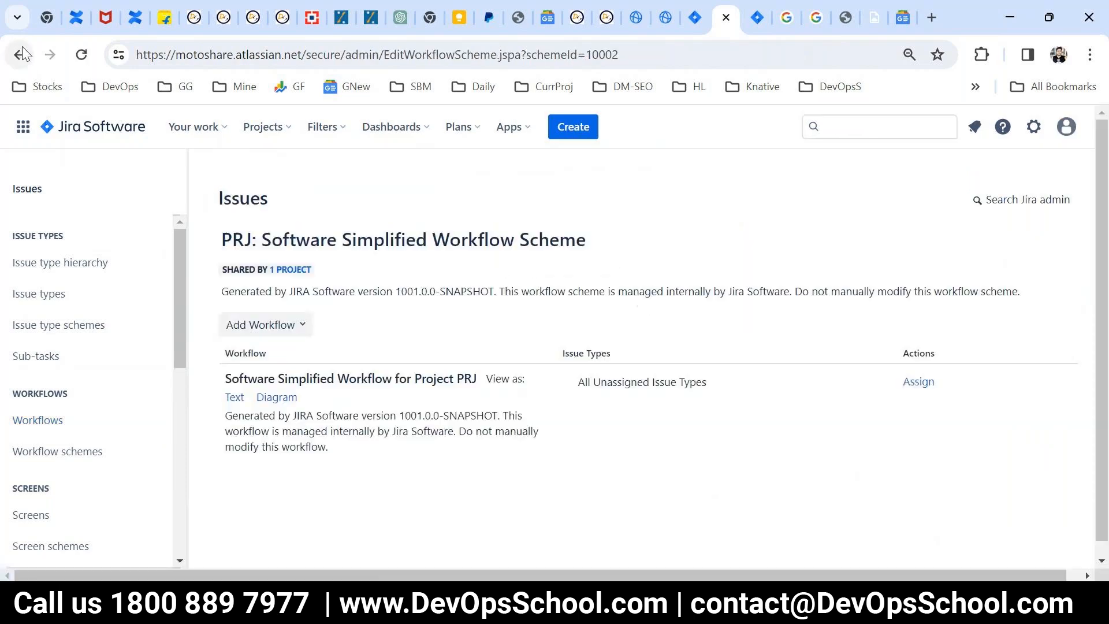
click(23, 51)
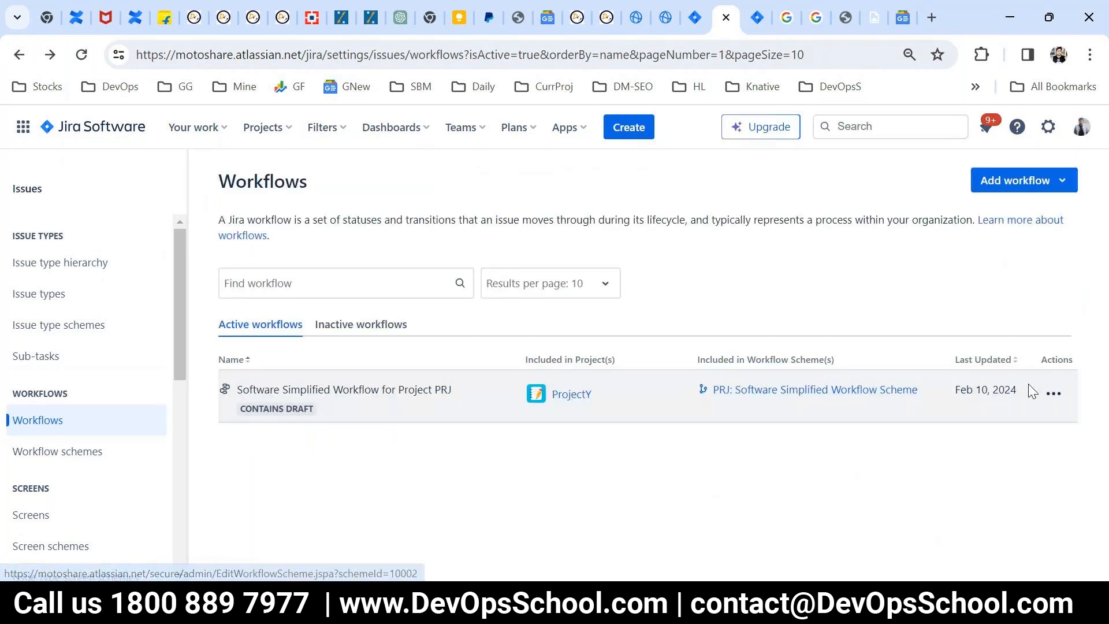
click(1052, 392)
click(1037, 435)
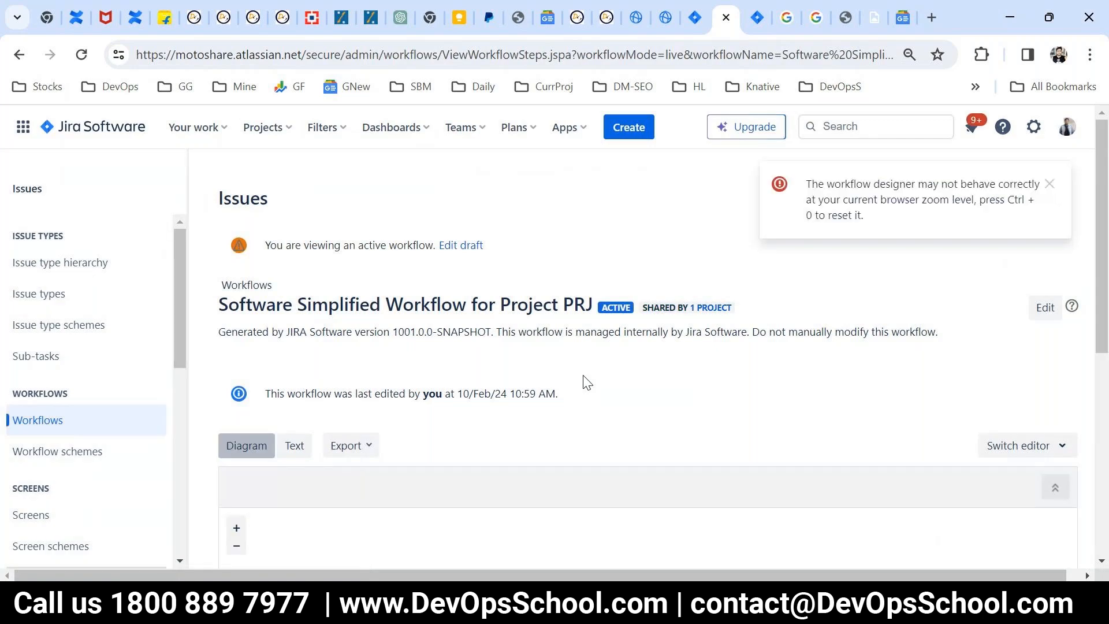
scroll(558, 373, down, 4)
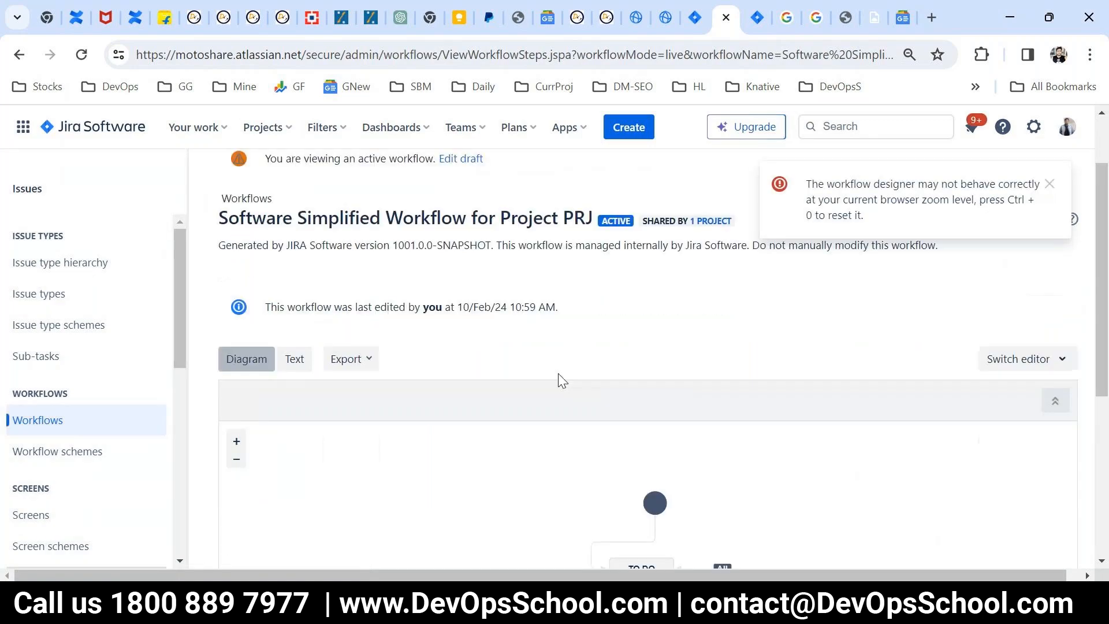
scroll(669, 455, up, 2)
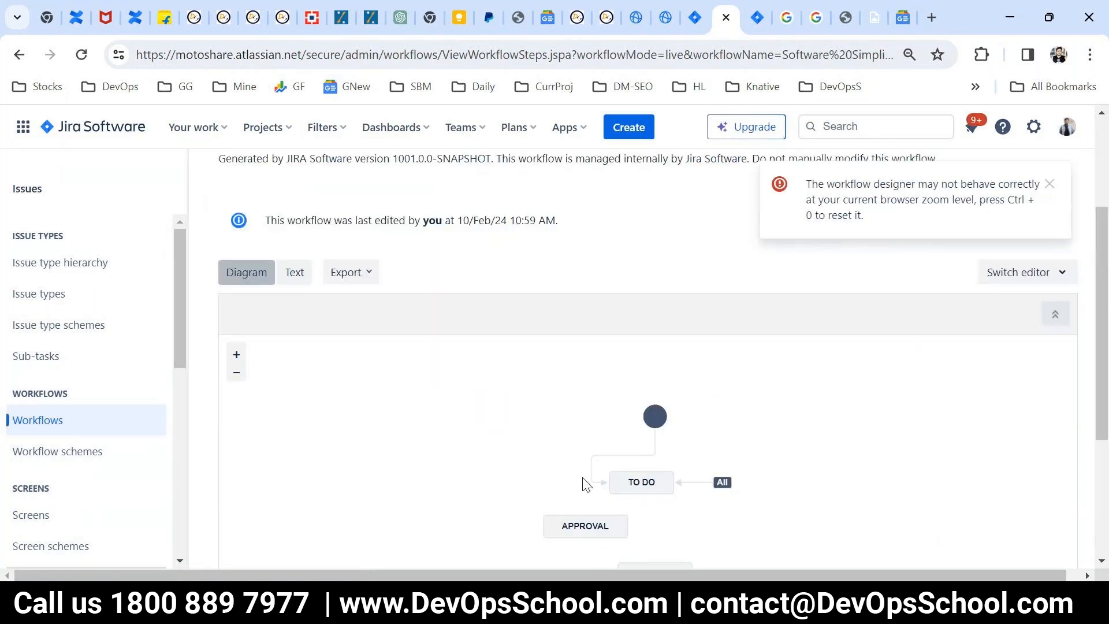
scroll(640, 348, up, 3)
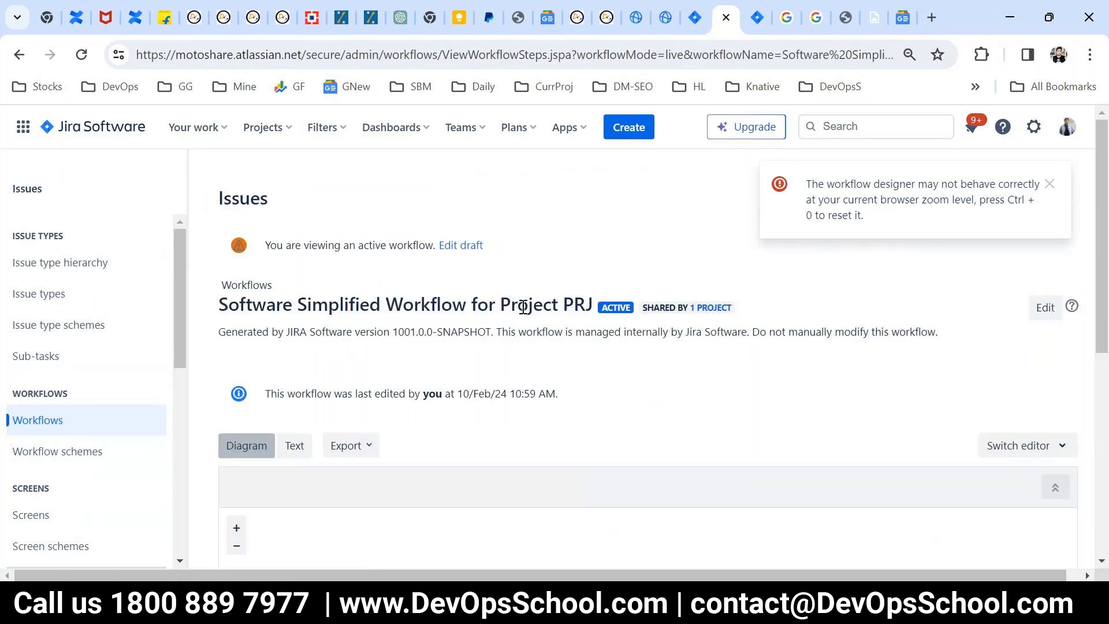
Step: Open the workflow's draft for editing, inspect the Approval status's details, and dismiss the browser zoom warning
click(1052, 307)
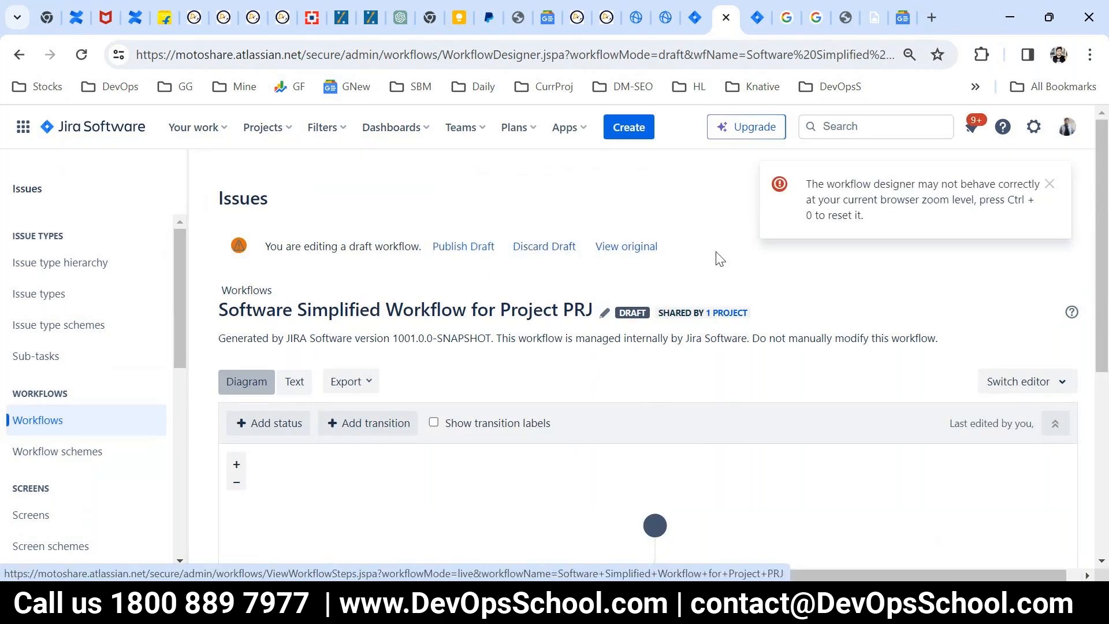
drag(722, 245, 383, 240)
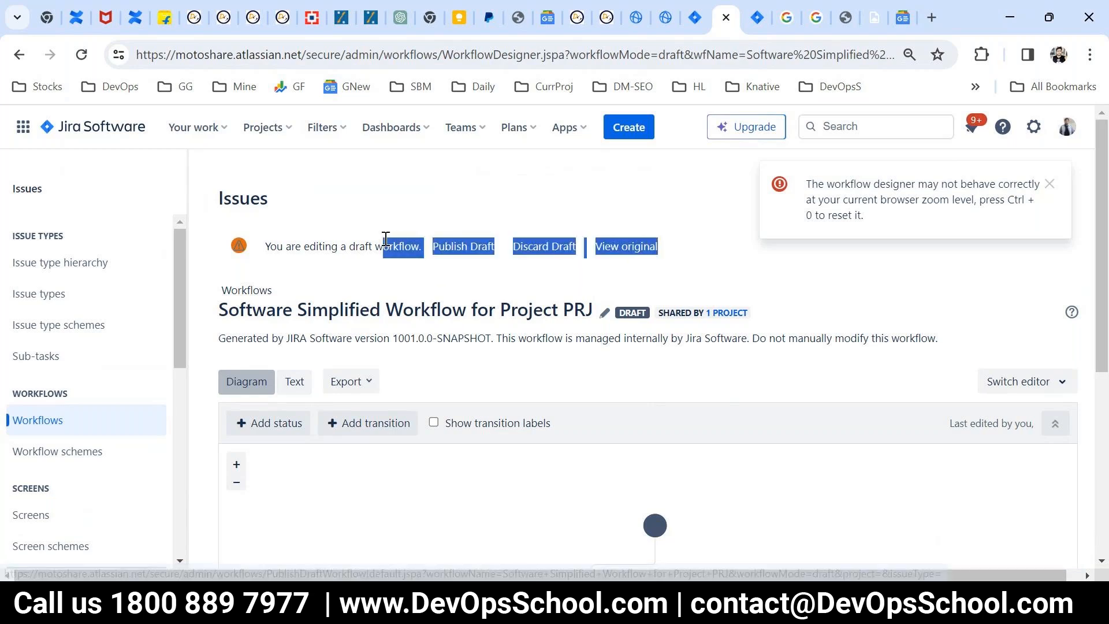
scroll(798, 420, down, 1)
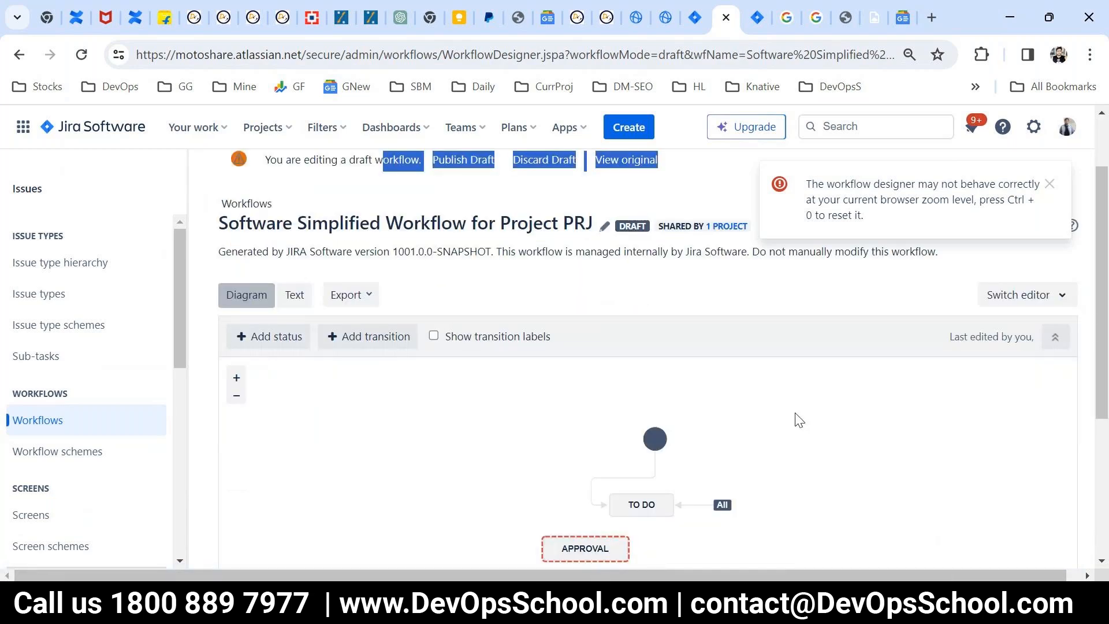
scroll(796, 418, down, 2)
click(551, 377)
scroll(890, 456, up, 1)
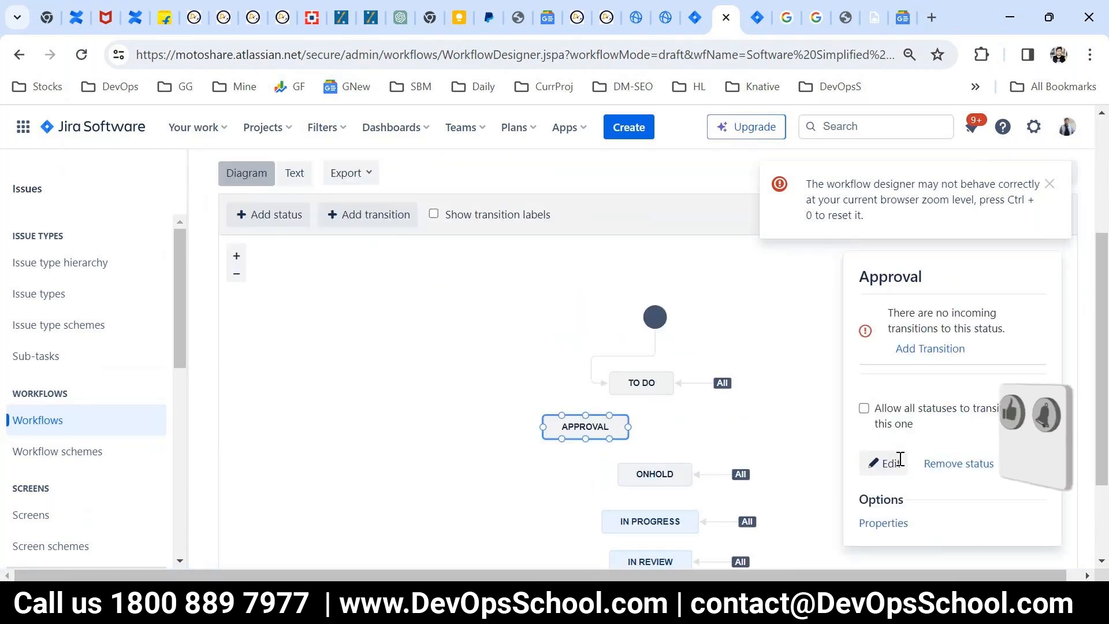
scroll(899, 458, up, 3)
click(1049, 183)
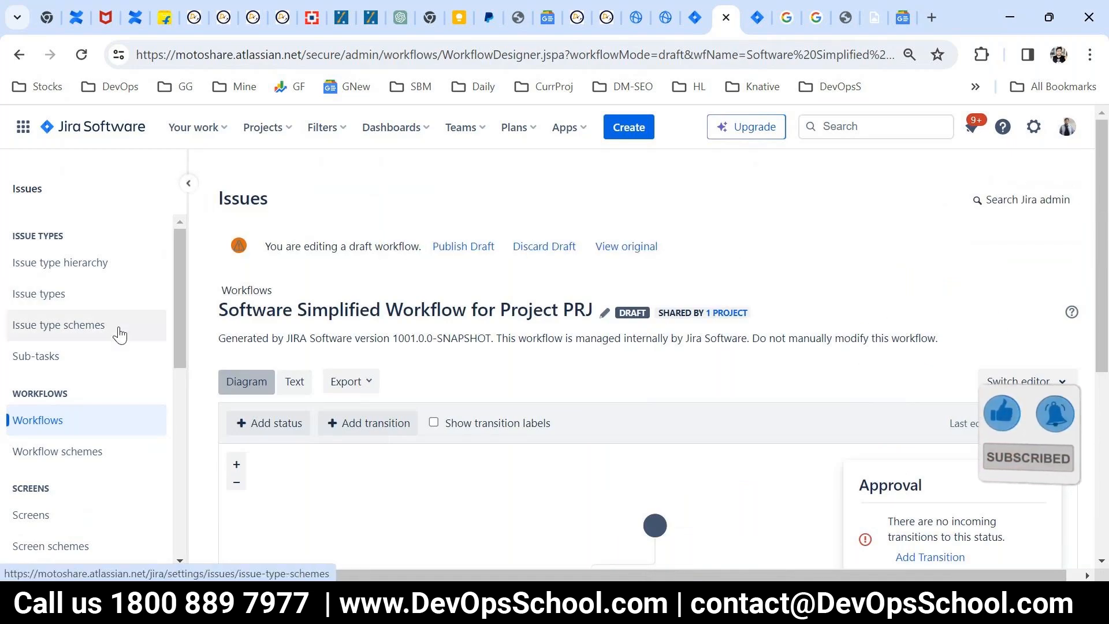
Step: Review the issue administration sections for screens, fields and issue features, and display the Jira settings categories
drag(139, 386, 110, 263)
scroll(50, 274, down, 5)
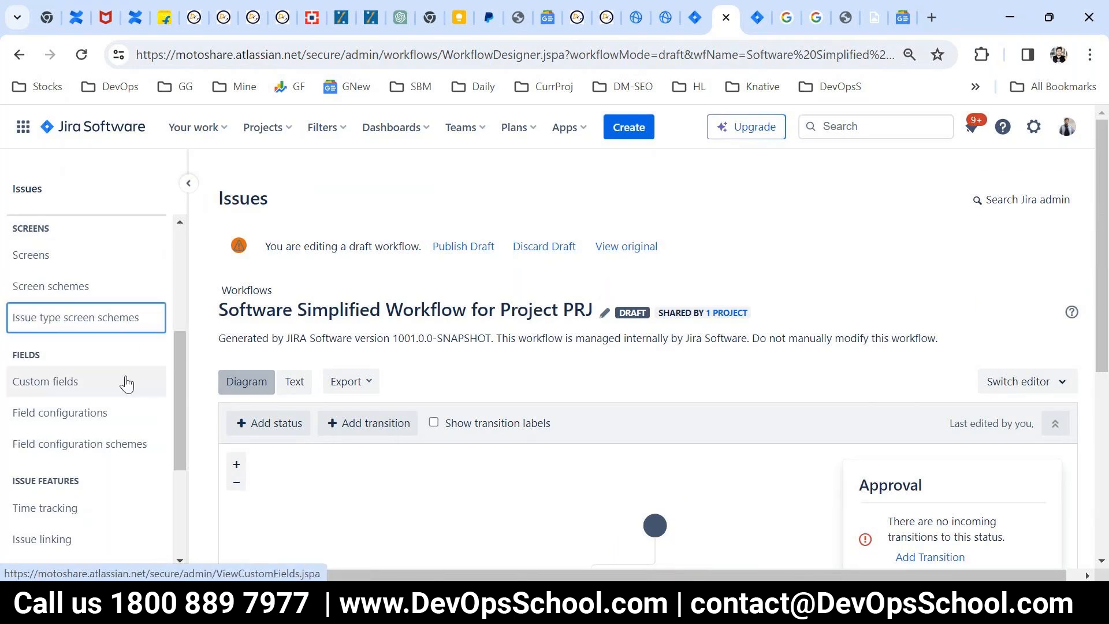
scroll(126, 383, down, 1)
drag(126, 383, 42, 285)
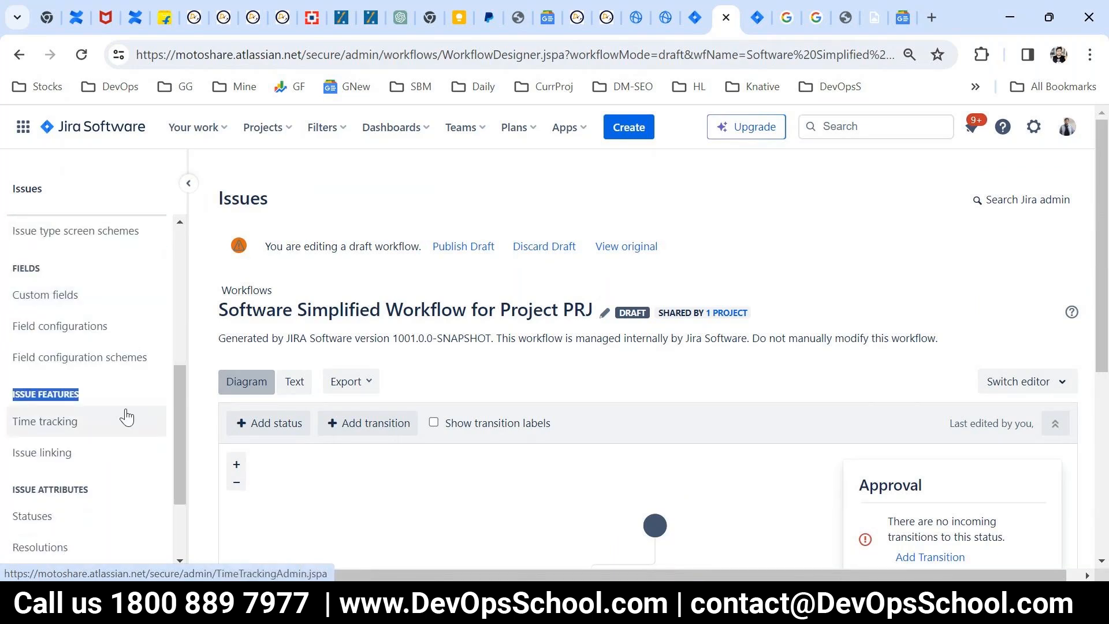
scroll(127, 416, up, 5)
click(1033, 127)
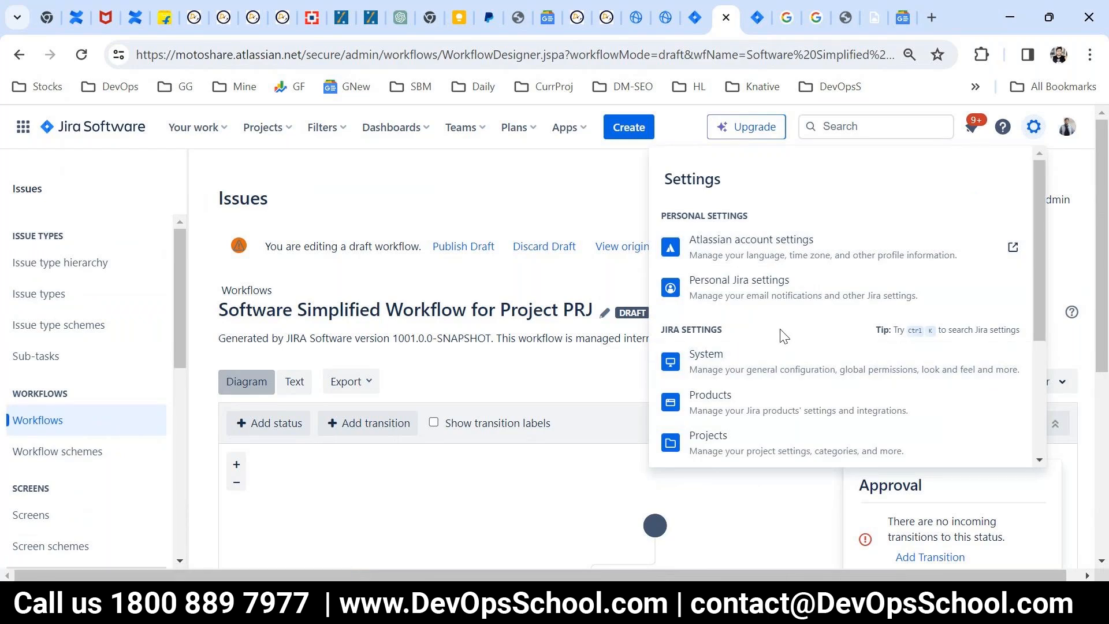
Step: Open ProjectY from the recent projects, then go to the list of all projects
click(286, 135)
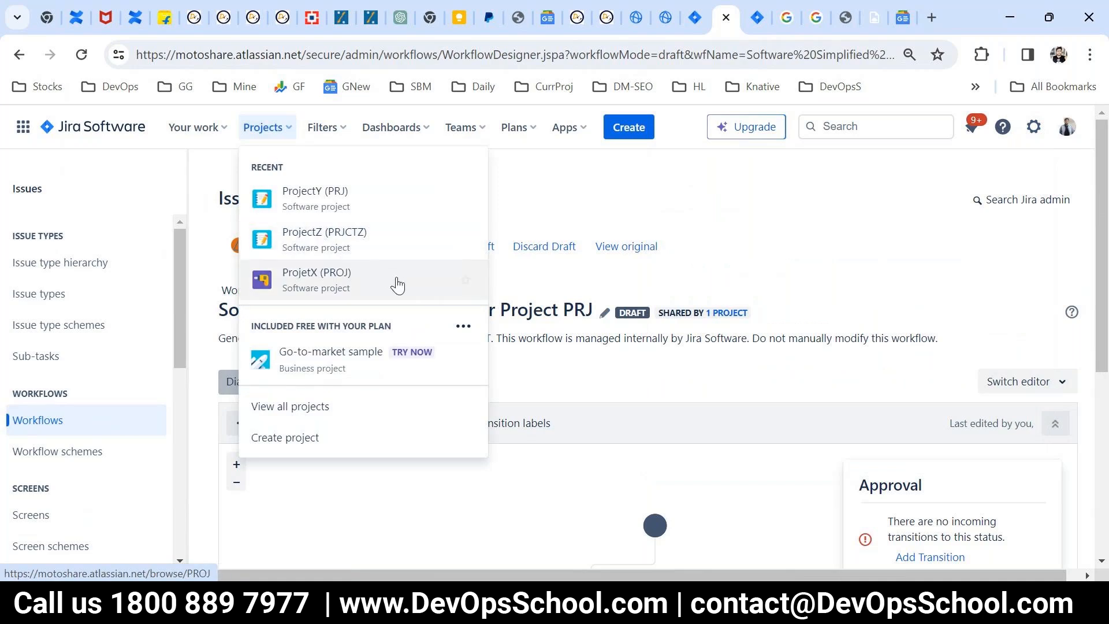
click(323, 199)
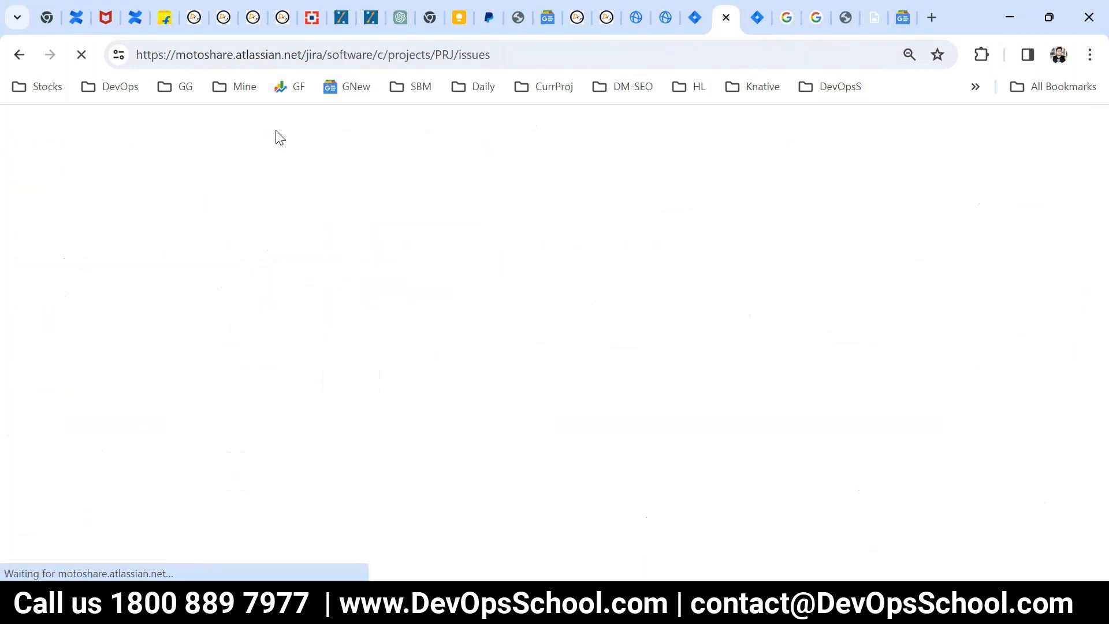
click(277, 139)
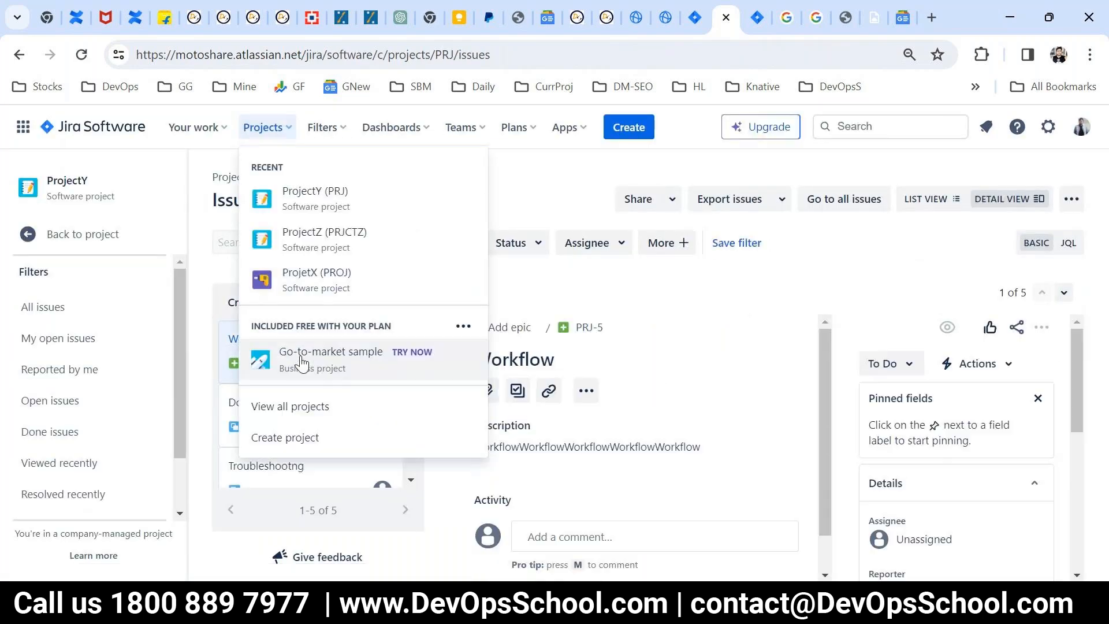
click(264, 127)
click(264, 127)
click(289, 410)
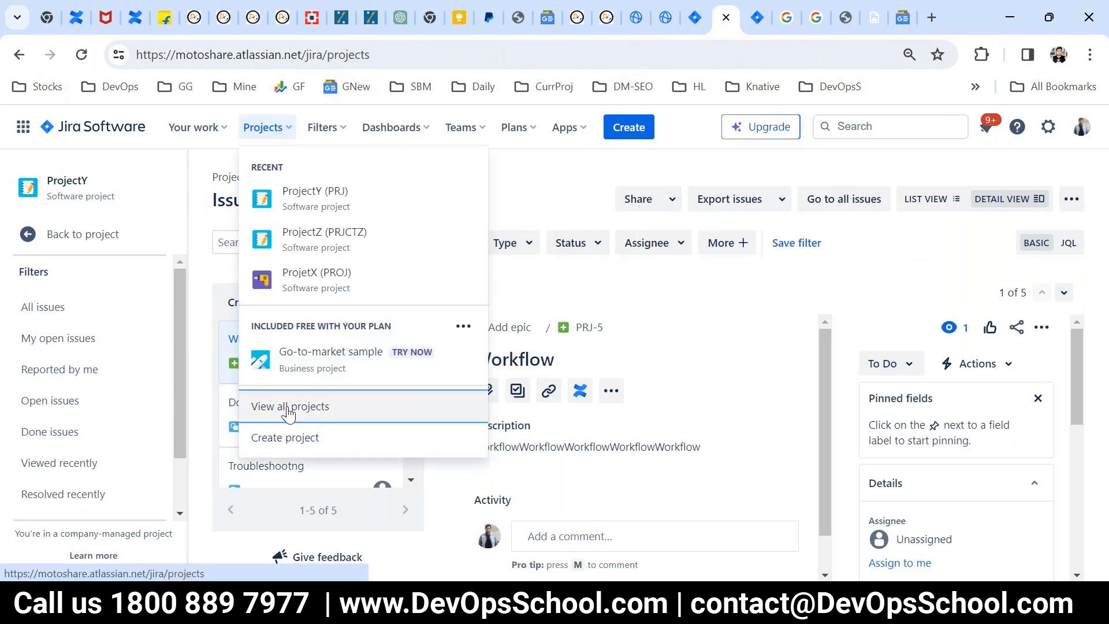
Step: Compare the management types of the listed projects, then open the team-managed ProjetX board and collapse its Quickstart guide
scroll(316, 407, down, 1)
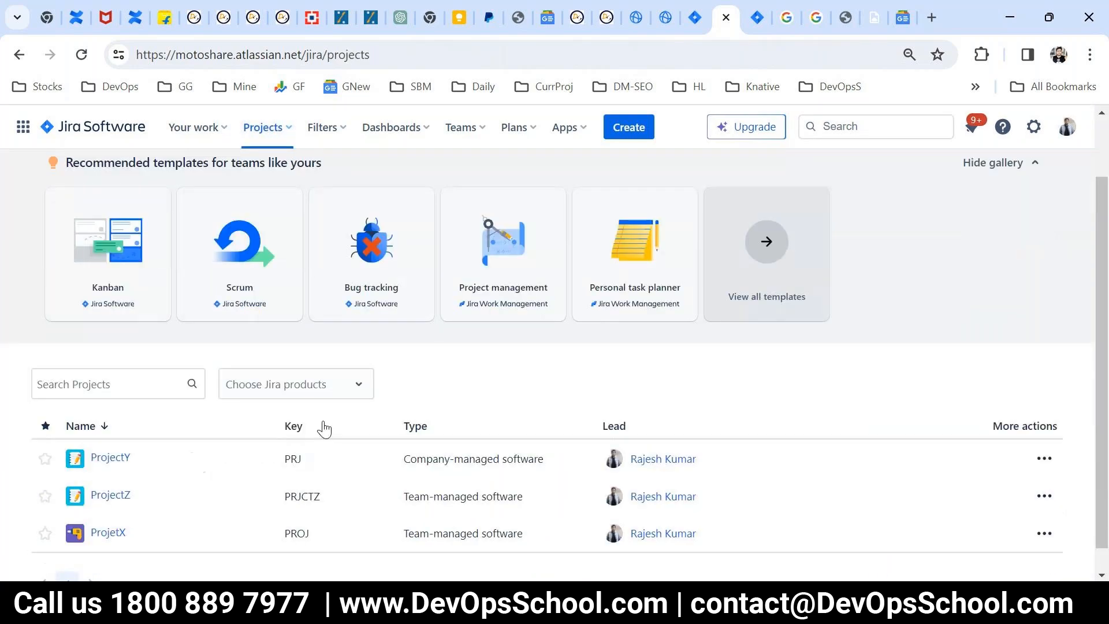
scroll(324, 429, down, 1)
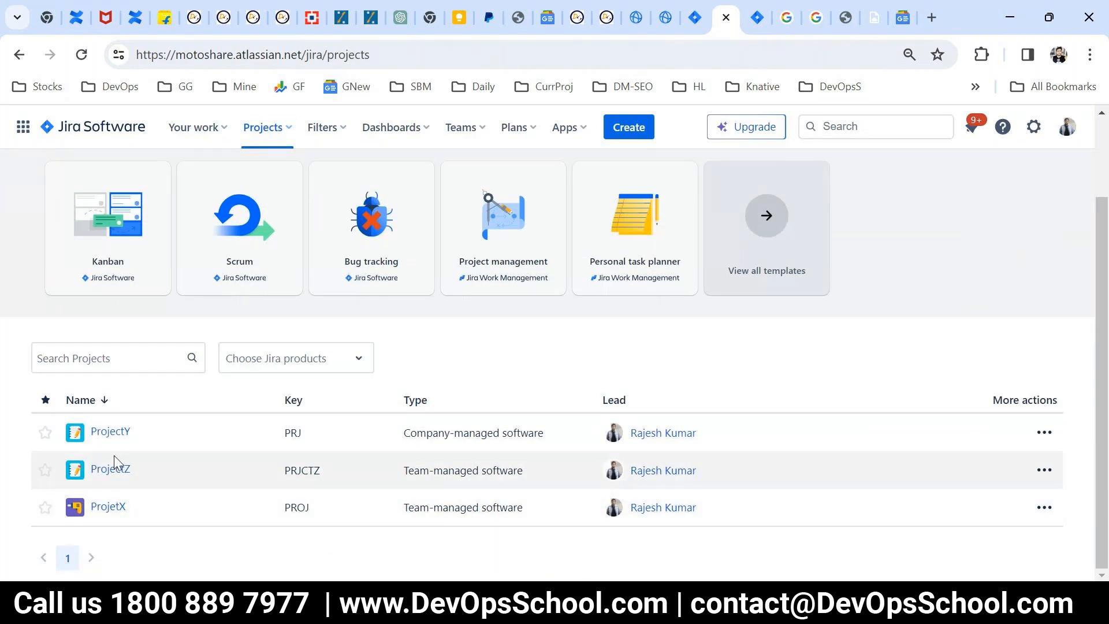
drag(513, 470, 384, 475)
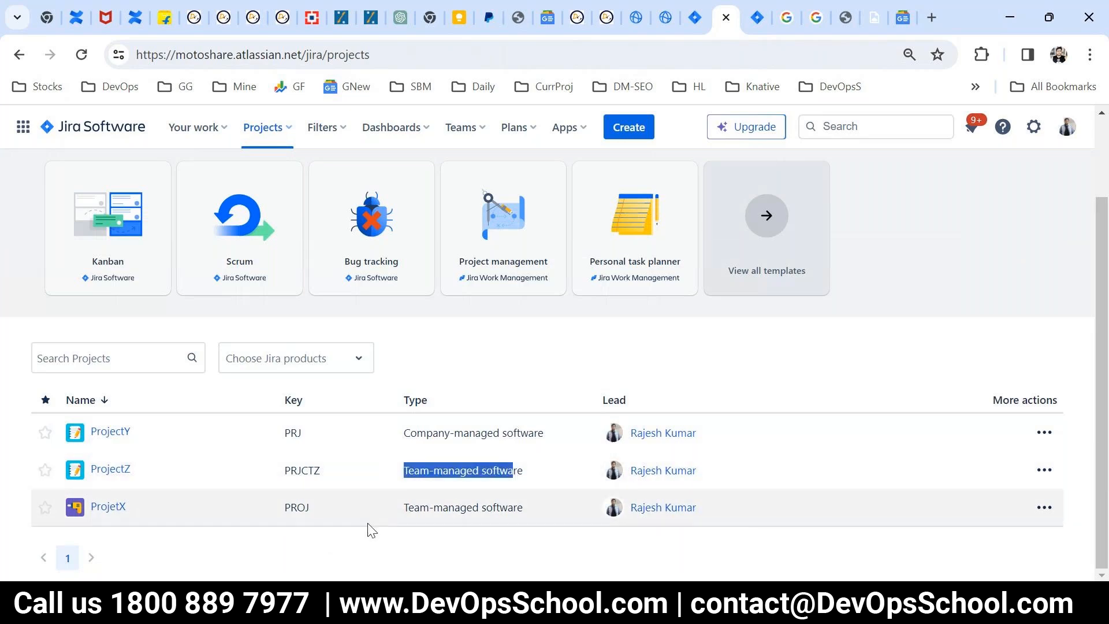
click(107, 509)
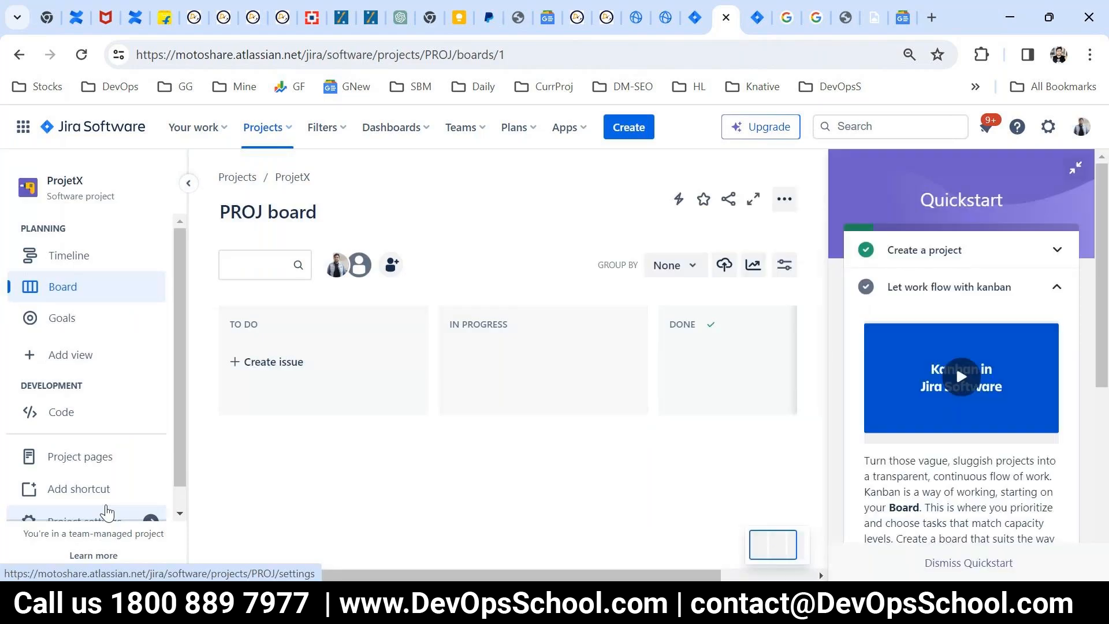
click(1075, 170)
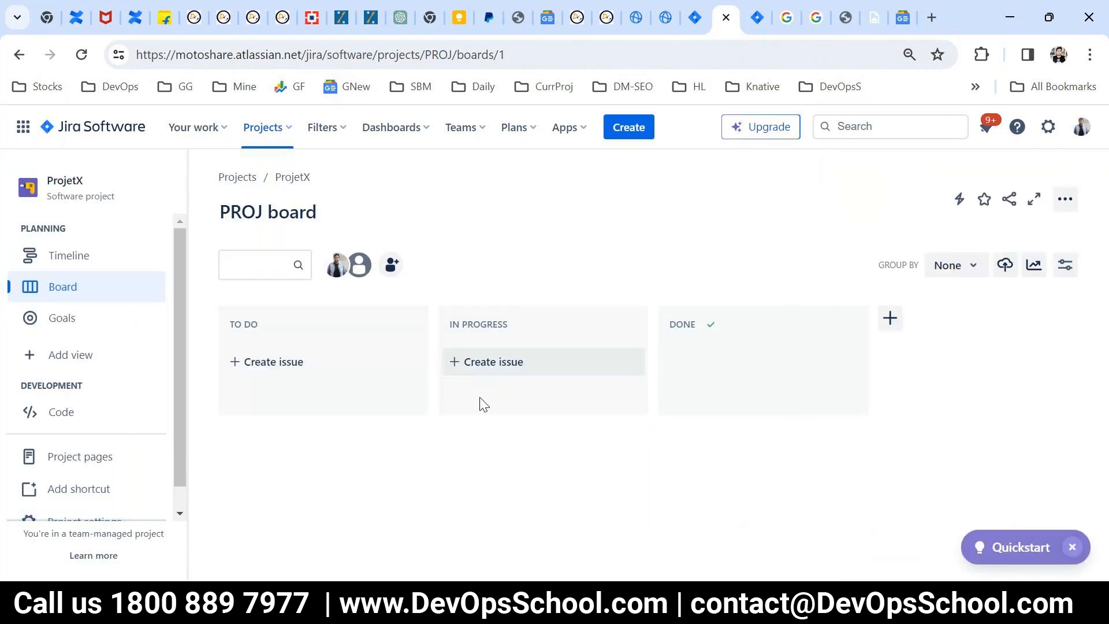
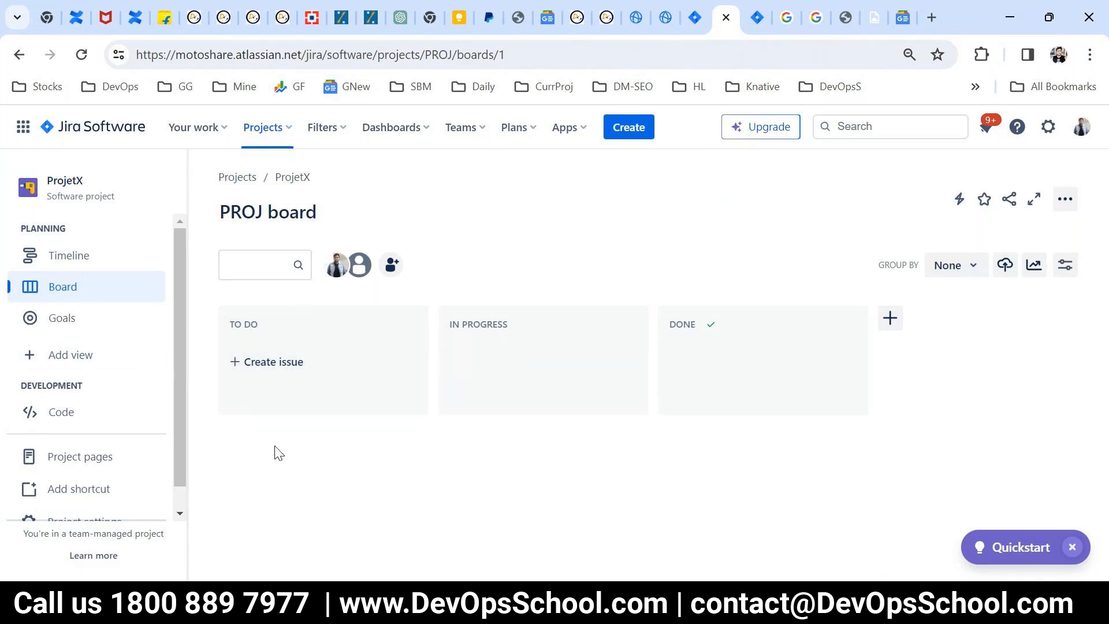
Step: Create an issue summarised "This is issues - 1" in the To Do column of the PROJ board
click(237, 367)
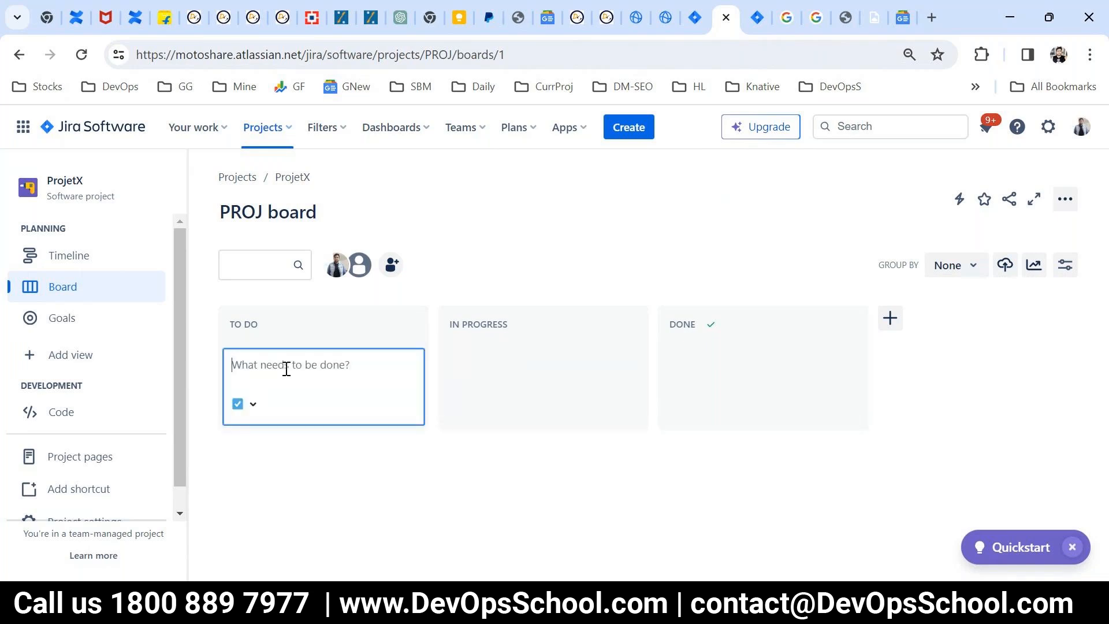
text(This is issues - 1)
key(Return)
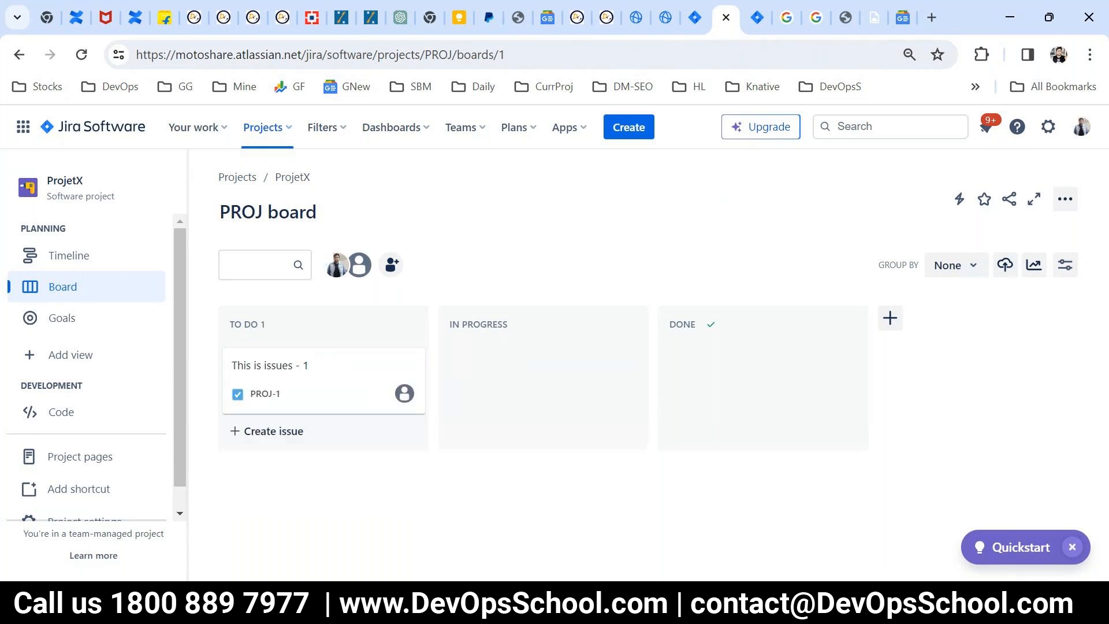
Step: Add two more To Do issues with the same summary, "This is issues - 1"
click(263, 438)
text(This is issues - 1)
key(Return)
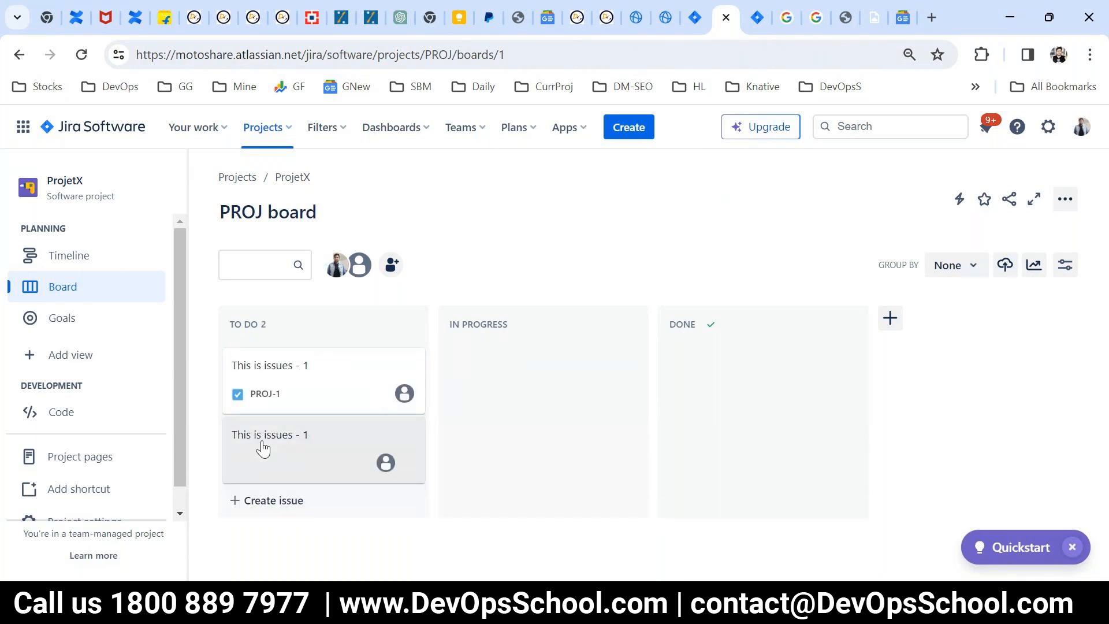
click(279, 512)
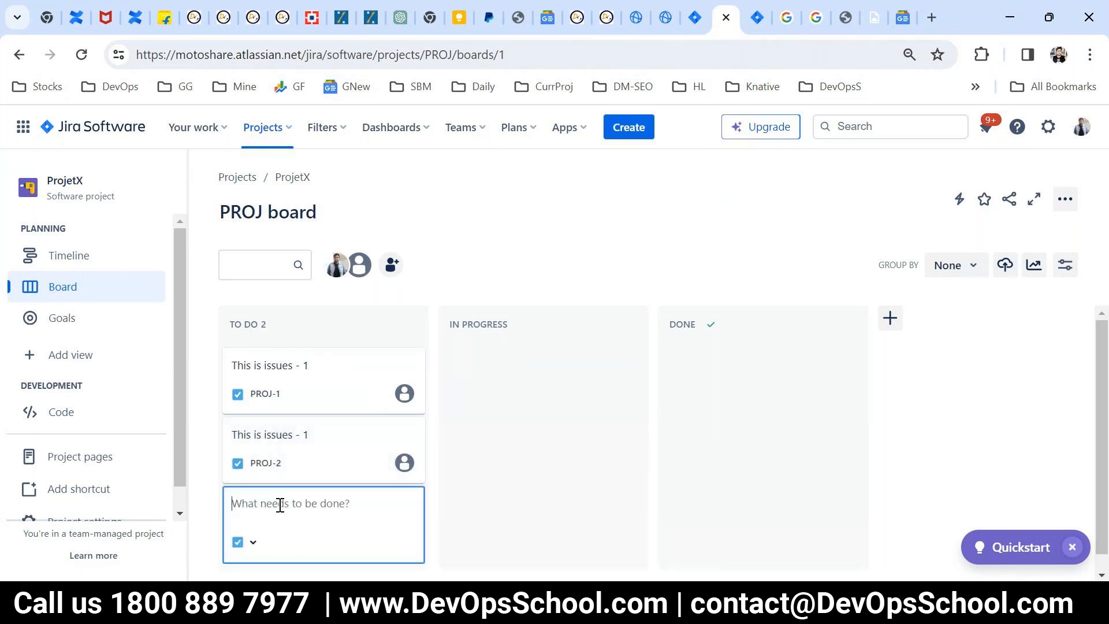
text(This is issues - 1)
key(Return)
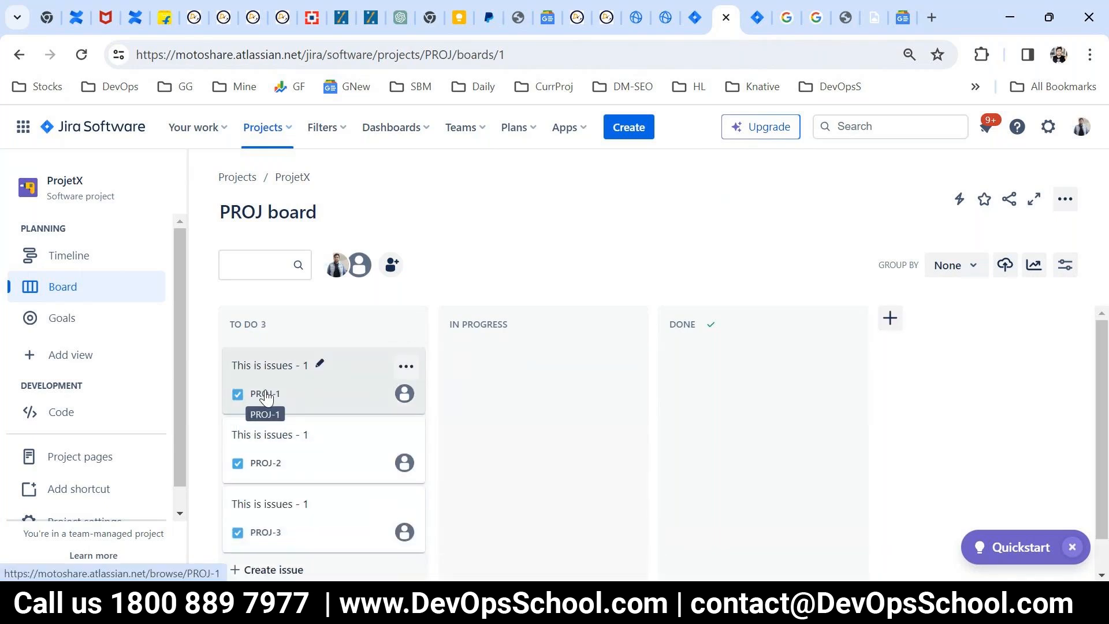
Step: Inspect the details of issue PROJ-1, close them, and look over the To Do cards
click(254, 397)
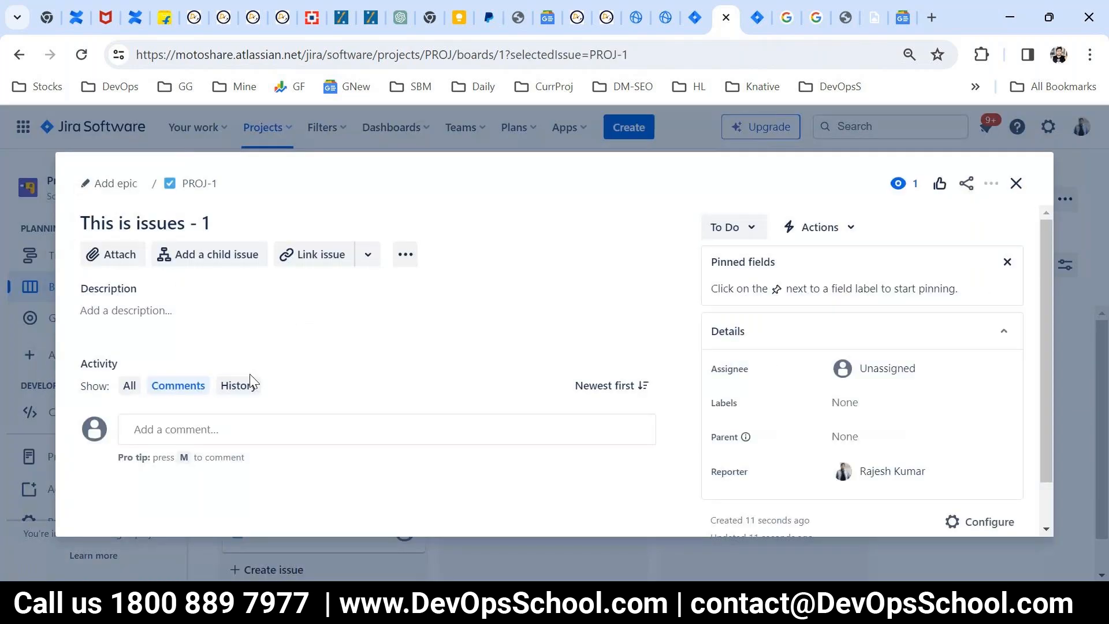
click(1018, 185)
scroll(407, 470, down, 2)
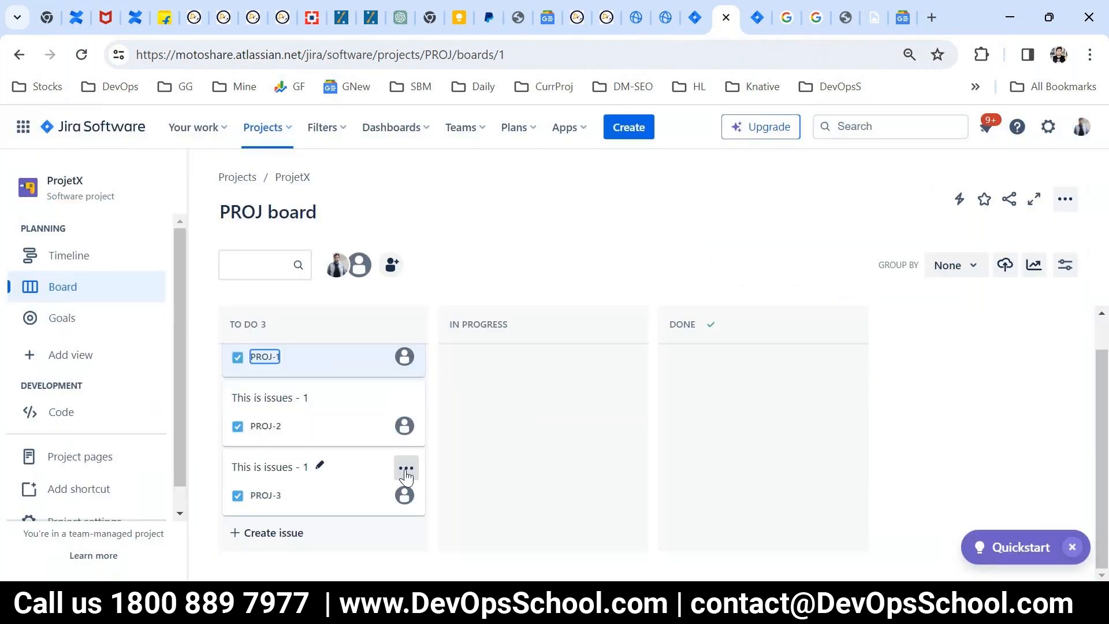
scroll(483, 500, up, 1)
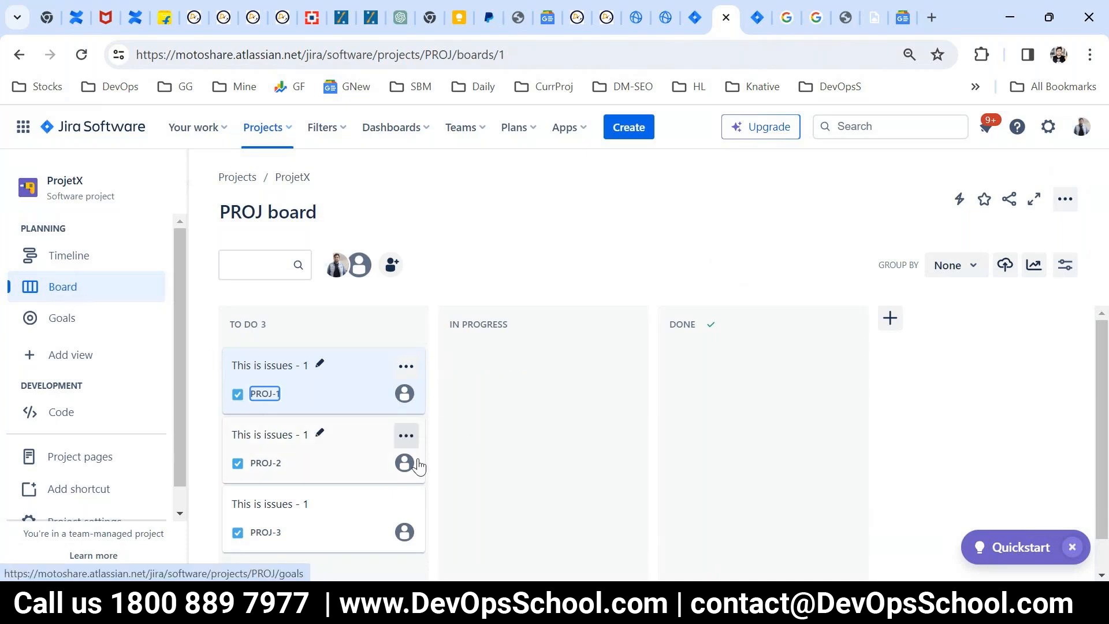
Step: Move issue PROJ-1 to Done and issues PROJ-2 and PROJ-3 to In Progress
drag(364, 393, 704, 404)
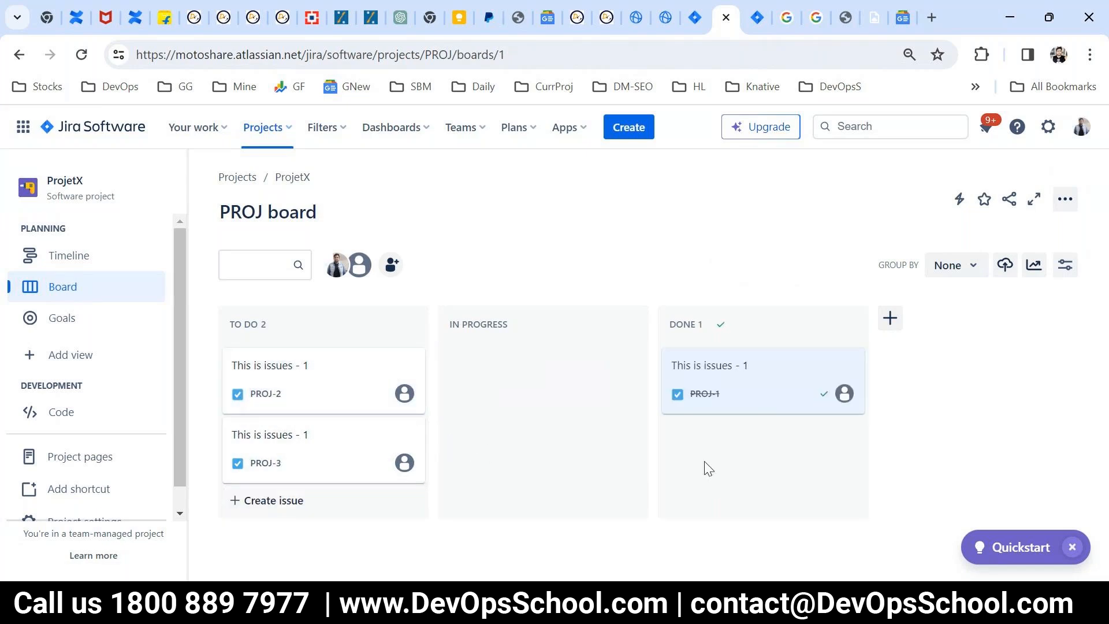
drag(277, 403, 456, 420)
drag(314, 463, 506, 430)
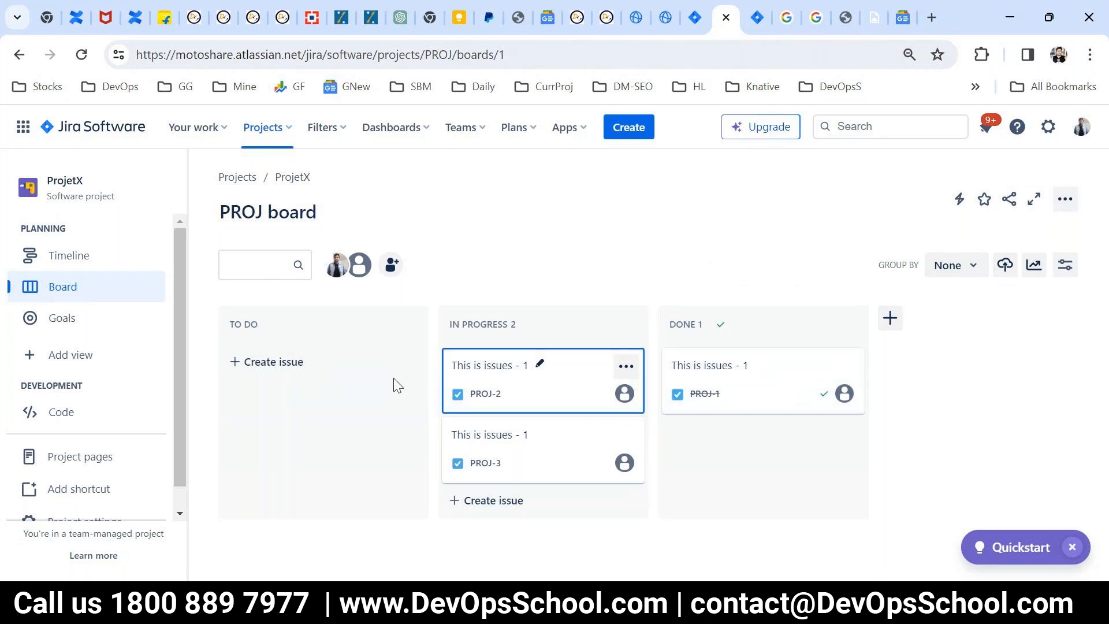
Step: Open ProjectZ from the recent projects and go from its empty board to the backlog
click(261, 133)
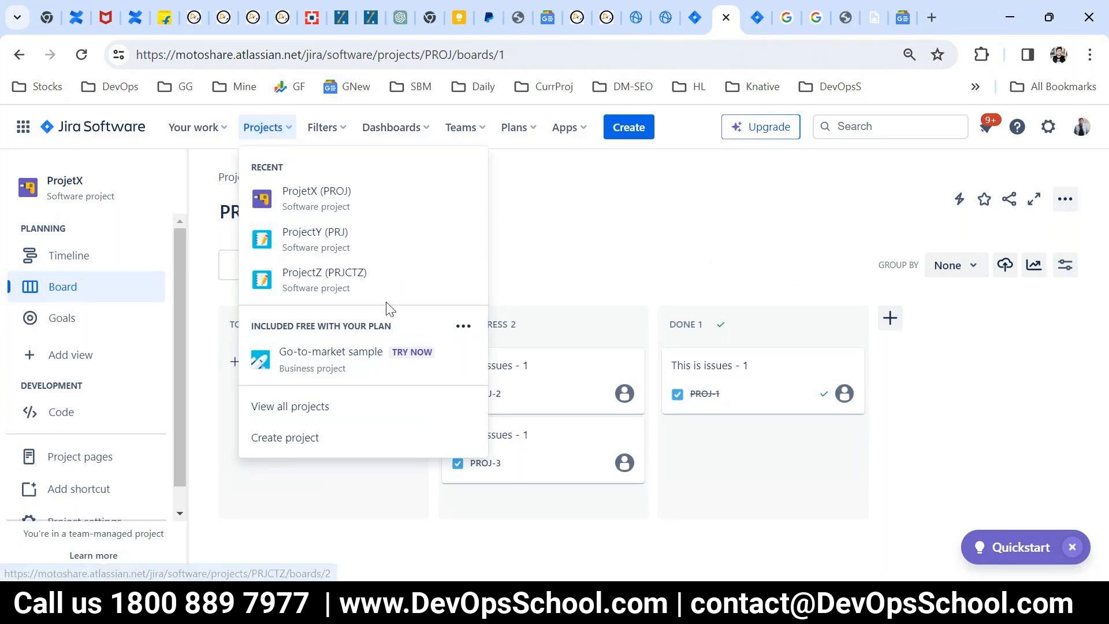
click(365, 286)
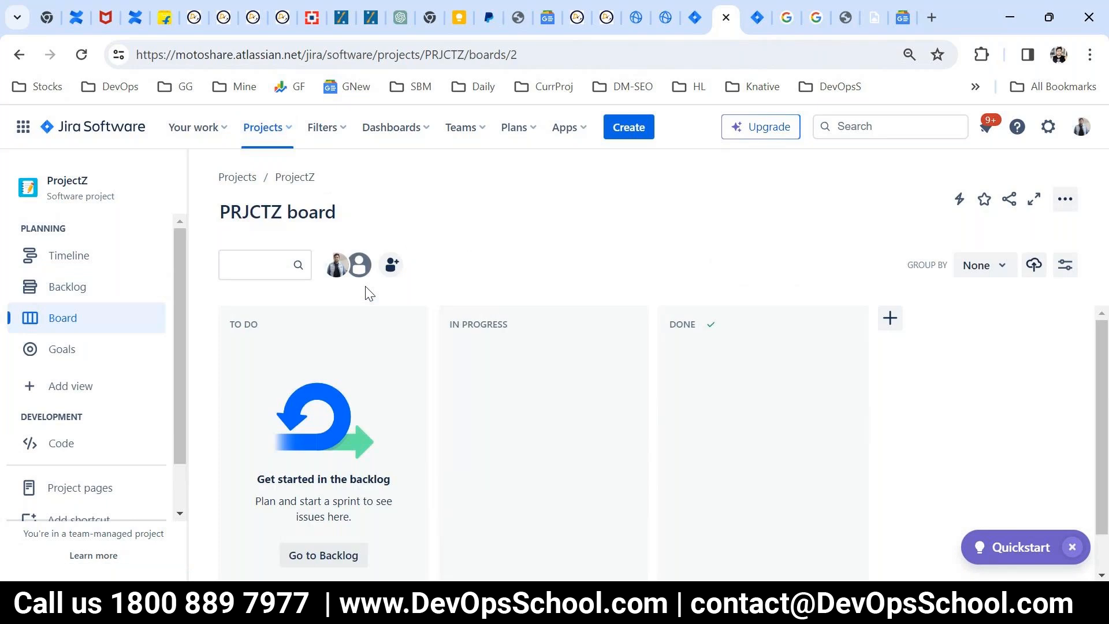
scroll(375, 430, down, 1)
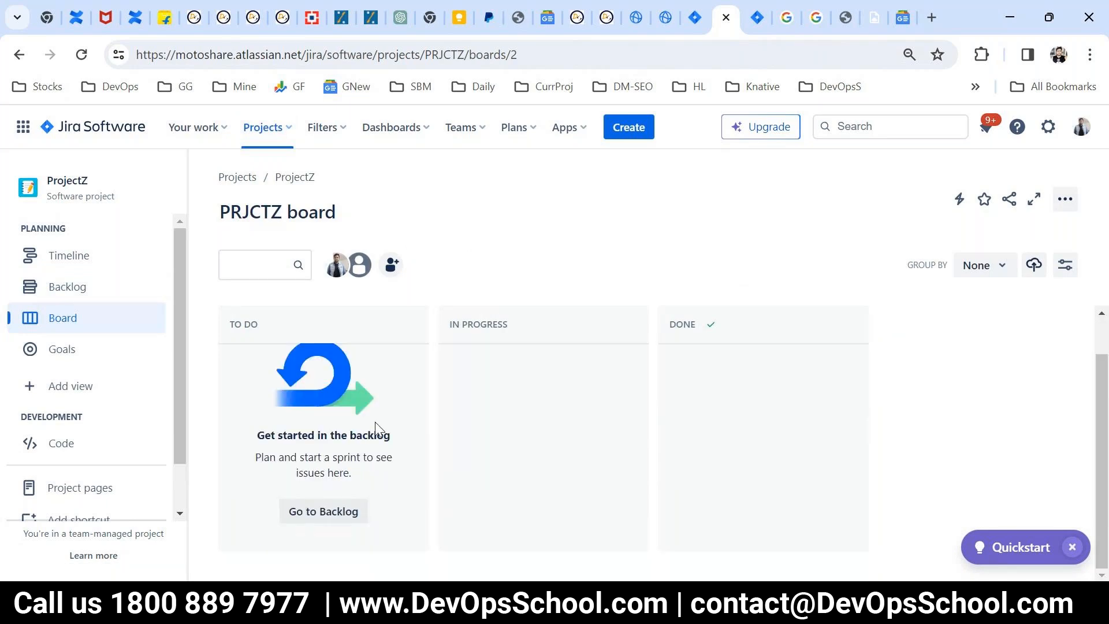
scroll(298, 366, up, 1)
scroll(306, 393, down, 1)
click(321, 518)
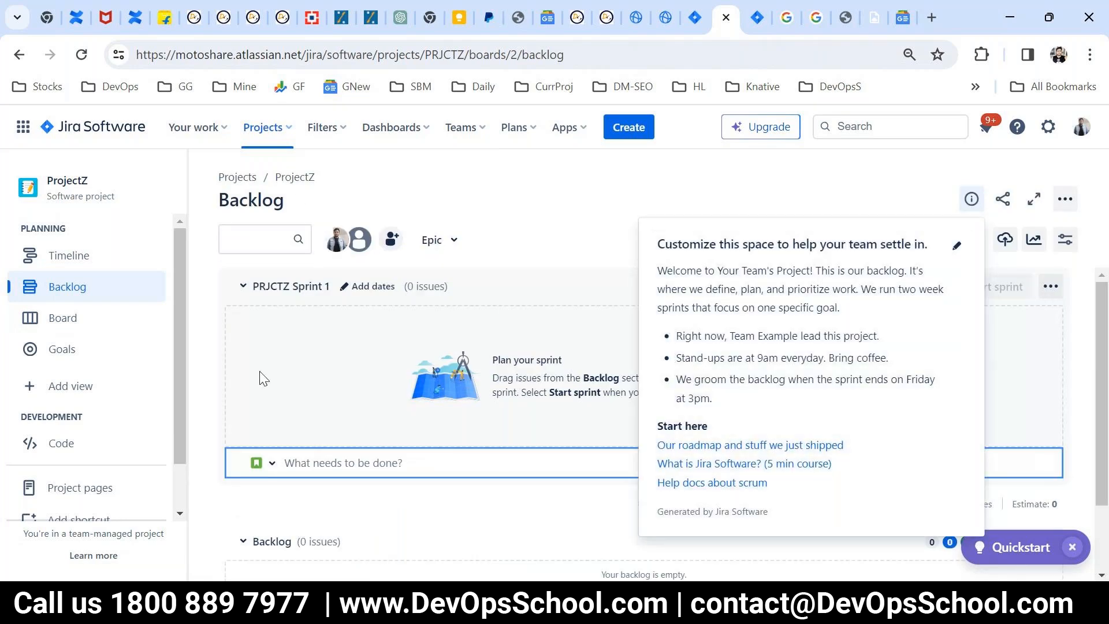
Step: Dismiss the backlog's welcome note and examine the PRJCTZ Sprint 1 and Backlog sections
click(208, 357)
scroll(382, 466, down, 2)
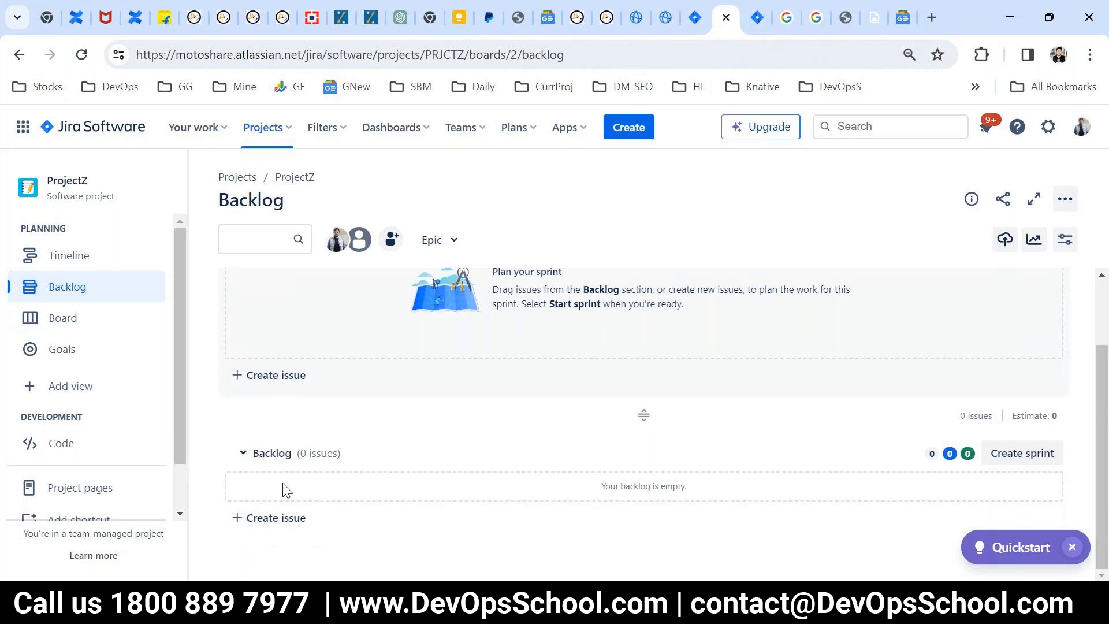
drag(254, 456, 358, 463)
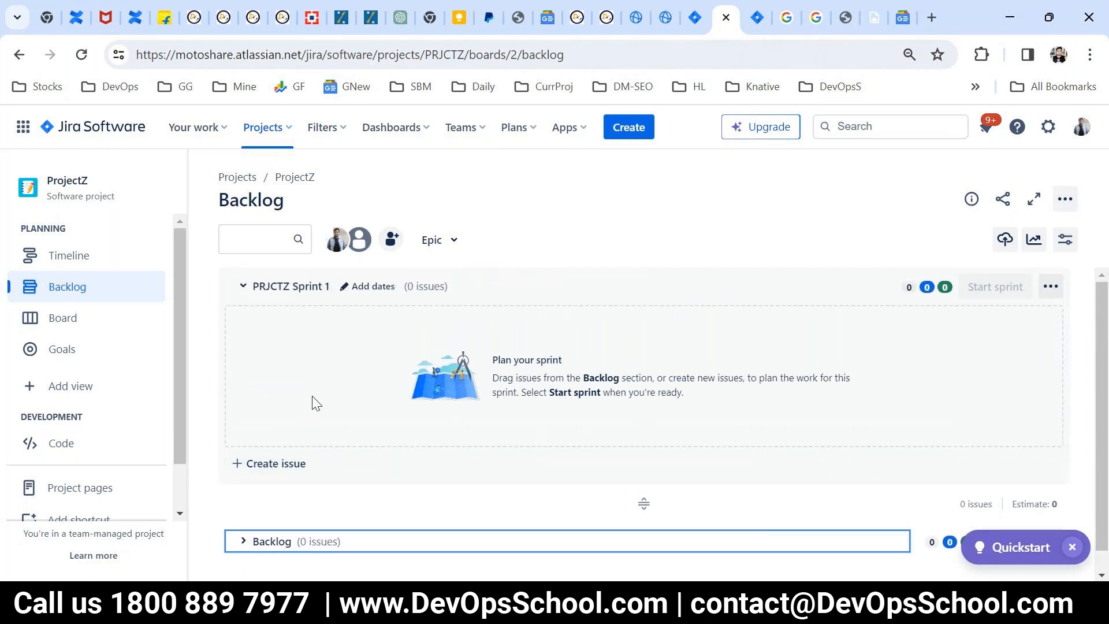
click(224, 279)
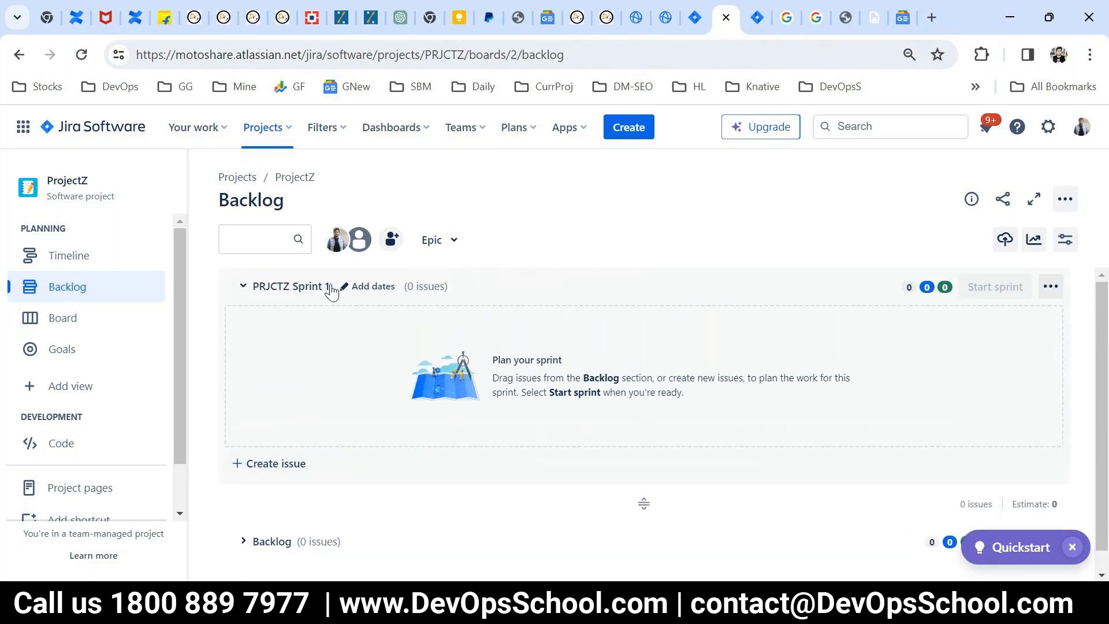
scroll(532, 424, down, 1)
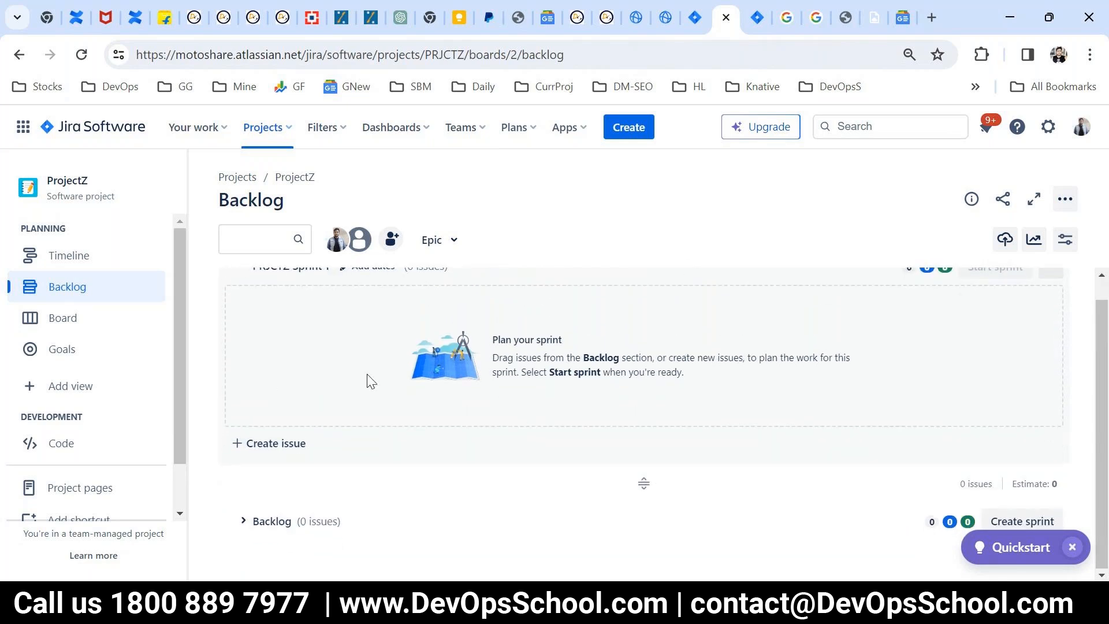
click(450, 529)
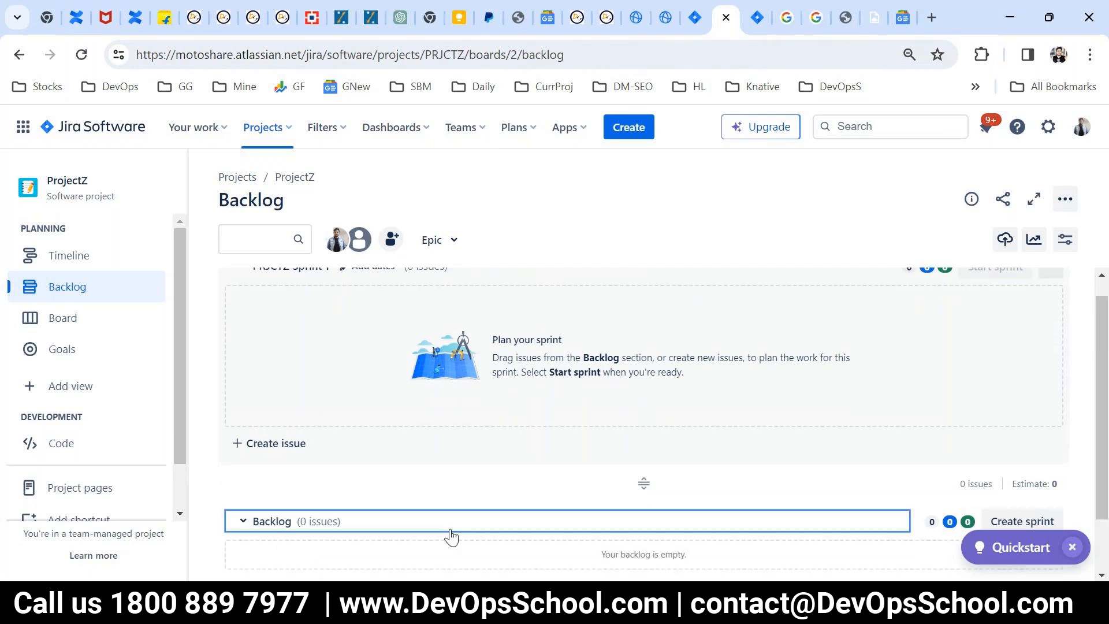
Step: Create three backlog issues named "This is Backlog 1", "This is Backlog 2" and "This is Backlog 3"
scroll(451, 535, down, 1)
click(317, 520)
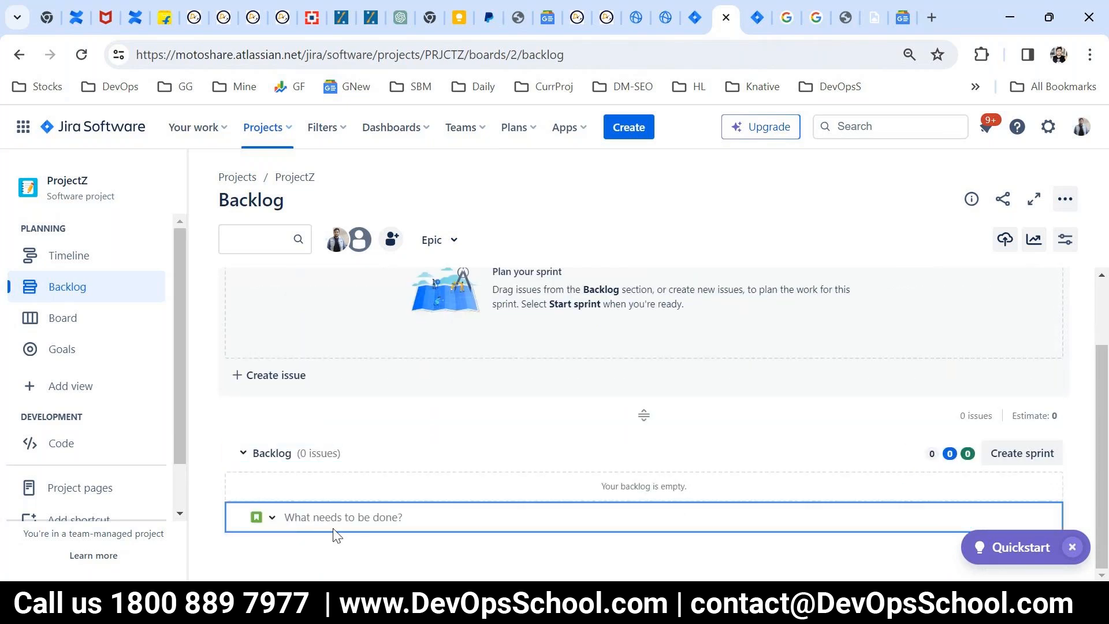
text(This is Backlog 1)
key(Return)
text(This is Backlog )
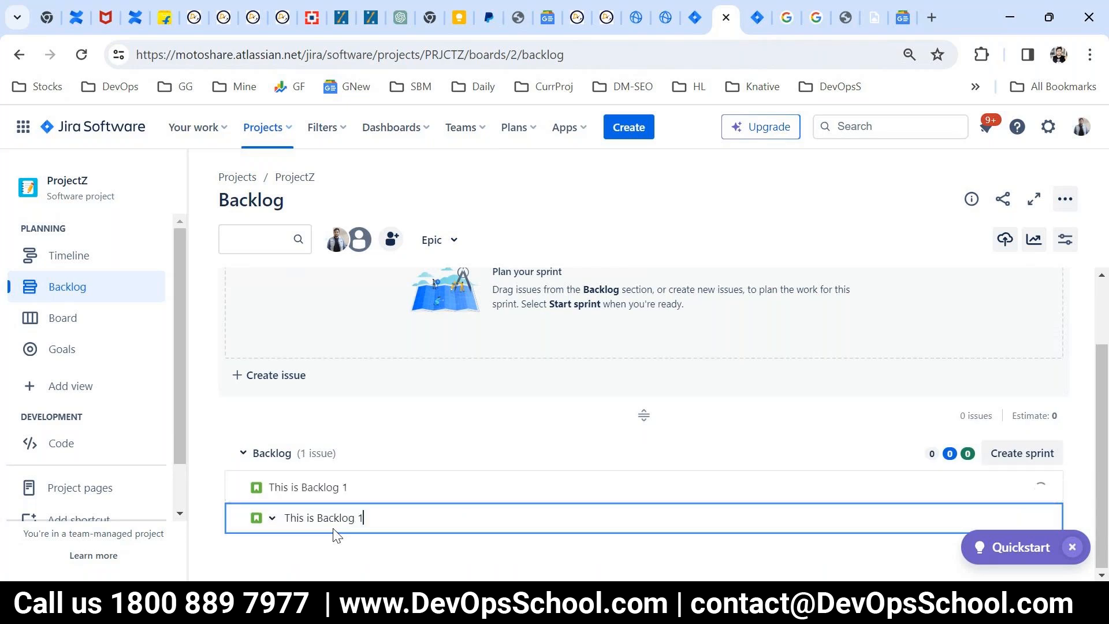
text(2)
key(Return)
text(This is Backlog 3)
key(Return)
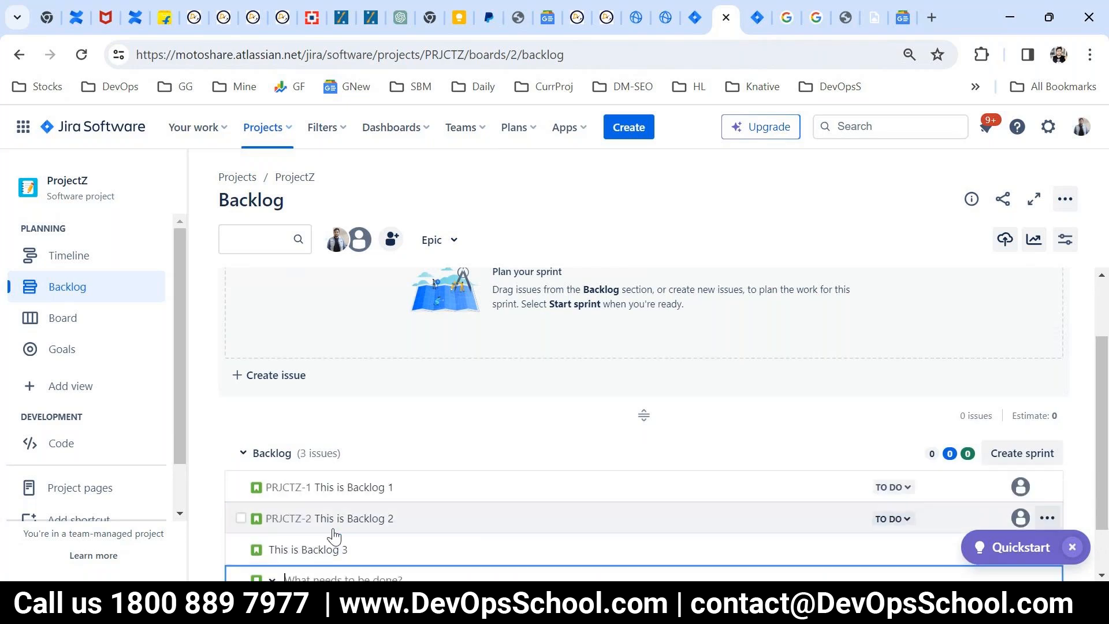
Step: Add three more backlog issues named "This is Backlog 5", "This is Backlog 6" and "This is Backlog 7"
text(This is Backlog 1)
key(BackSpace)
text(5)
key(Return)
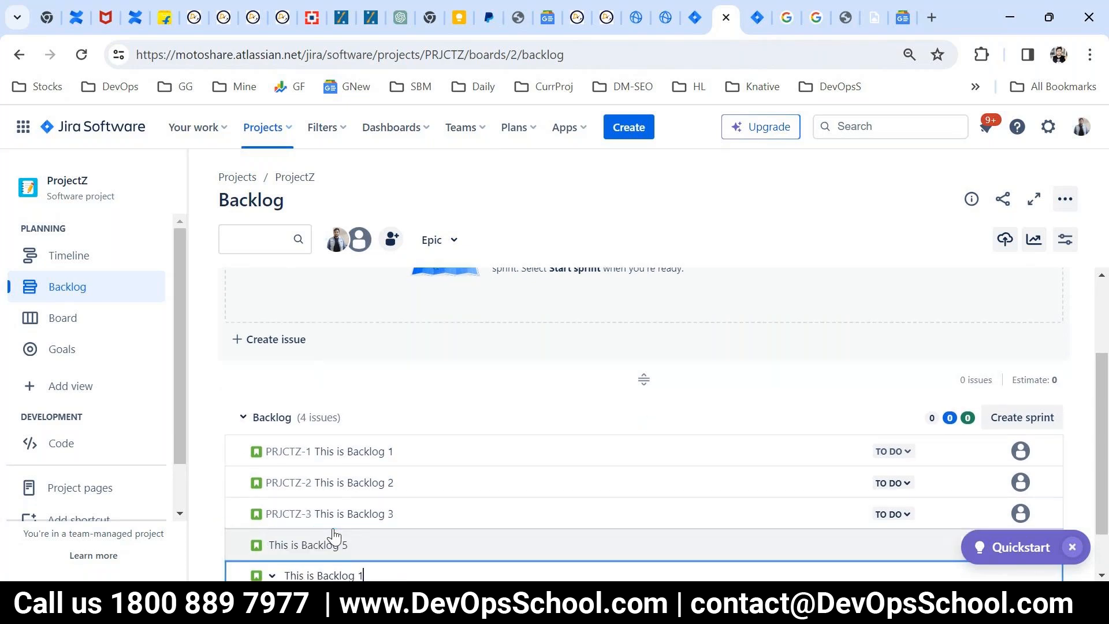
key(BackSpace)
text(6)
key(Return)
key(BackSpace)
text(7)
key(Return)
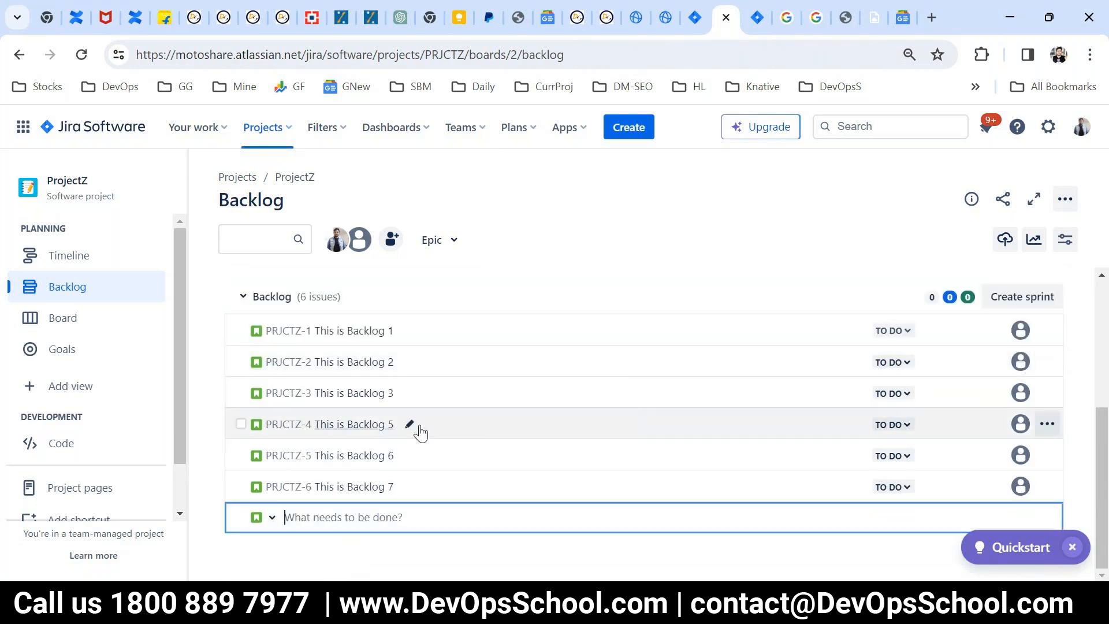
Step: Move the issues "This is Backlog 1" and "This is Backlog 2" from the backlog into PRJCTZ Sprint 1
scroll(420, 432, up, 3)
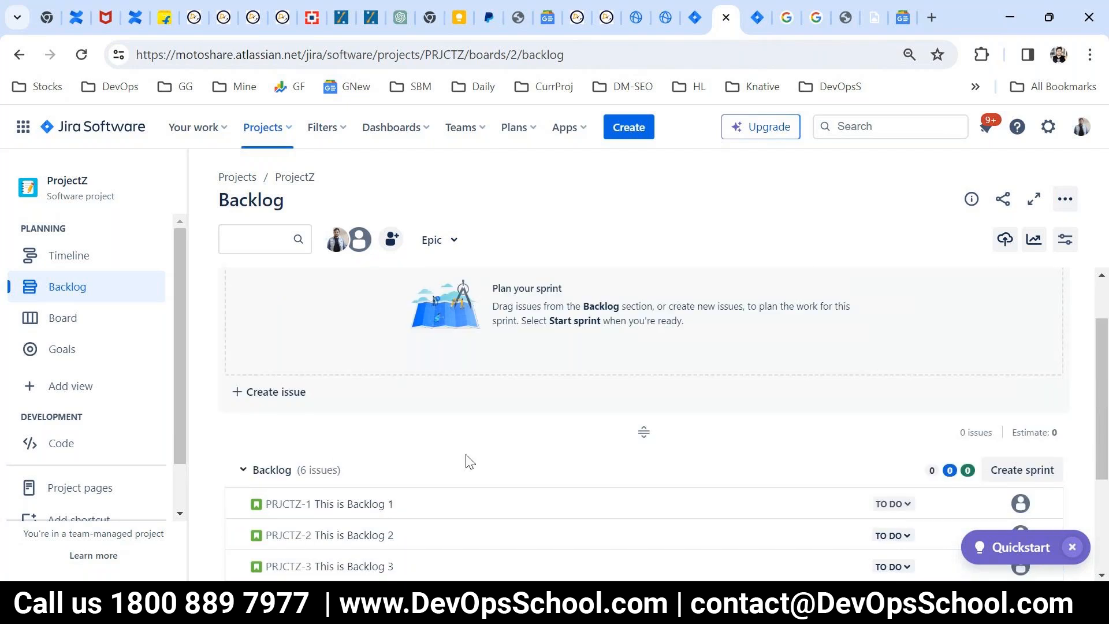
scroll(467, 461, down, 2)
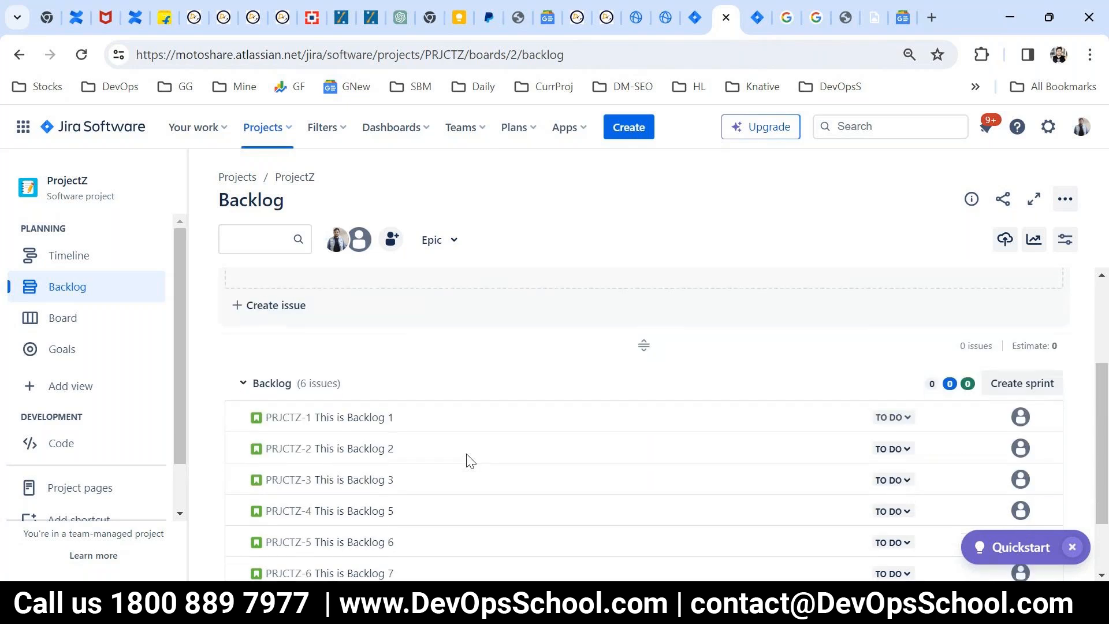
scroll(407, 448, up, 3)
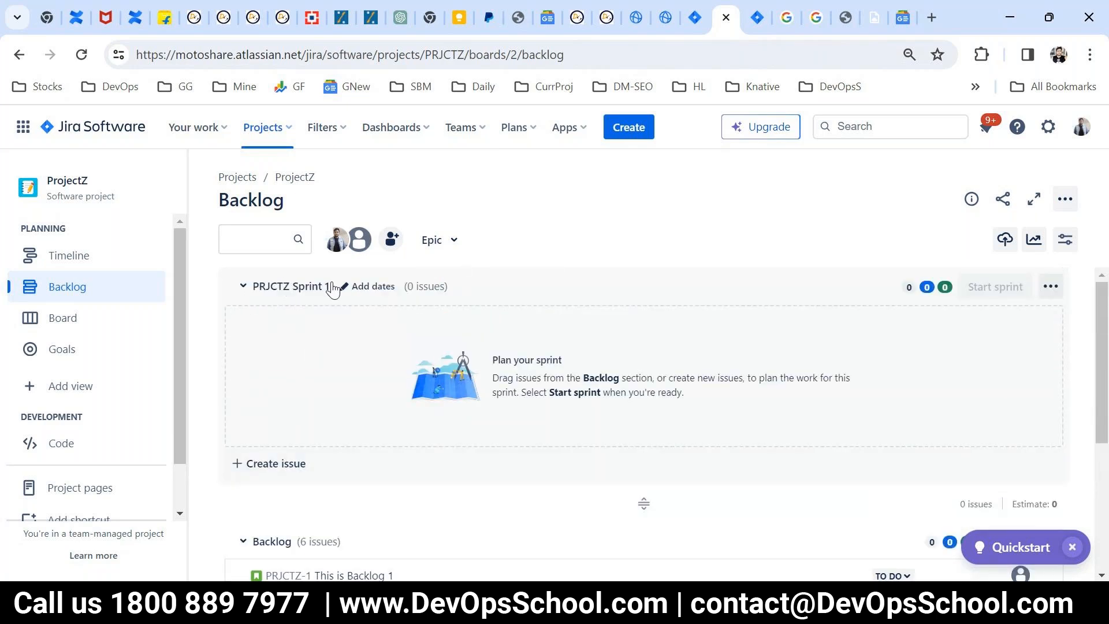
click(258, 284)
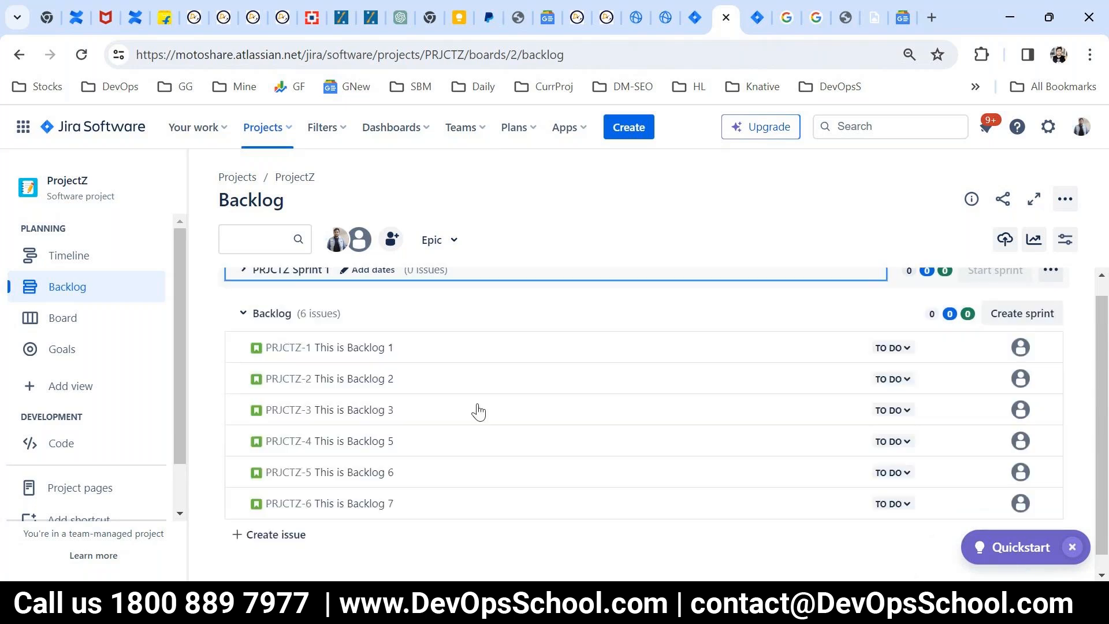
click(242, 294)
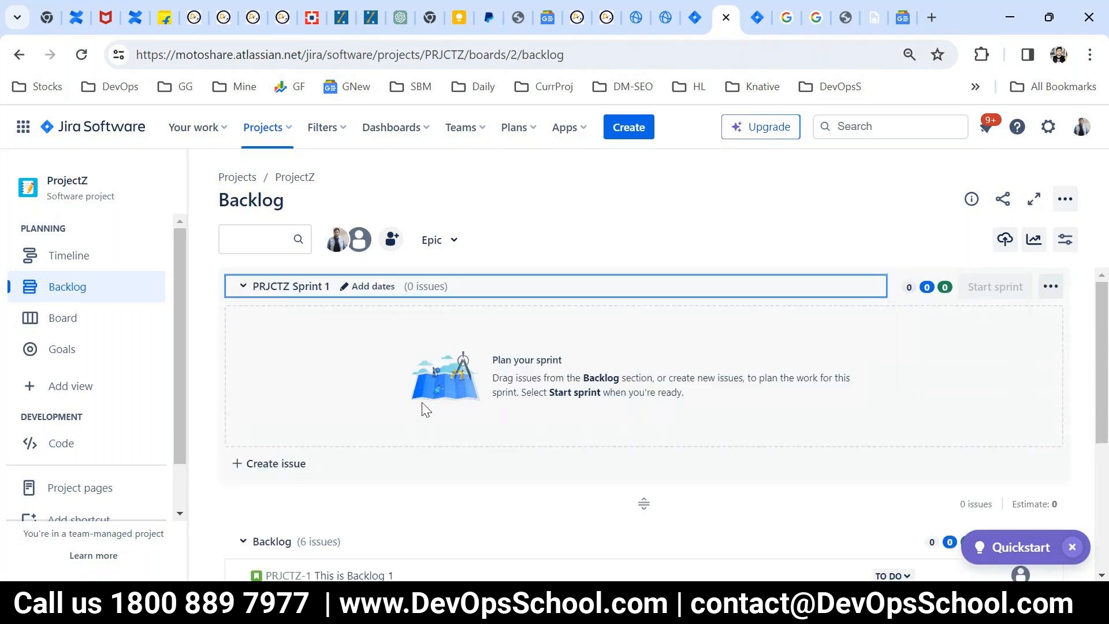
scroll(424, 409, down, 3)
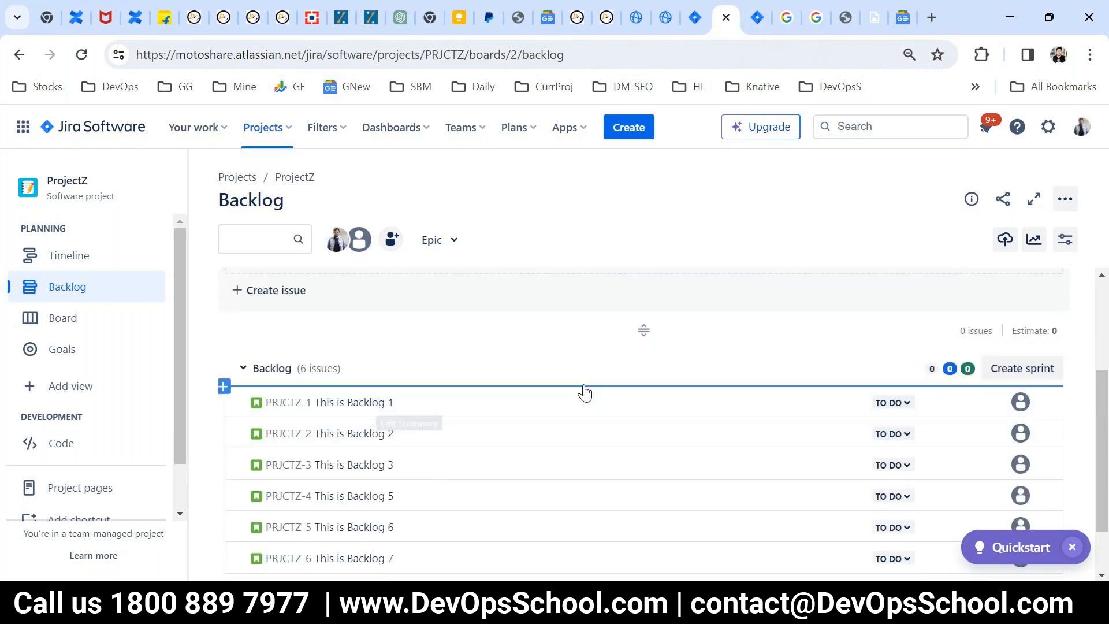
scroll(486, 510, up, 2)
drag(476, 496, 436, 362)
drag(470, 453, 428, 333)
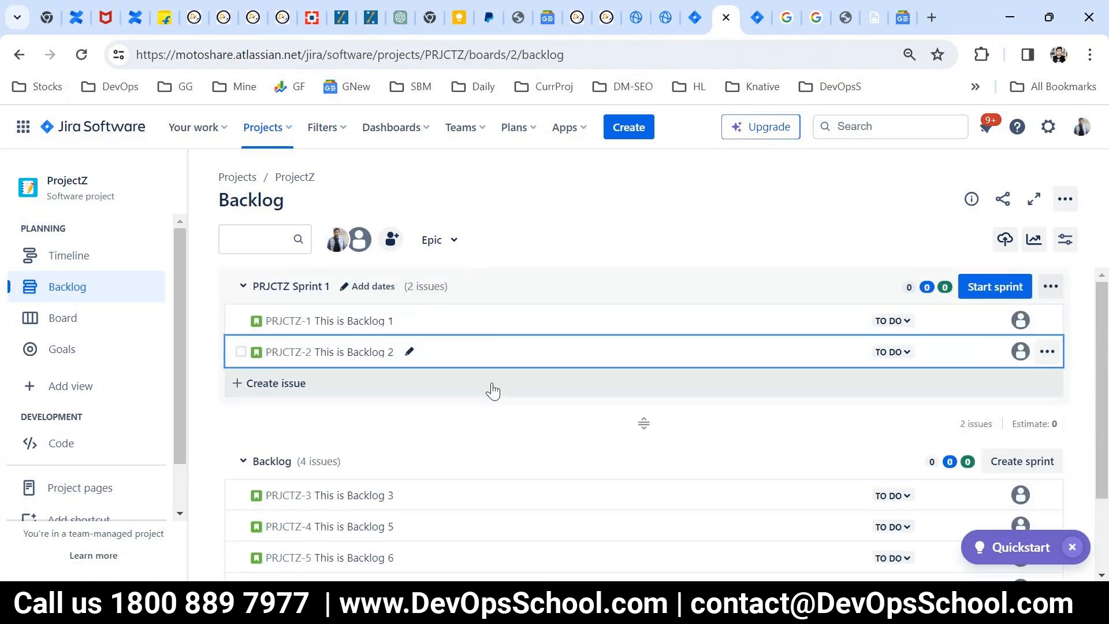
Step: Start PRJCTZ Sprint 1, keeping its proposed name and two-week duration
click(981, 291)
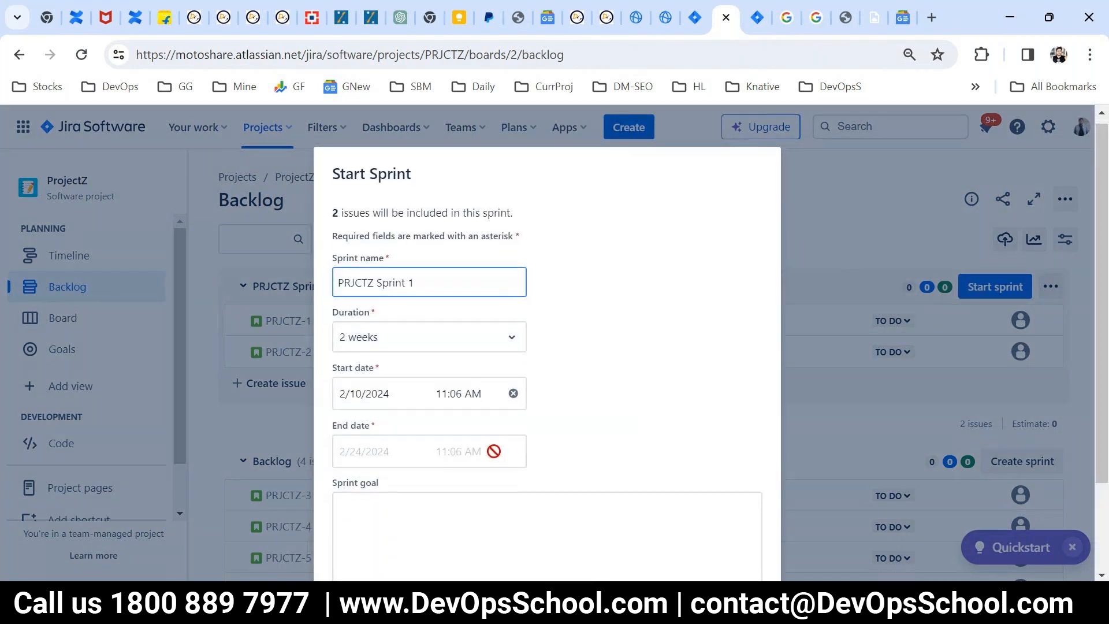
scroll(493, 448, down, 2)
click(735, 499)
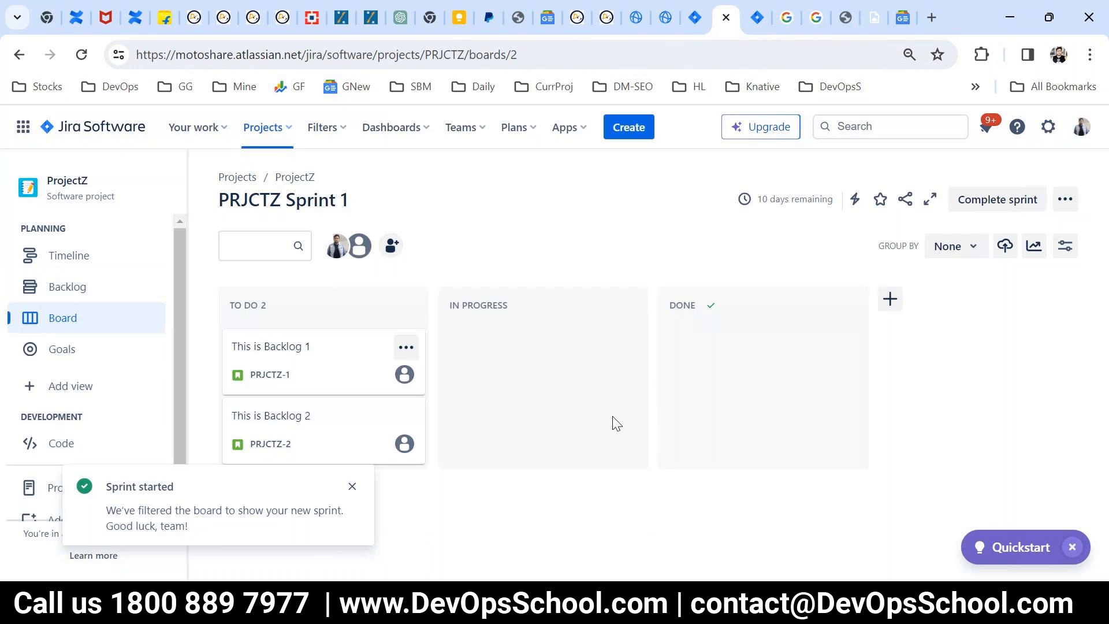
Step: Move both sprint issues to In Progress, then move "This is Backlog 2" on to Done
drag(358, 390, 524, 366)
drag(285, 380, 543, 424)
drag(489, 374, 634, 408)
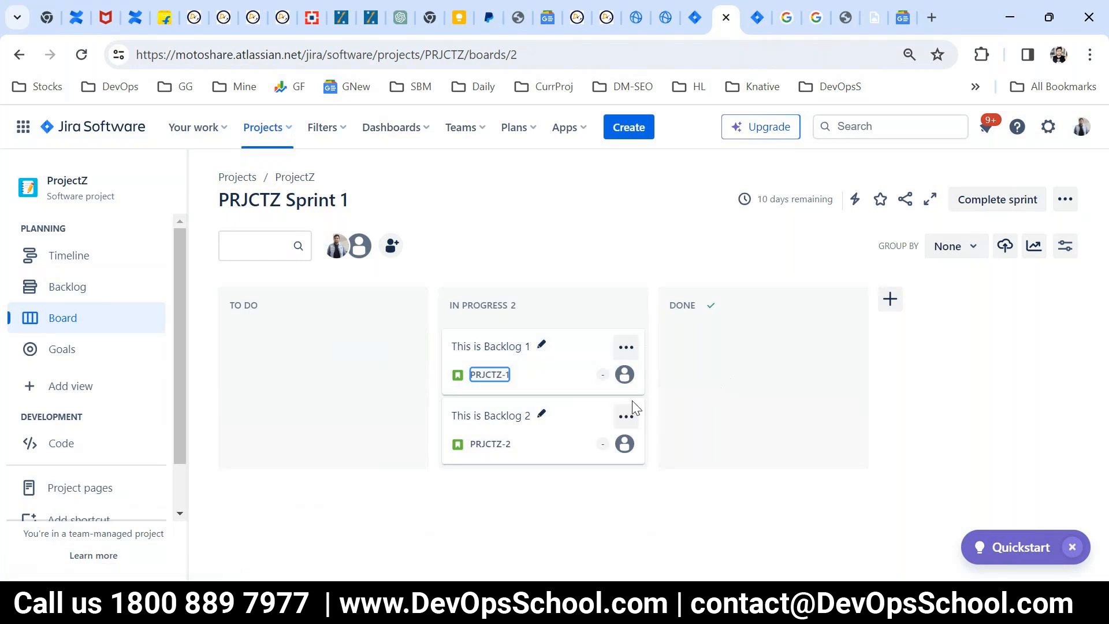
drag(570, 448, 736, 412)
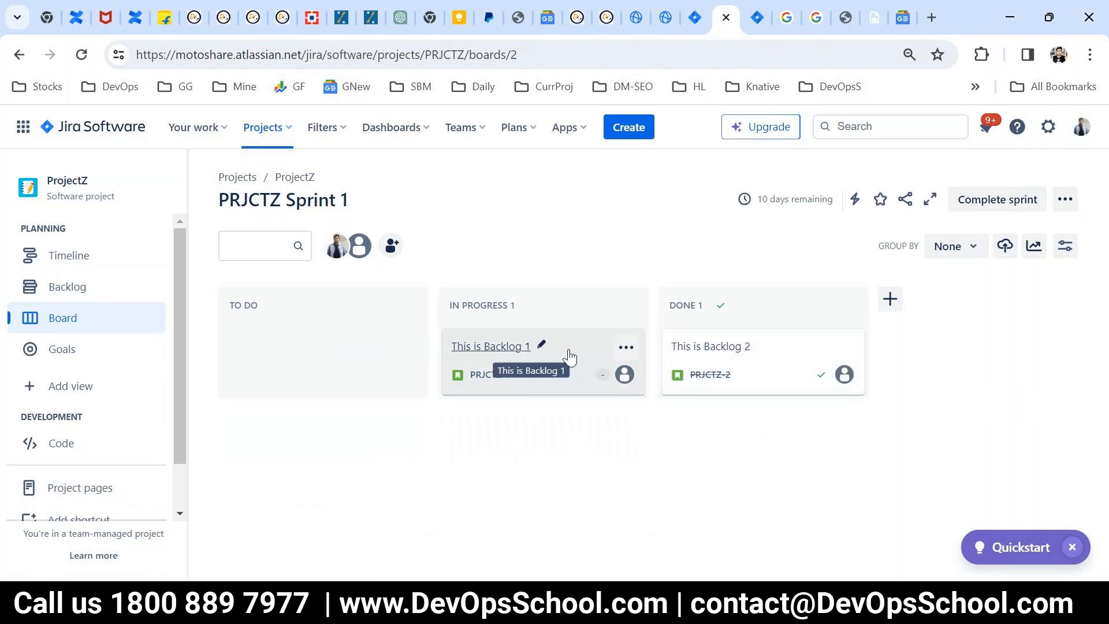
Step: Complete PRJCTZ Sprint 1, moving its open issue to a new sprint, and skip creating a retrospective page
click(1007, 201)
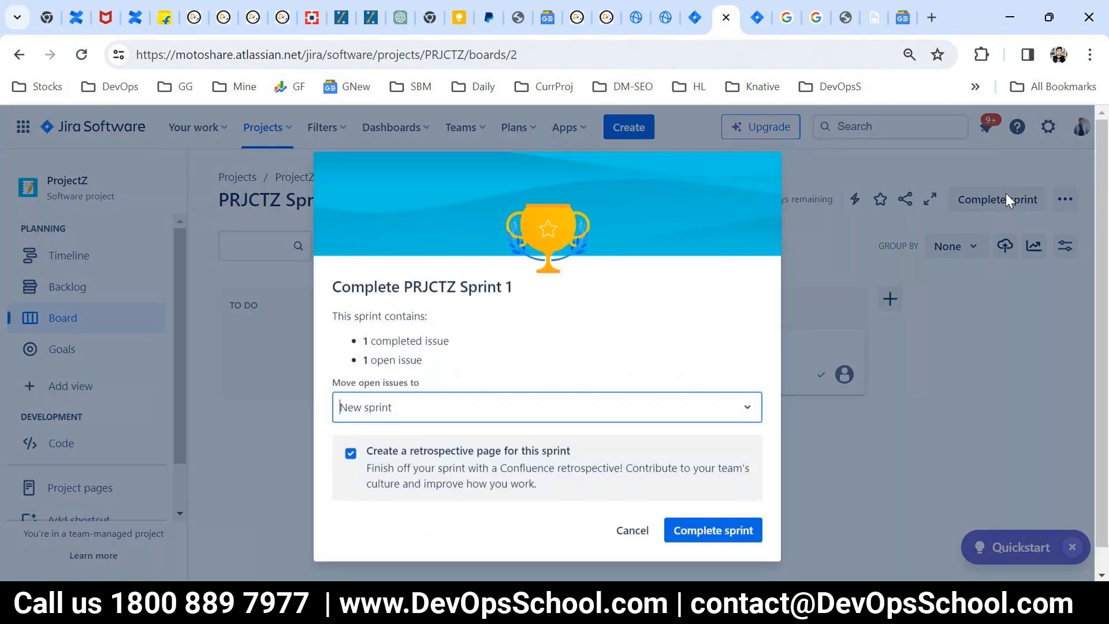
drag(382, 340, 443, 337)
drag(362, 358, 422, 358)
drag(332, 380, 356, 365)
click(733, 528)
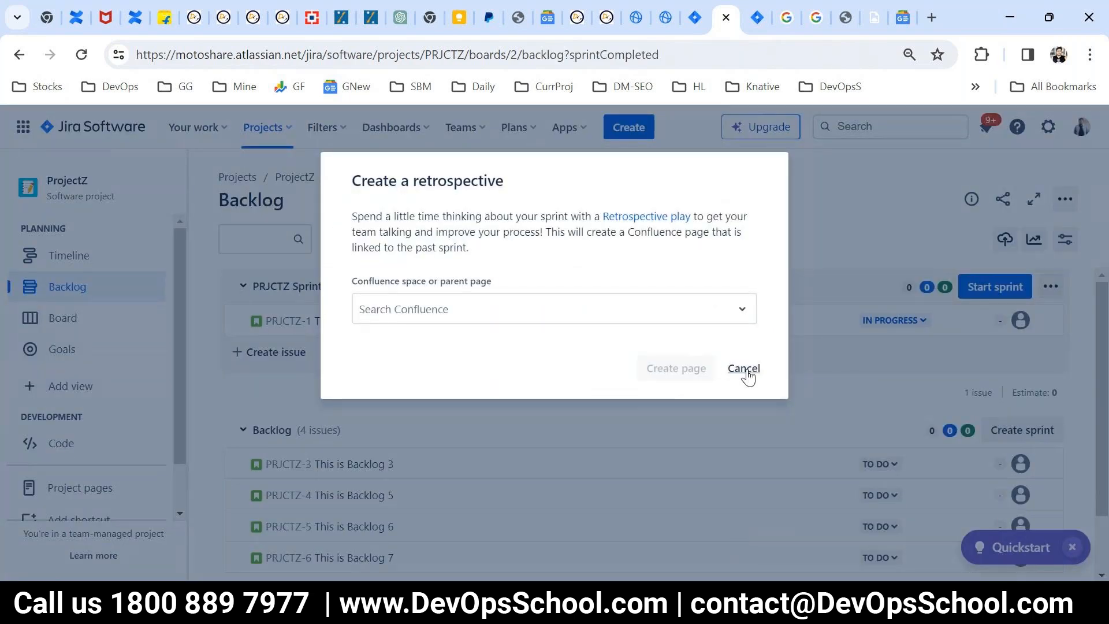
click(745, 372)
click(322, 287)
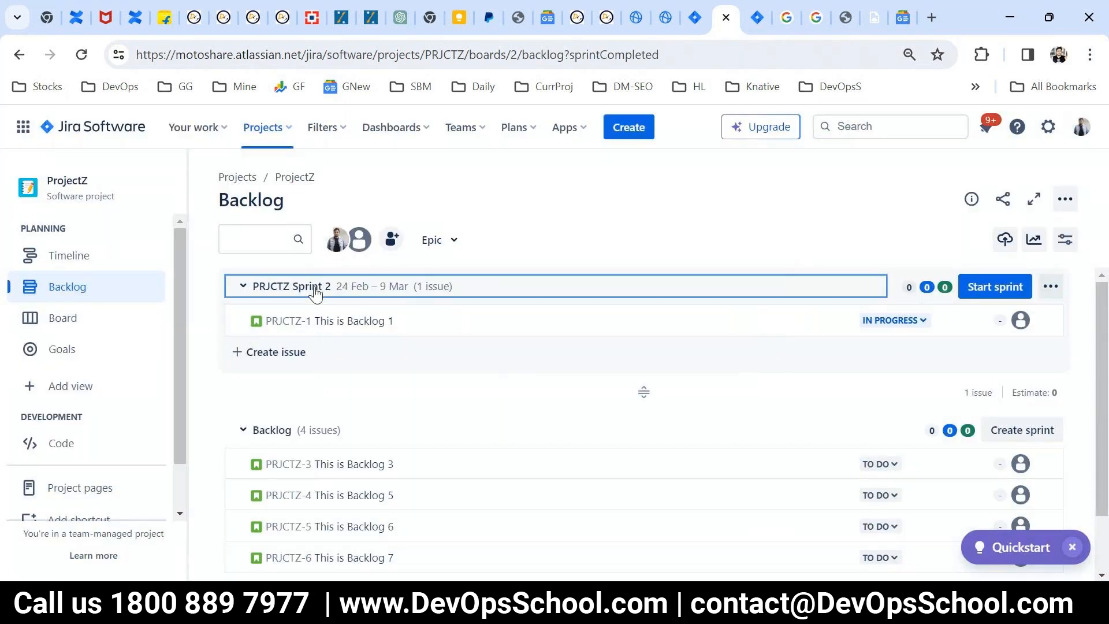
click(240, 288)
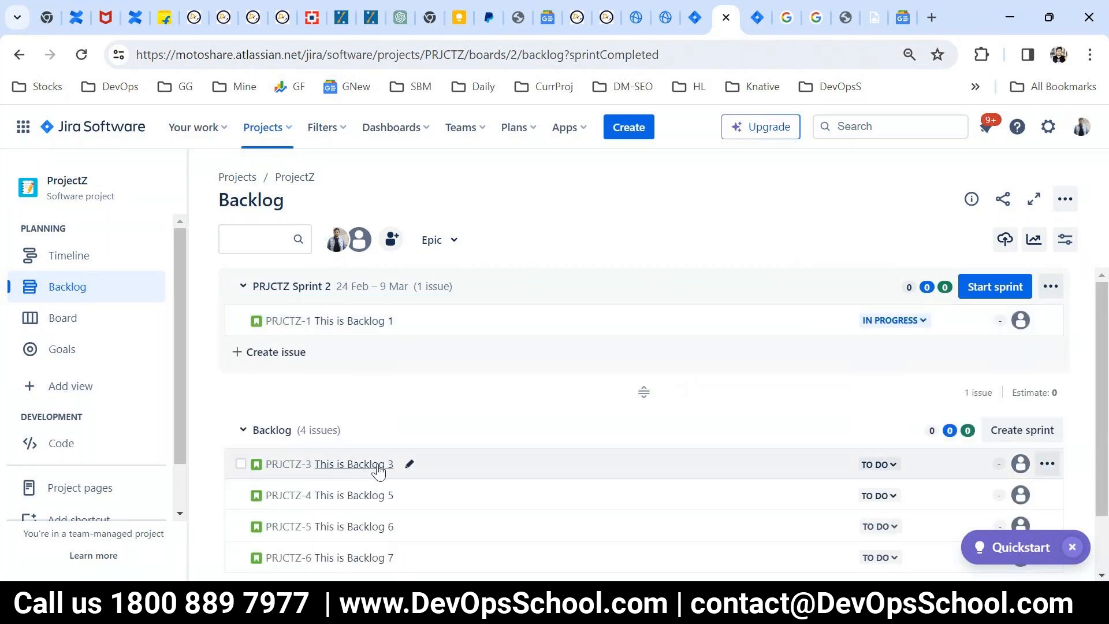
Step: Move the backlog issues "This is Backlog 3", "This is Backlog 5", "This is Backlog 6" and "This is Backlog 7" together into PRJCTZ Sprint 2
click(241, 464)
click(240, 495)
click(241, 526)
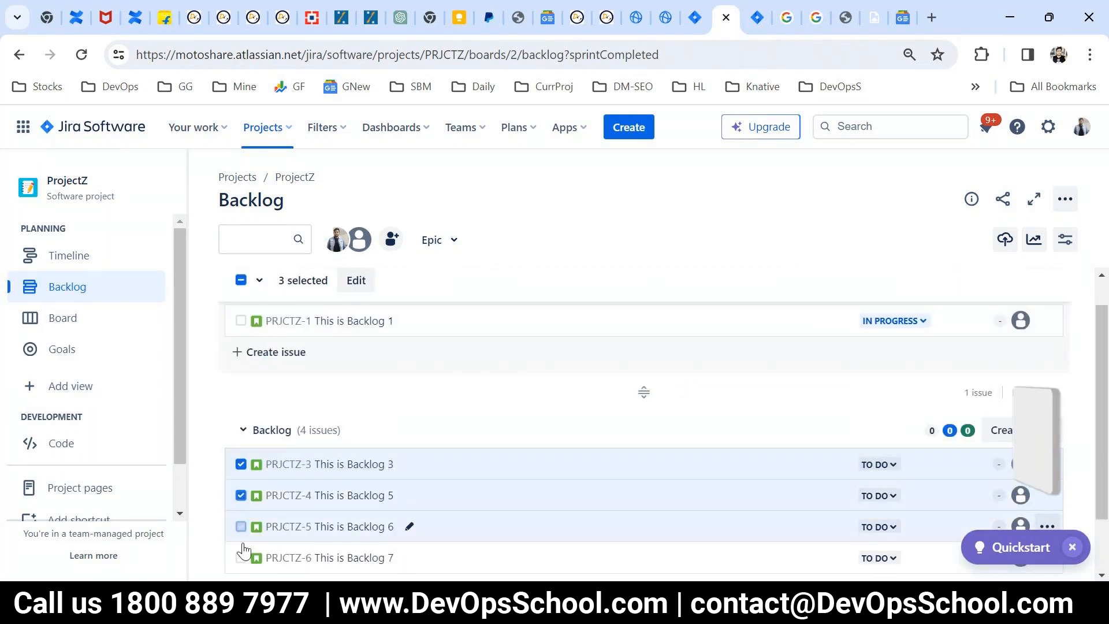
click(241, 557)
drag(554, 485, 492, 338)
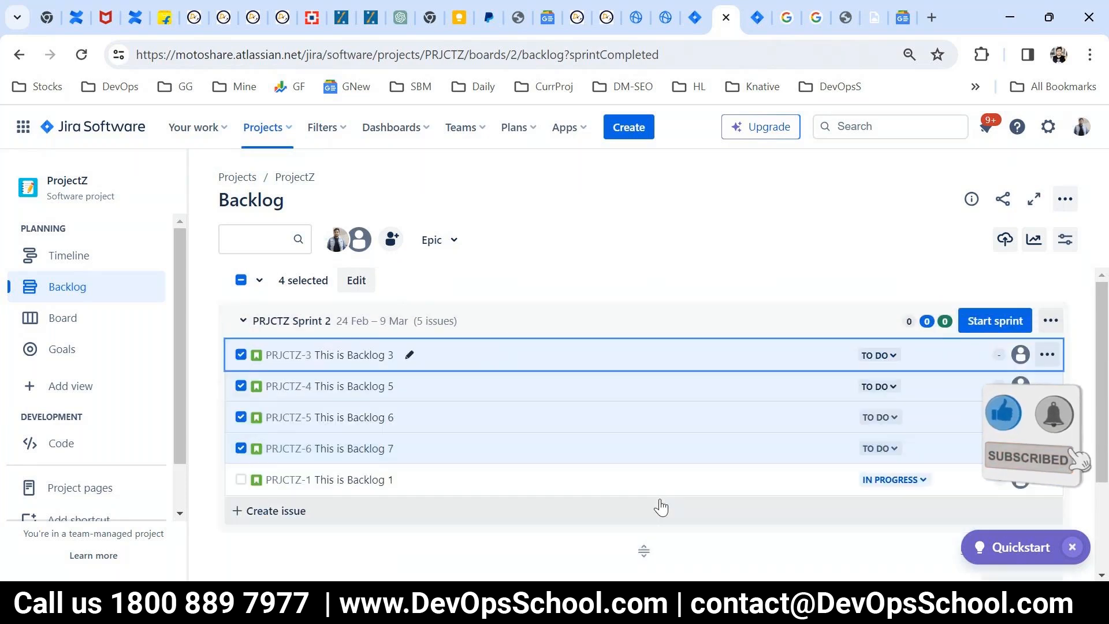
Step: Start PRJCTZ Sprint 2, keeping its proposed name and four-week duration
click(1000, 318)
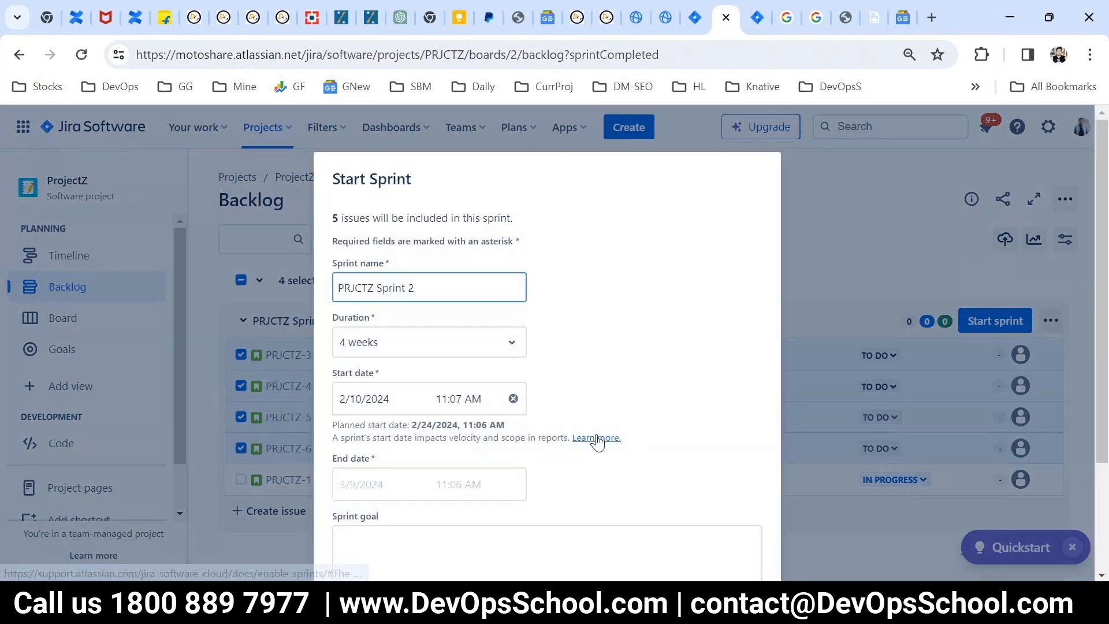
scroll(635, 462, down, 3)
click(739, 499)
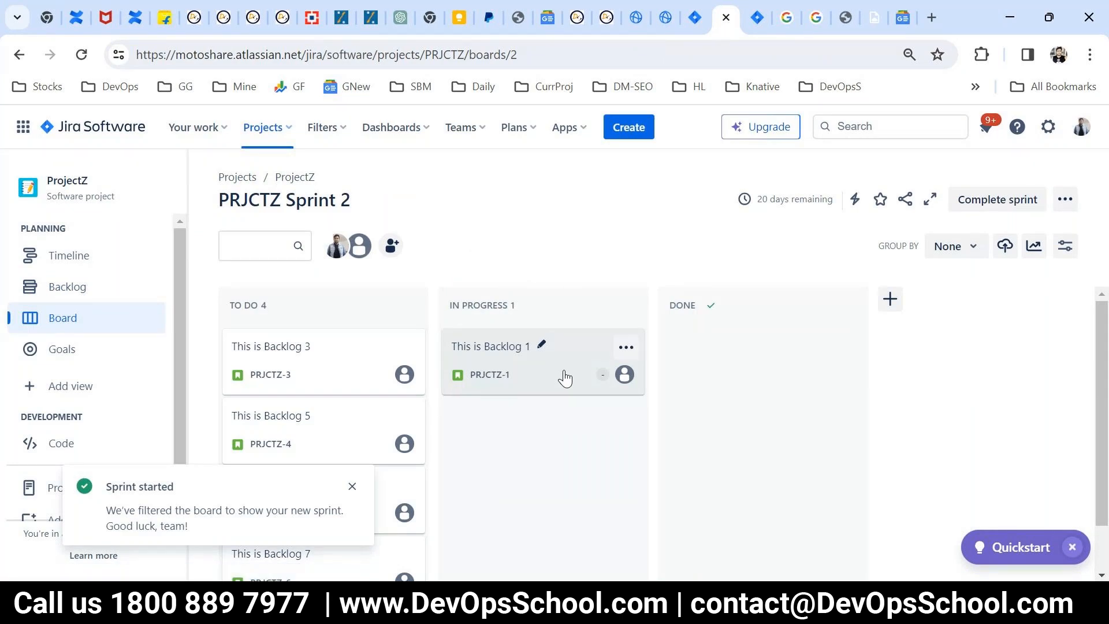
Step: Review the detail fields of the issue "This is Backlog 1" and close it
click(470, 361)
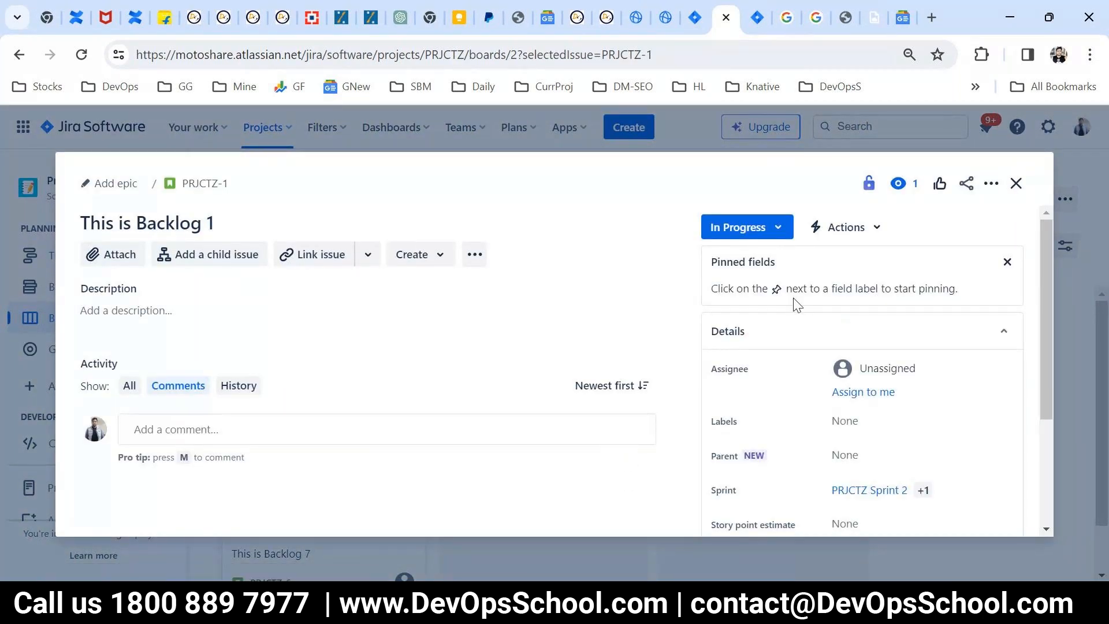
drag(1047, 347, 1051, 454)
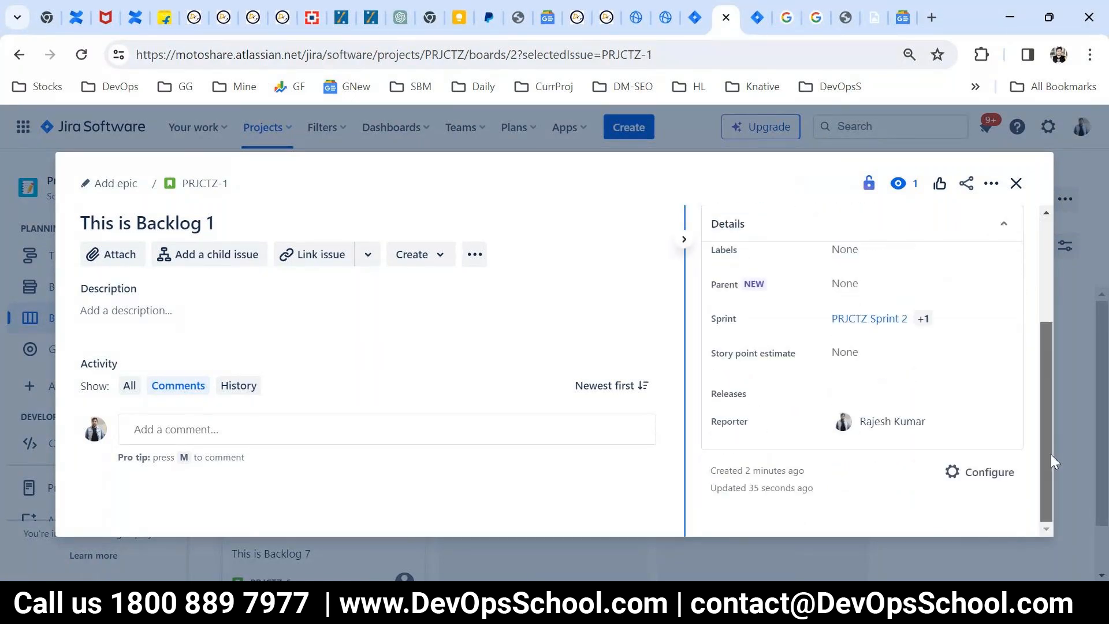
click(1016, 183)
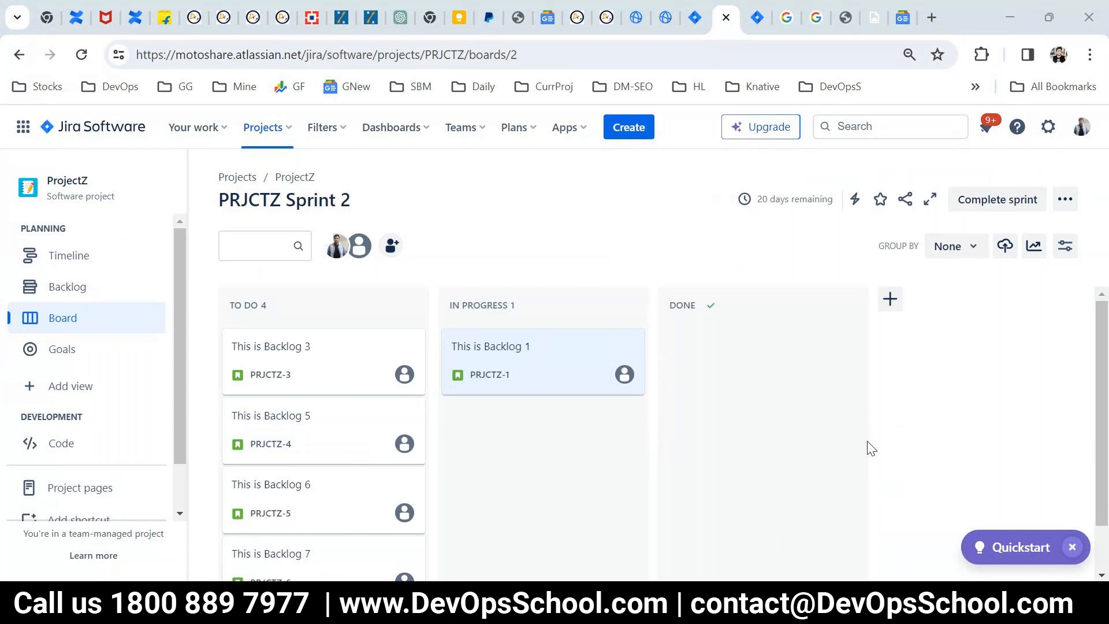
click(1014, 17)
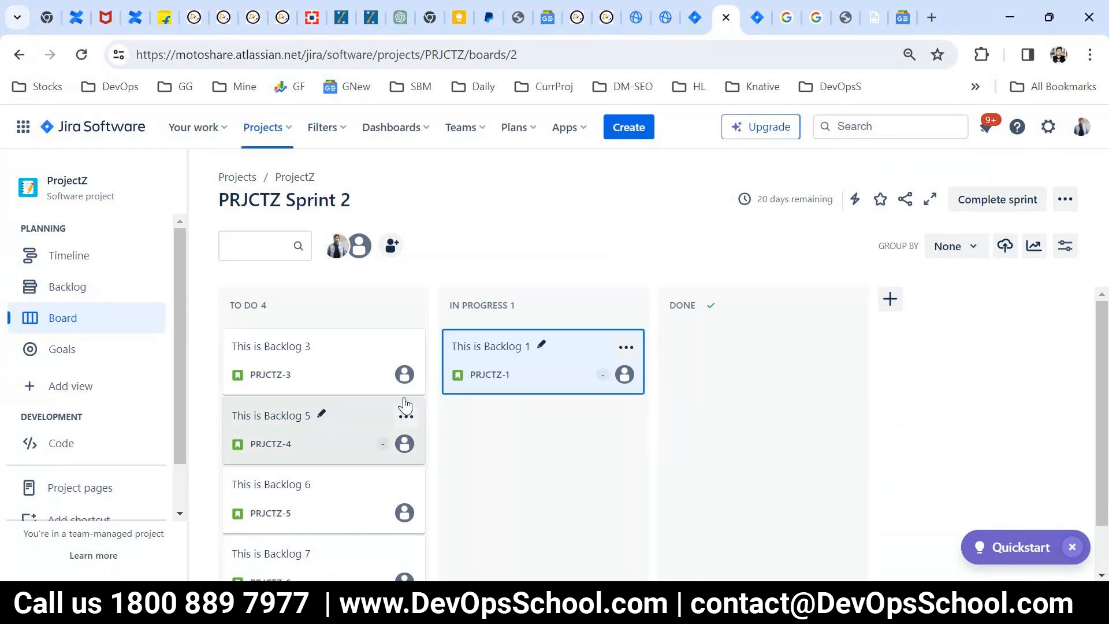
click(566, 605)
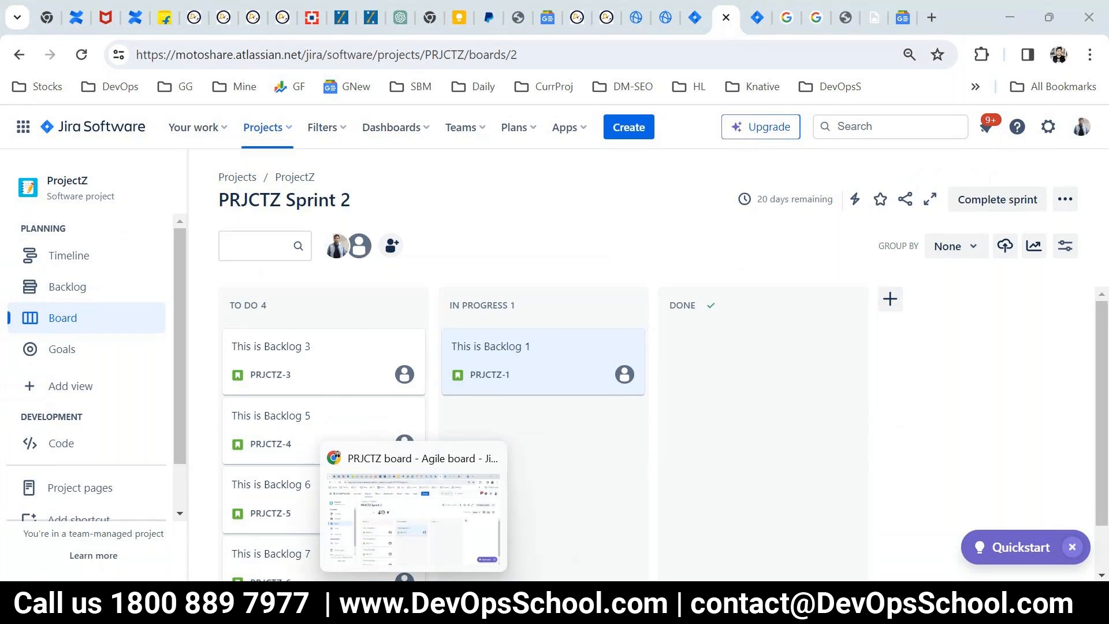
click(412, 605)
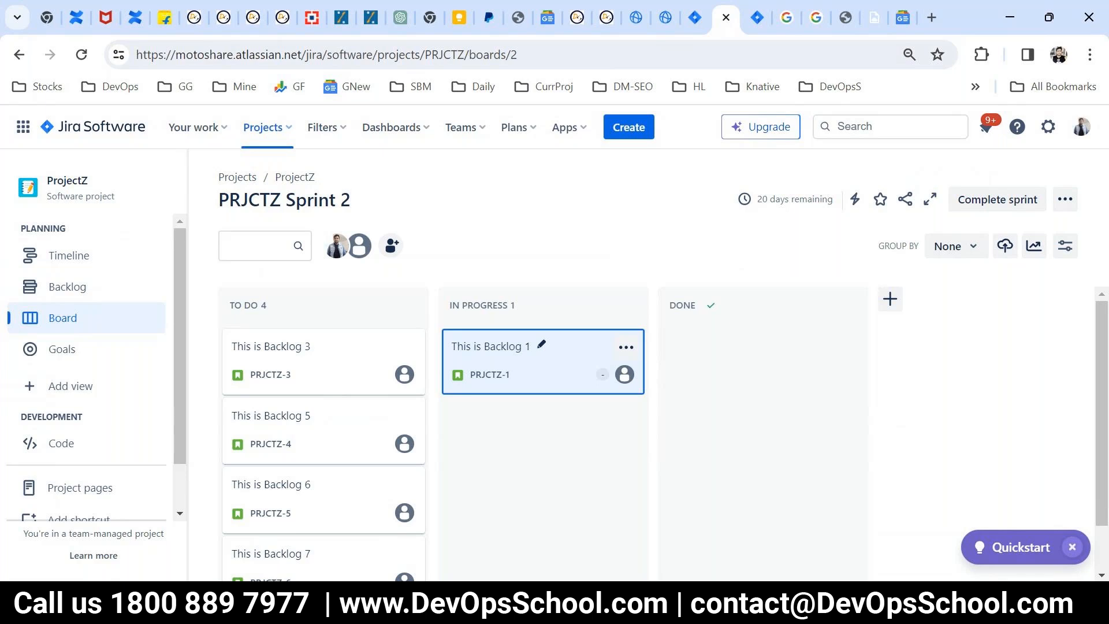
Step: Recheck the details of "This is Backlog 1" and examine the issue types offered for a new ProjectZ issue without creating one
click(485, 347)
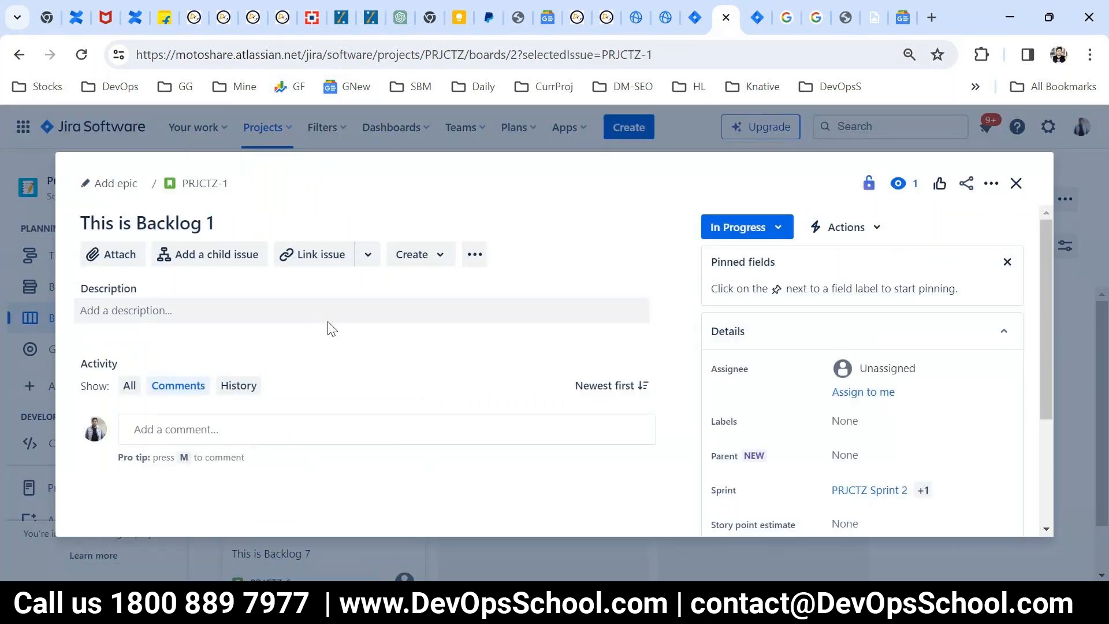
click(1016, 183)
click(624, 128)
scroll(377, 293, up, 2)
click(350, 293)
click(350, 293)
scroll(410, 282, down, 2)
scroll(398, 288, up, 2)
click(316, 356)
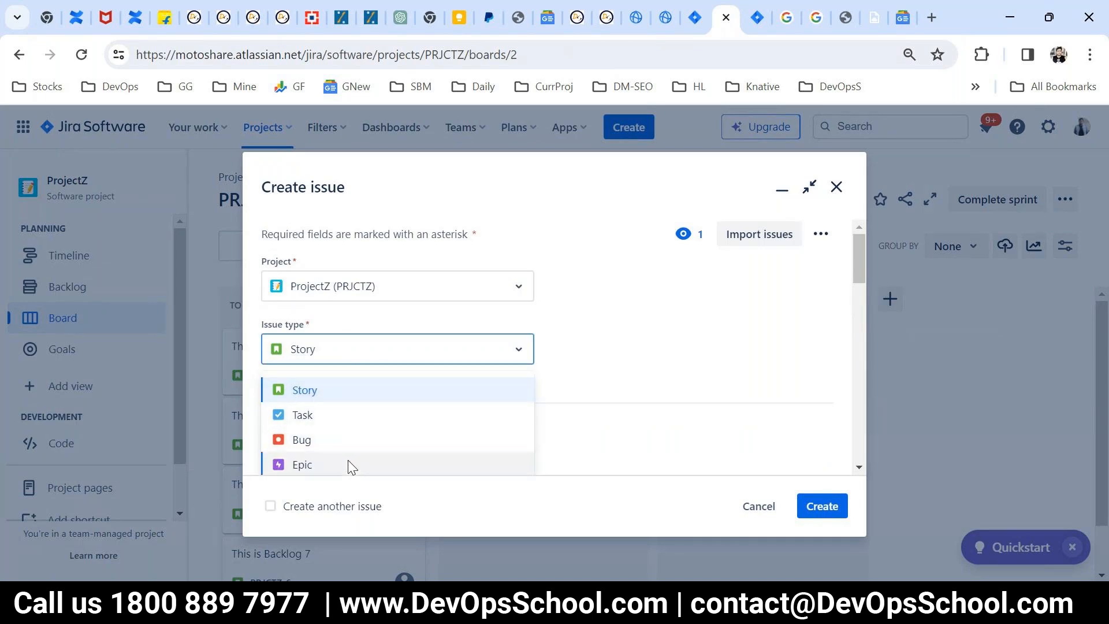
mouse_move(858, 248)
mouse_down()
mouse_move(858, 268)
mouse_move(857, 255)
mouse_up()
click(530, 324)
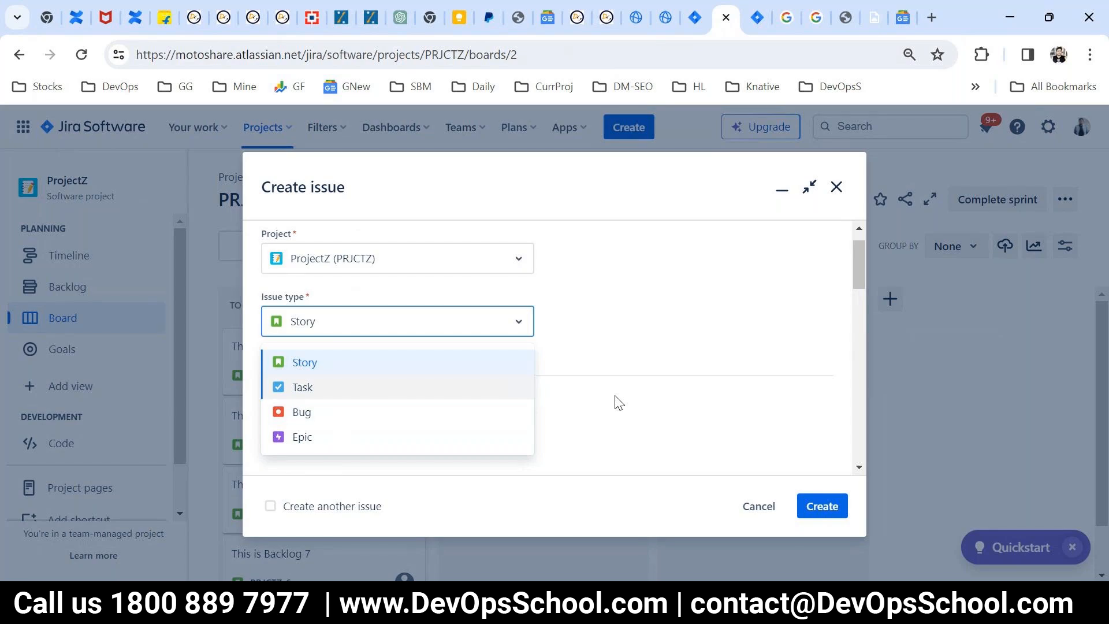
click(841, 193)
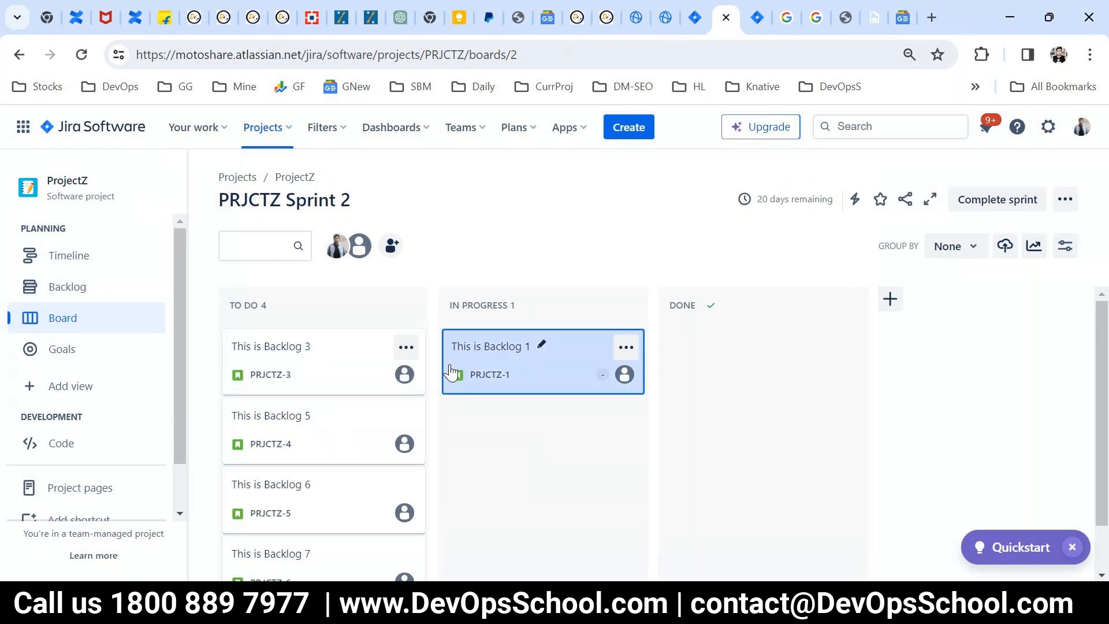
Step: Open ProjectZ's project settings and review the available settings sections and the project's Details page
scroll(144, 358, down, 2)
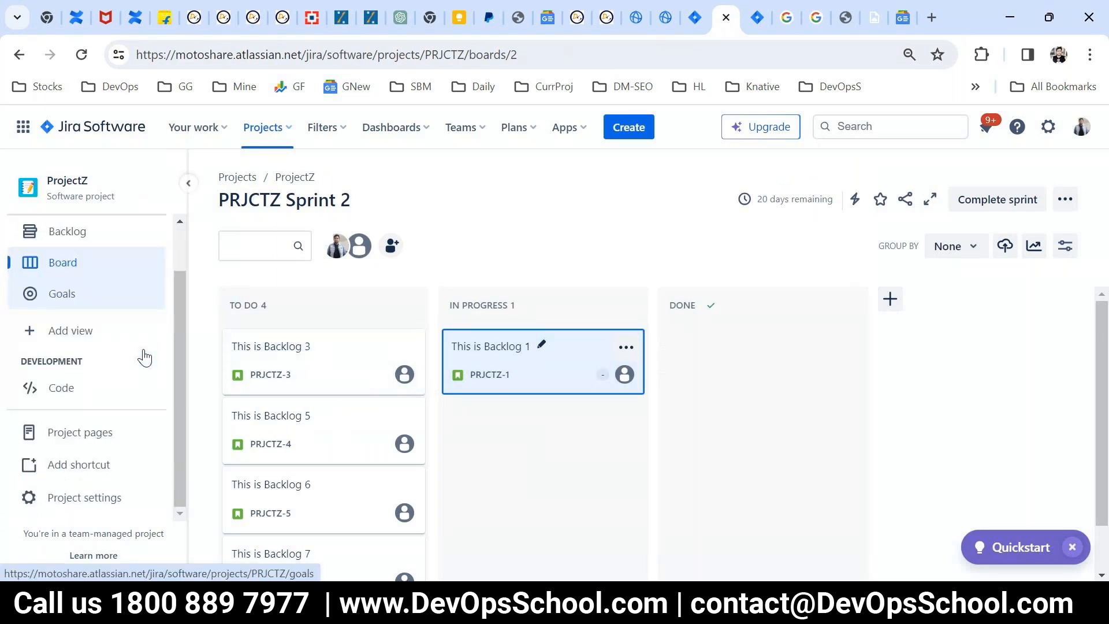
click(109, 497)
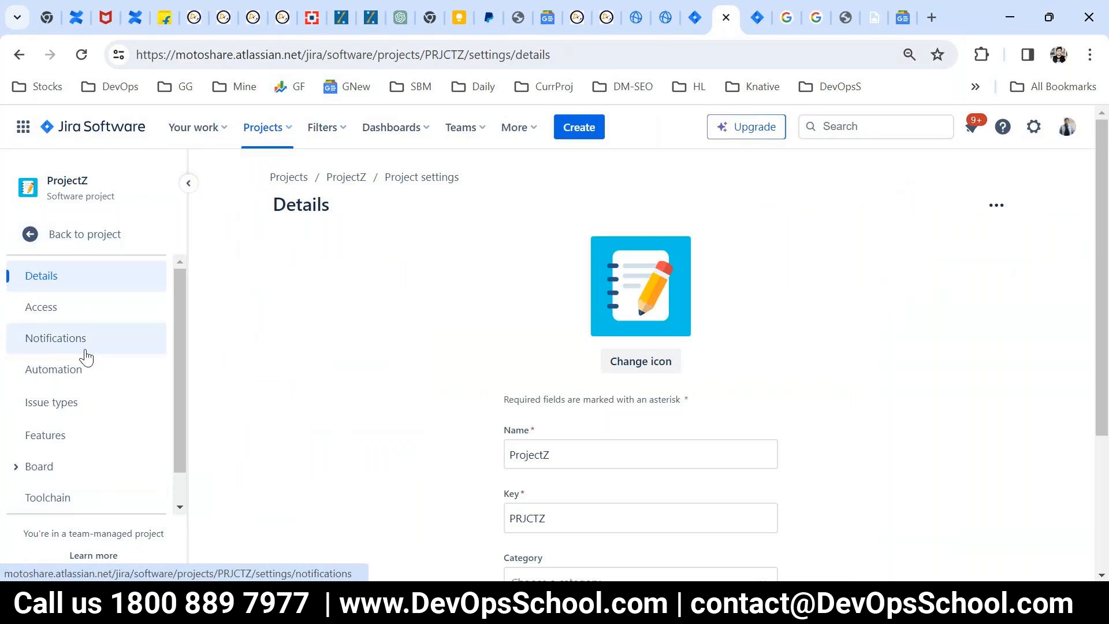
scroll(105, 393, down, 1)
scroll(100, 417, up, 1)
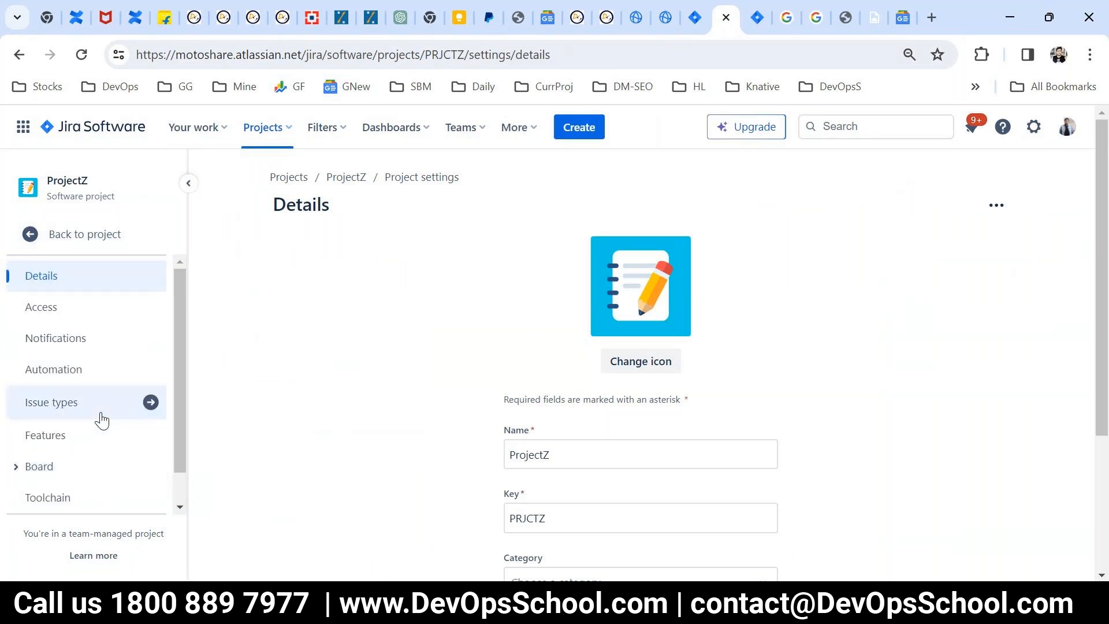
scroll(163, 428, down, 1)
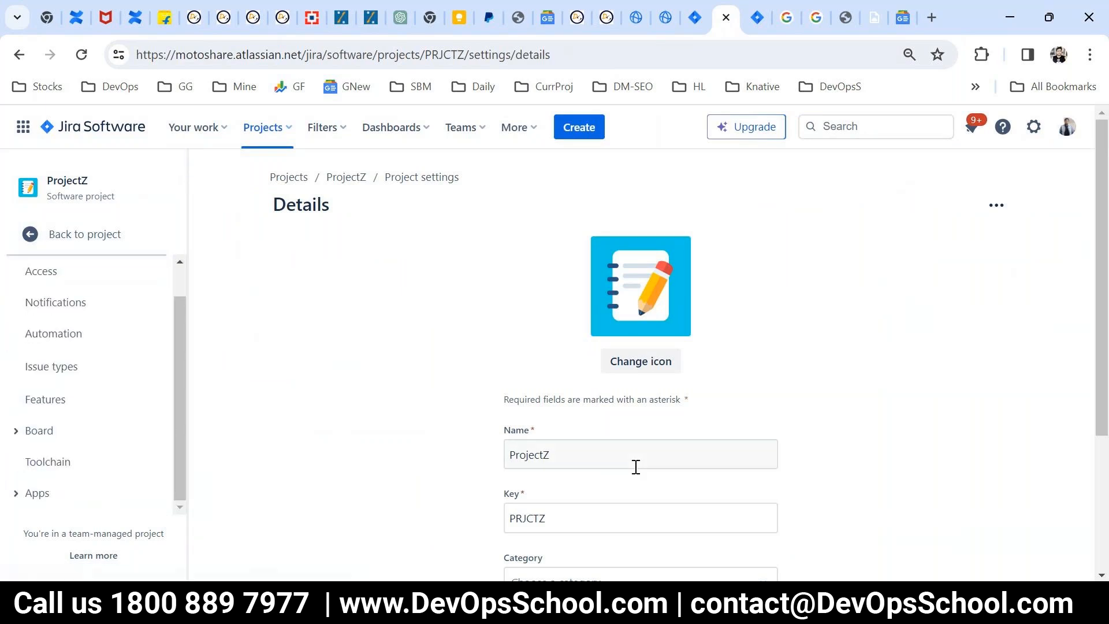
scroll(635, 466, down, 3)
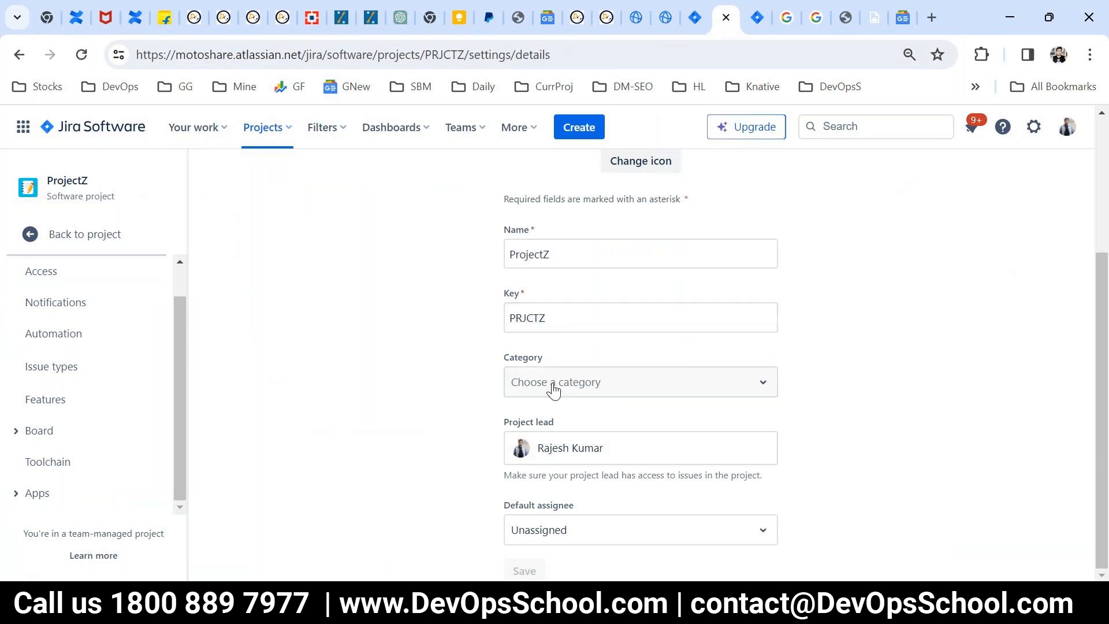
scroll(603, 479, up, 3)
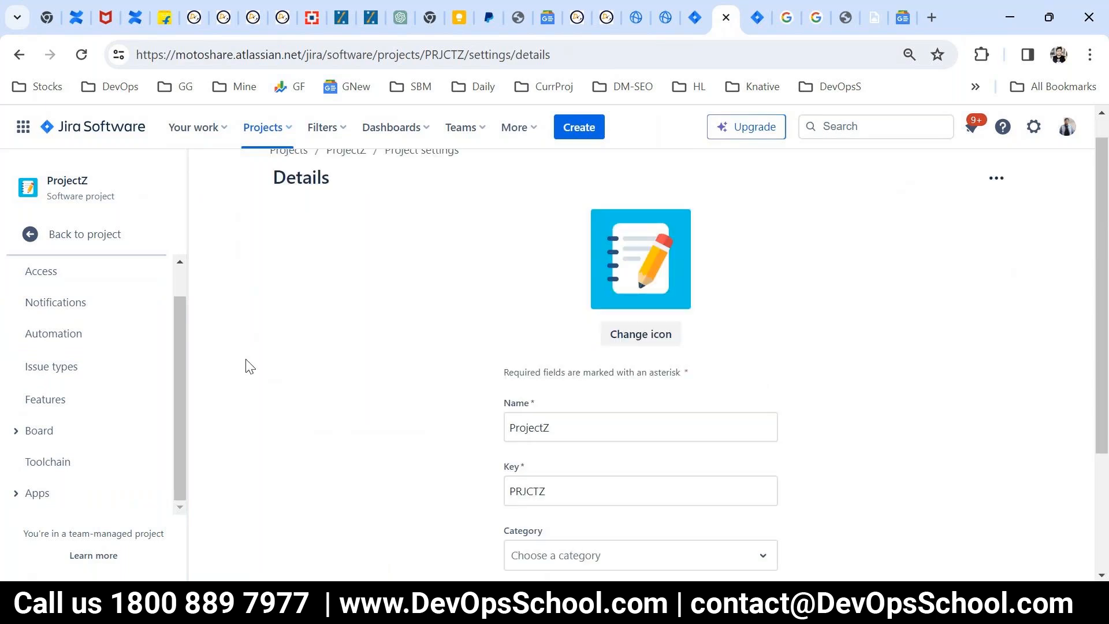
scroll(121, 392, up, 1)
Step: Open ProjectZ's Access settings and examine the role options for the listed administrator without changing the role
click(55, 315)
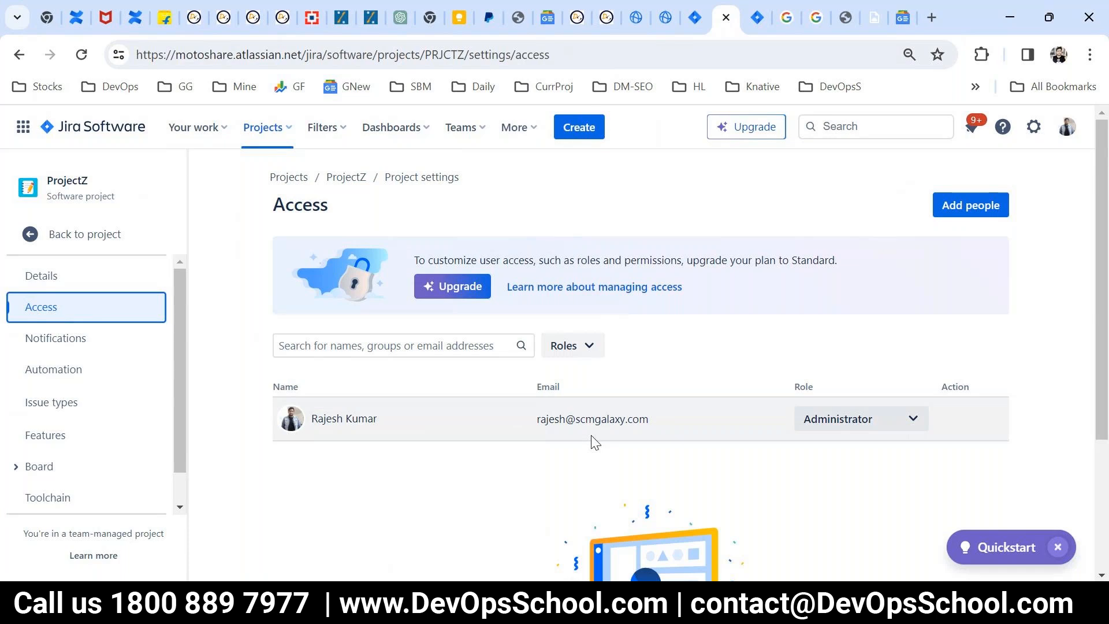
drag(513, 417, 686, 506)
double_click(823, 389)
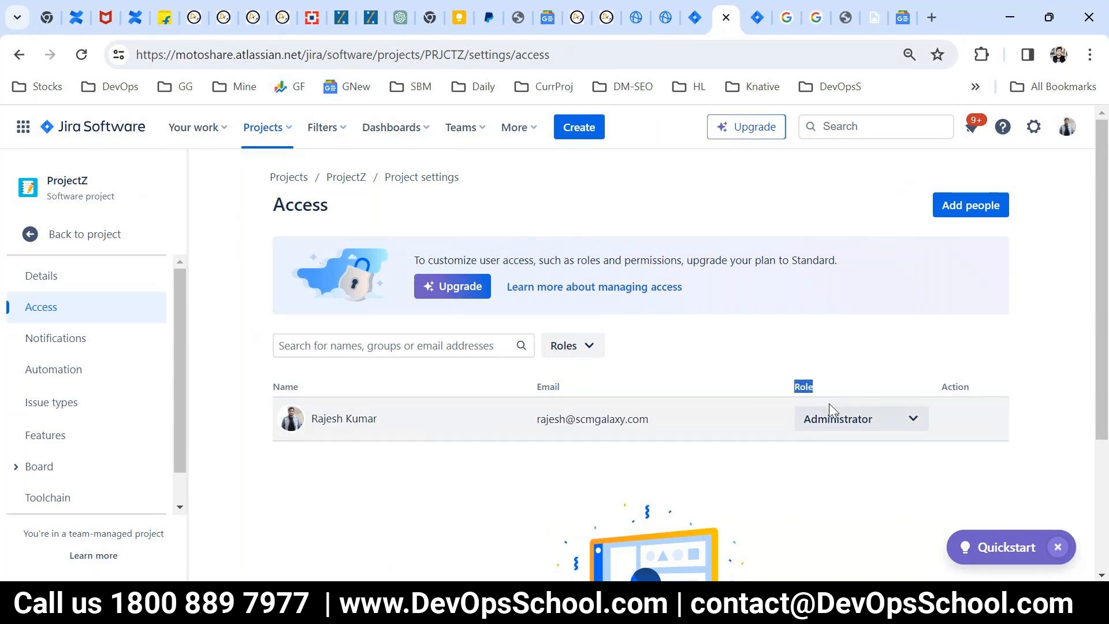
click(875, 425)
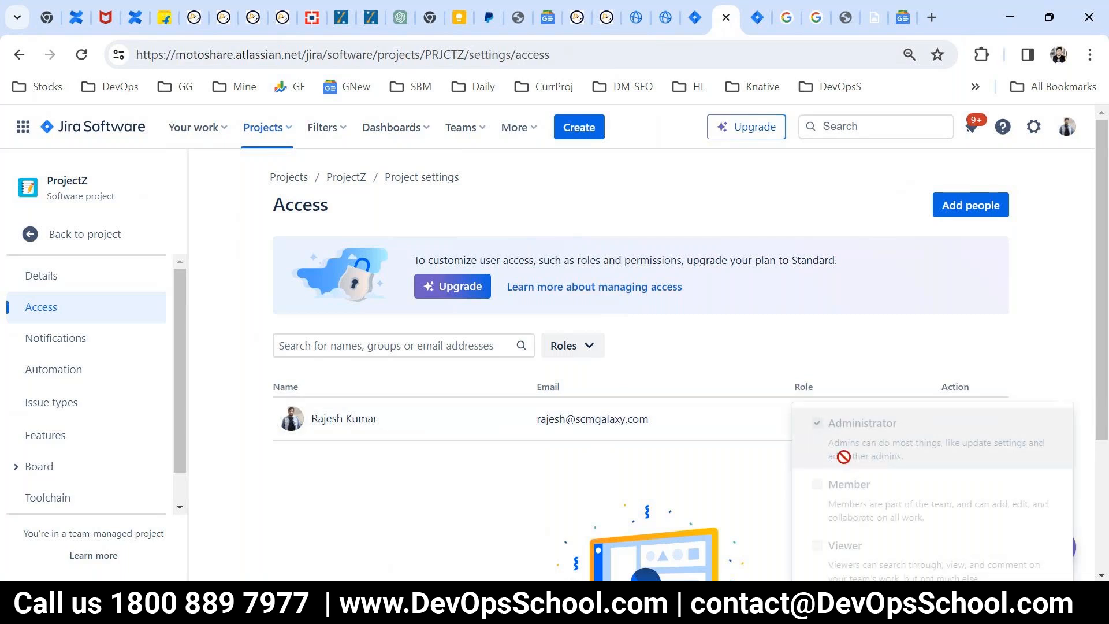
scroll(844, 452, down, 3)
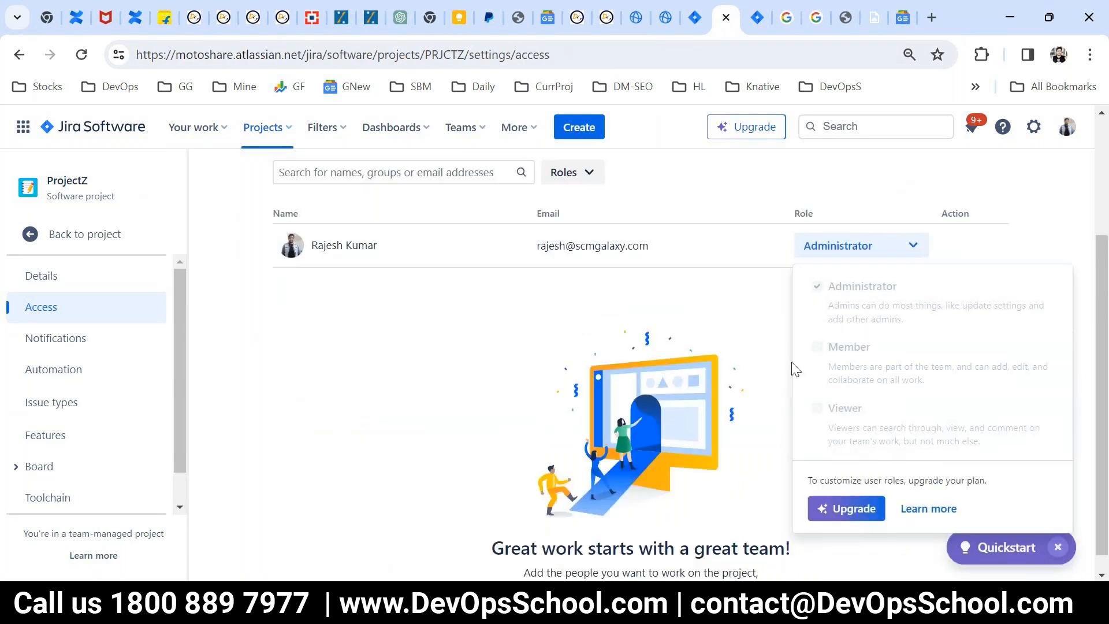
click(777, 378)
scroll(767, 388, up, 3)
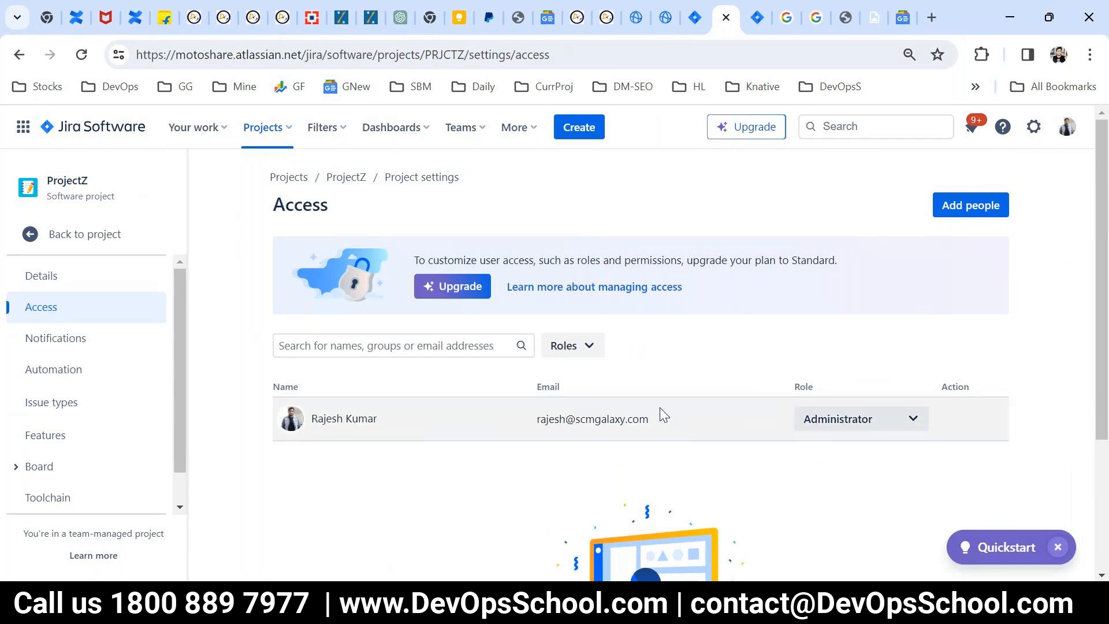
Step: Highlight parts of the page's web address and the Access notice about customizing user access, roles and permissions
drag(185, 54, 215, 54)
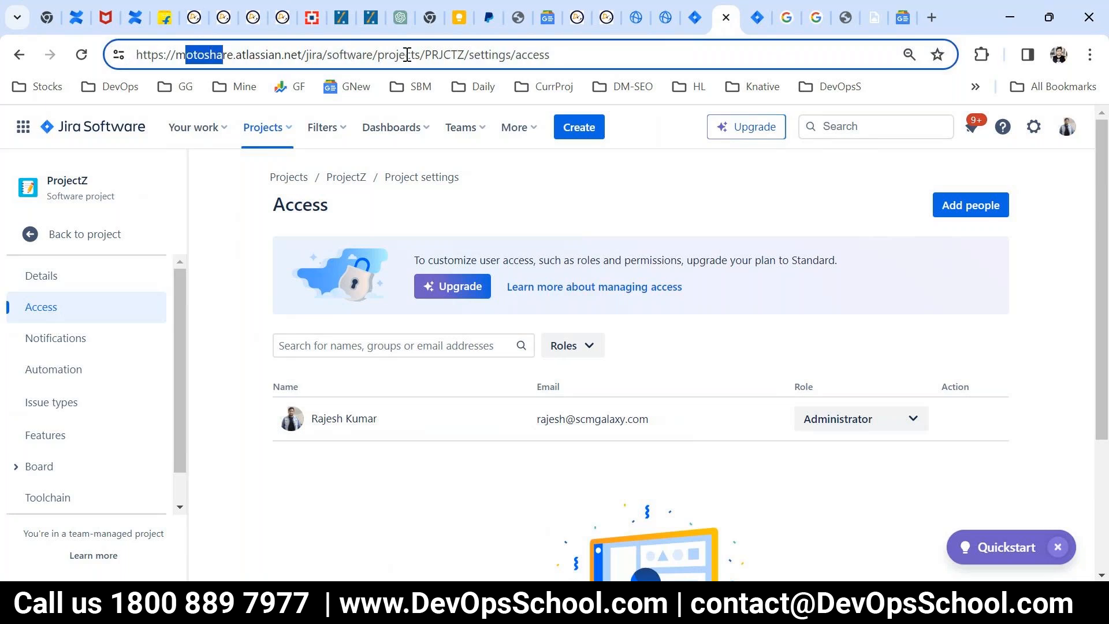
drag(407, 54, 339, 55)
click(540, 476)
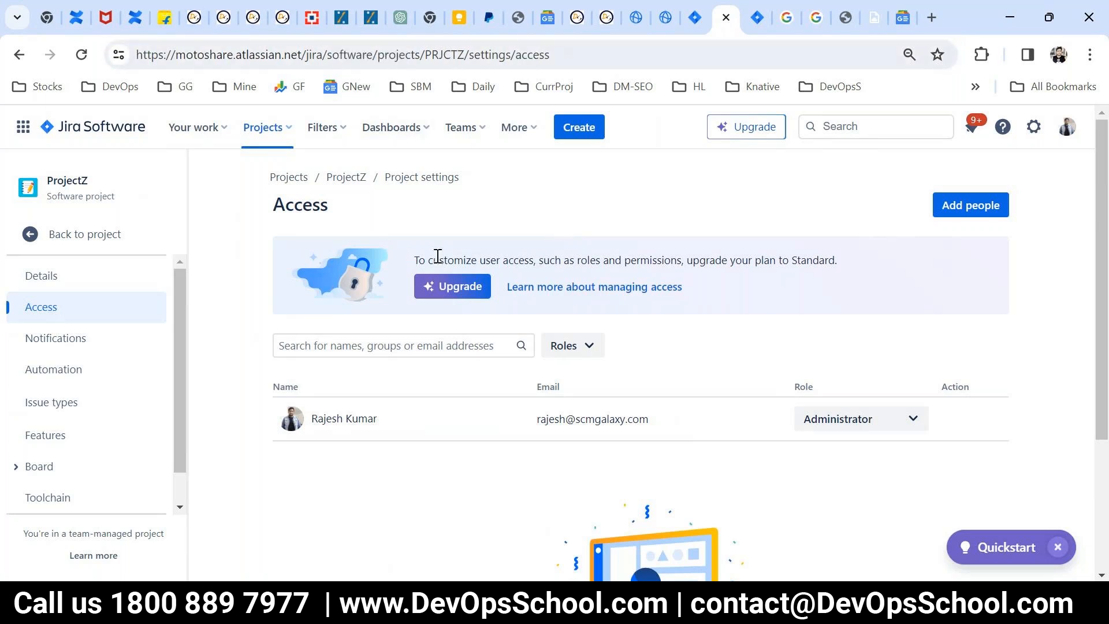
drag(428, 260, 856, 262)
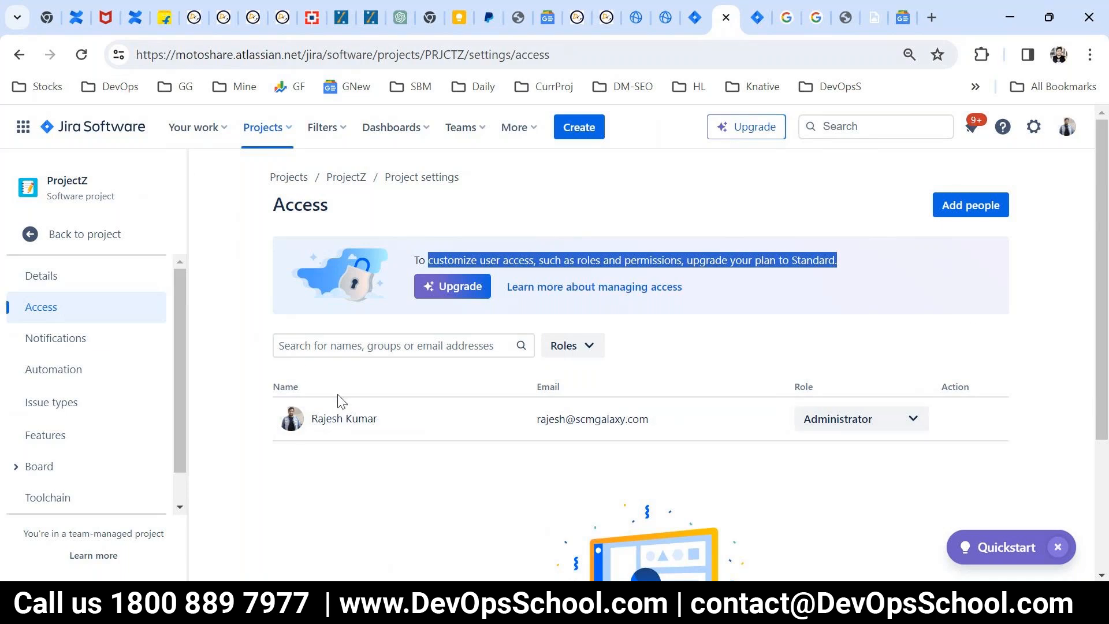
Step: Open ProjectZ's Notifications settings and review the issue events and their recipients
click(65, 337)
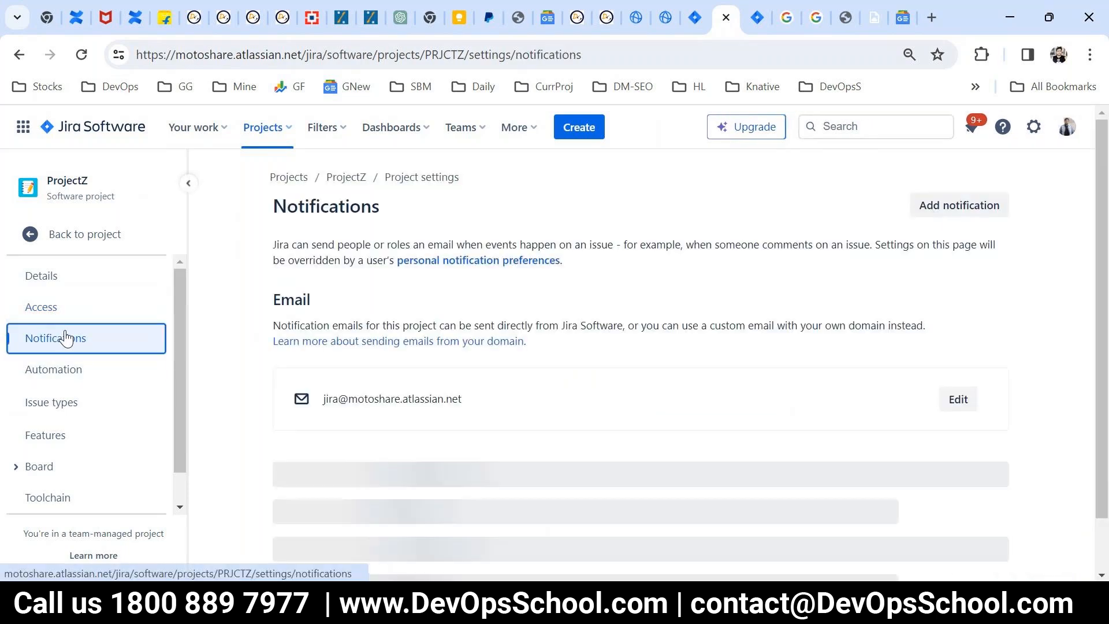
scroll(664, 427, down, 6)
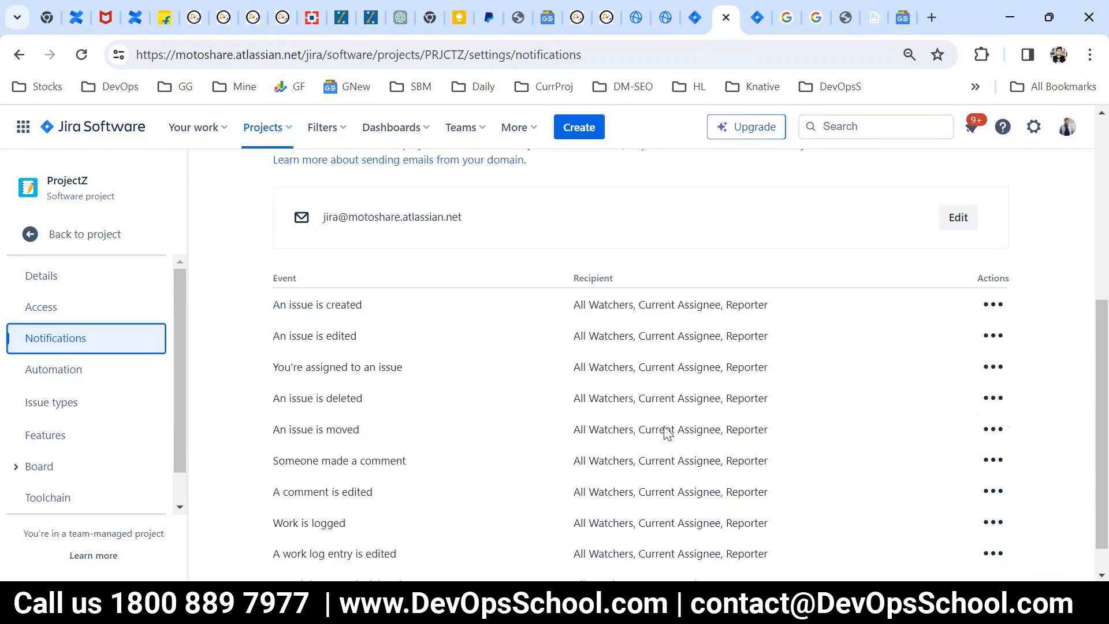
scroll(665, 426, up, 3)
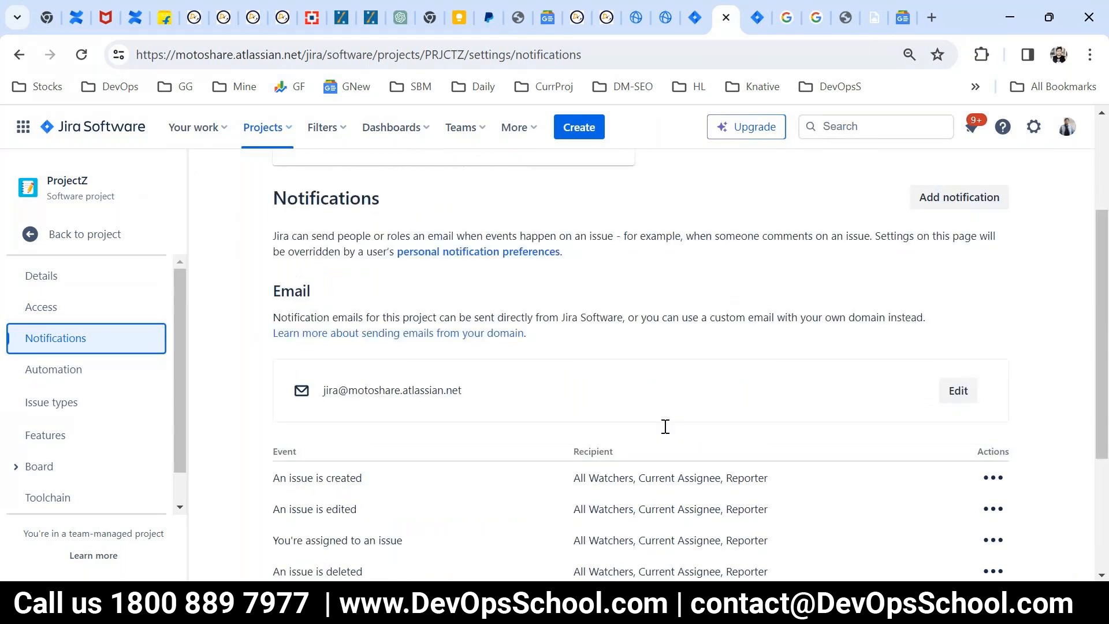
Step: Examine the email section and the events table of the Notifications settings, highlighting the event rows from issue creation to logged work
scroll(668, 433, up, 2)
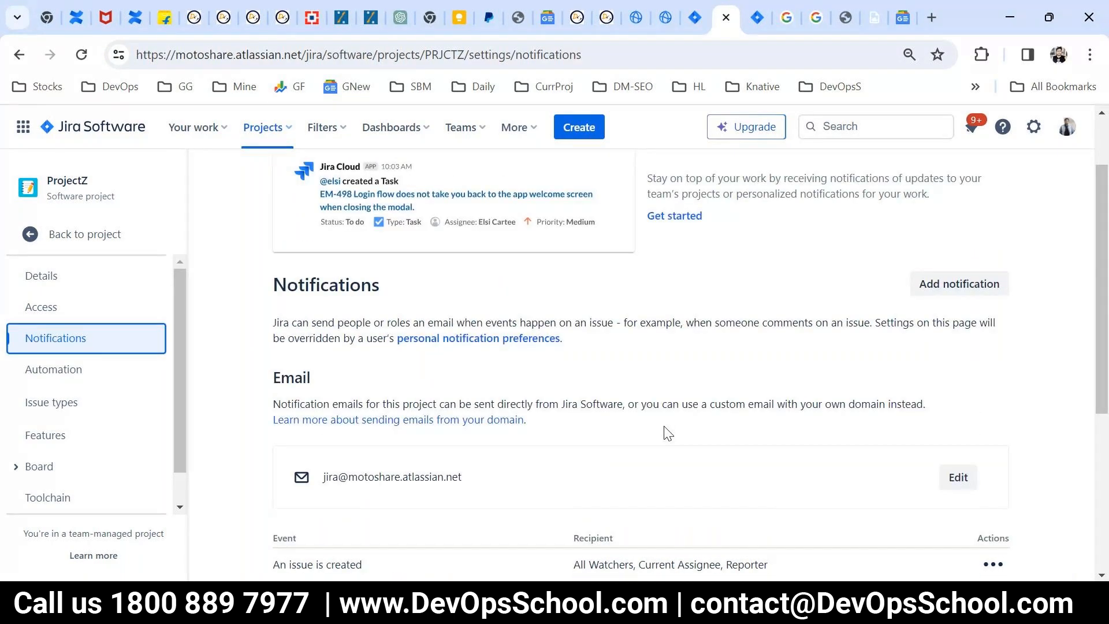
scroll(669, 433, down, 5)
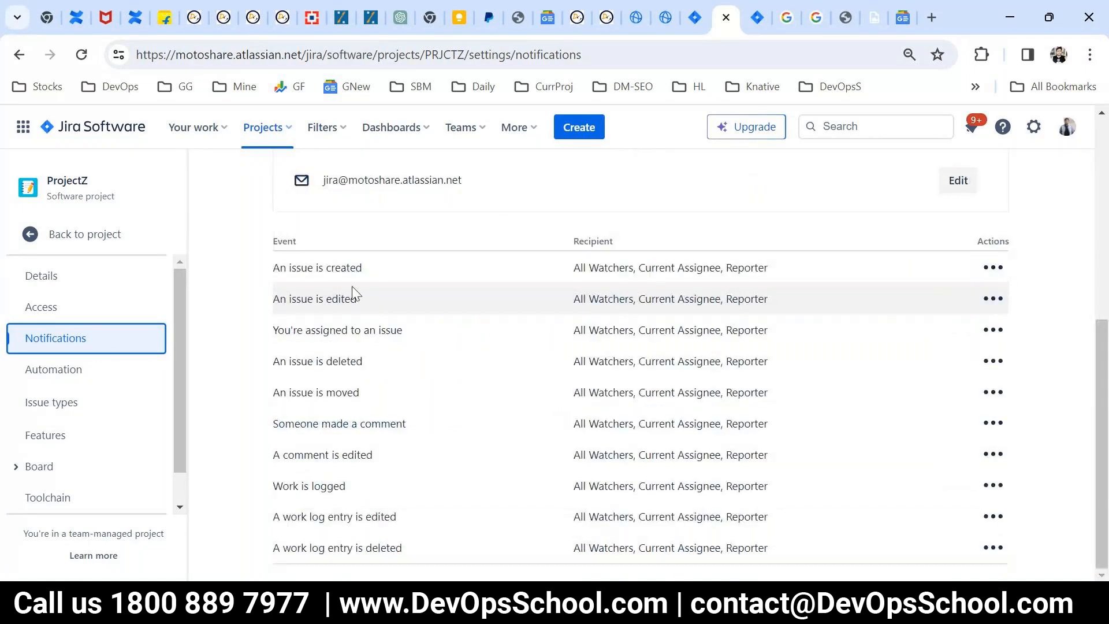
drag(363, 269, 273, 274)
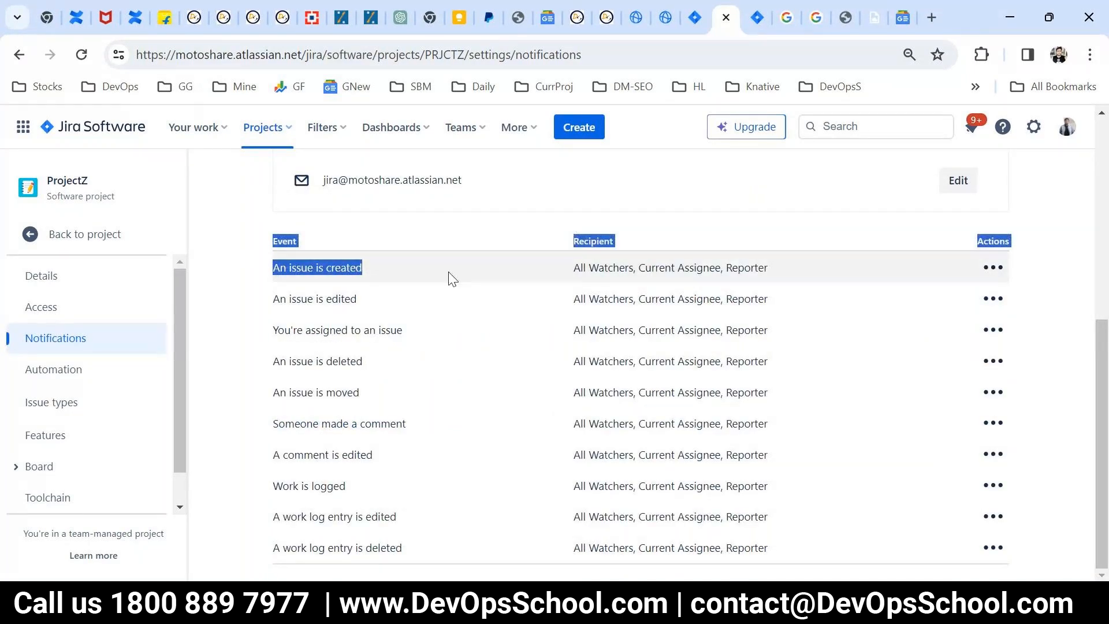
click(663, 360)
scroll(663, 359, up, 3)
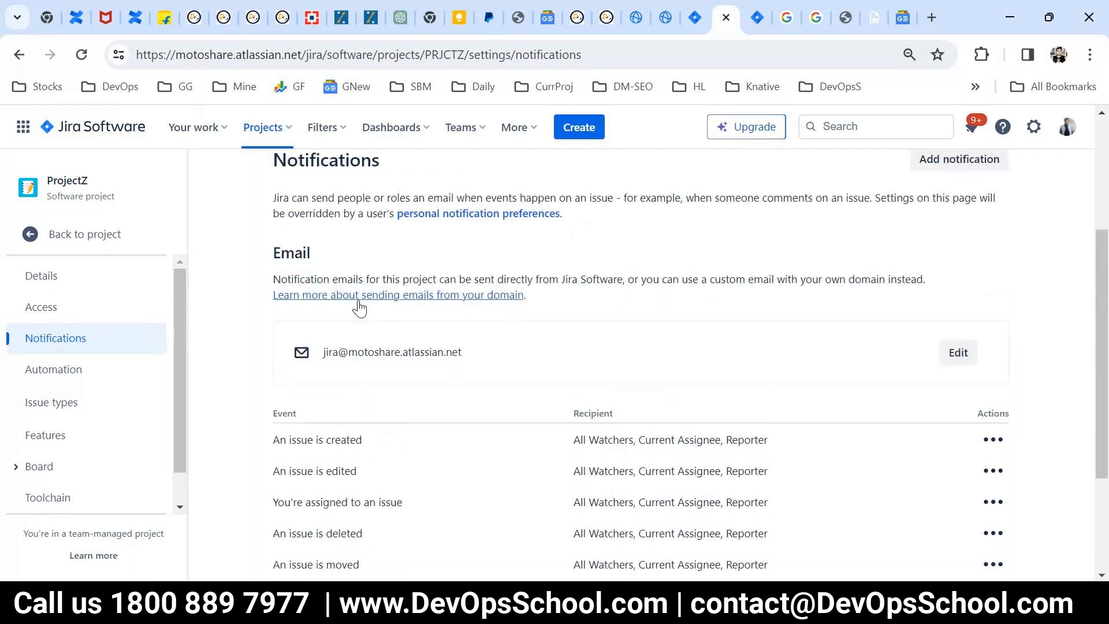
scroll(359, 309, down, 3)
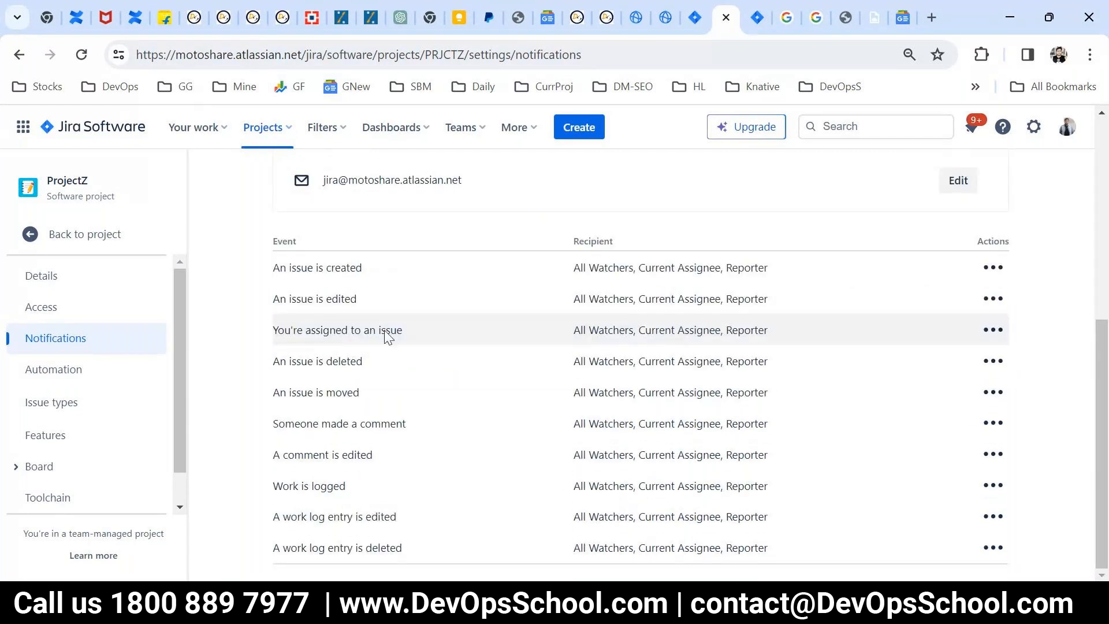
drag(389, 341, 520, 470)
scroll(520, 471, up, 3)
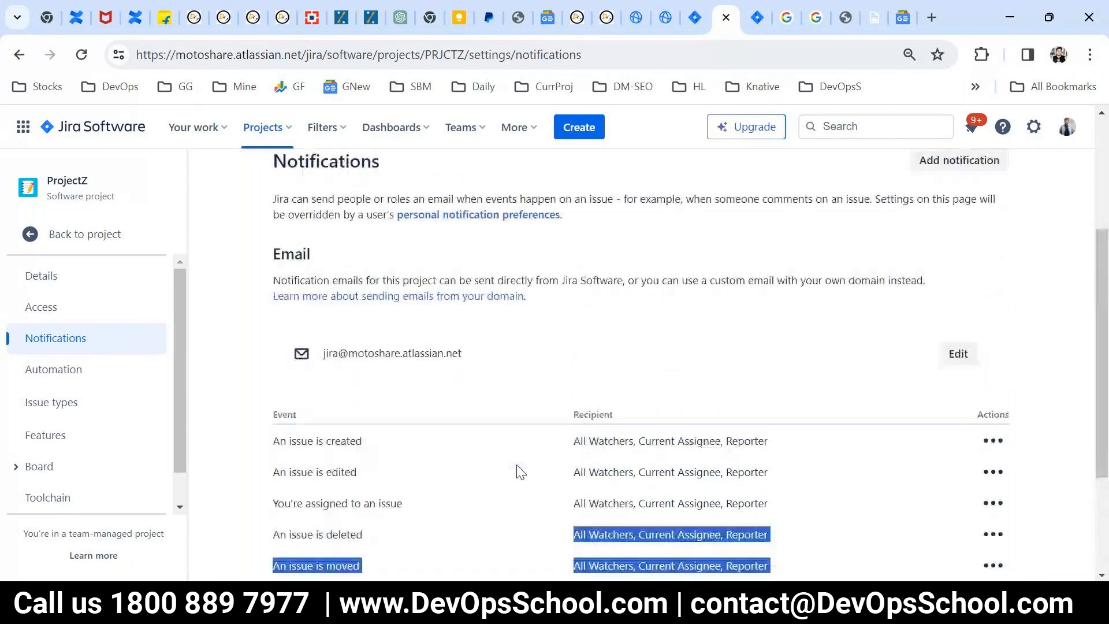
scroll(519, 470, down, 3)
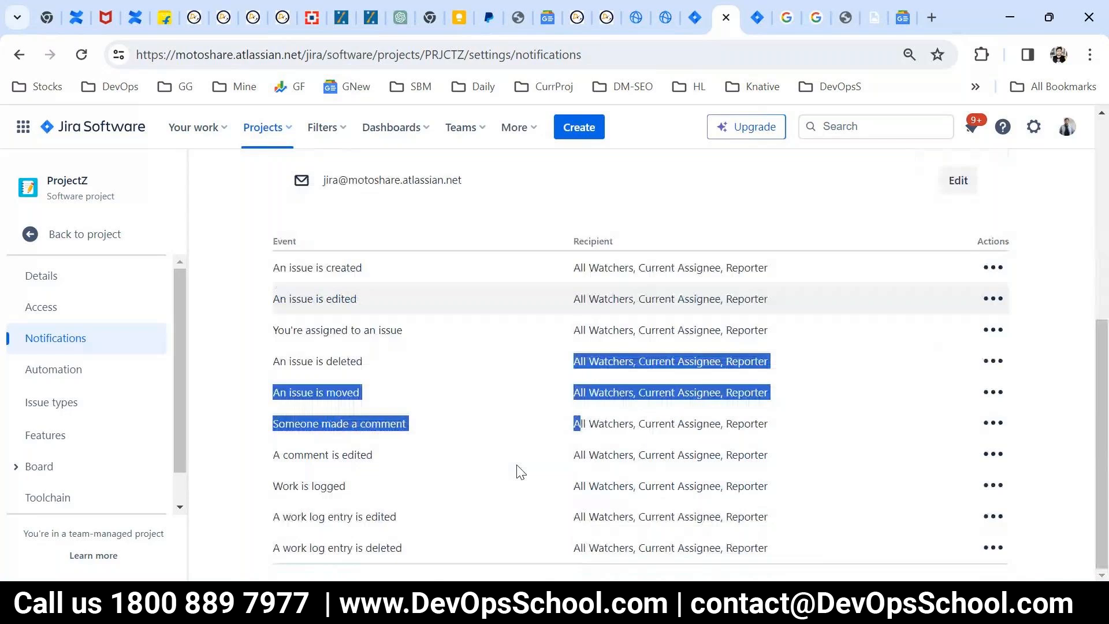
click(418, 379)
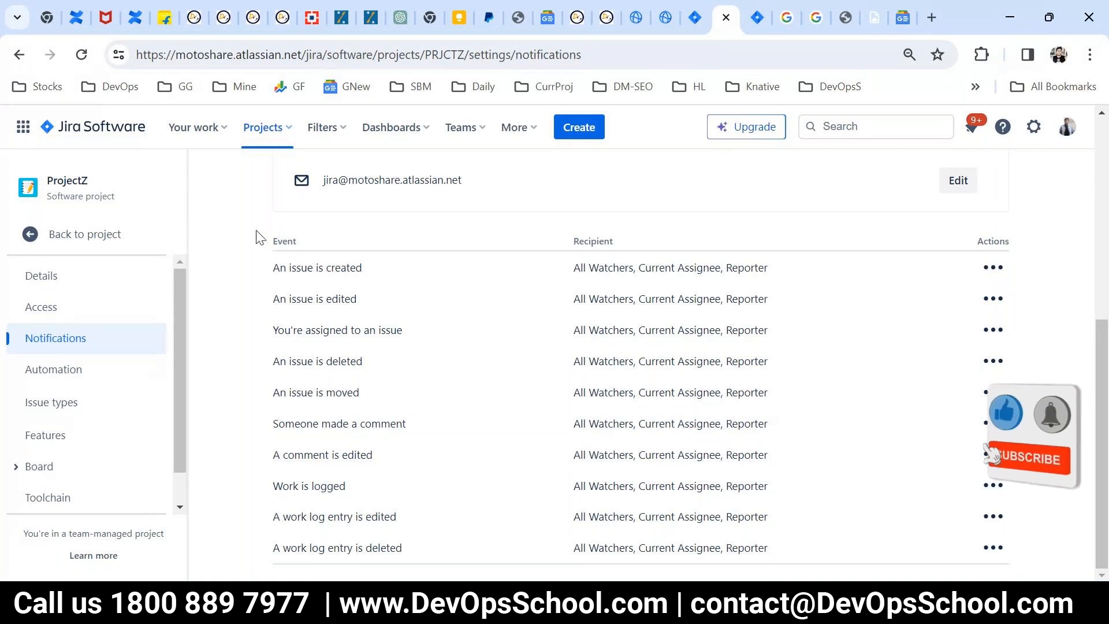
drag(258, 237, 544, 425)
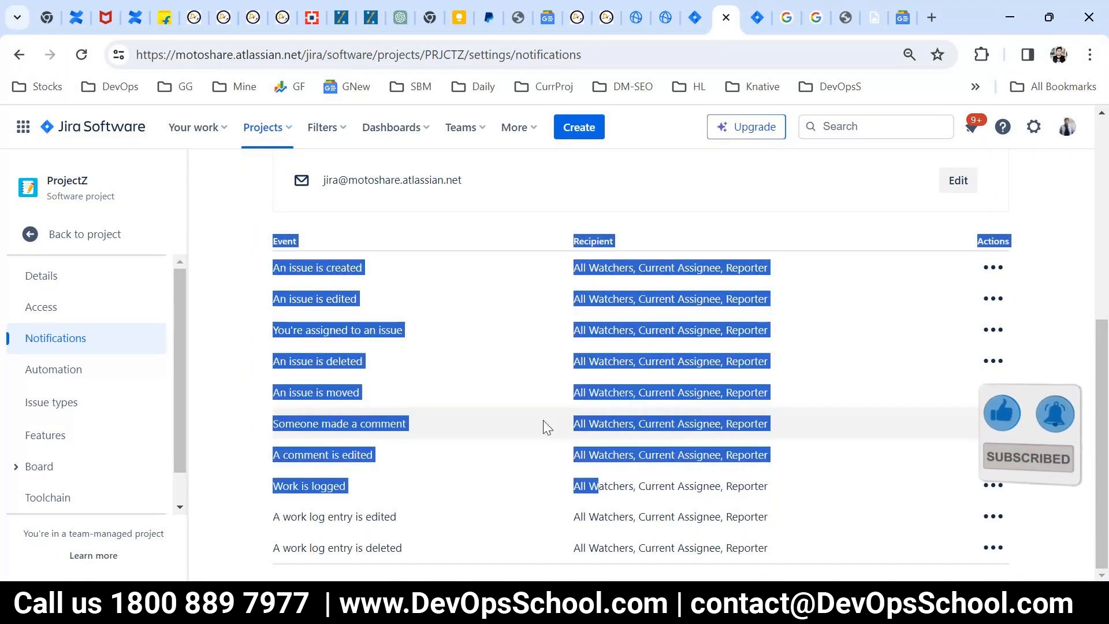
Step: Open ProjectZ's Automation settings and view the audit log and the recommended rule templates
click(144, 372)
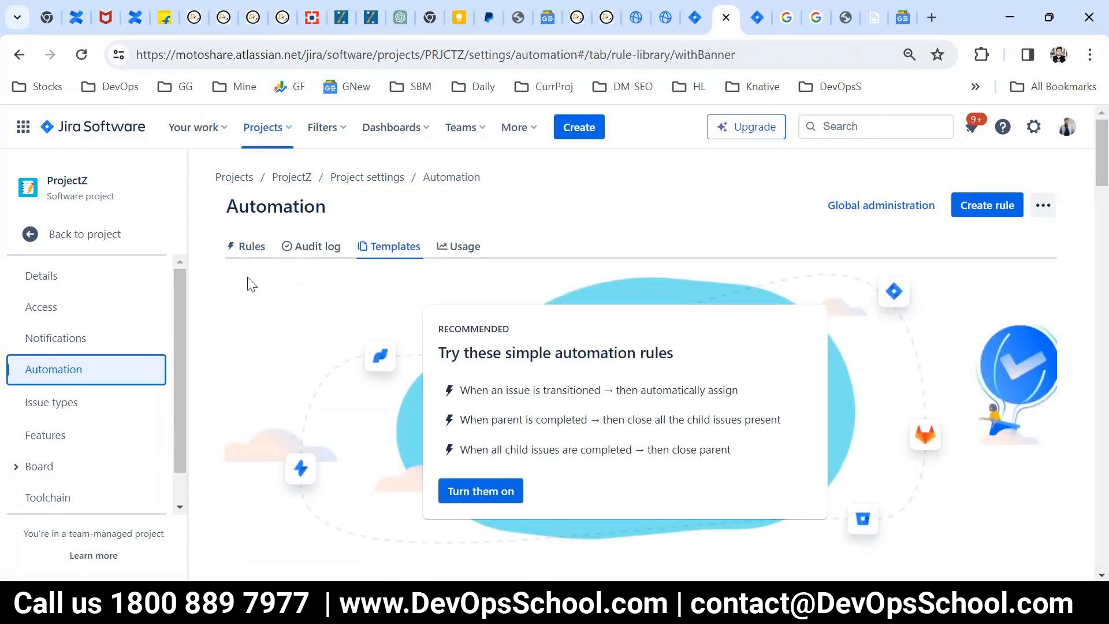
click(312, 247)
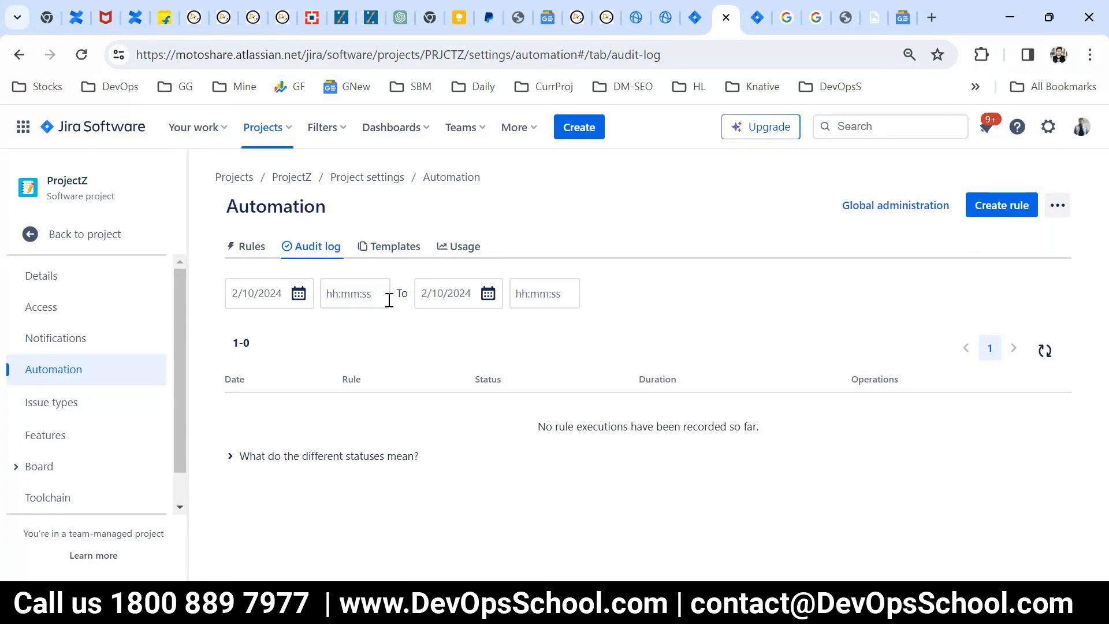
click(398, 254)
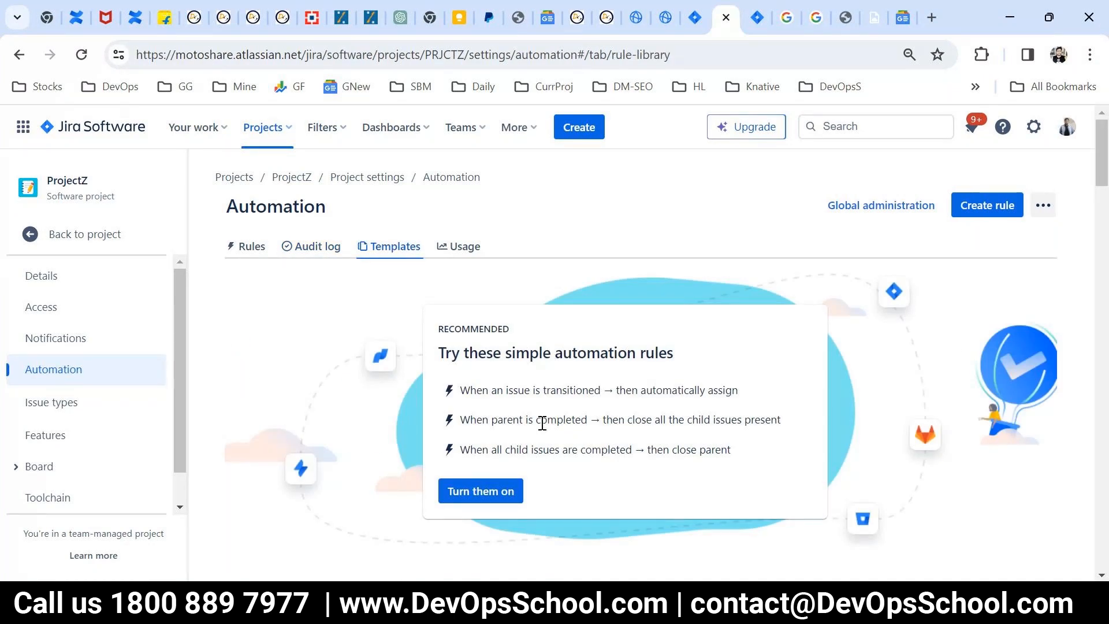
Step: Open ProjectZ's Issue types settings on the Bug type and exit the issue layout tour
click(69, 399)
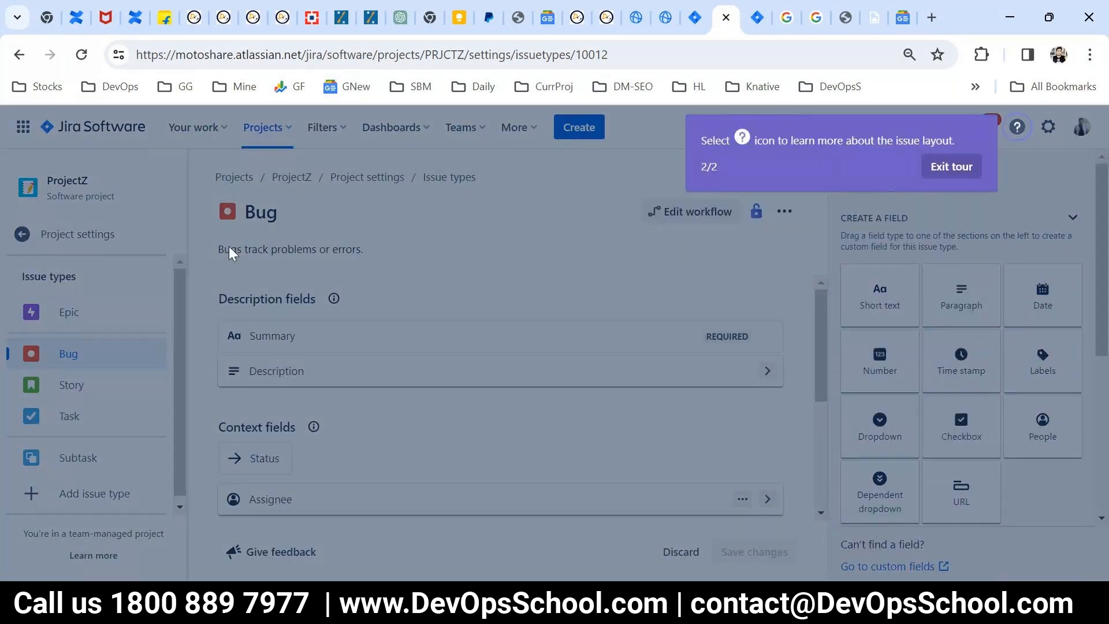
click(951, 166)
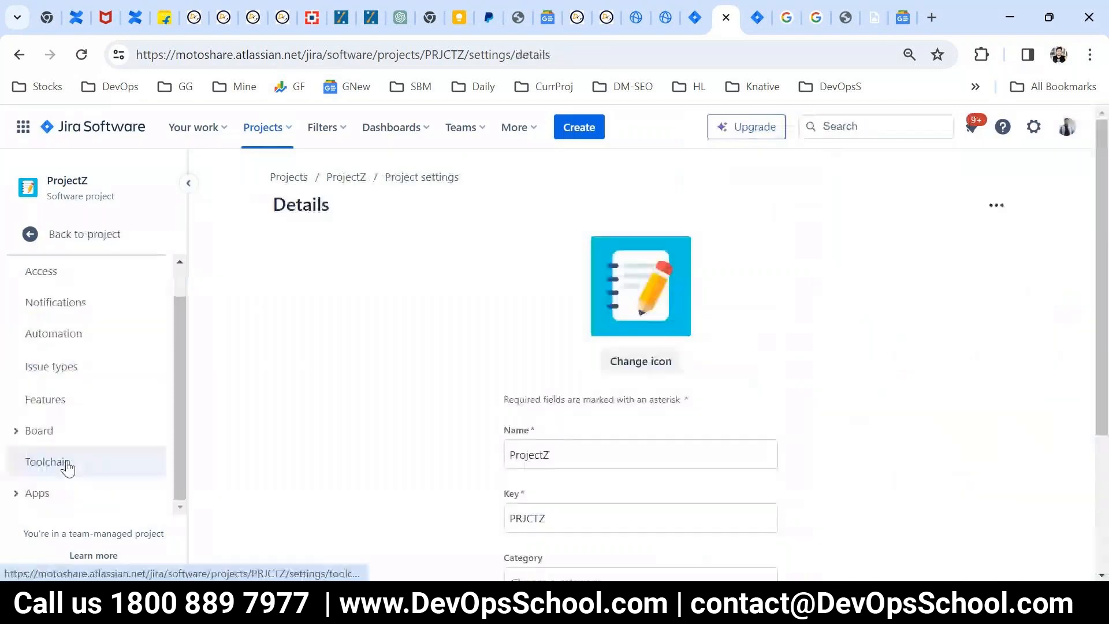
scroll(52, 485, down, 2)
Step: Check the Apps section of ProjectZ's project settings and look over the Details page
click(46, 495)
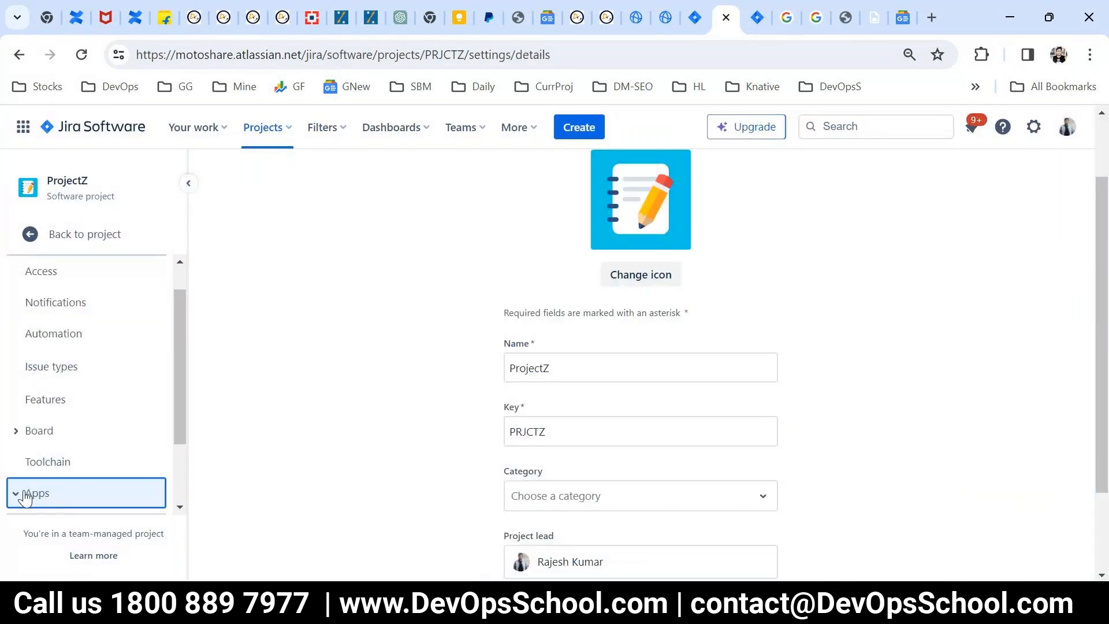
scroll(146, 461, down, 2)
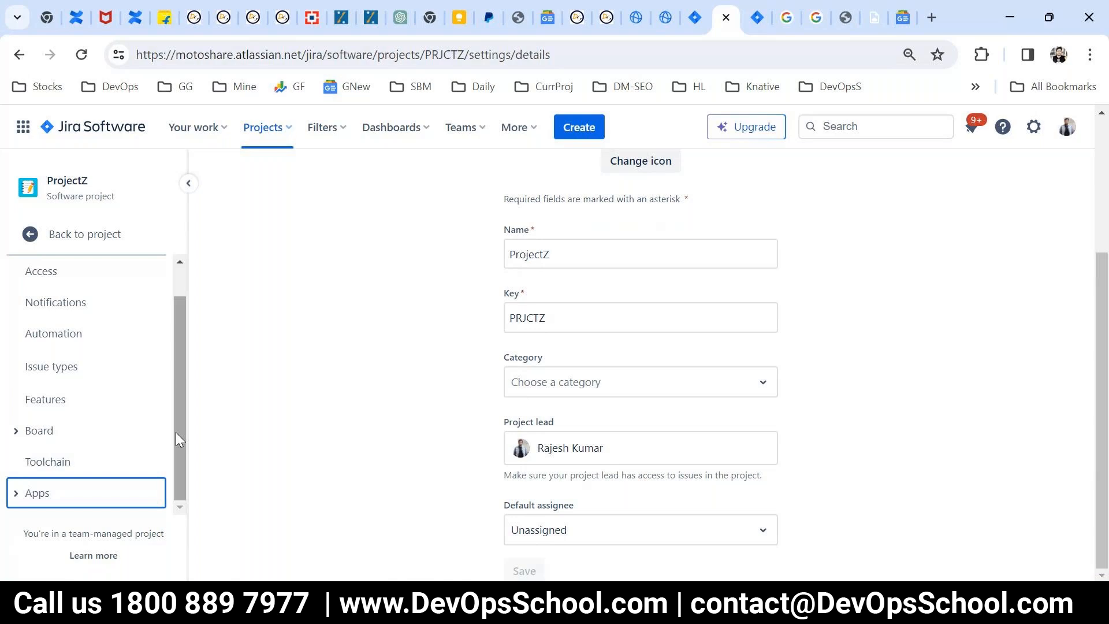
scroll(434, 421, up, 3)
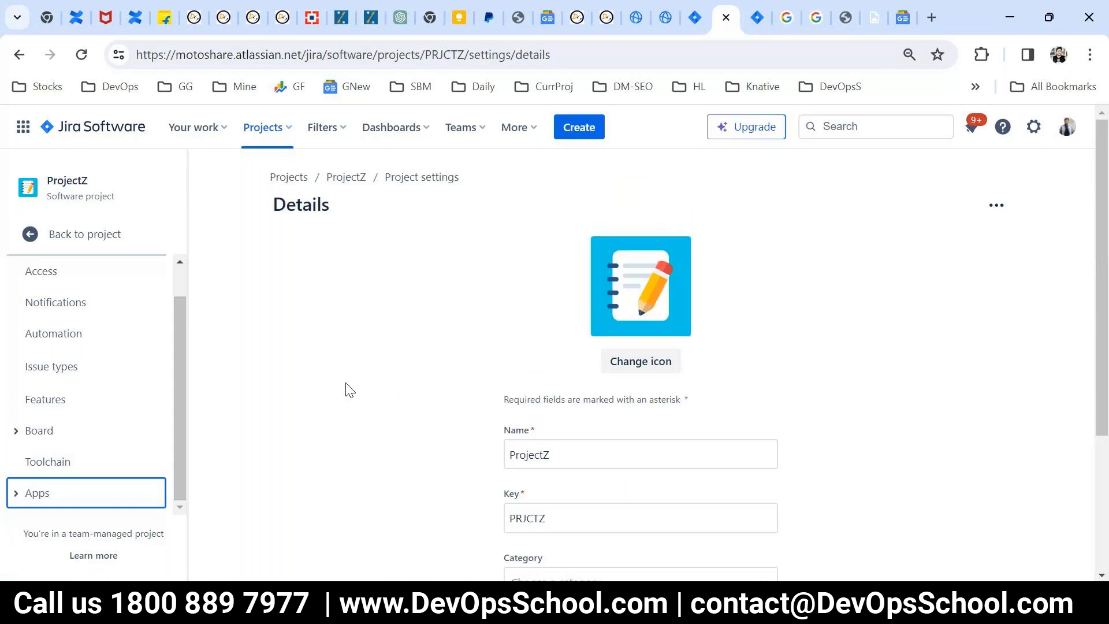
Step: View all issues across the projects in the issue search and bring up the list of recent projects
click(321, 130)
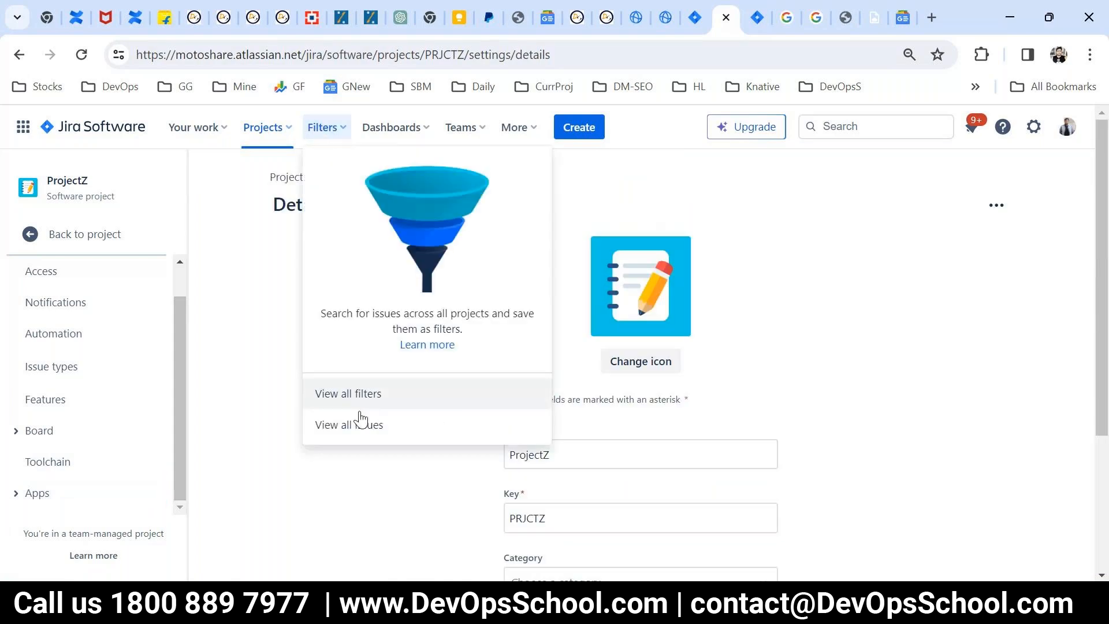
click(335, 428)
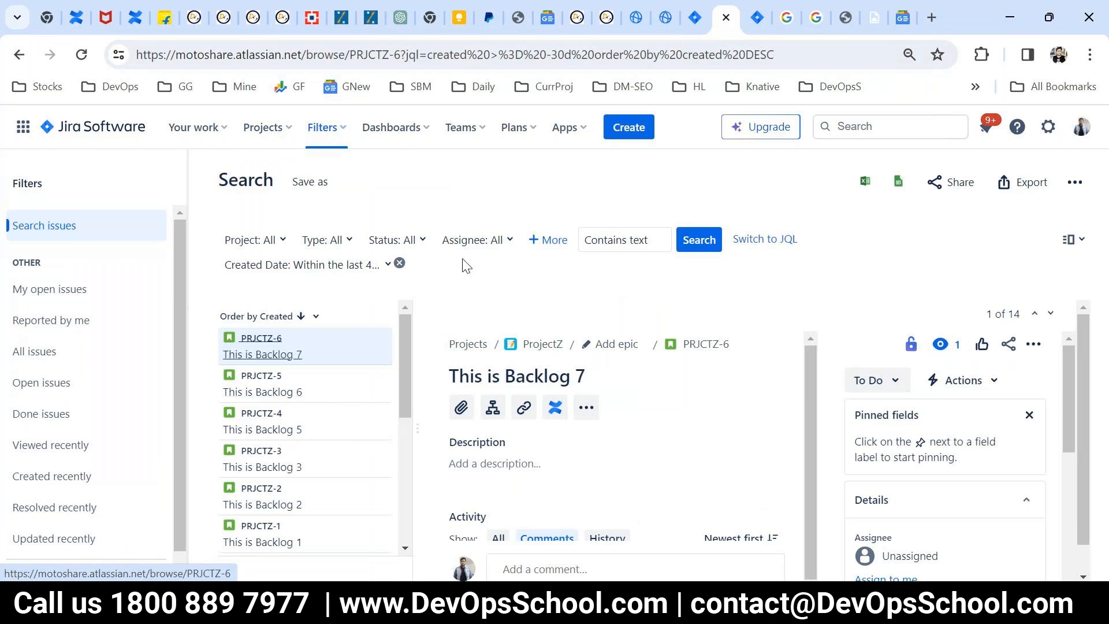
click(254, 137)
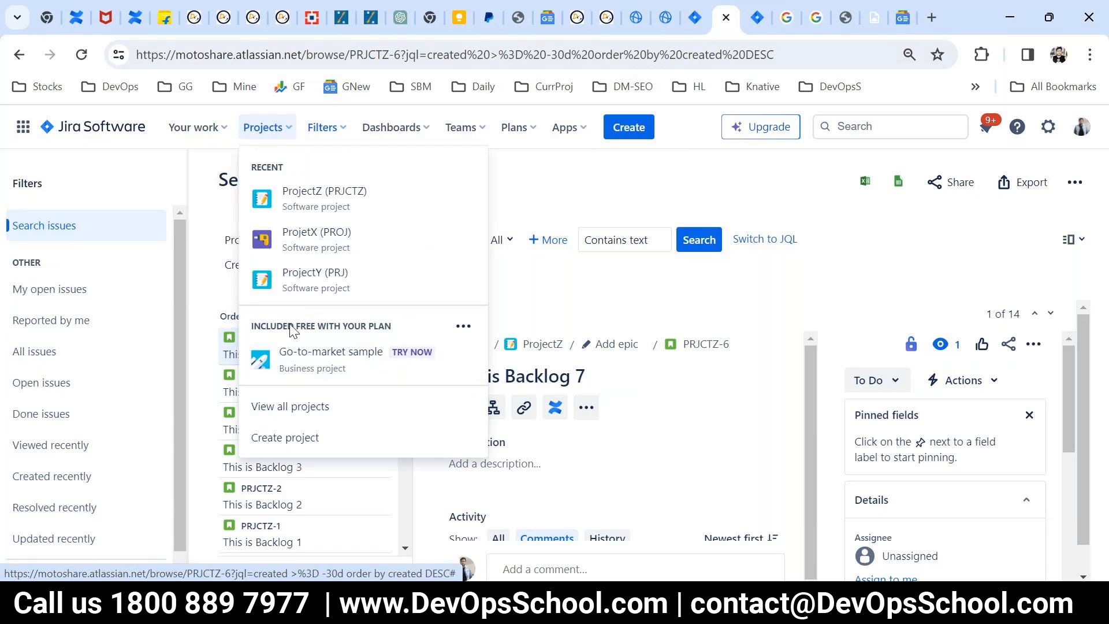
Step: Open the Your work page and review the recent project cards and the worked-on issues
click(193, 129)
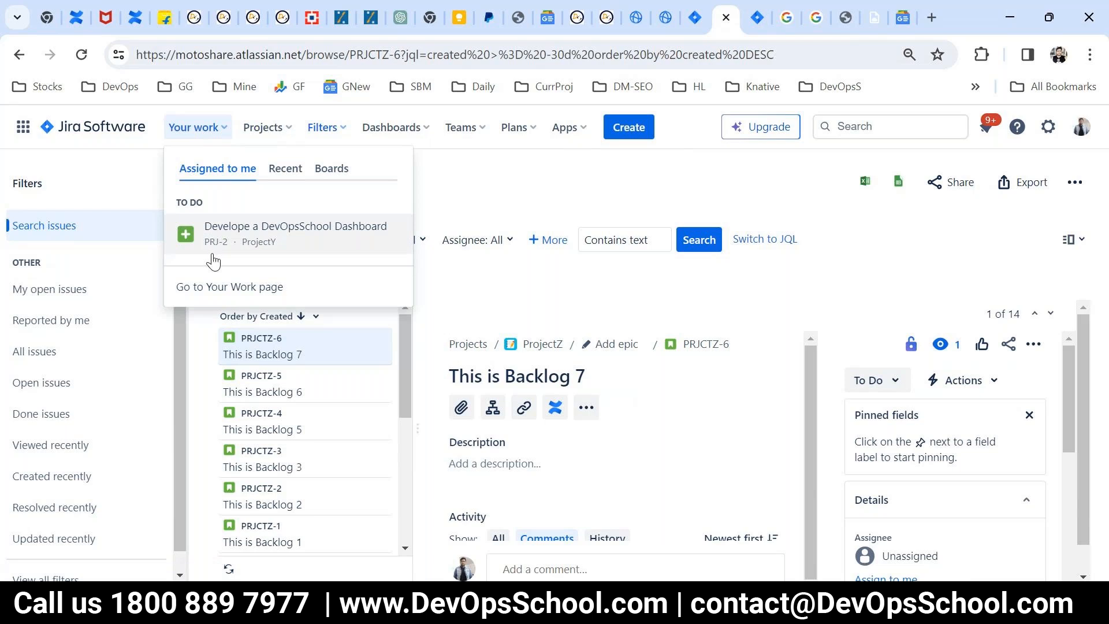
click(247, 284)
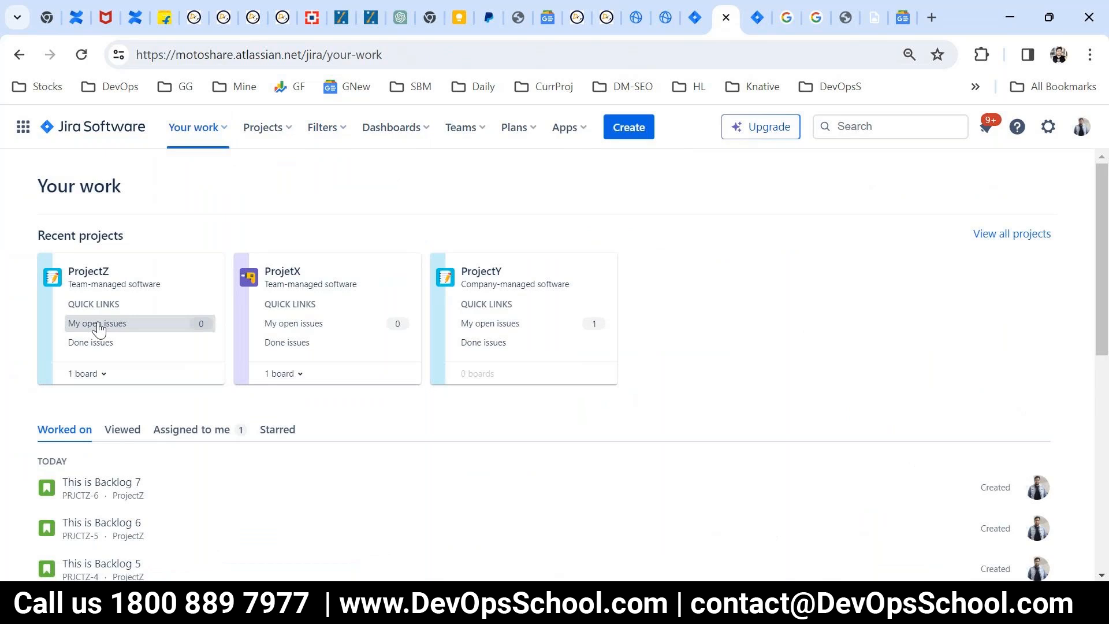
double_click(200, 54)
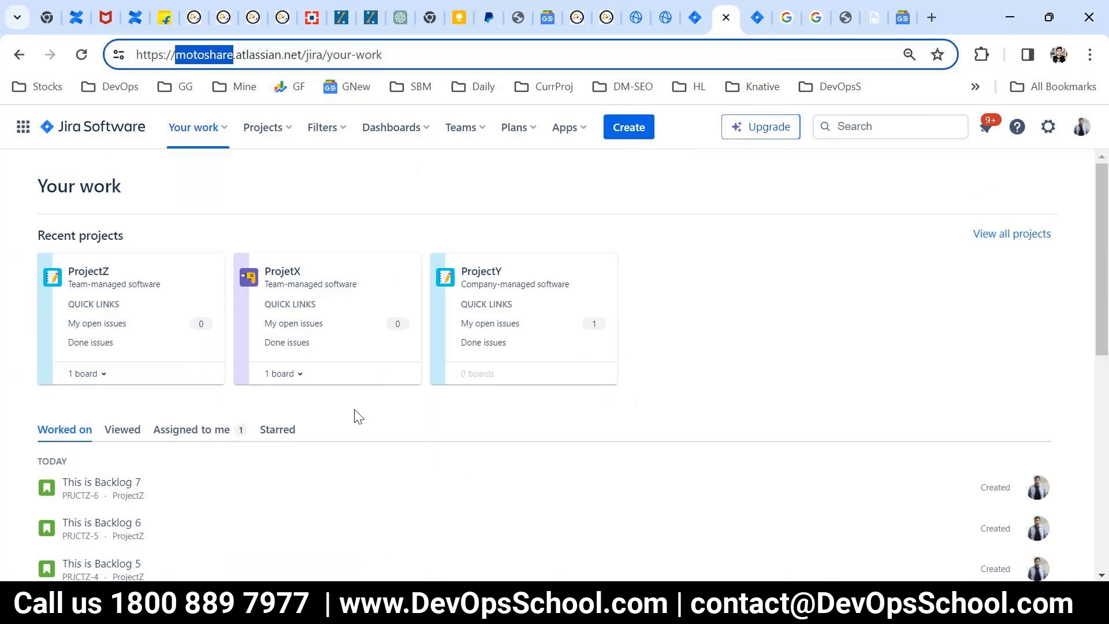
scroll(358, 415, down, 5)
scroll(332, 413, up, 1)
drag(5, 277, 64, 254)
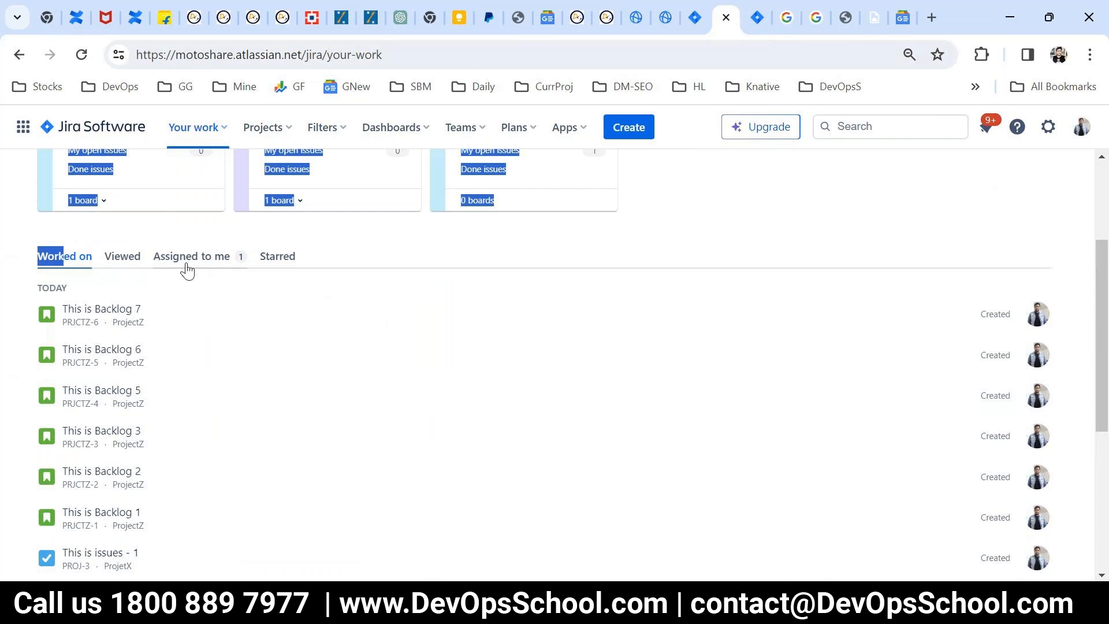
scroll(265, 460, up, 3)
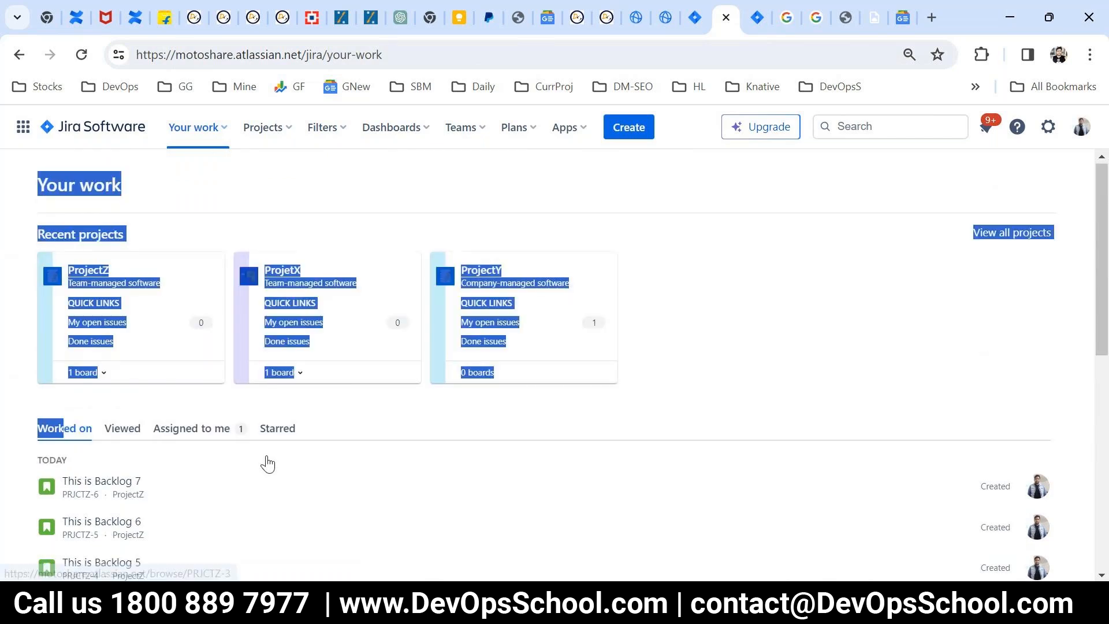
click(213, 246)
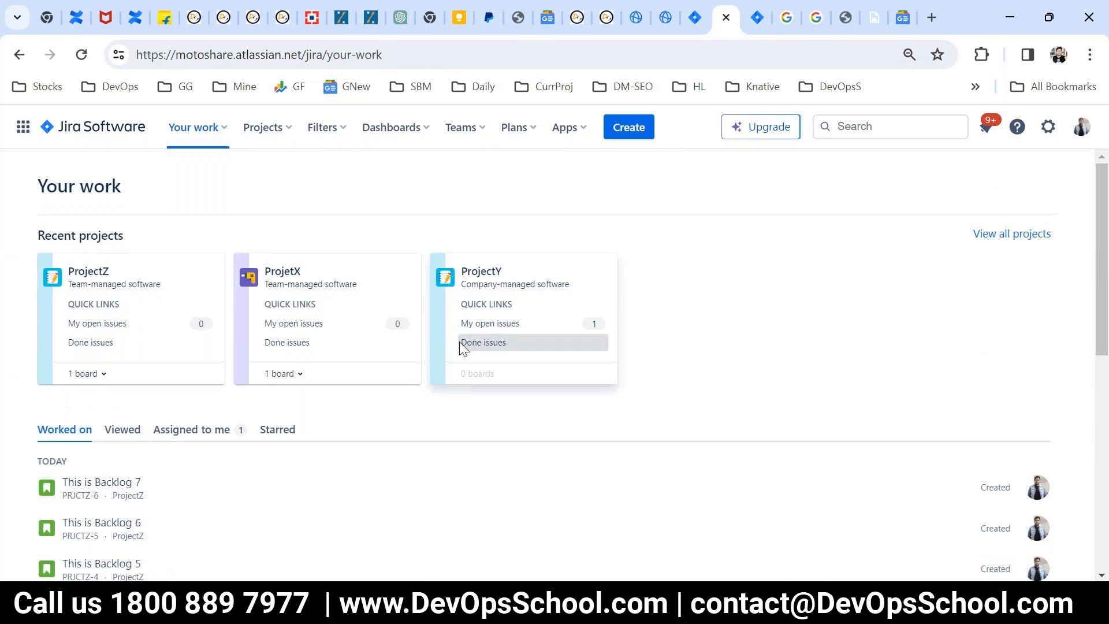
Step: Create a dashboard named "DevOpsSchool Project Summary" with private viewers and editors
click(429, 131)
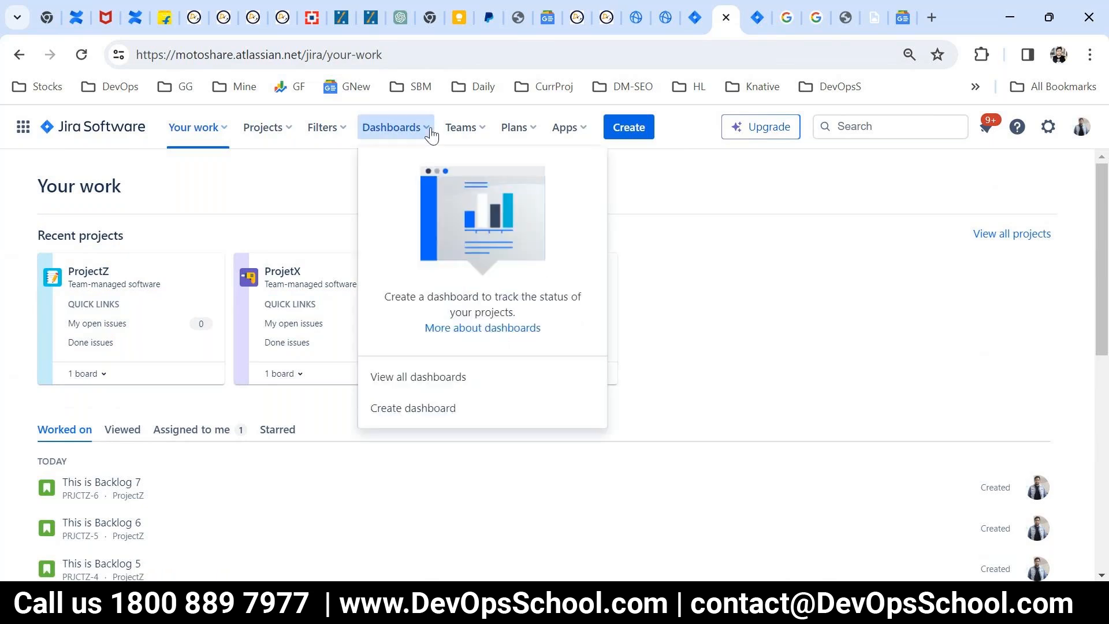
click(466, 373)
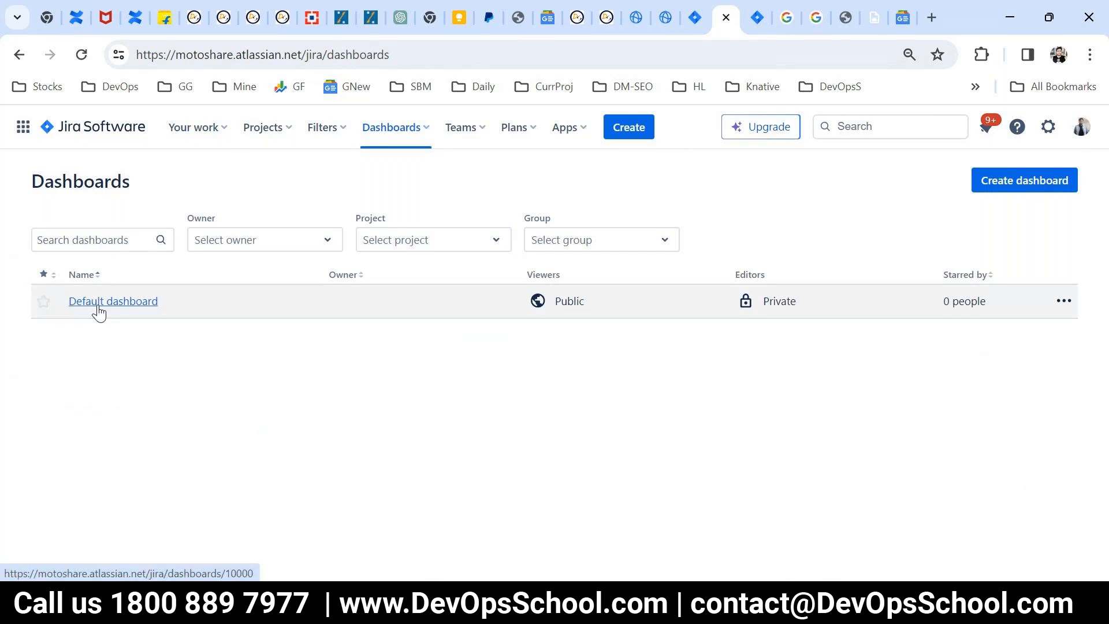
click(995, 182)
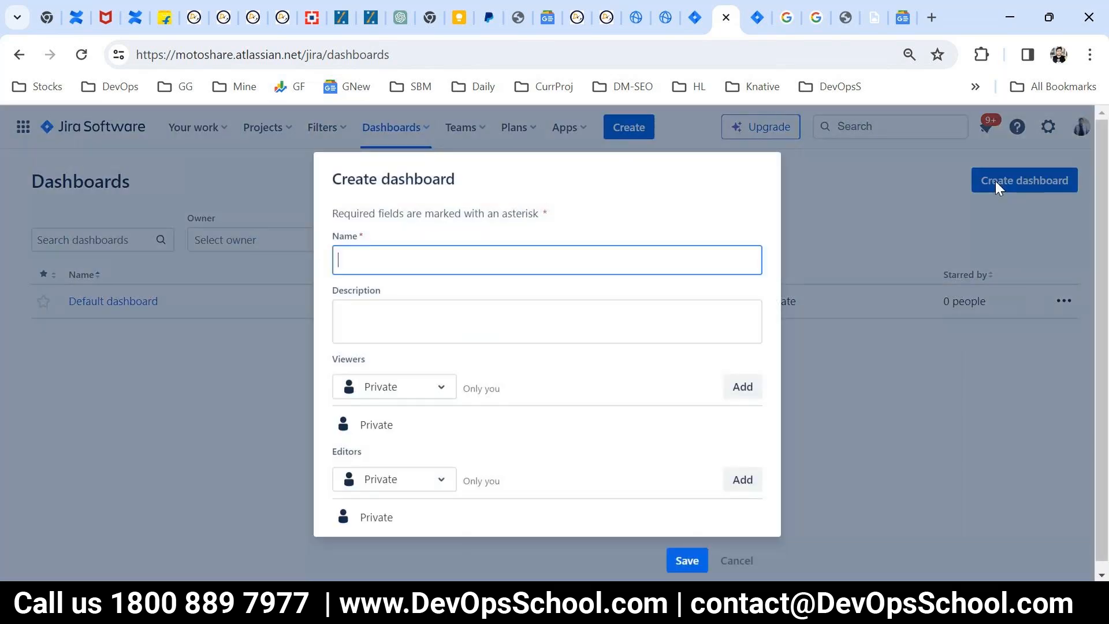
text(DevOpsSchool Project S)
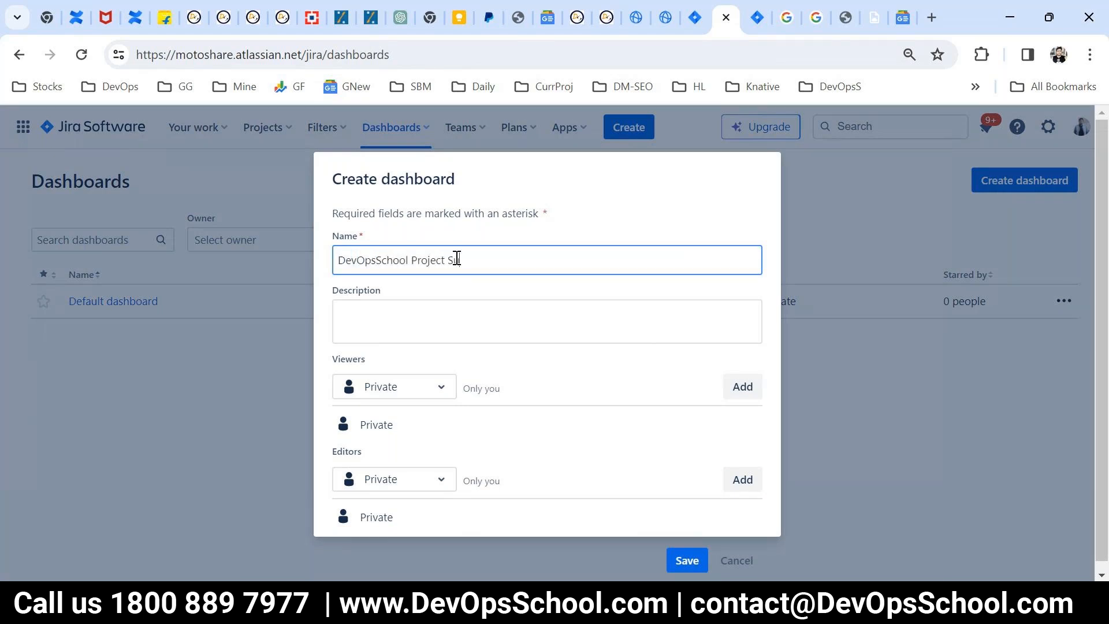
text(ummary)
key(ctrl+a)
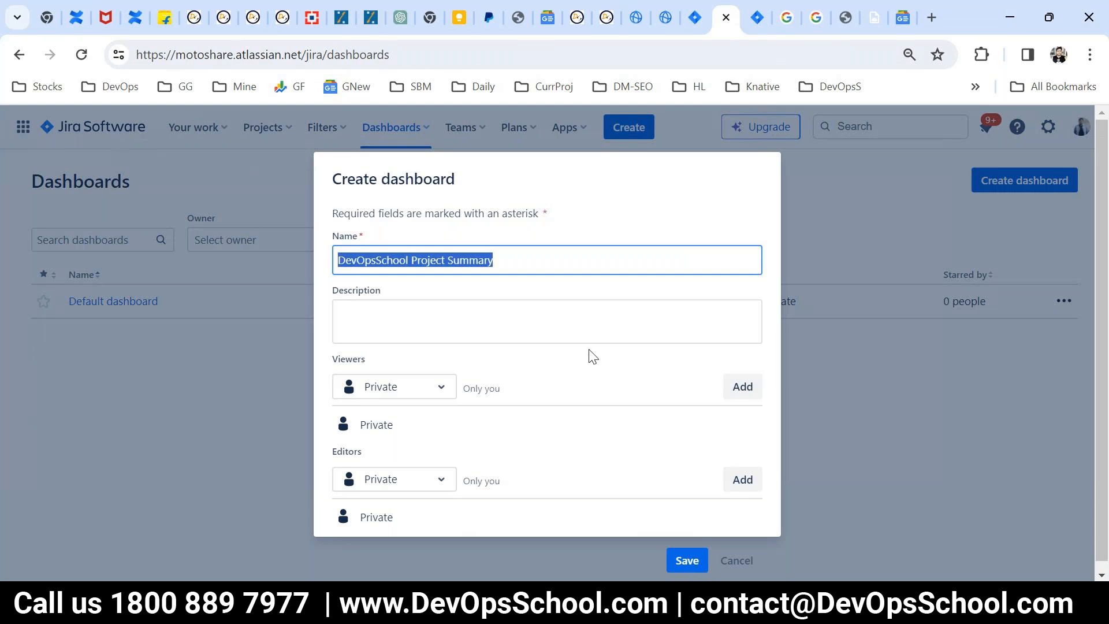
scroll(498, 352, down, 1)
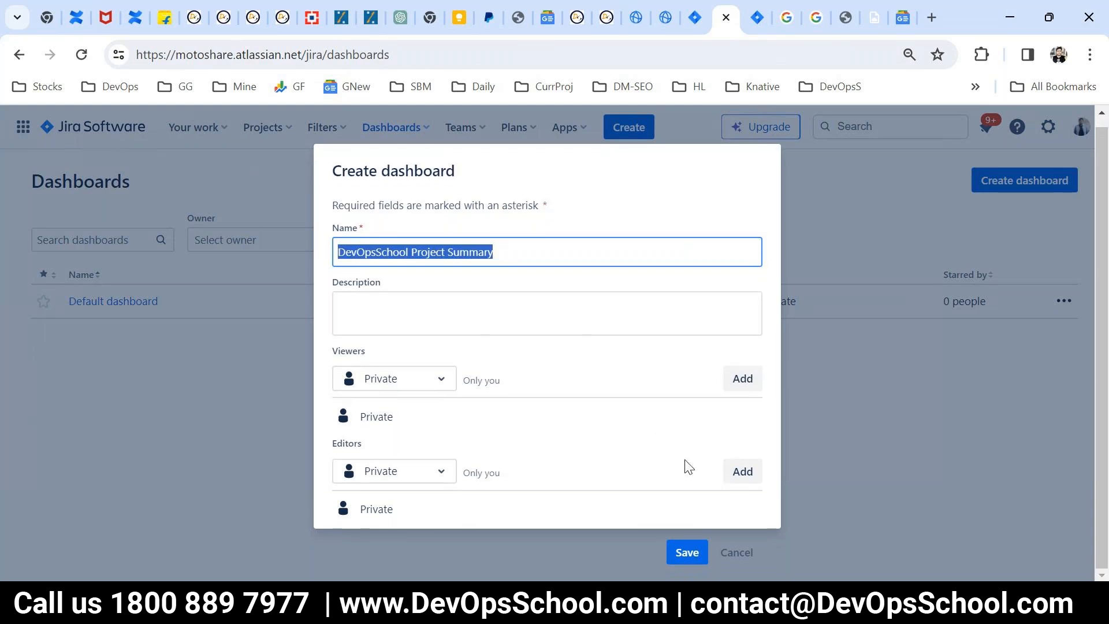
key(ctrl+minus)
key(ctrl+minus)
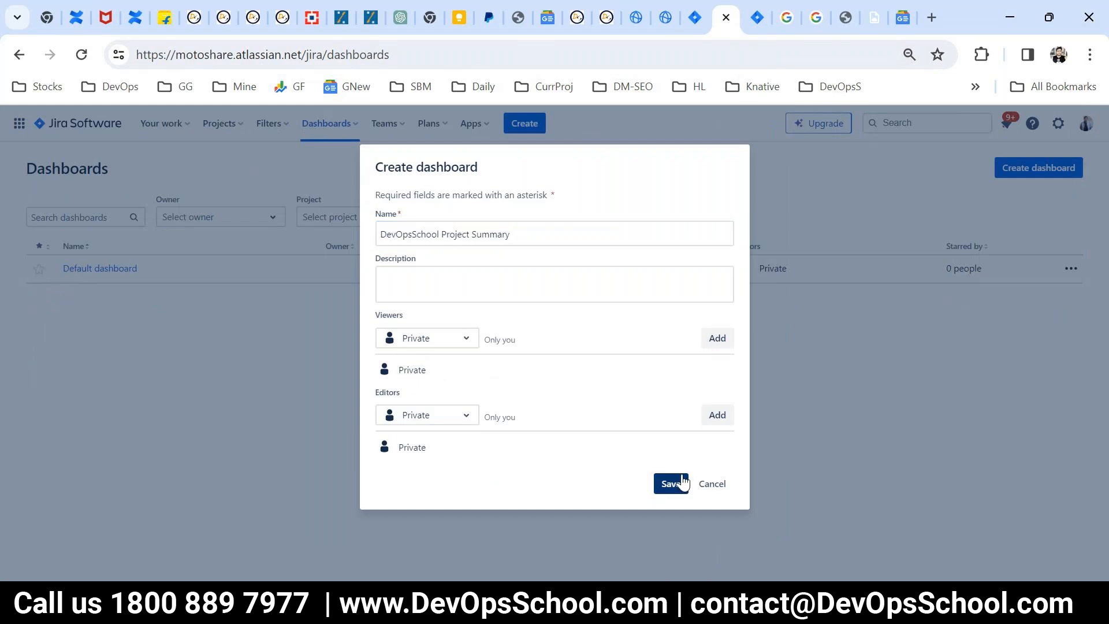
click(669, 483)
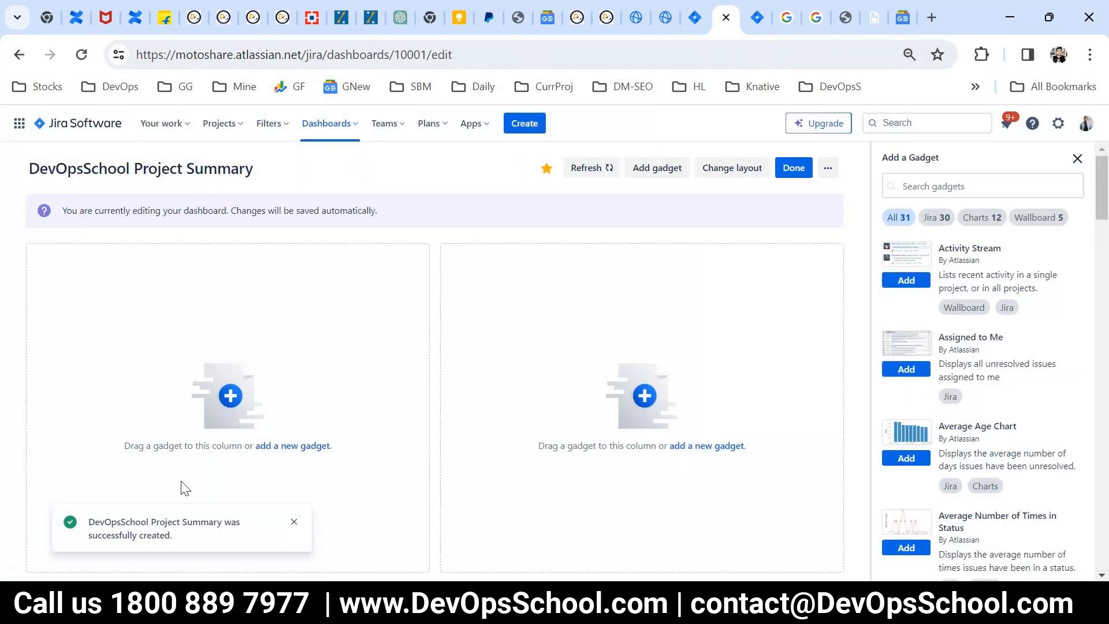
Step: Add the Assigned to Me and Average Age Chart gadgets to the dashboard
click(304, 447)
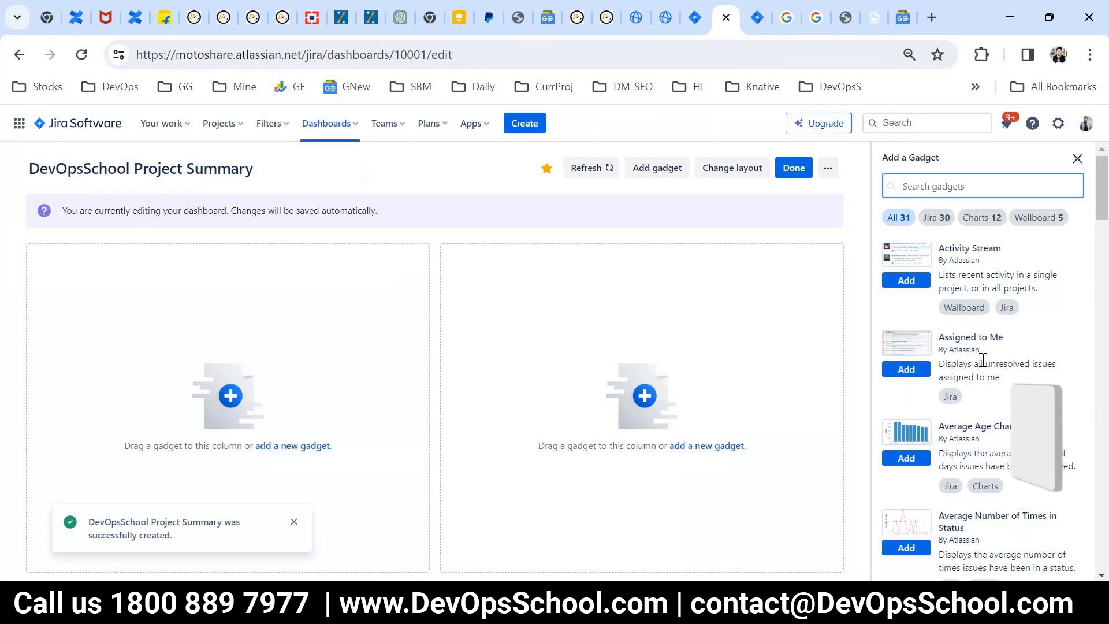
click(898, 369)
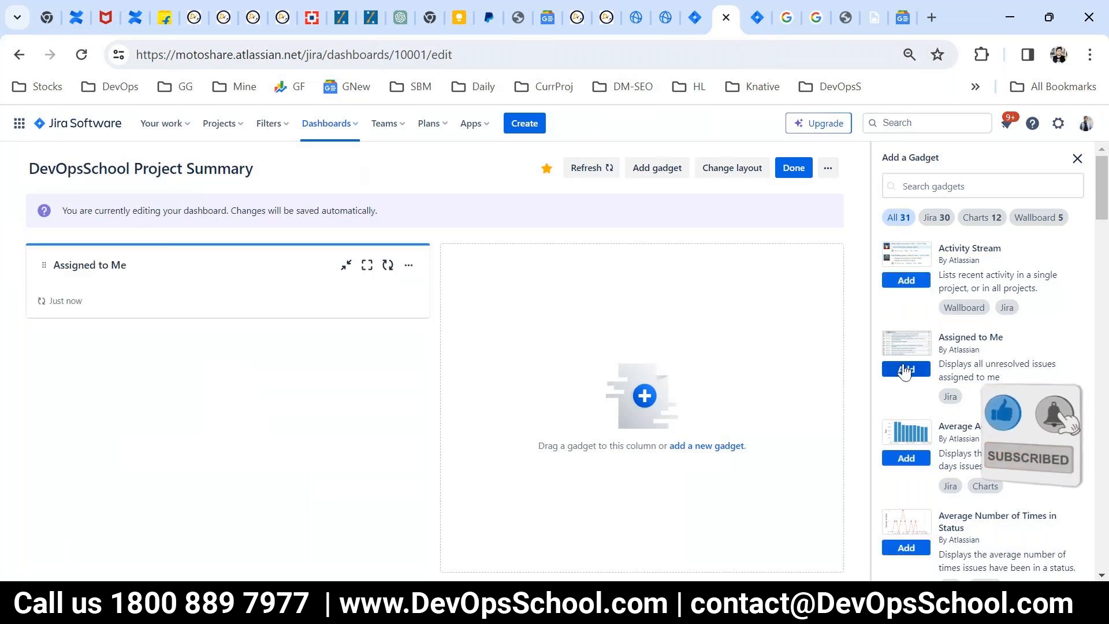
click(707, 449)
scroll(996, 428, down, 3)
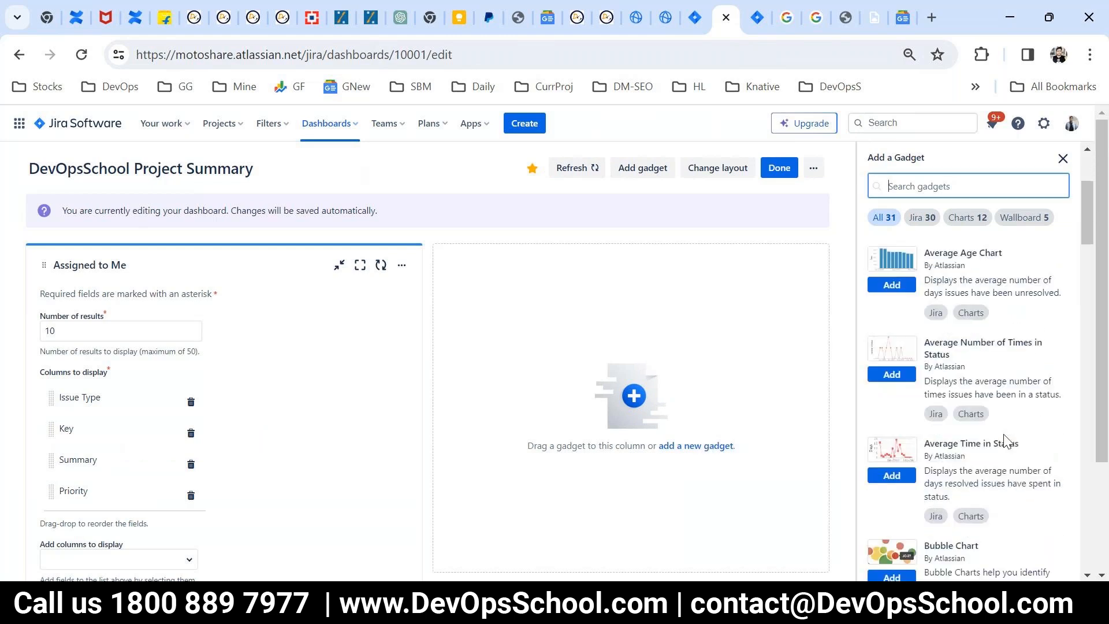
scroll(976, 404, up, 2)
drag(931, 341, 1011, 345)
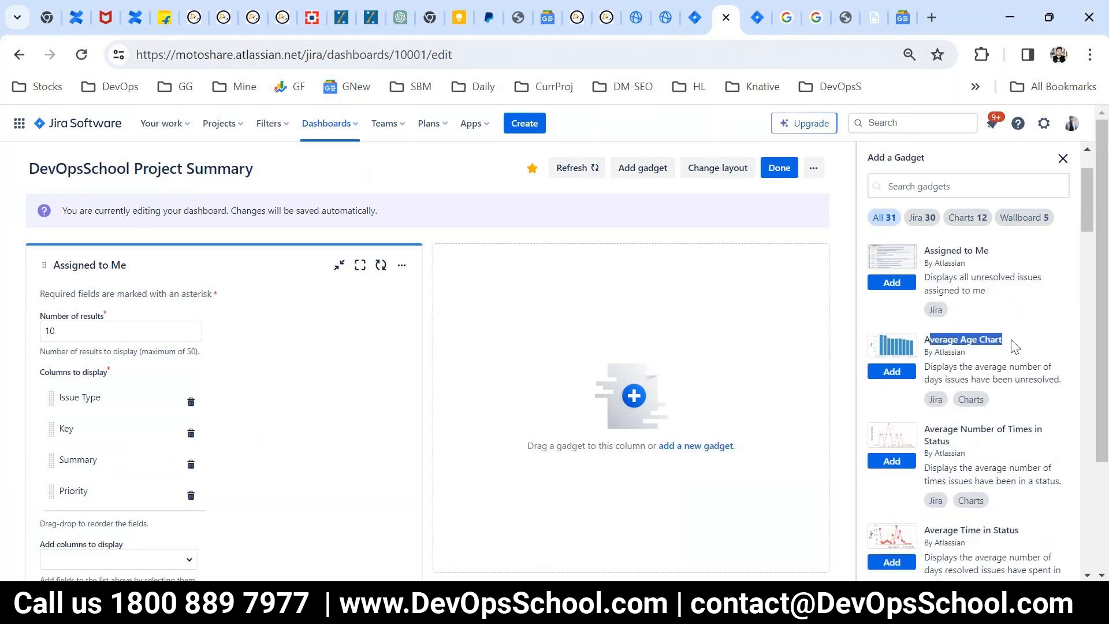
click(890, 375)
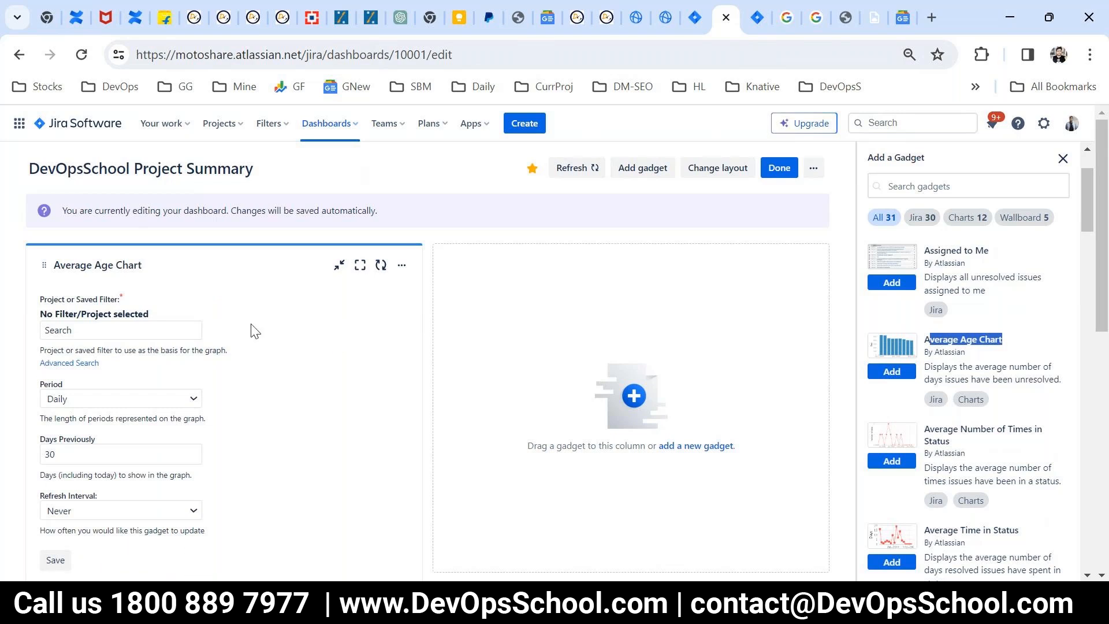
drag(234, 267, 593, 301)
Step: Add the Average Number of Times in Status gadget and move it into the dashboard's empty second column
click(703, 445)
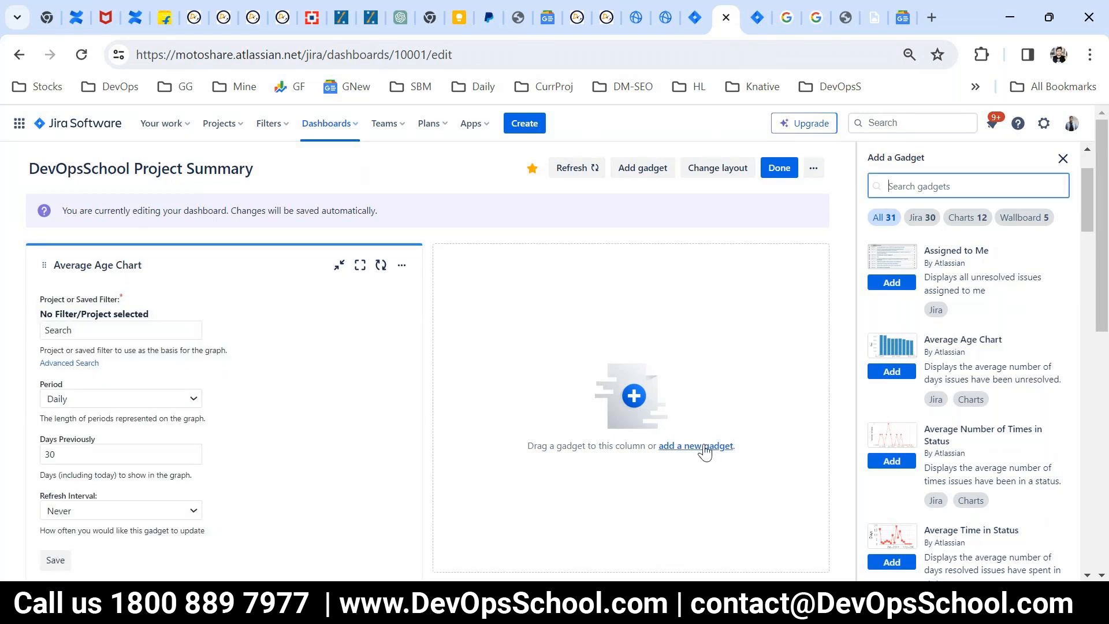
click(895, 463)
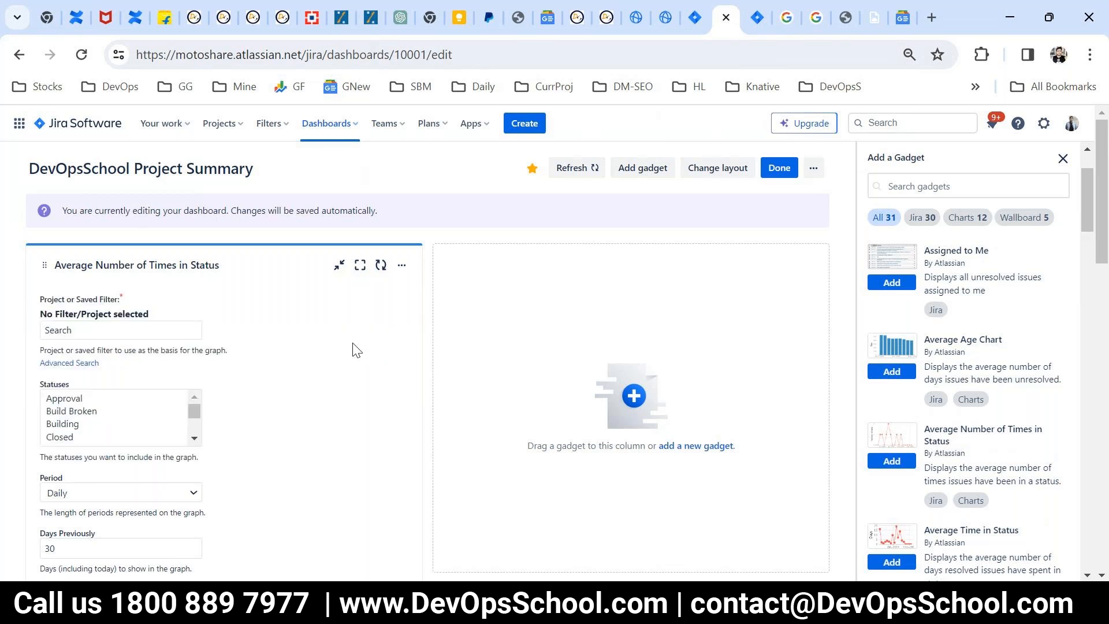
scroll(358, 350, down, 6)
scroll(322, 459, up, 6)
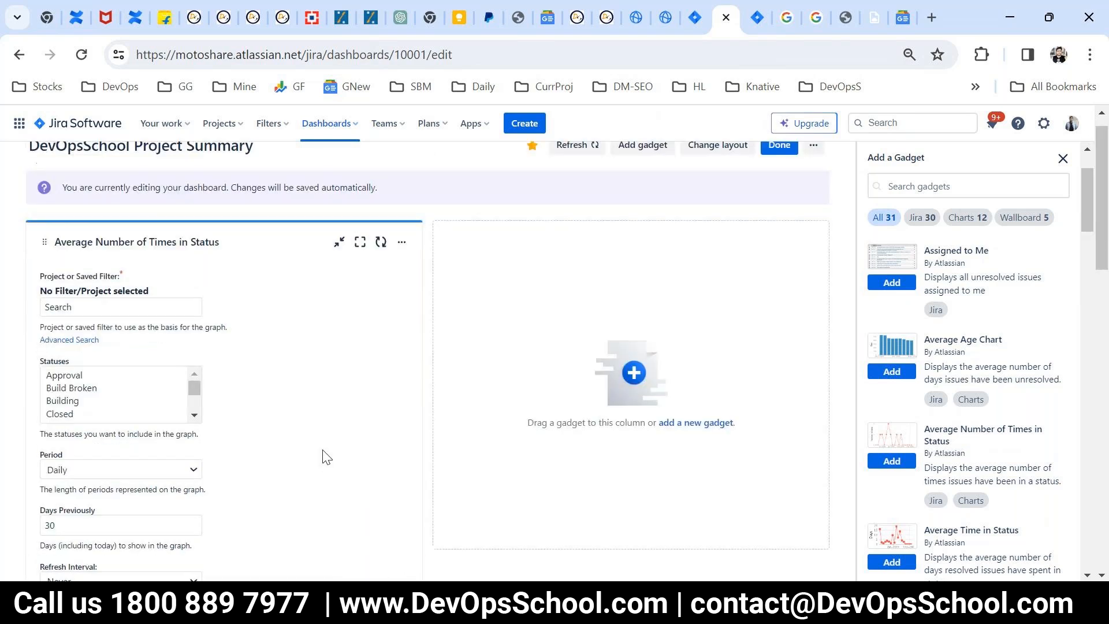
drag(313, 266, 616, 286)
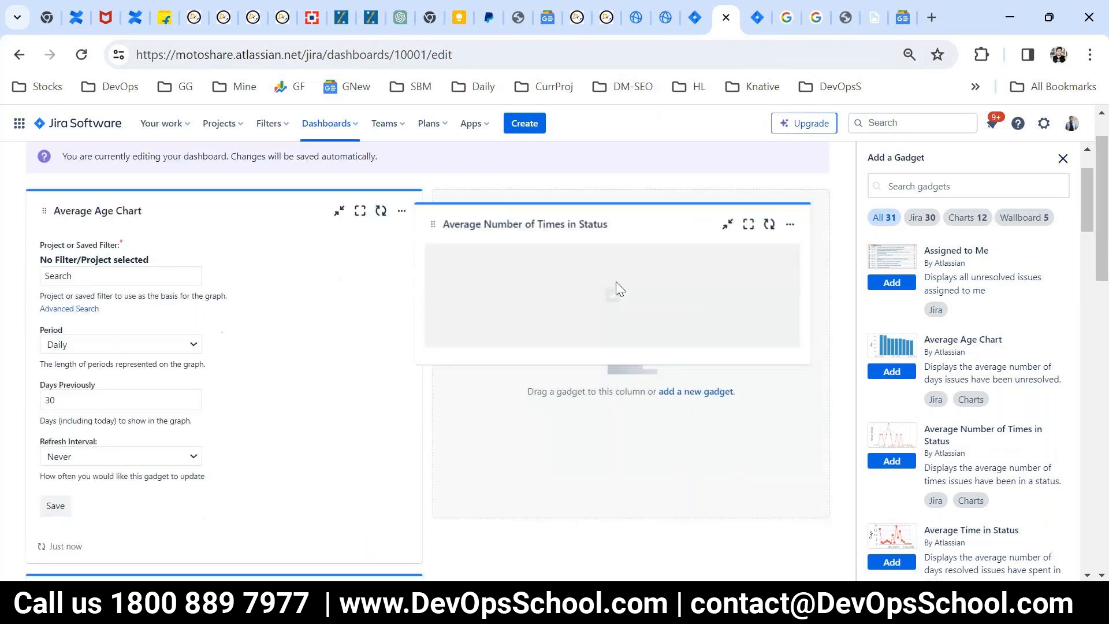
Step: Look over the gadgets' configuration forms, then finish editing and check the dashboard view
scroll(376, 414, down, 8)
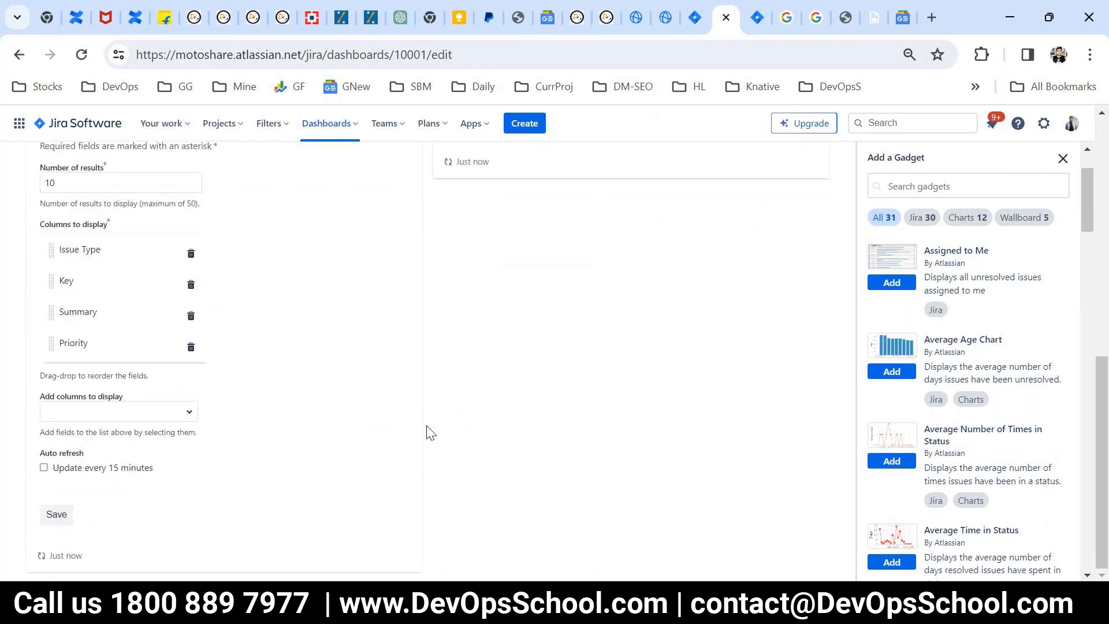
scroll(427, 432, up, 6)
scroll(430, 432, up, 4)
scroll(428, 432, down, 9)
scroll(429, 432, up, 7)
scroll(429, 432, down, 7)
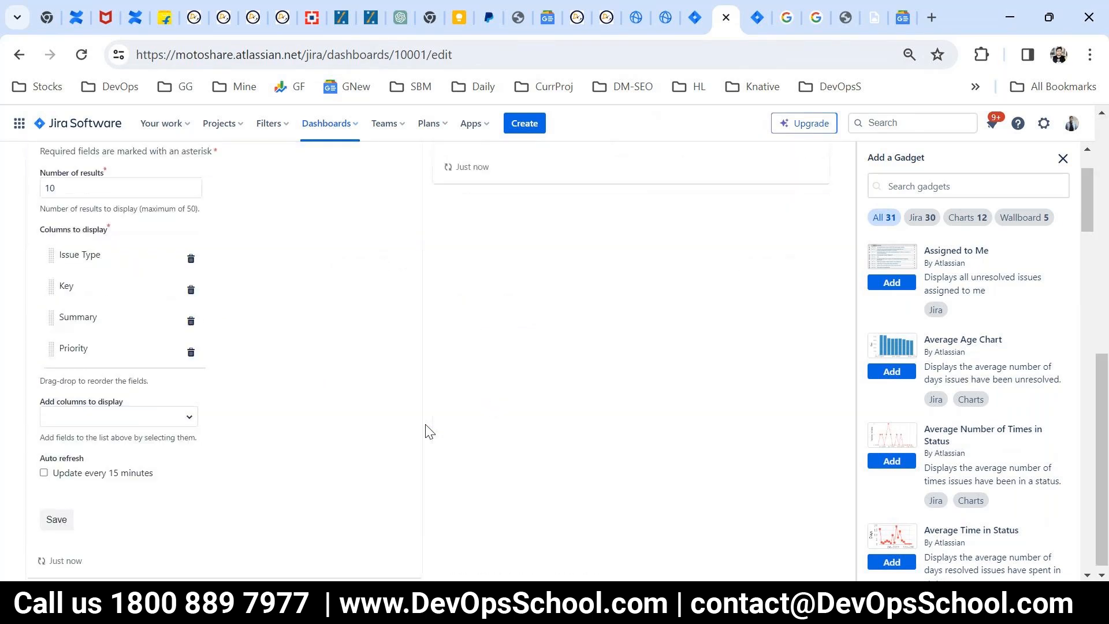
scroll(428, 432, up, 7)
click(778, 168)
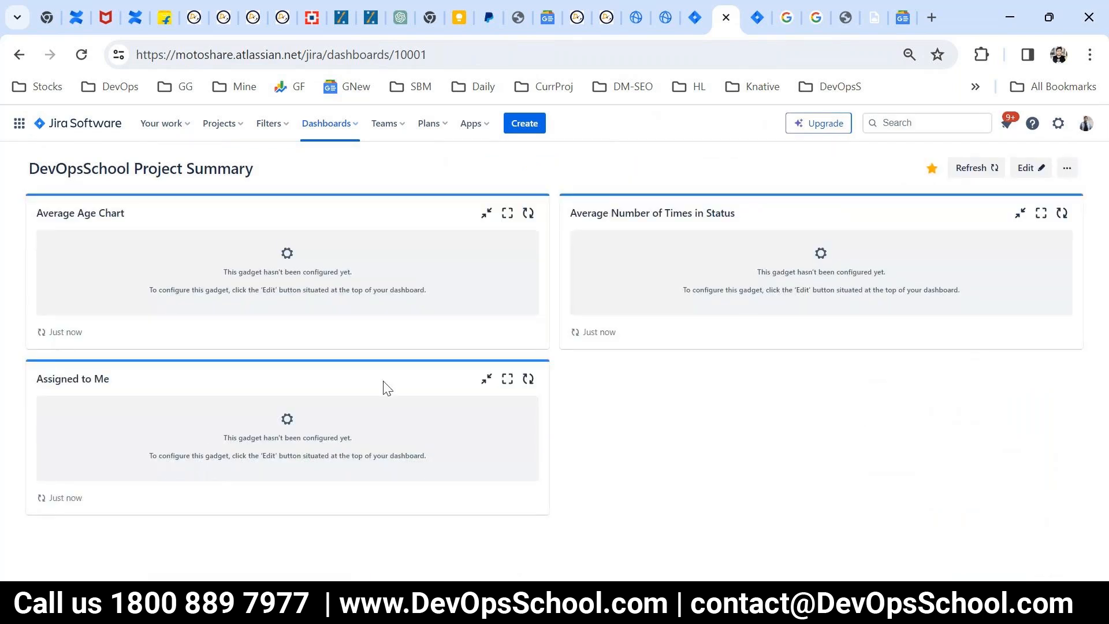
click(996, 167)
double_click(289, 258)
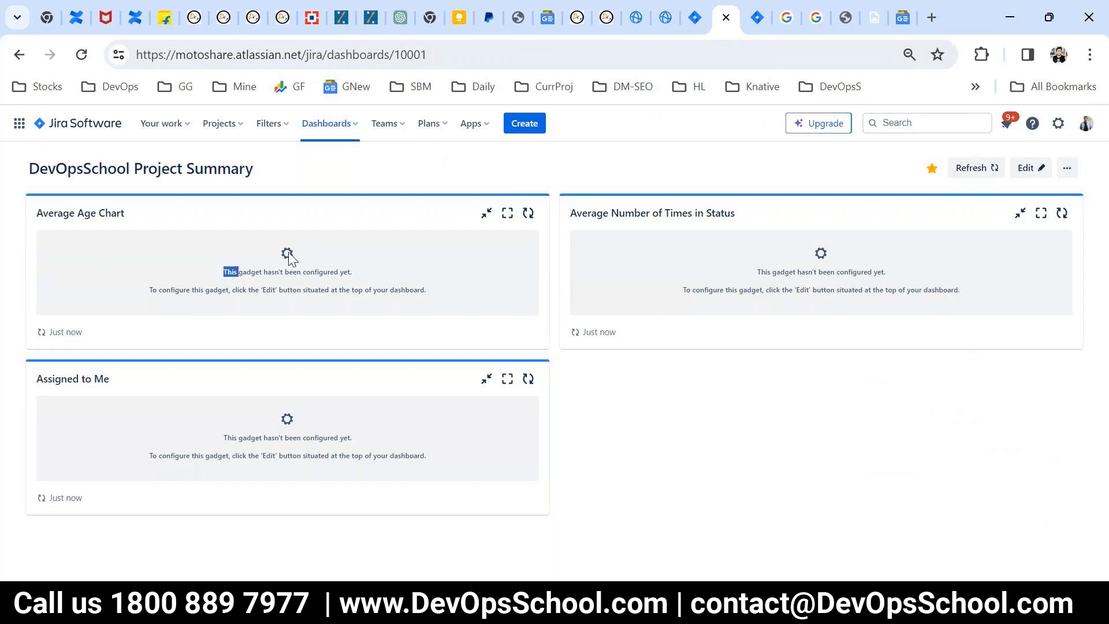
Step: Resume editing the dashboard and save the Assigned to Me gadget with its default settings
click(1020, 168)
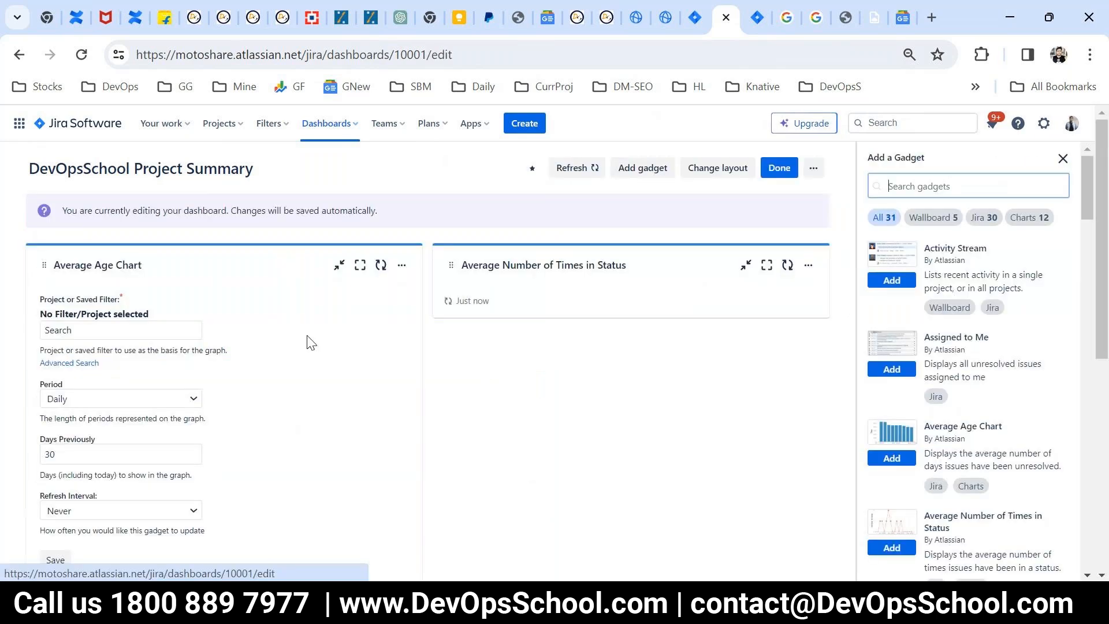
scroll(94, 407, down, 3)
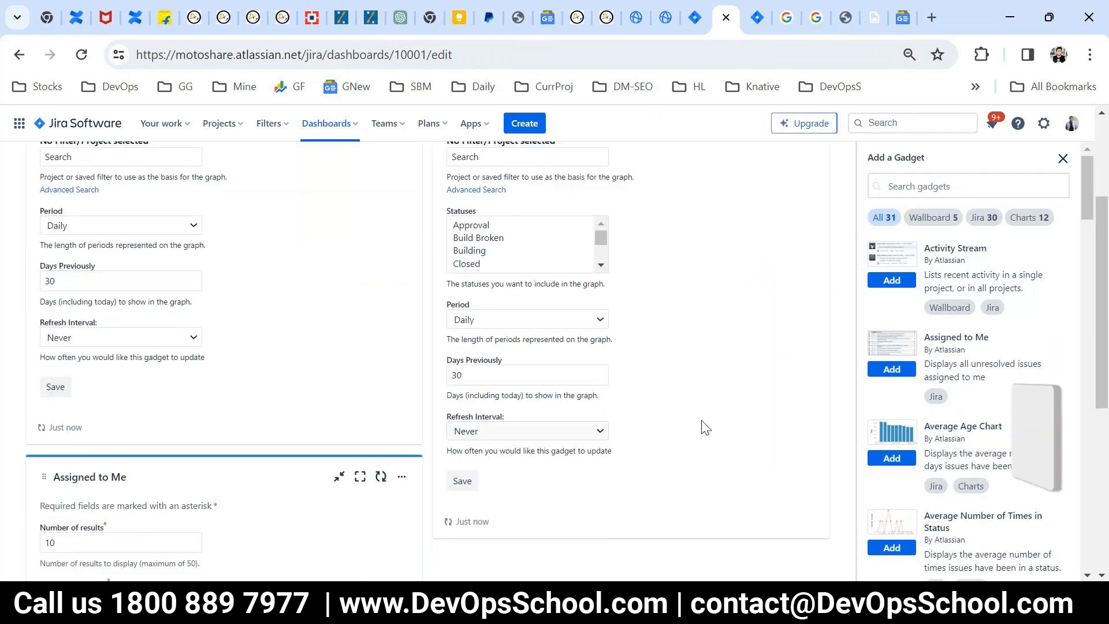
click(462, 480)
scroll(94, 497, down, 5)
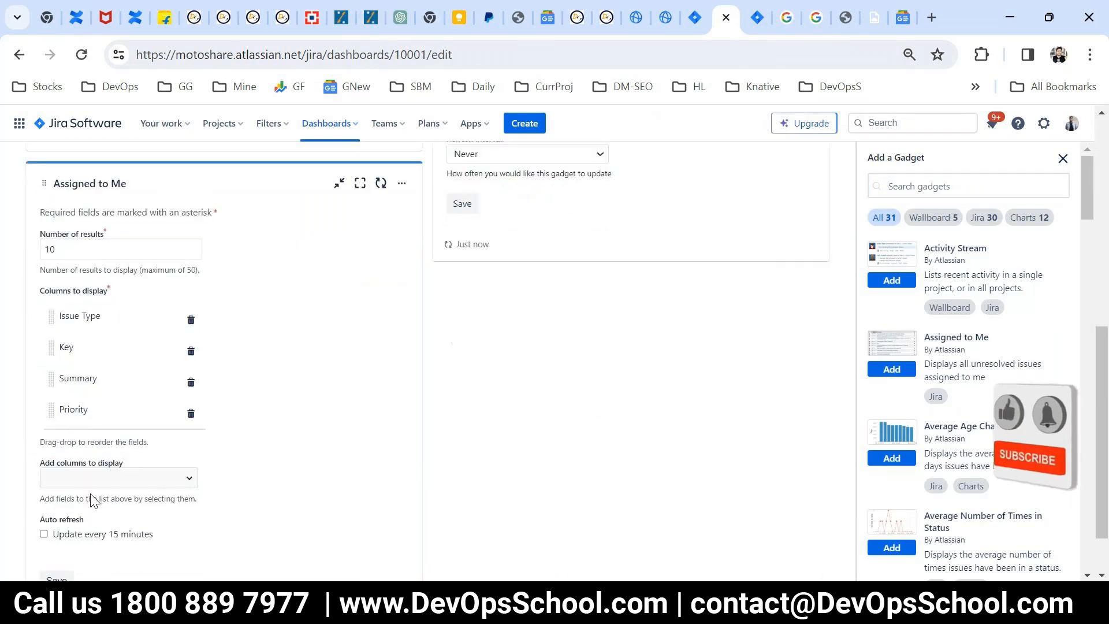
click(56, 513)
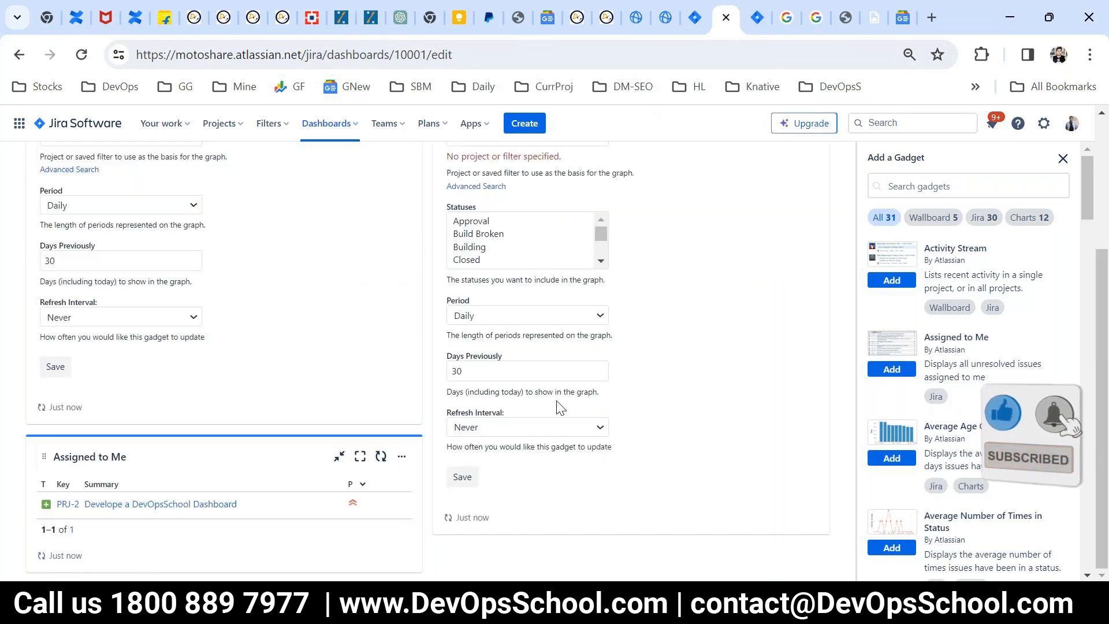
Step: Set ProjectZ as the project for the Average Number of Times in Status gadget and save its configuration
click(498, 331)
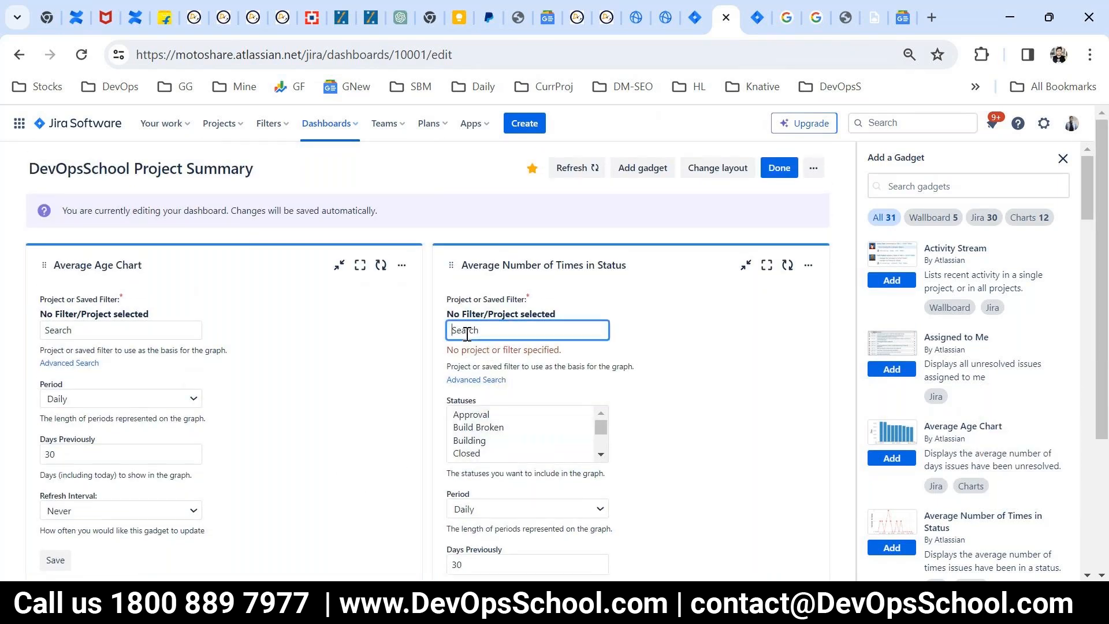
text(pro)
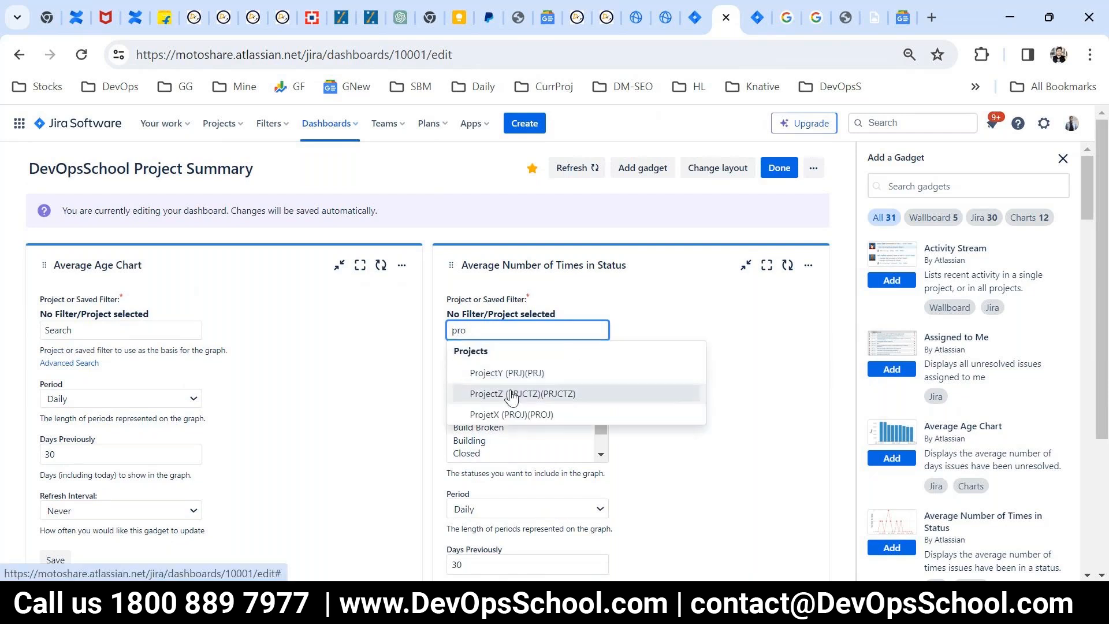
click(513, 395)
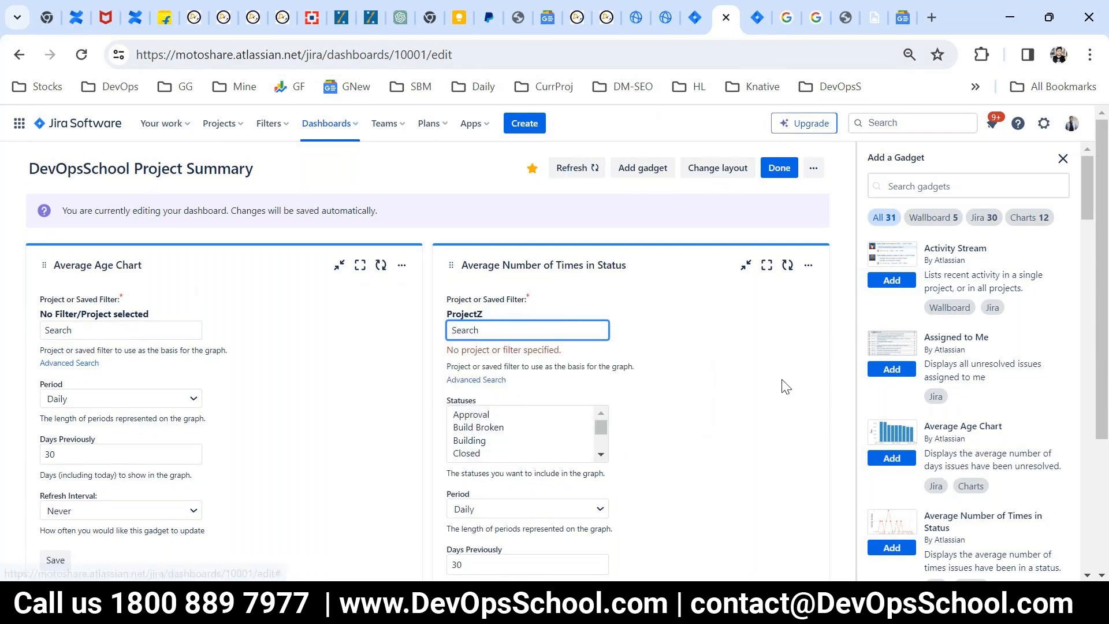
click(729, 362)
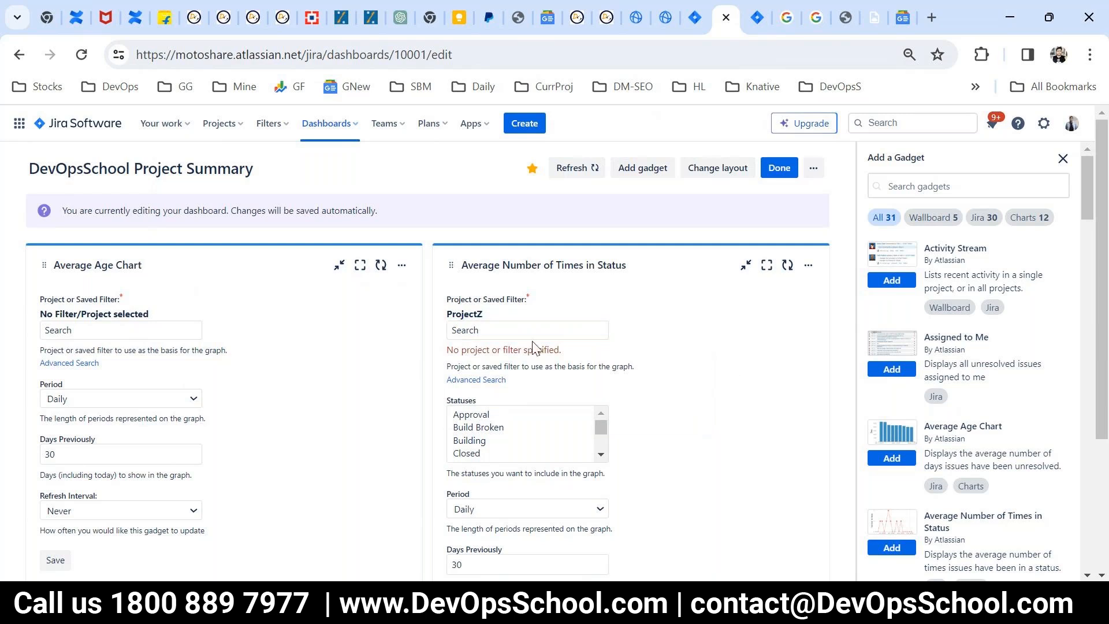
click(79, 334)
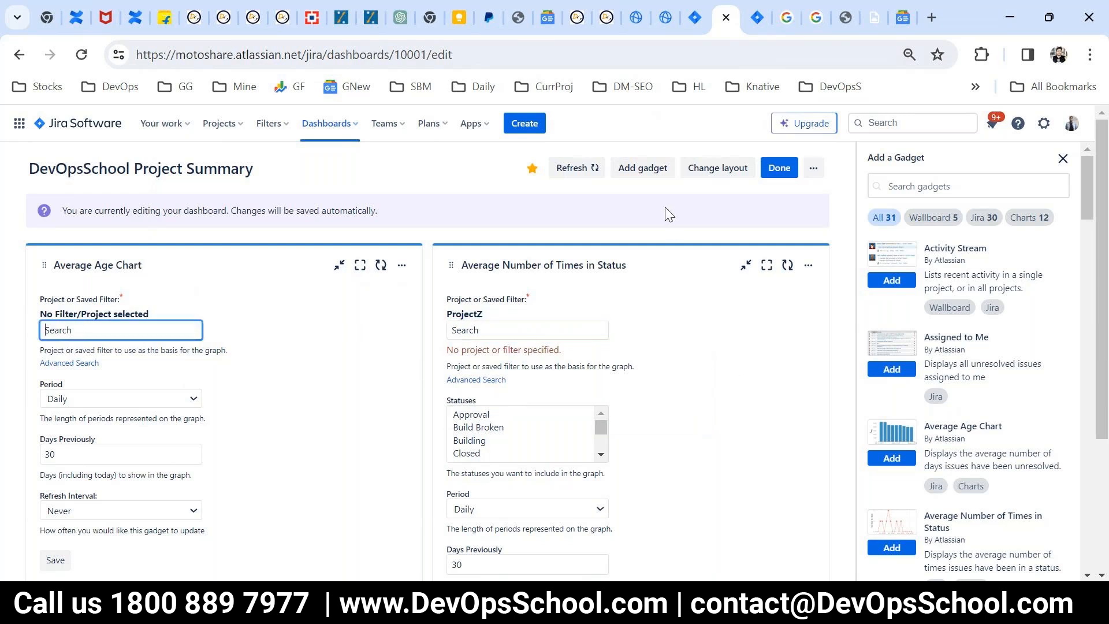
scroll(638, 358, down, 3)
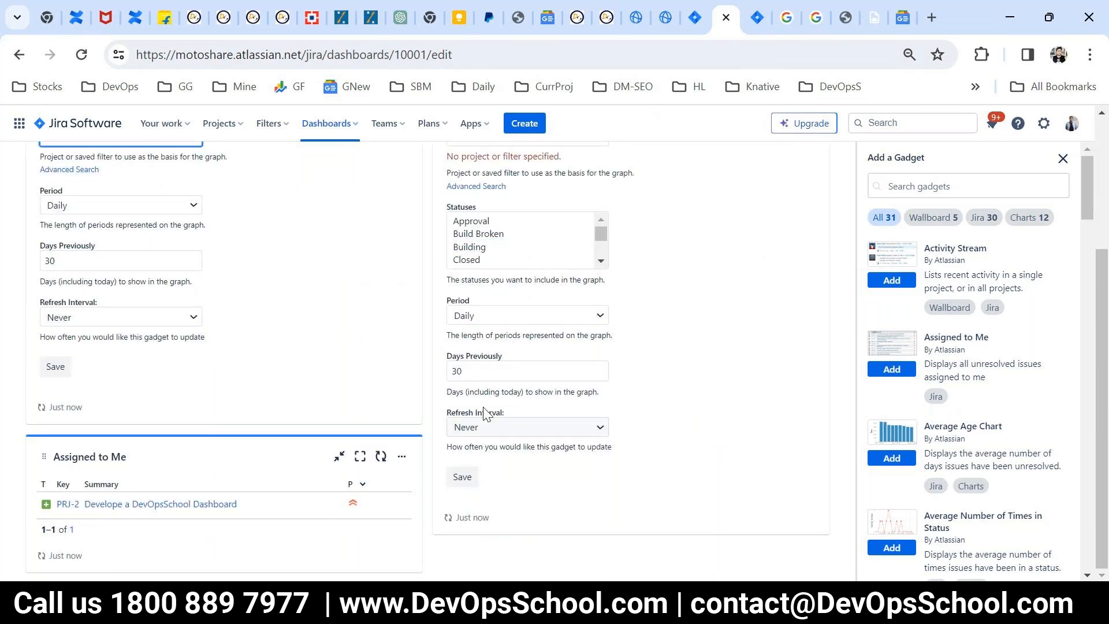
click(466, 474)
scroll(565, 433, up, 3)
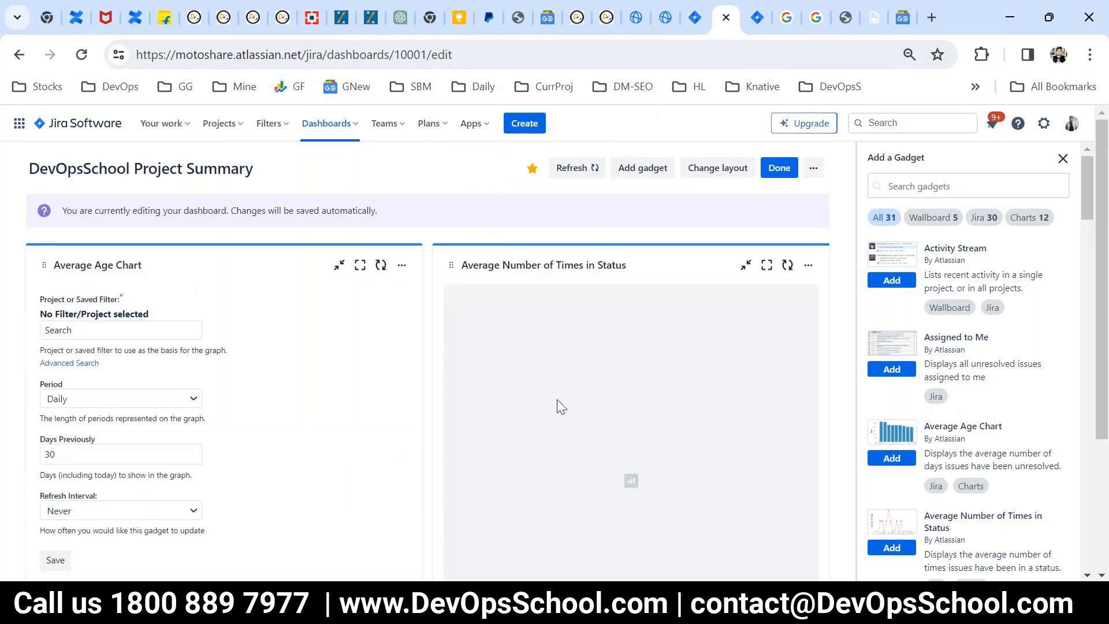
Step: Set ProjectY as the project for the Average Age Chart gadget and save its configuration
scroll(183, 422, down, 3)
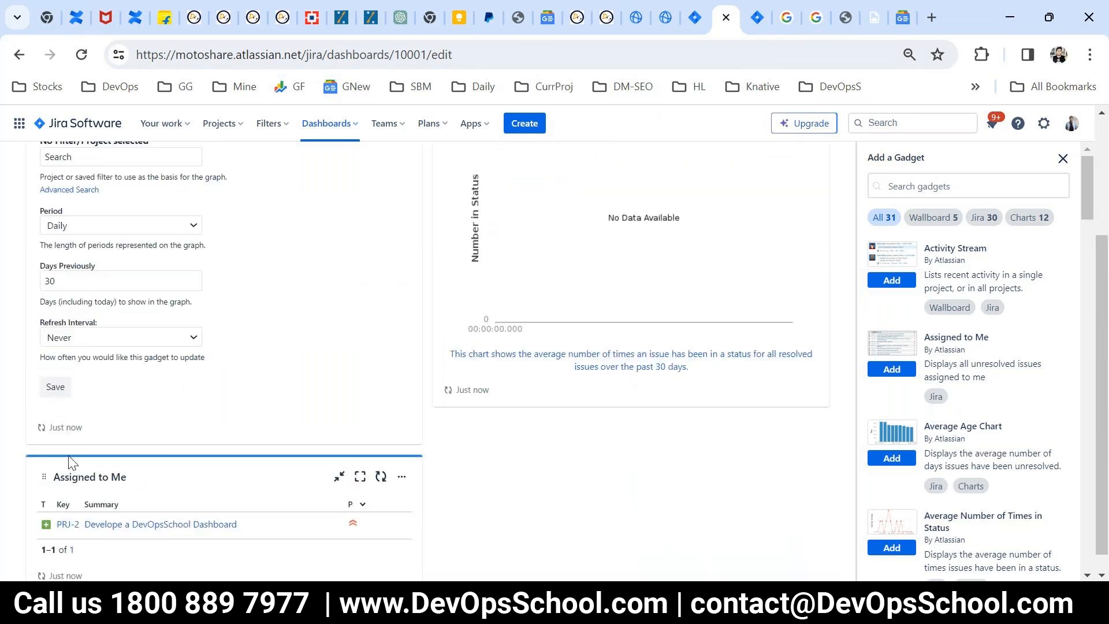
click(53, 393)
text(proj)
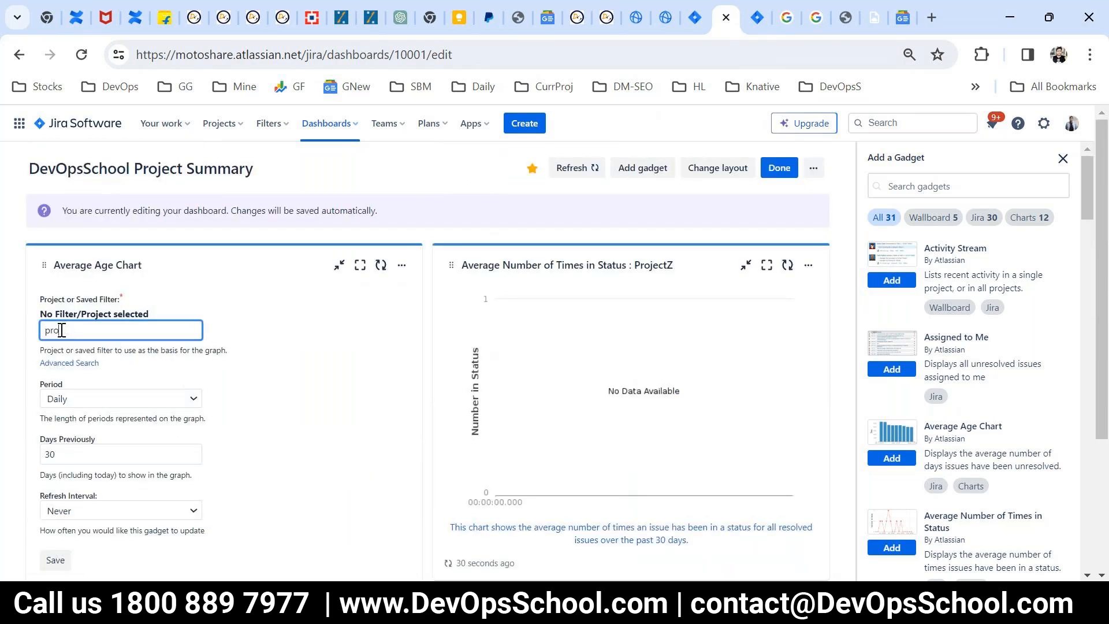
click(117, 373)
scroll(123, 433, down, 3)
scroll(116, 439, up, 1)
scroll(88, 470, down, 2)
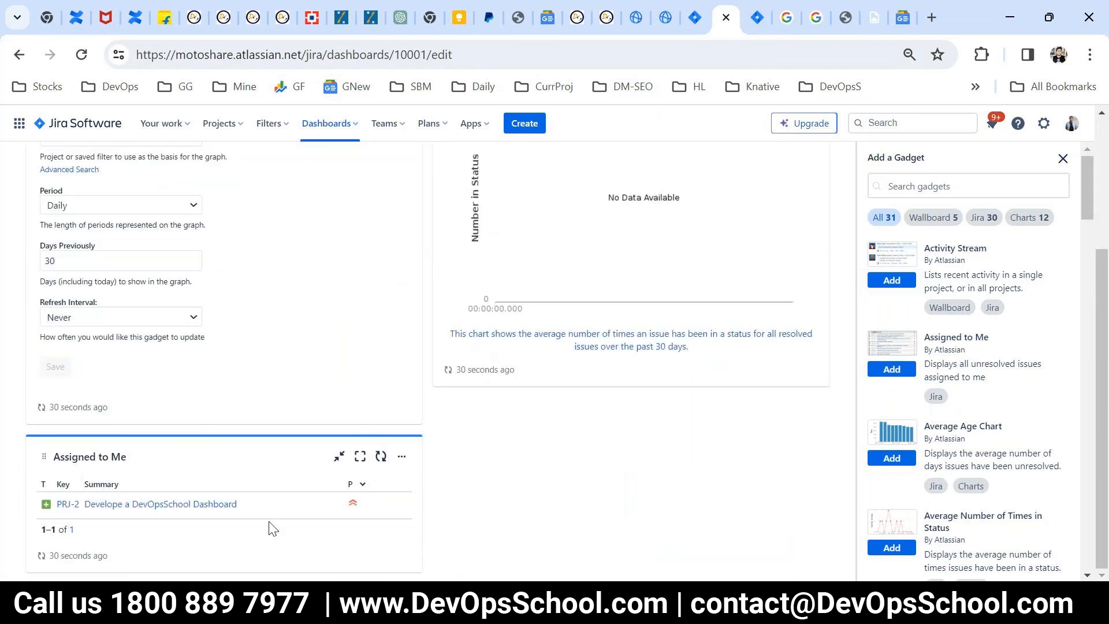
scroll(269, 527, up, 3)
scroll(636, 412, up, 1)
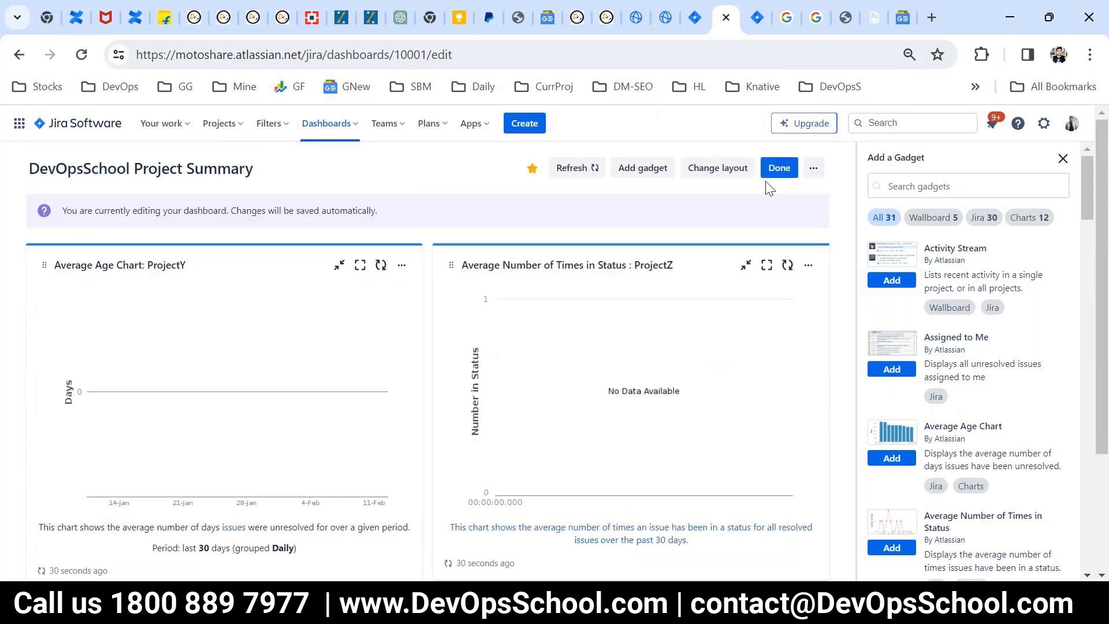
Step: Finish editing the dashboard and review its three configured gadgets
click(777, 169)
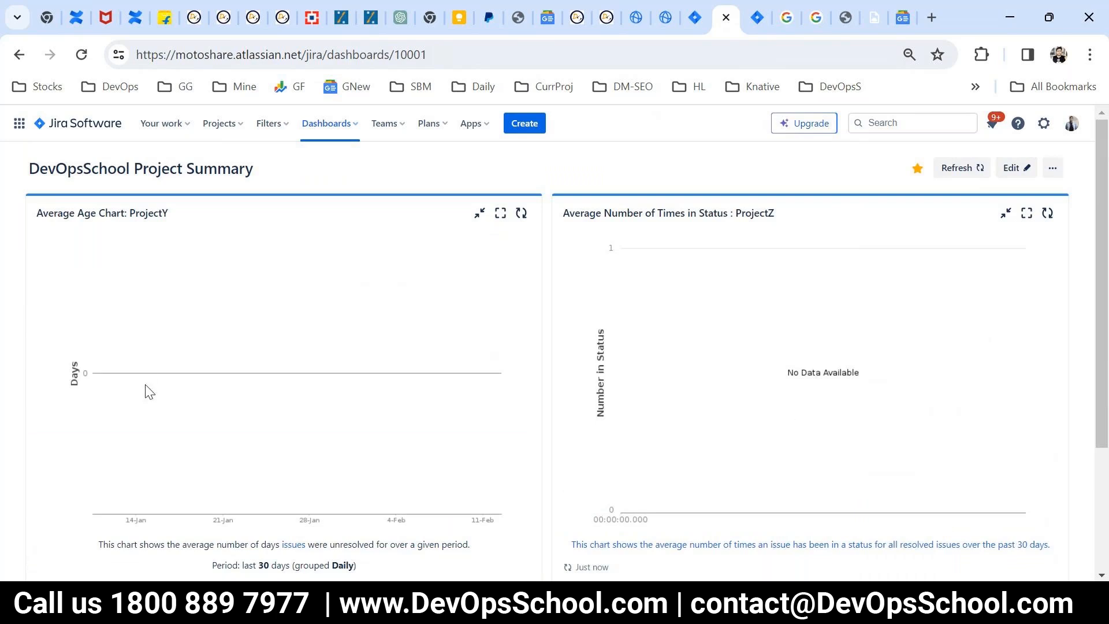
drag(78, 213, 181, 218)
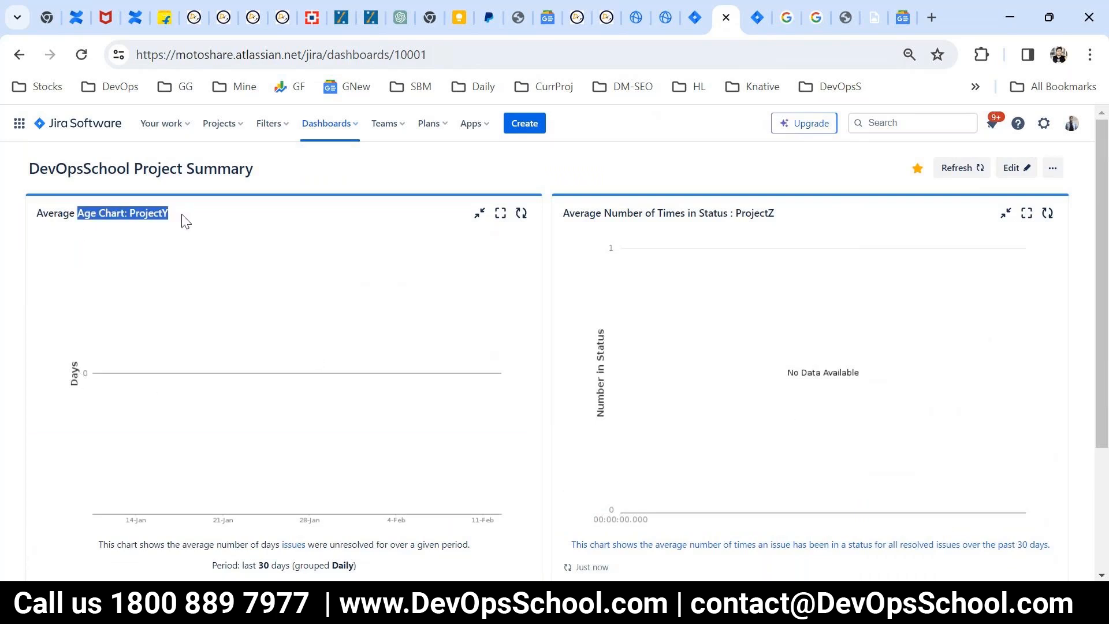
scroll(478, 373, down, 3)
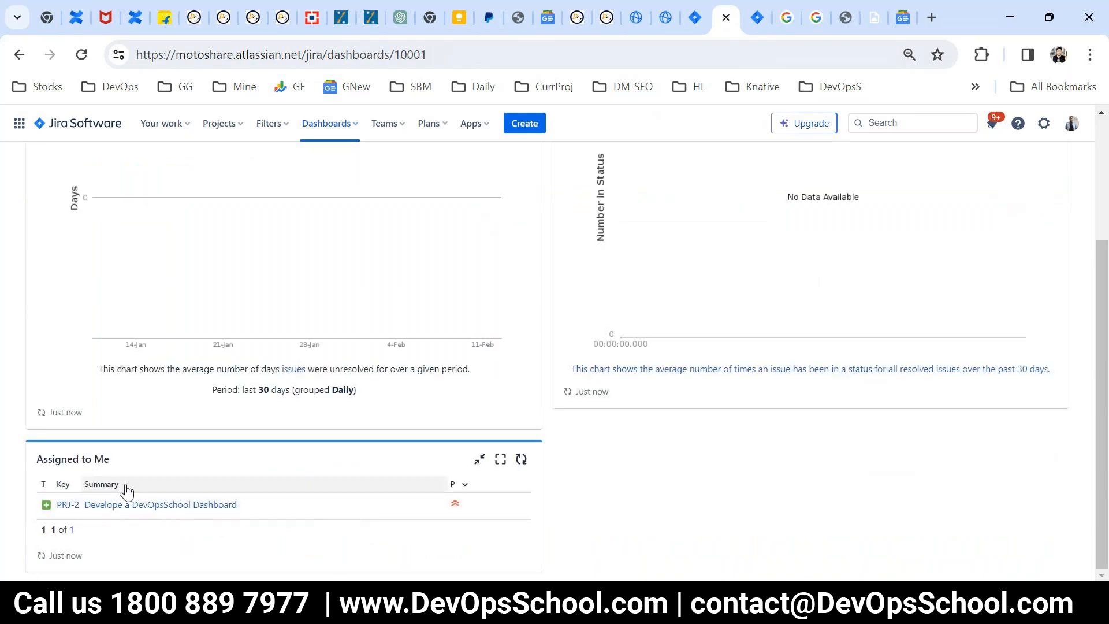
scroll(128, 487, up, 3)
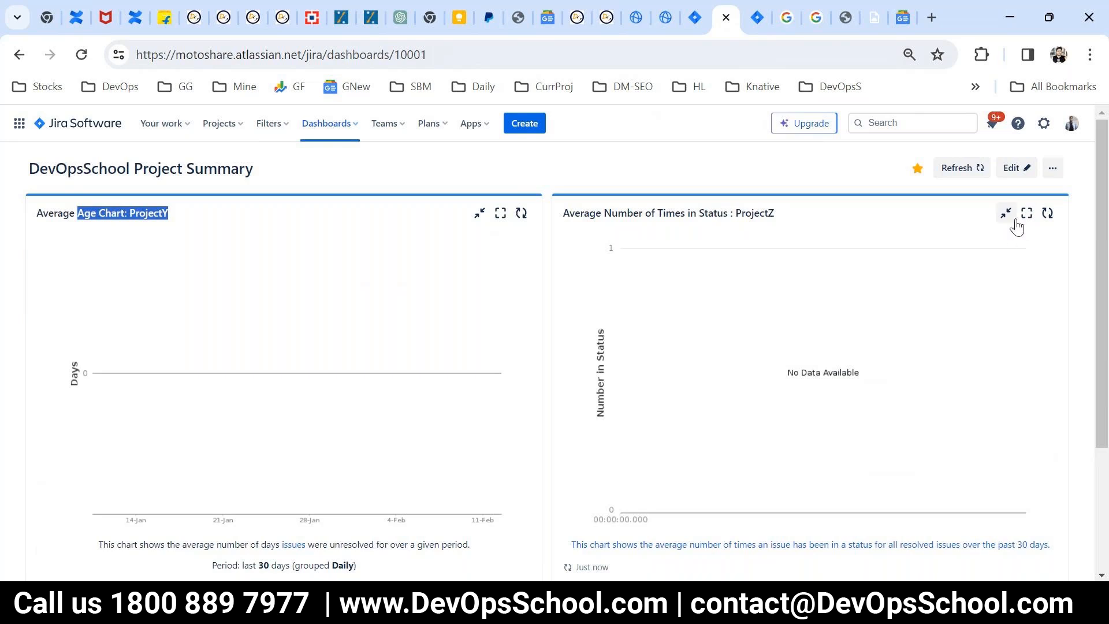
Step: Open the Manage Projects page from the Jira settings
click(1044, 123)
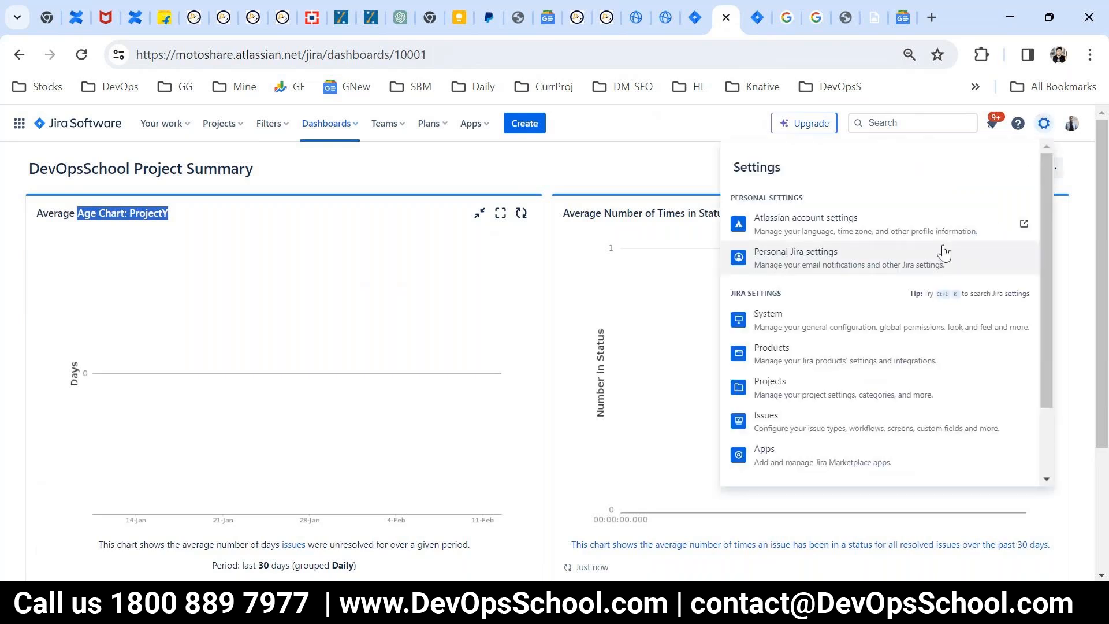
scroll(861, 429, down, 1)
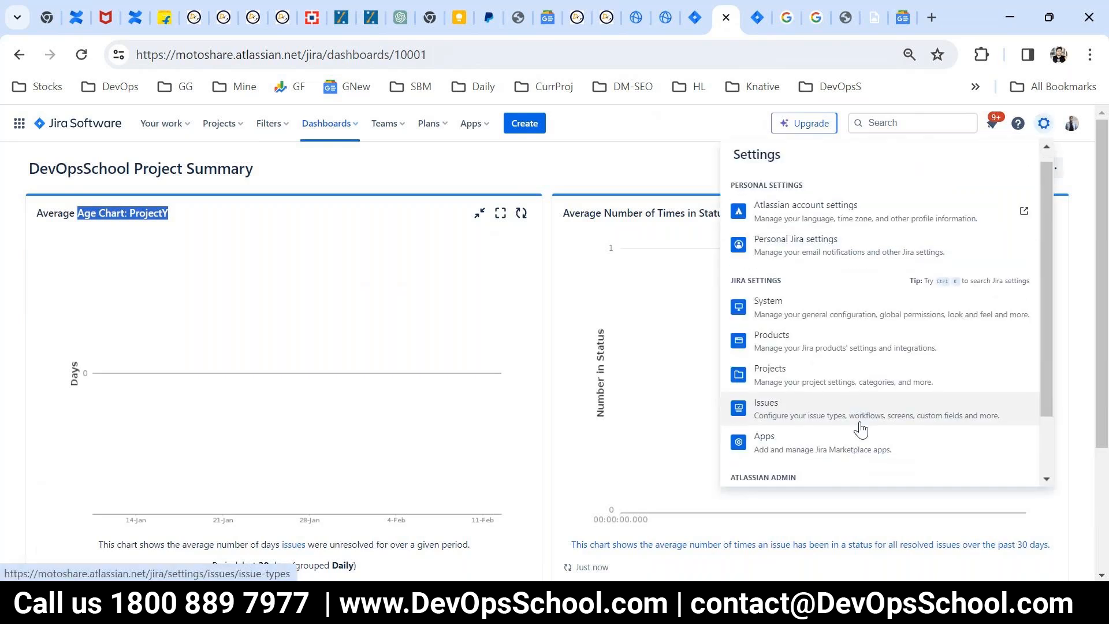
scroll(799, 322, down, 2)
click(797, 310)
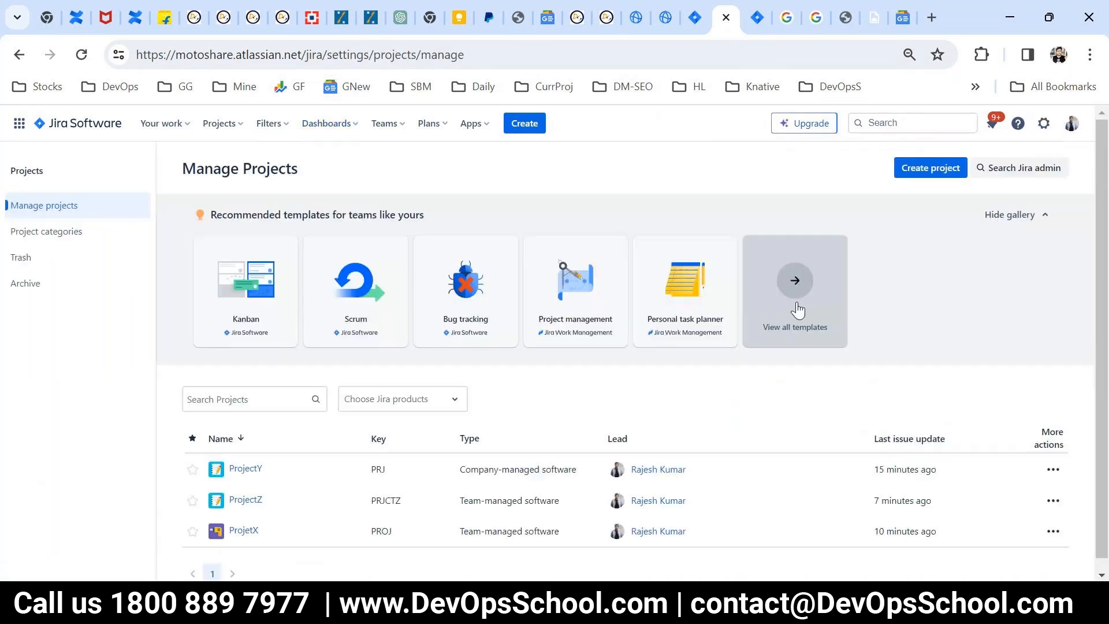
Step: Show the additional actions available for ProjectY in the projects list
scroll(784, 494, down, 1)
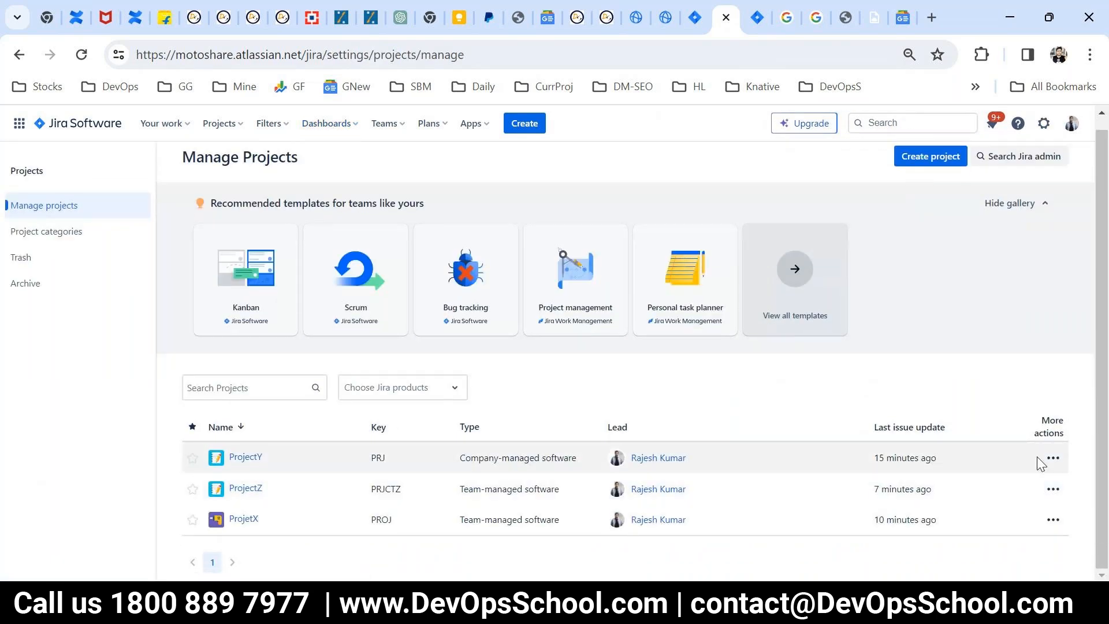
click(1052, 457)
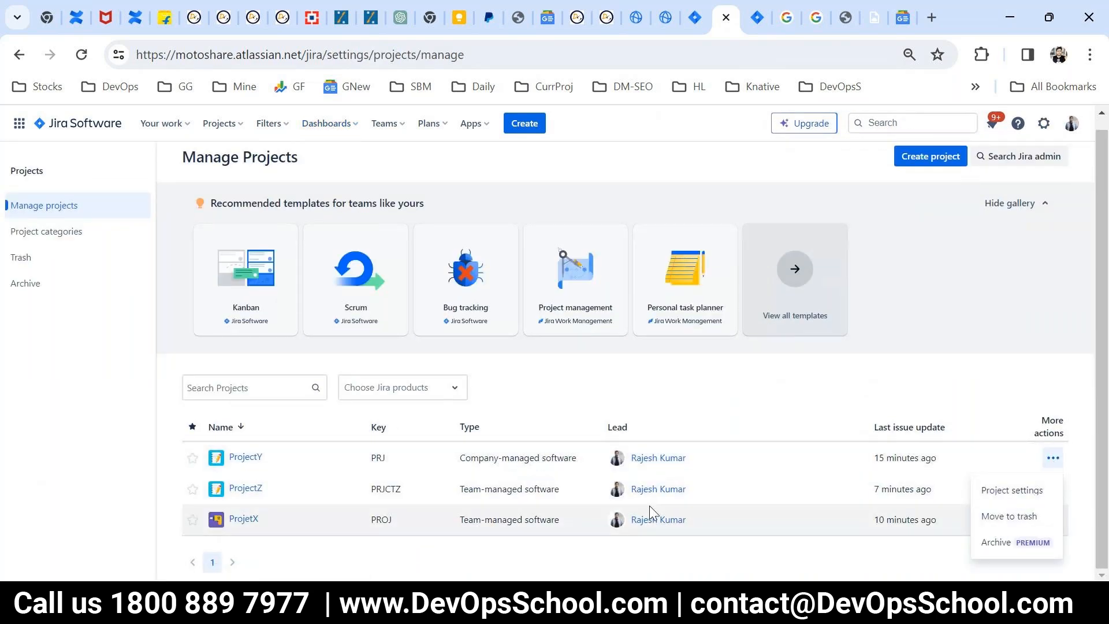
Step: Open the Apps section of the Jira settings and browse the featured Marketplace apps
click(1042, 124)
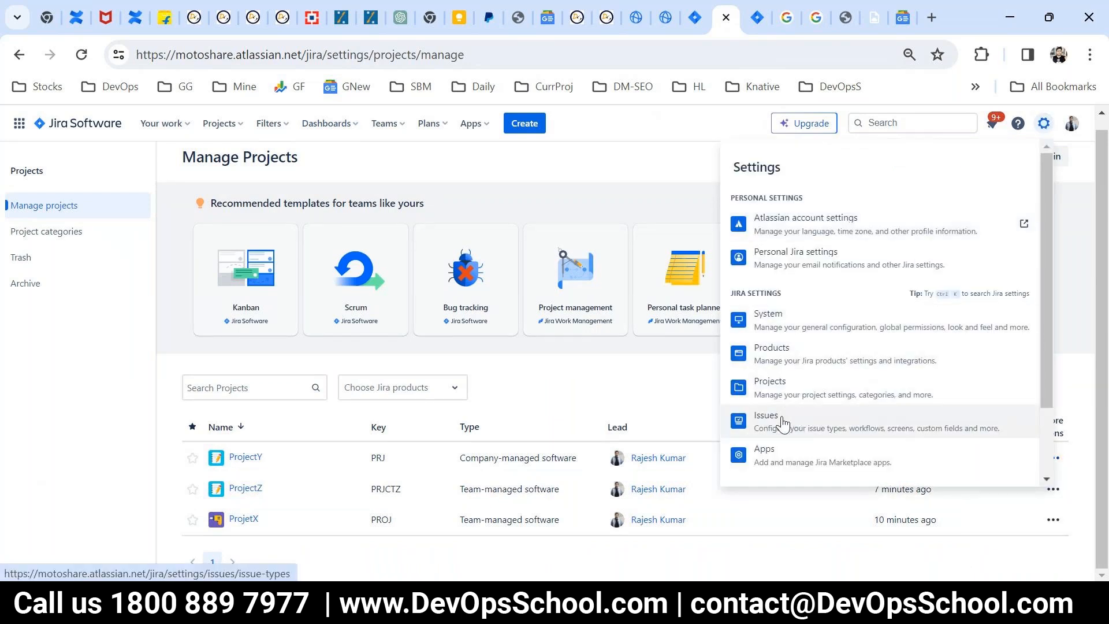
scroll(783, 425, down, 1)
click(768, 366)
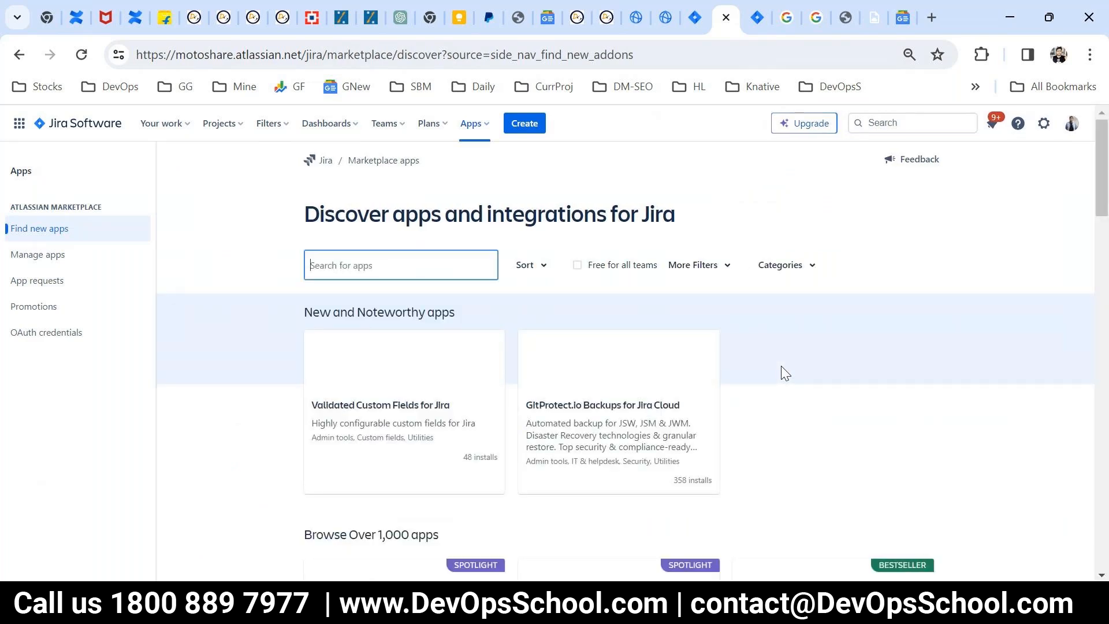
scroll(781, 366, down, 1)
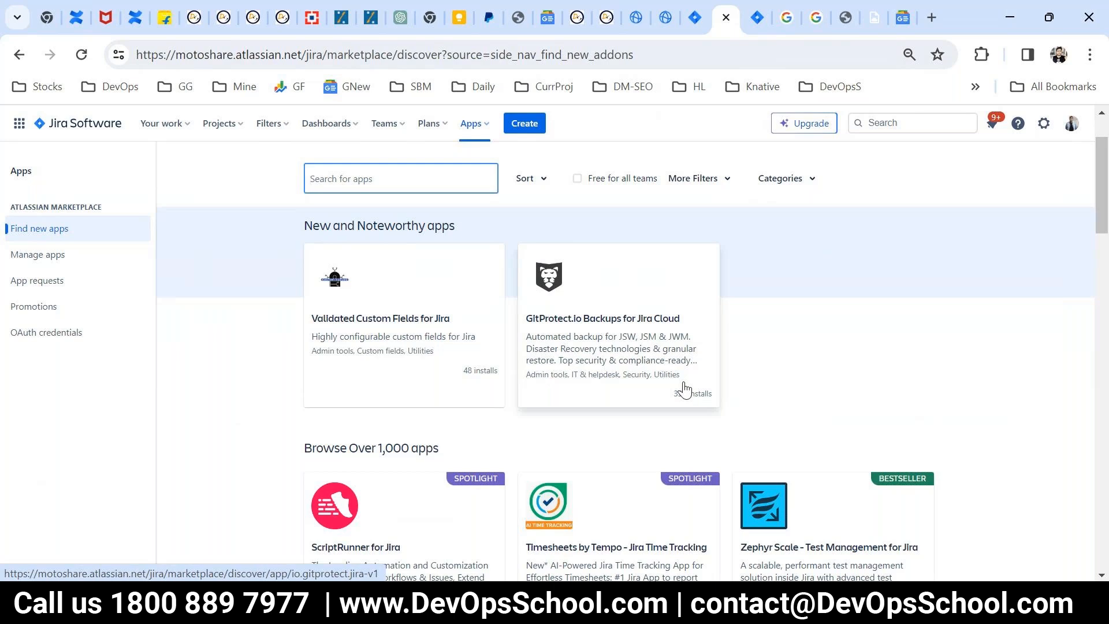
scroll(686, 392, down, 9)
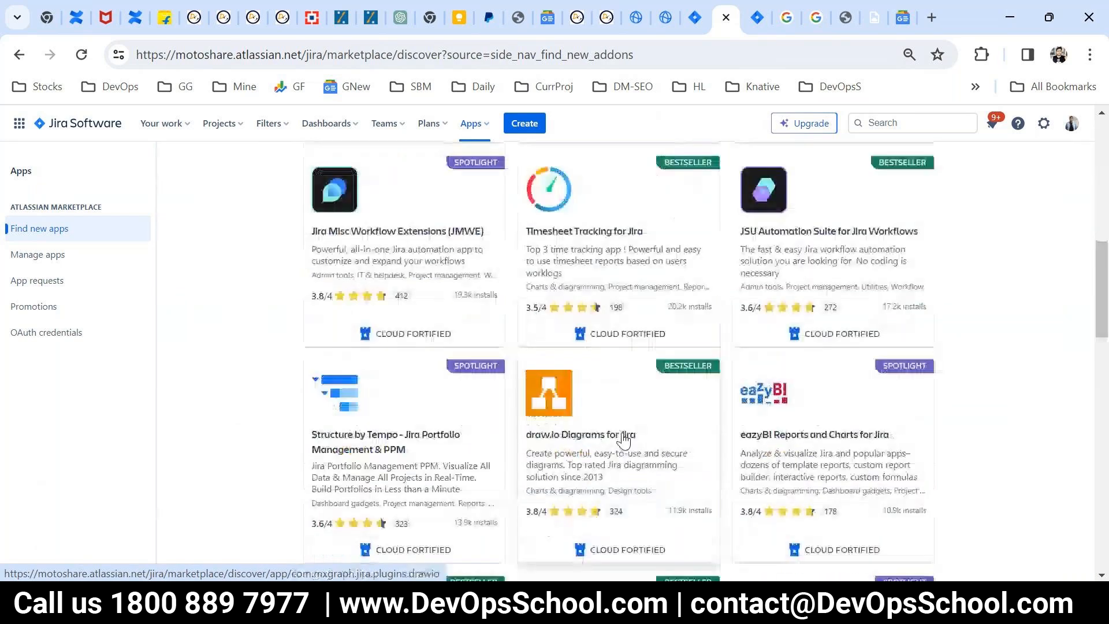
scroll(624, 440, up, 10)
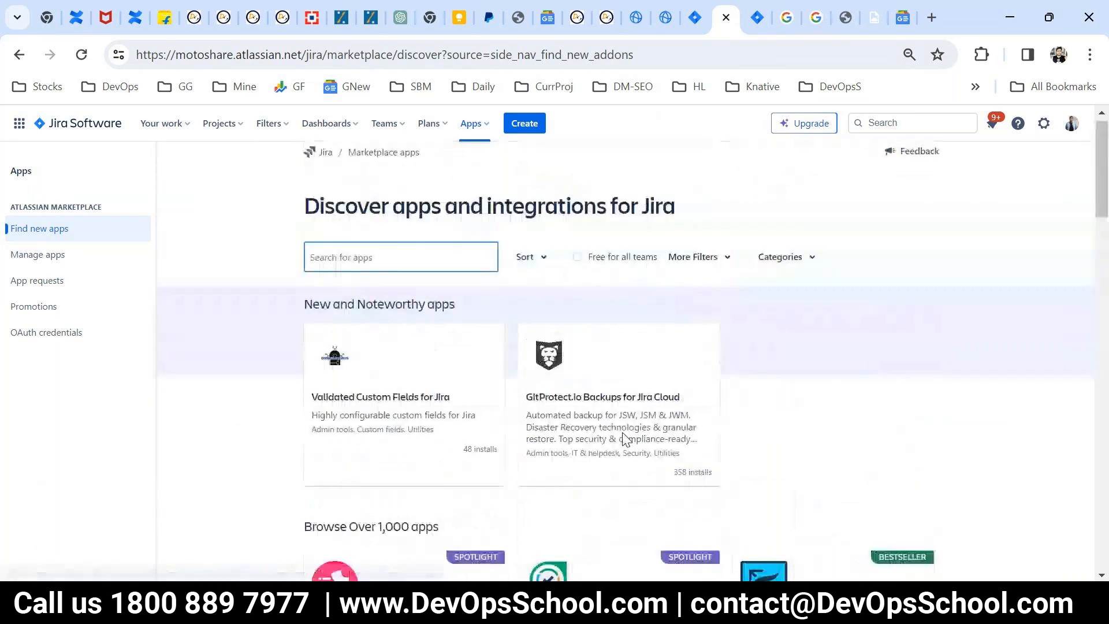
Step: Filter the Marketplace apps to those free for all teams and open the GitHub for Jira app page
drag(643, 273, 600, 287)
click(579, 268)
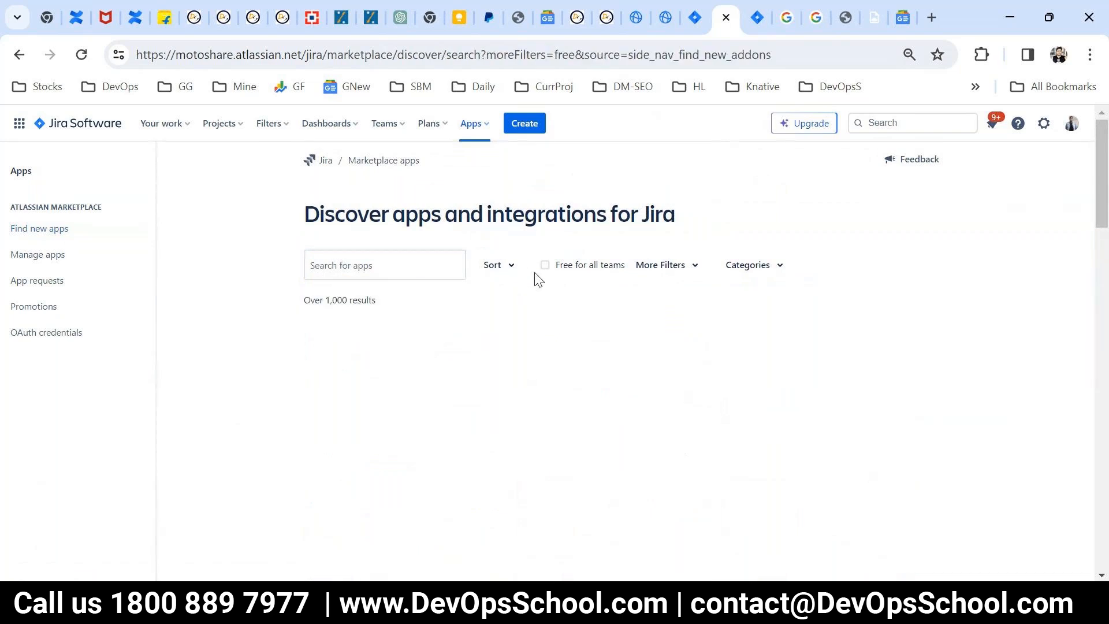
scroll(610, 404, down, 3)
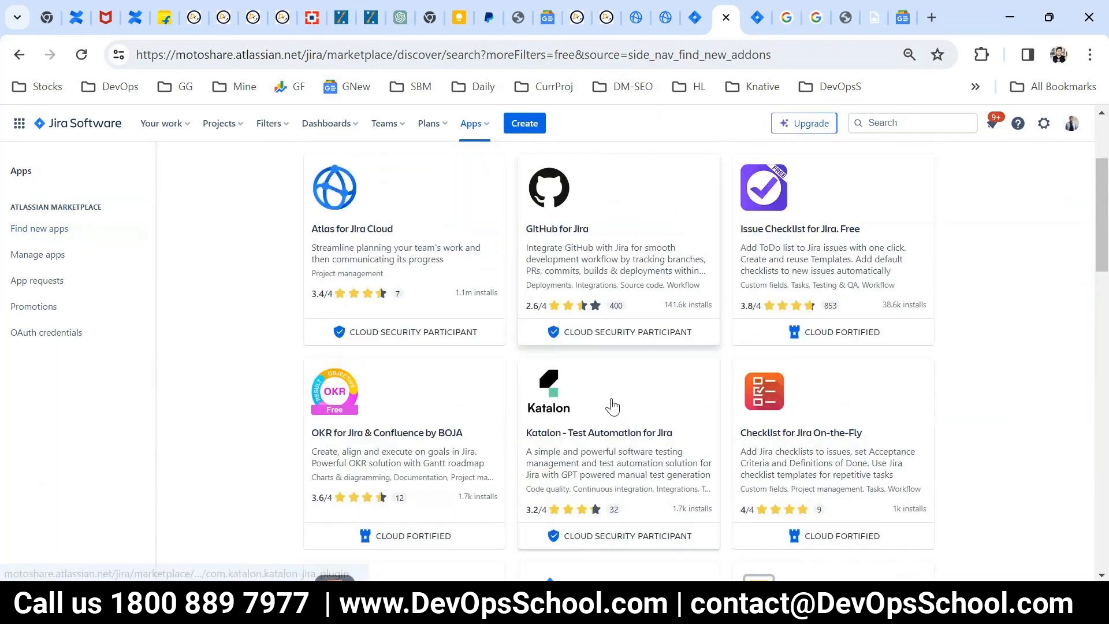
scroll(612, 406, up, 1)
scroll(613, 406, down, 7)
scroll(613, 407, up, 7)
click(607, 347)
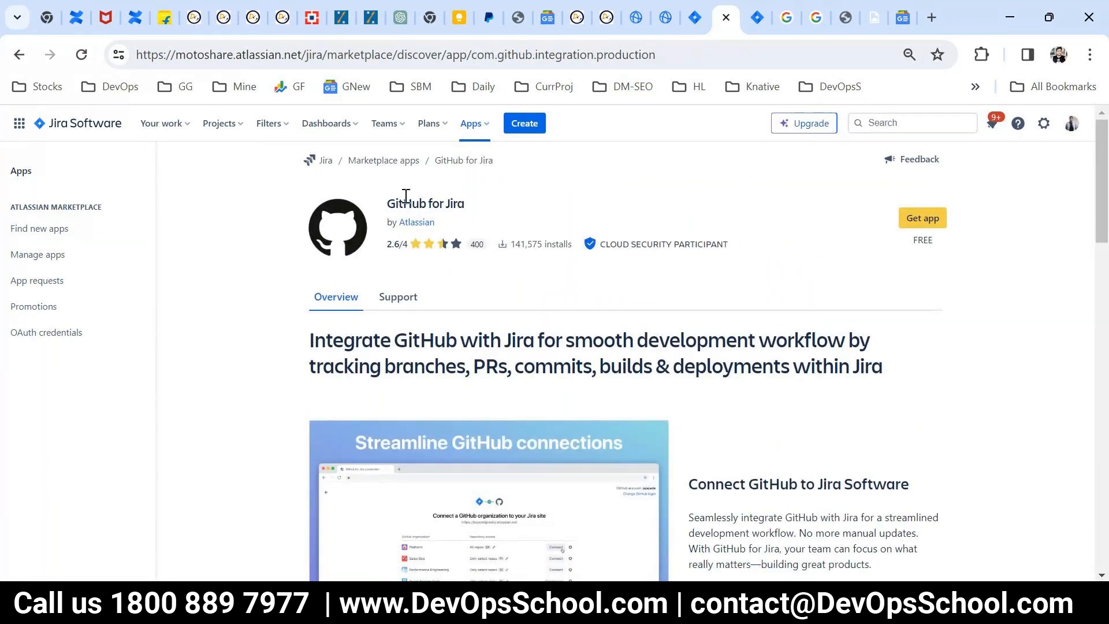
Step: Read the GitHub for Jira overview, covering the GitHub connection, development tracking, smart commits and the additional details
drag(345, 339, 582, 339)
drag(659, 340, 477, 340)
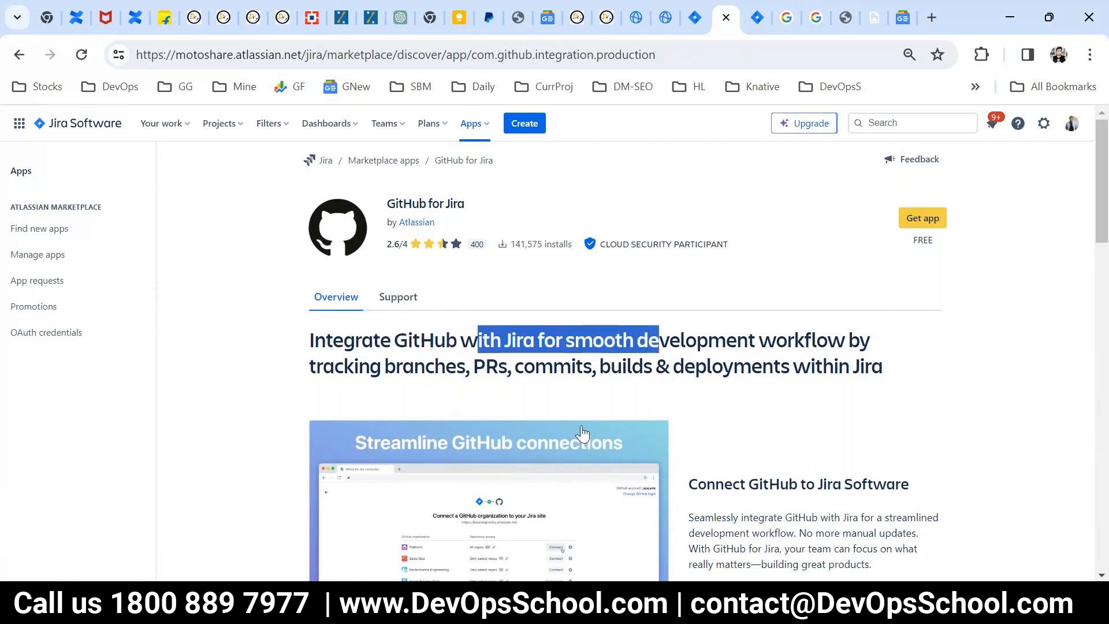
scroll(582, 433, down, 5)
scroll(573, 365, up, 3)
drag(478, 255, 694, 279)
scroll(591, 399, down, 6)
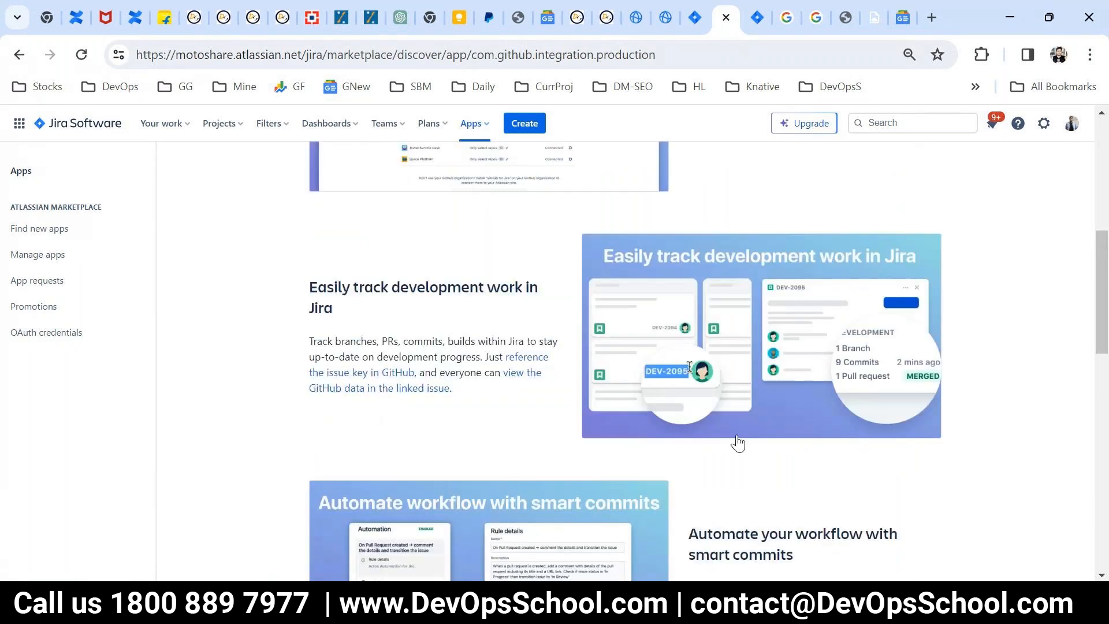
scroll(738, 443, down, 6)
scroll(730, 436, up, 10)
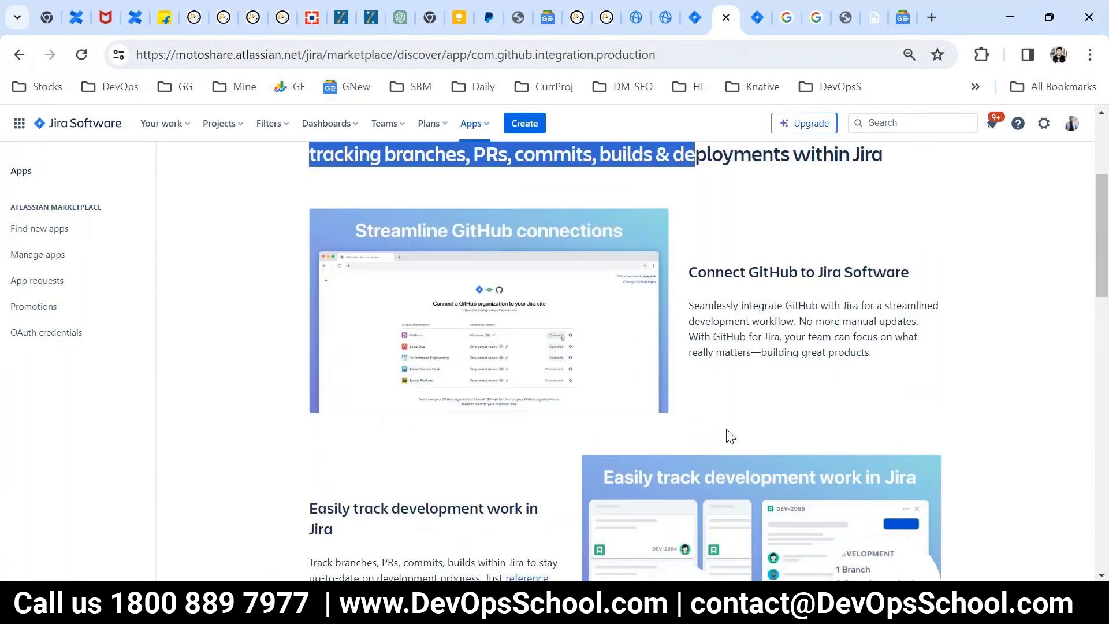
scroll(730, 436, up, 4)
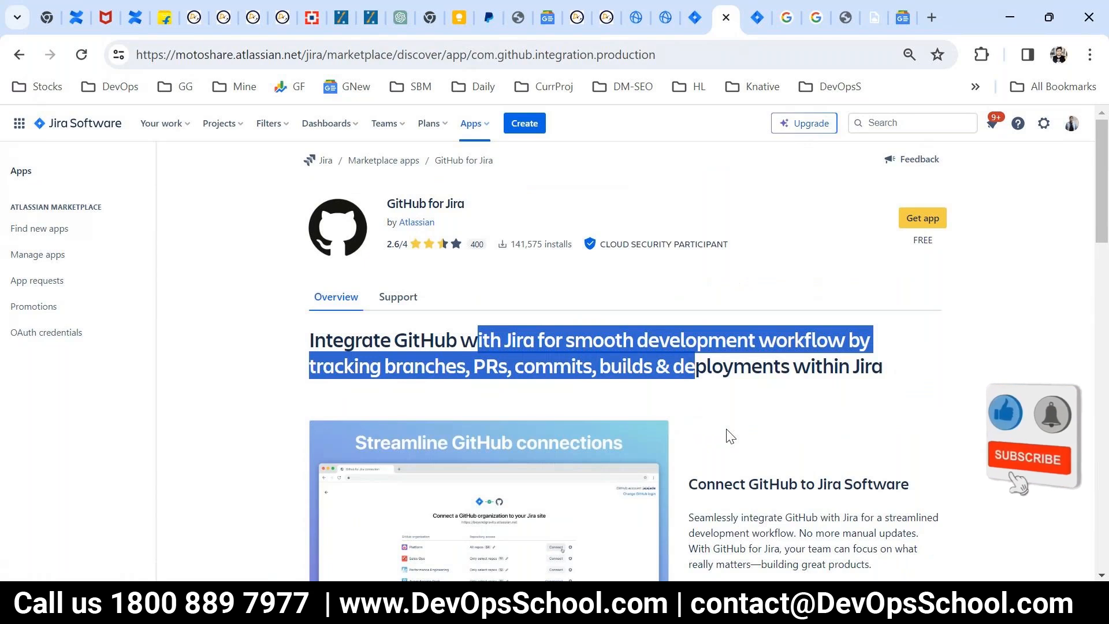
scroll(729, 436, down, 4)
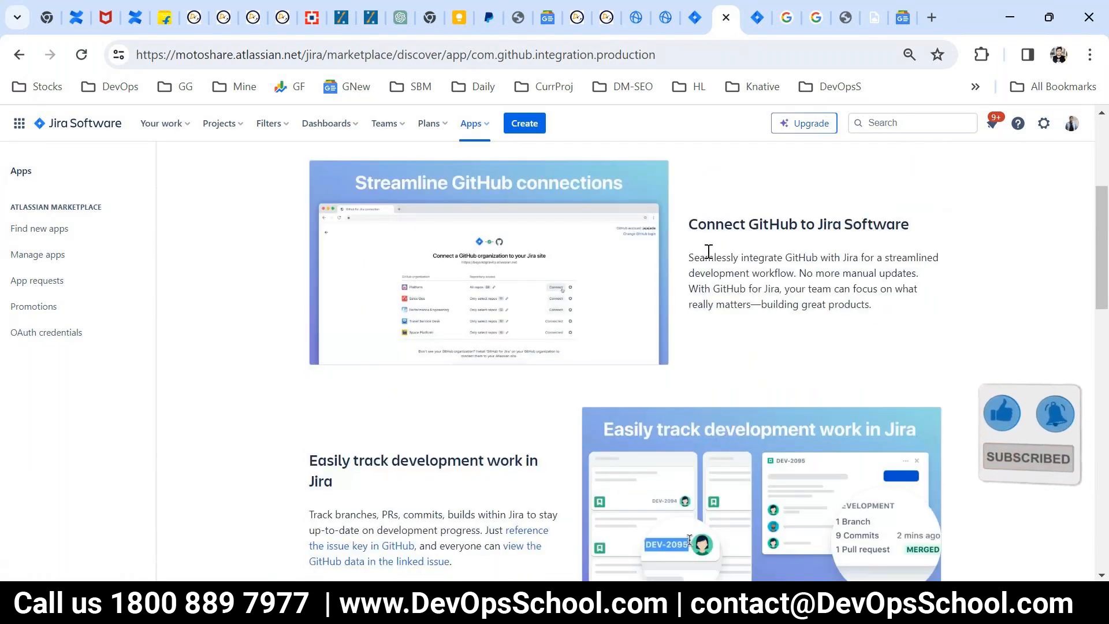
drag(688, 288, 730, 304)
scroll(363, 267, down, 4)
drag(310, 200, 362, 255)
click(477, 318)
scroll(612, 430, down, 4)
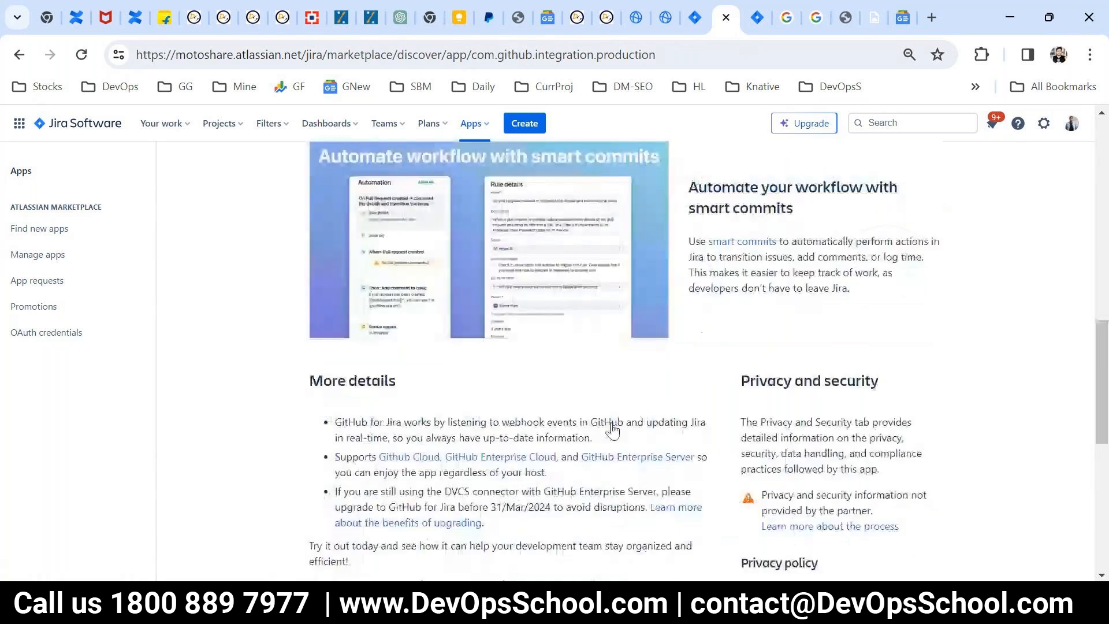
scroll(612, 430, down, 5)
scroll(612, 427, up, 7)
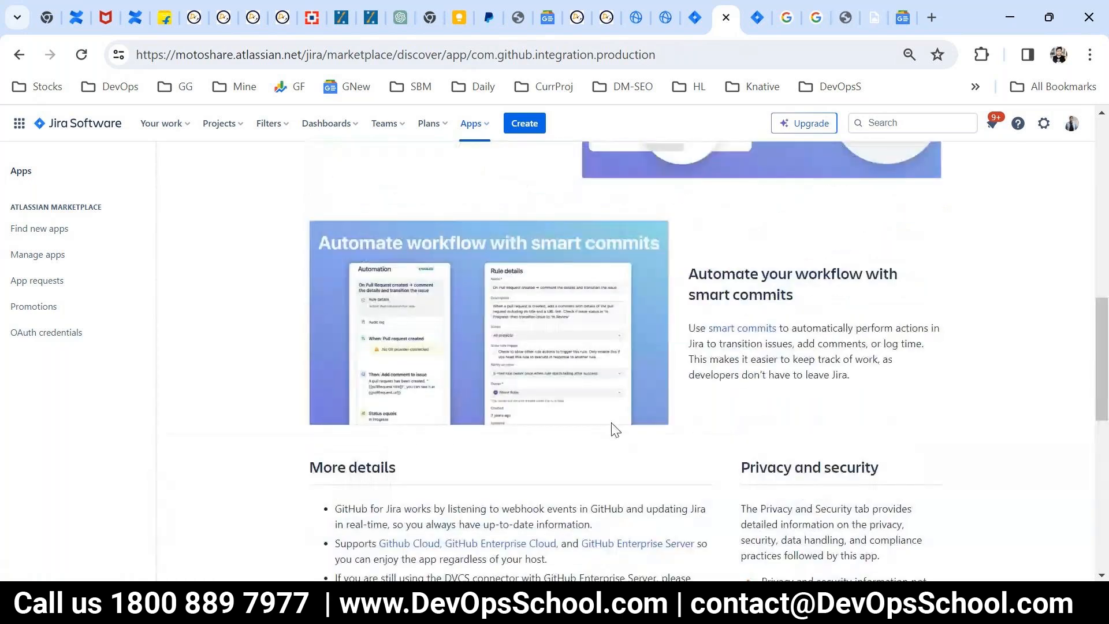
scroll(613, 430, up, 8)
Step: Return to the Your work home page and open the ProjetX board
click(69, 123)
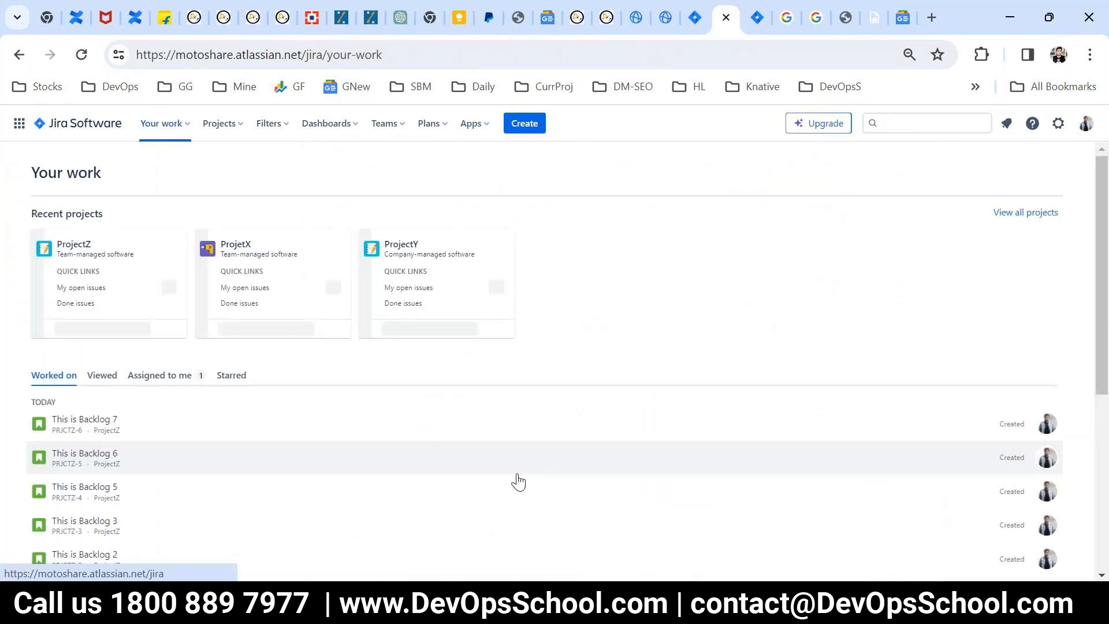
mouse_move(566, 611)
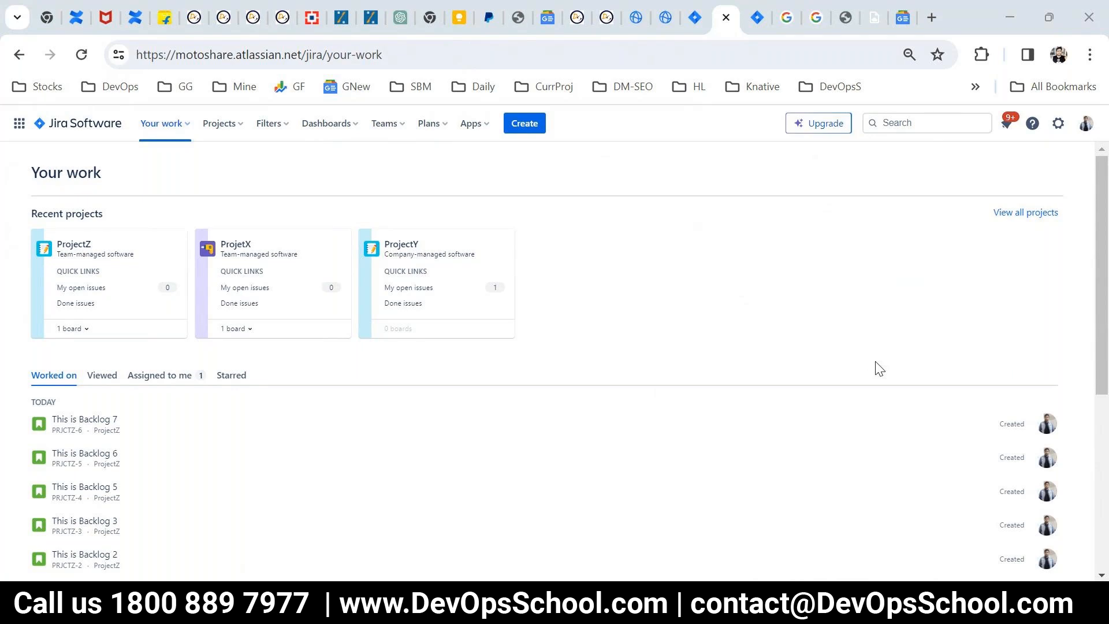
click(239, 123)
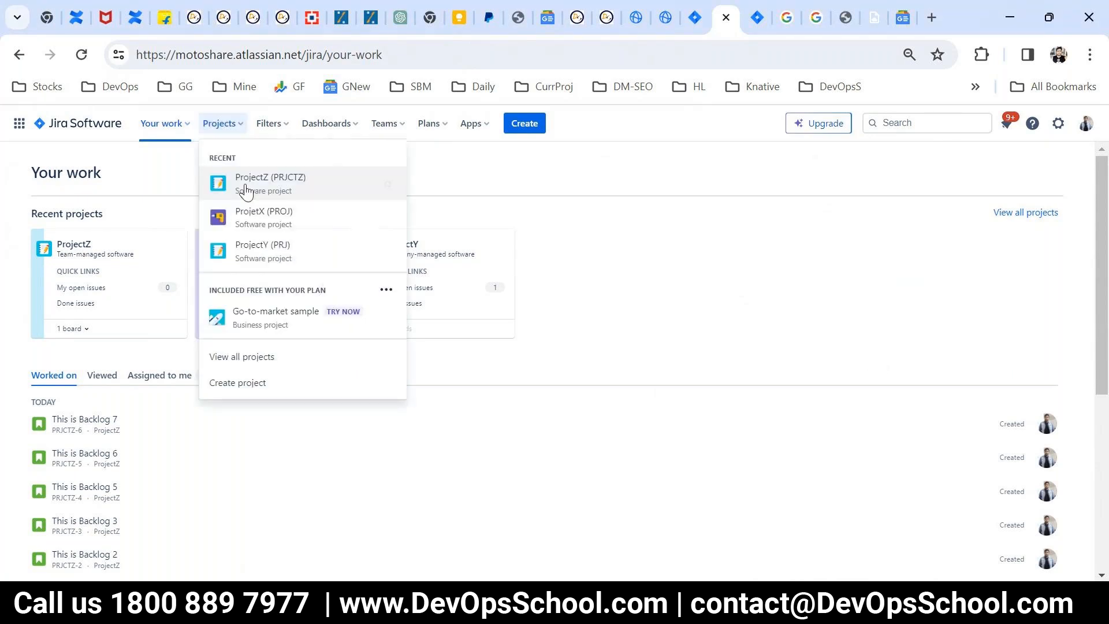
click(261, 225)
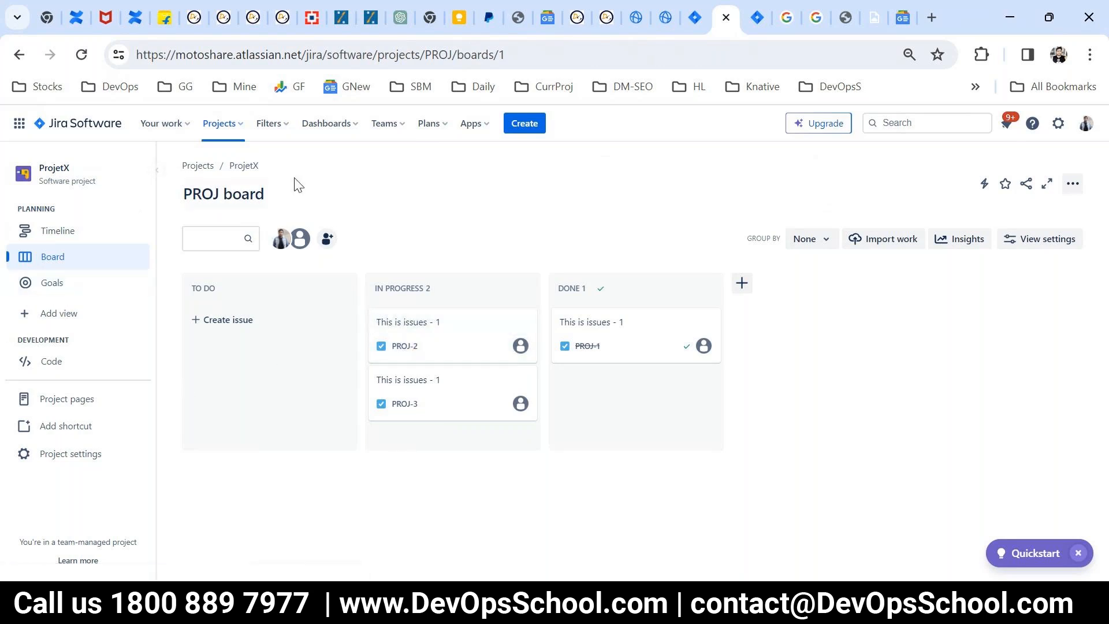
Step: Switch to ProjectY and open its All reports page
click(279, 124)
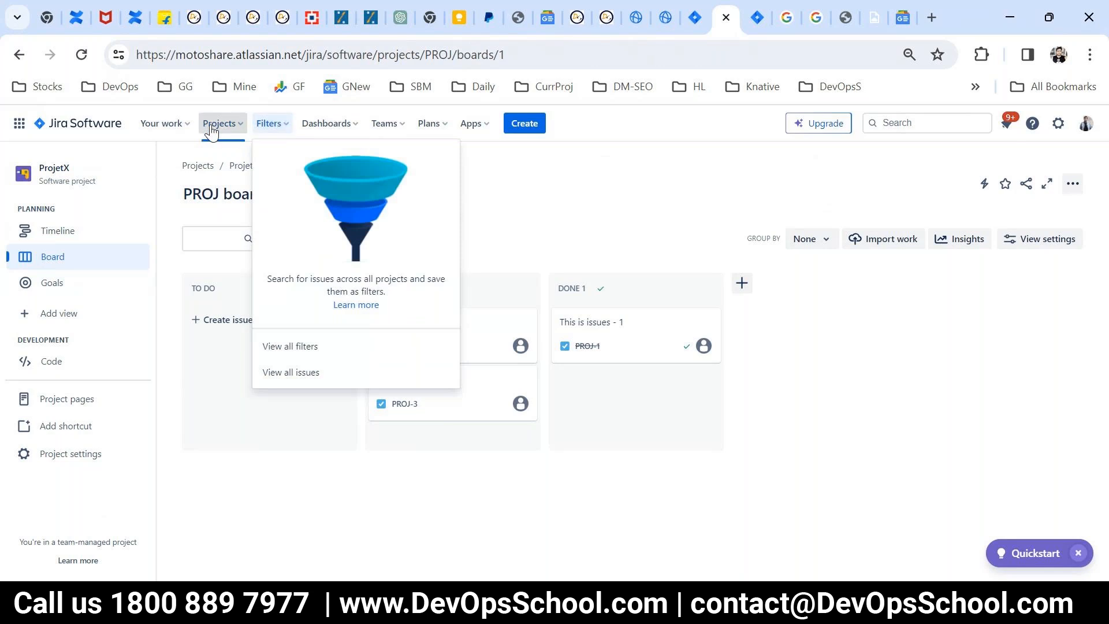
click(186, 428)
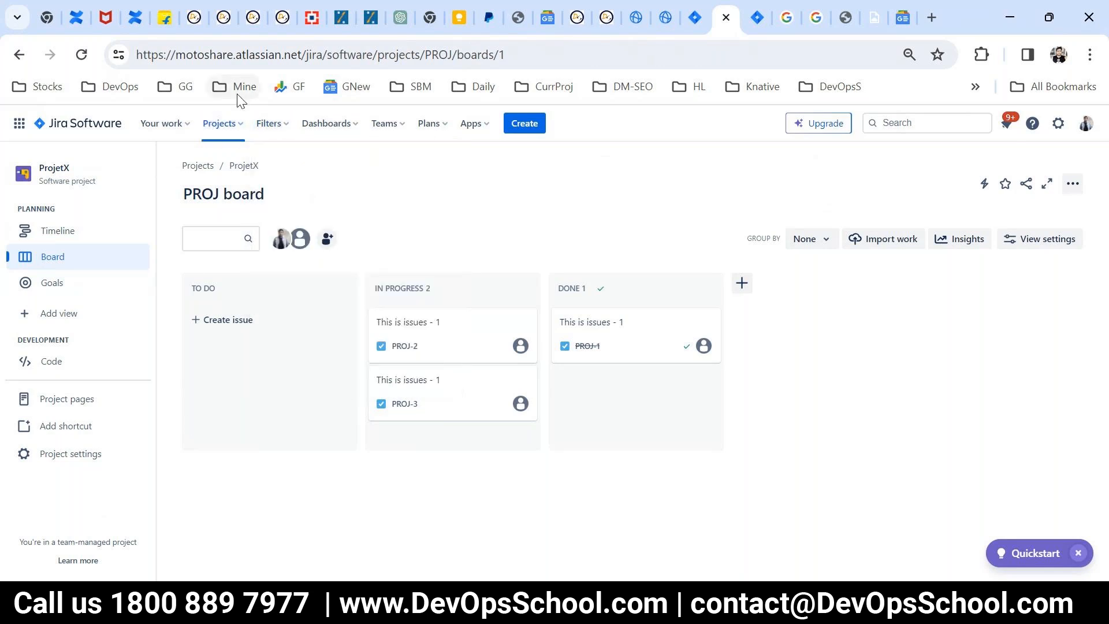
click(238, 123)
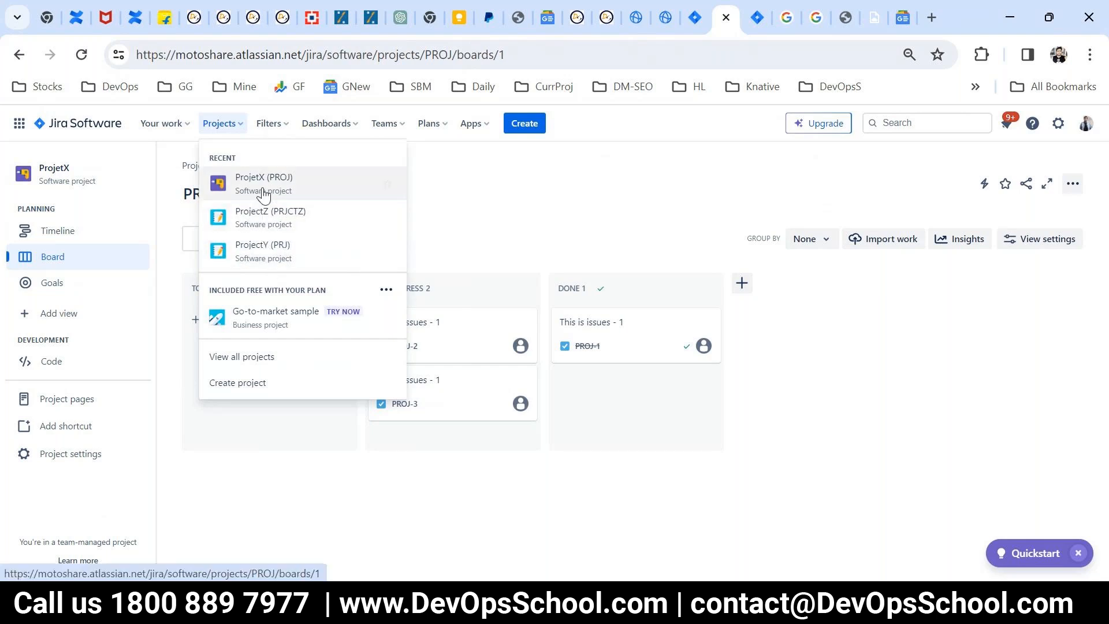
click(276, 257)
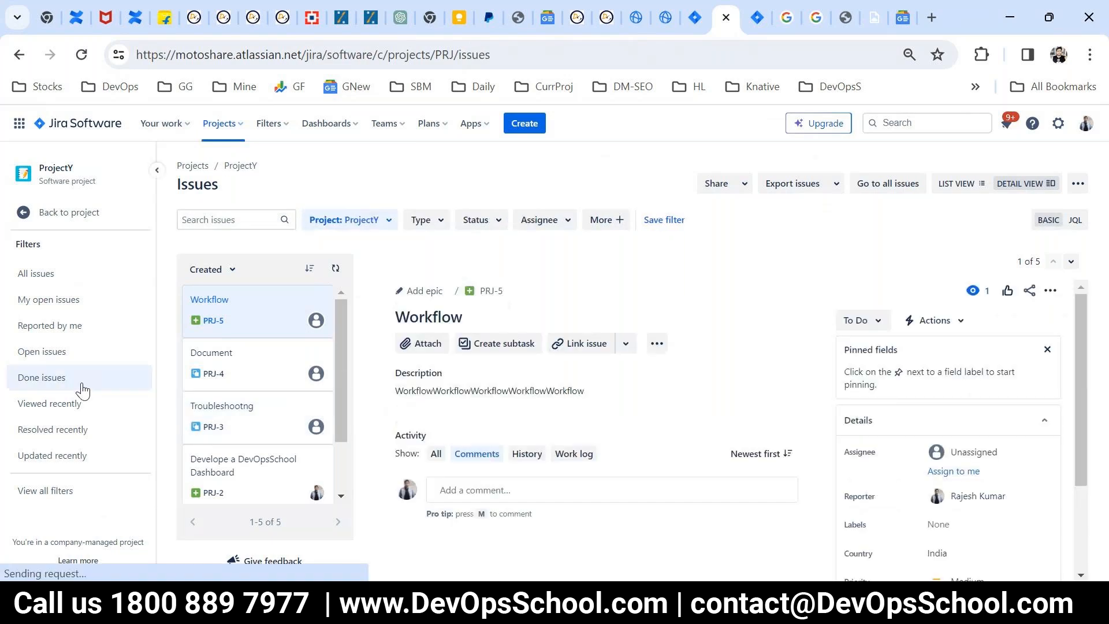
click(59, 227)
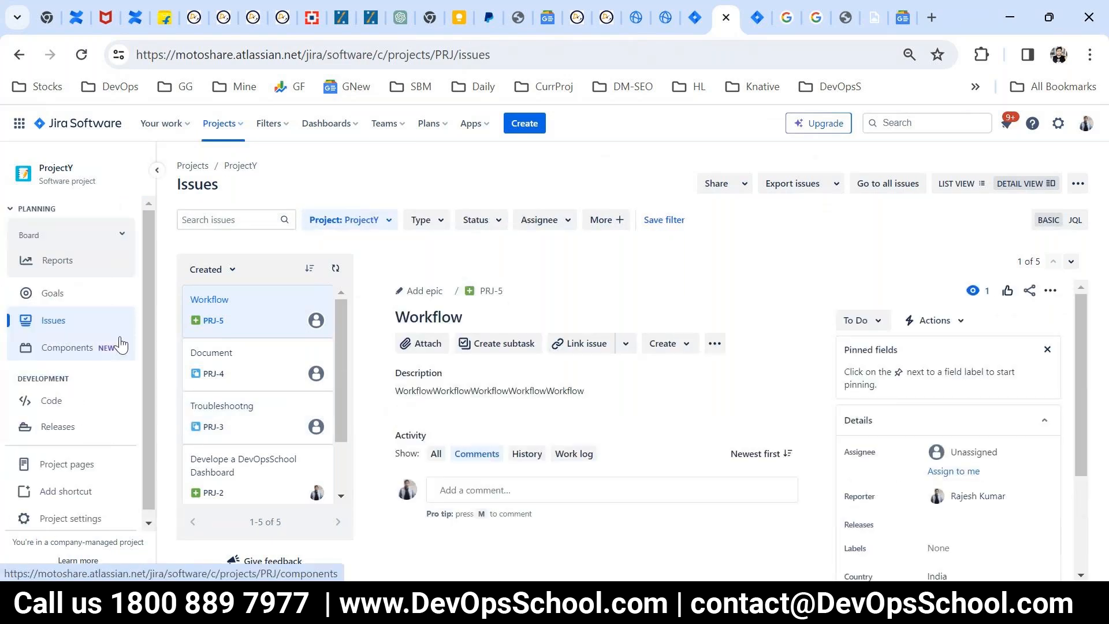
click(55, 261)
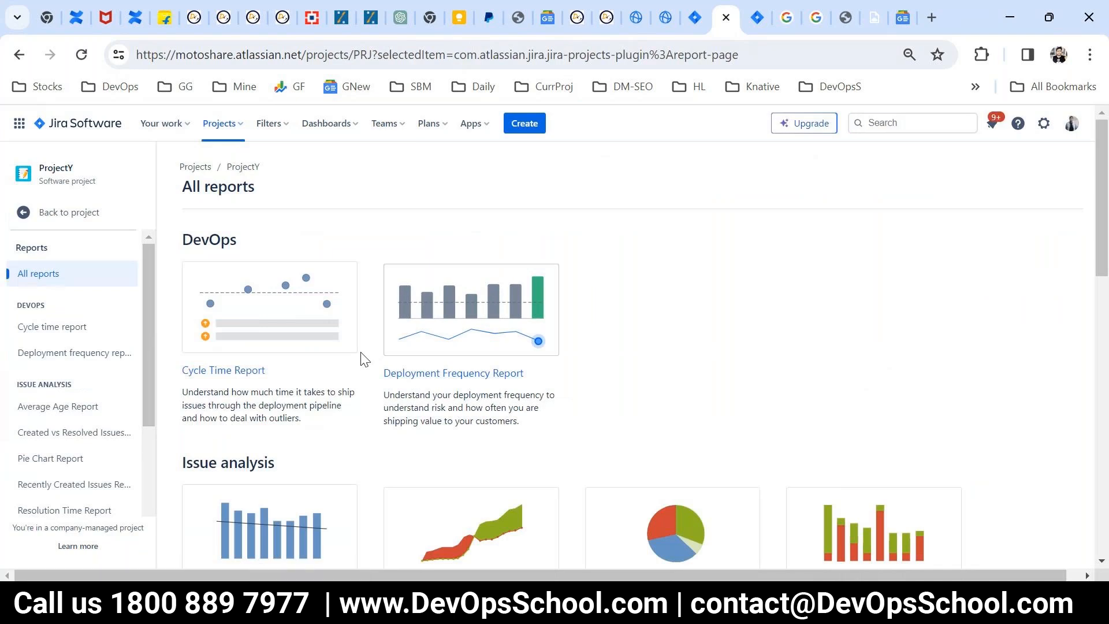
Step: Examine the DevOps, issue analysis, and forecast and management reports offered for ProjectY
scroll(390, 380, down, 1)
scroll(391, 379, down, 4)
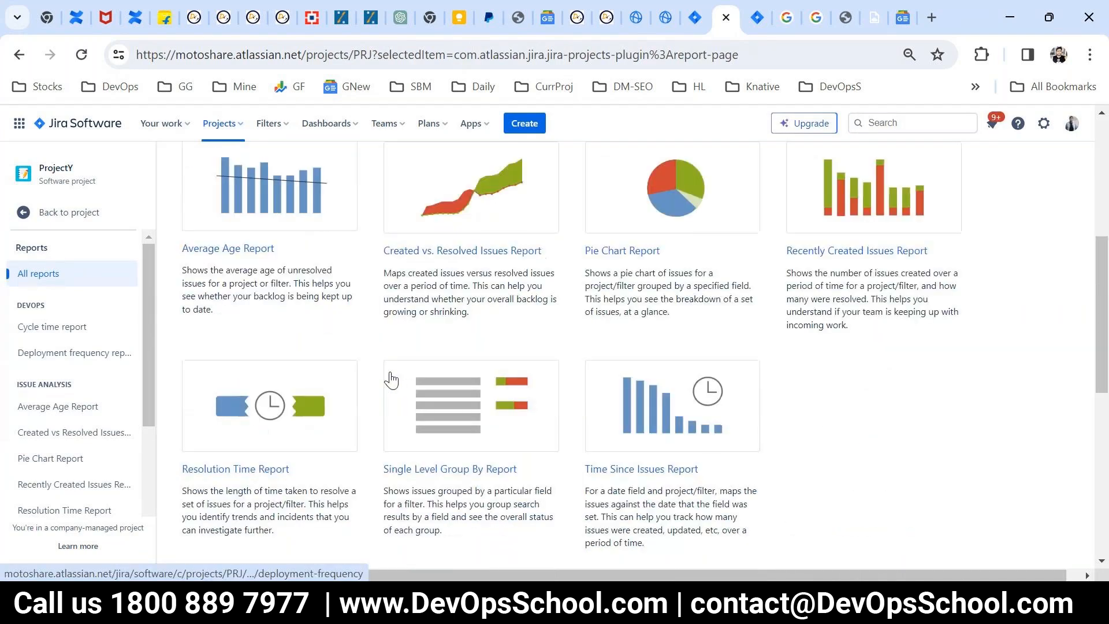
scroll(391, 379, up, 5)
scroll(392, 380, down, 3)
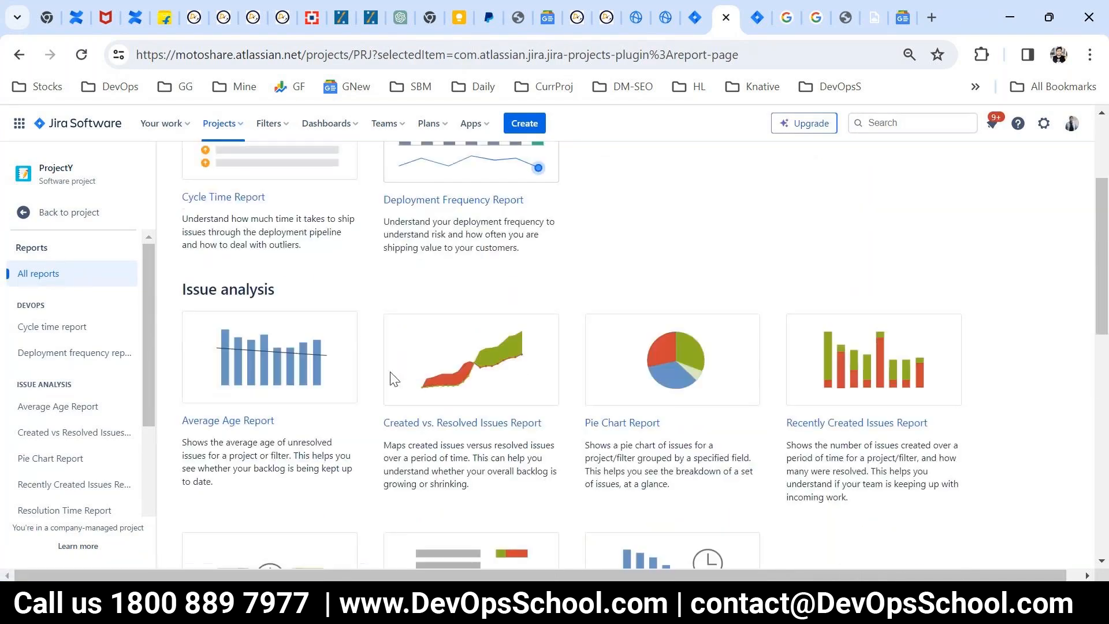
scroll(392, 380, down, 4)
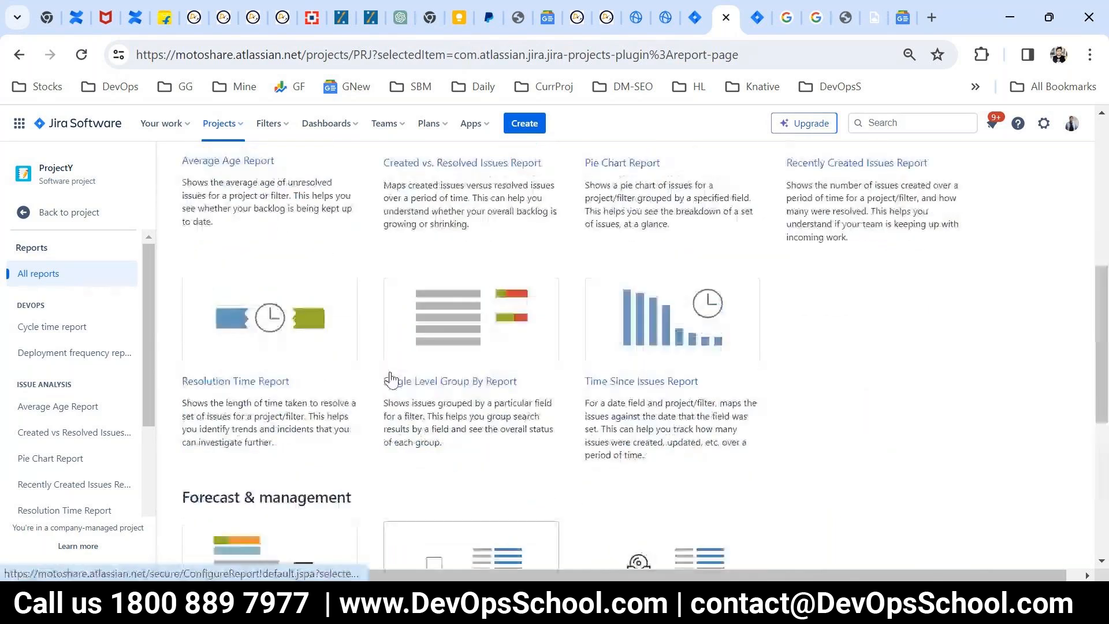
scroll(391, 379, up, 6)
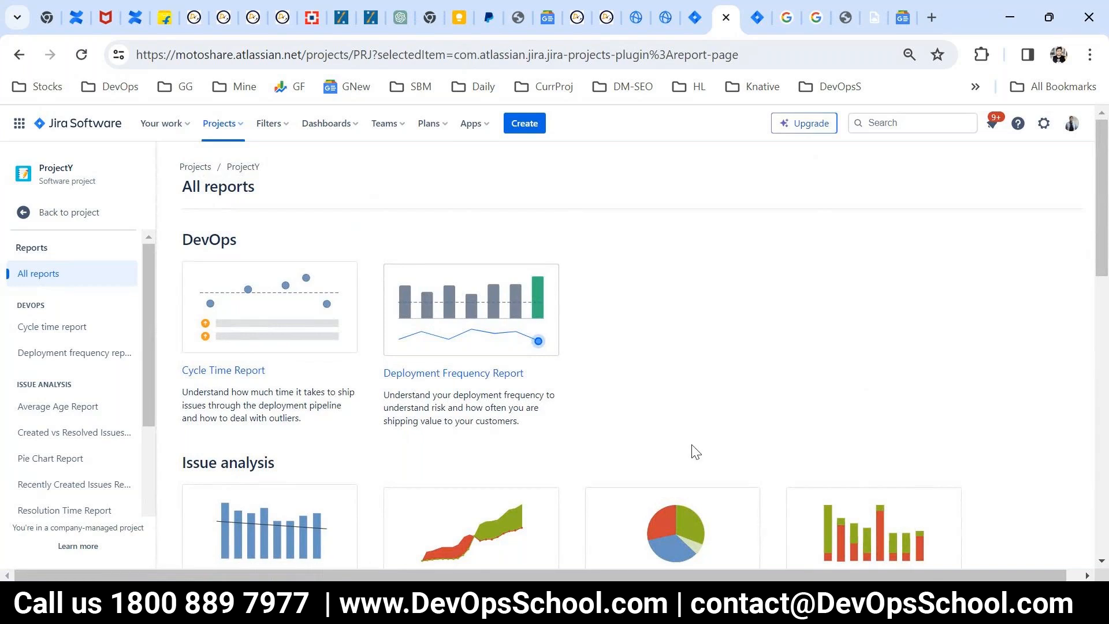
scroll(695, 451, down, 3)
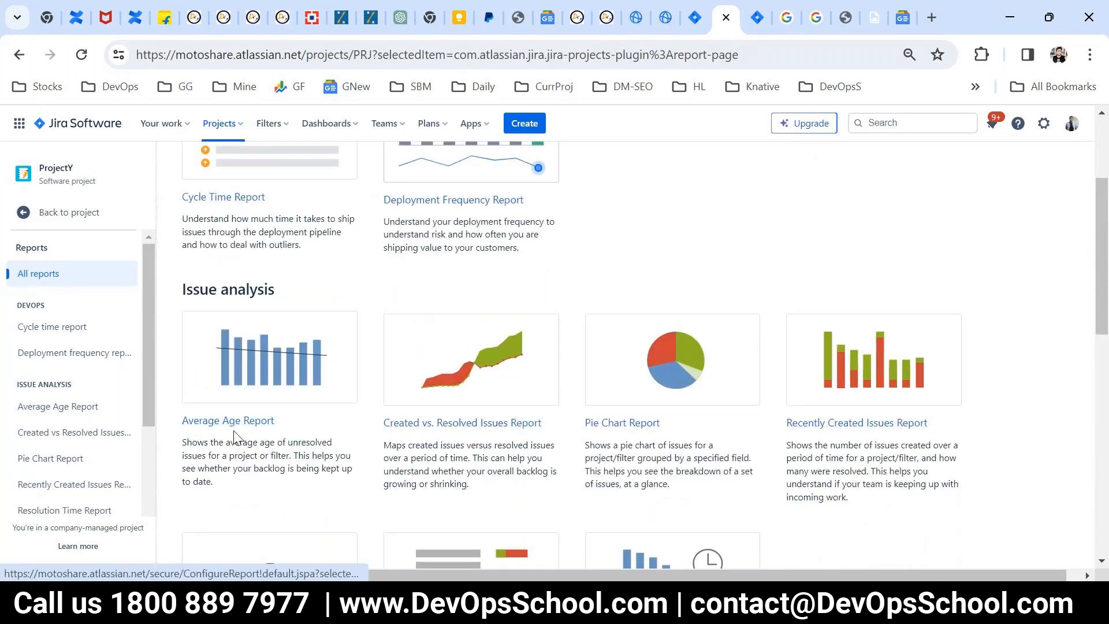
Step: Open the configuration page of ProjectY's Average Age Report from the issue analysis reports
drag(292, 437, 231, 454)
scroll(251, 467, down, 2)
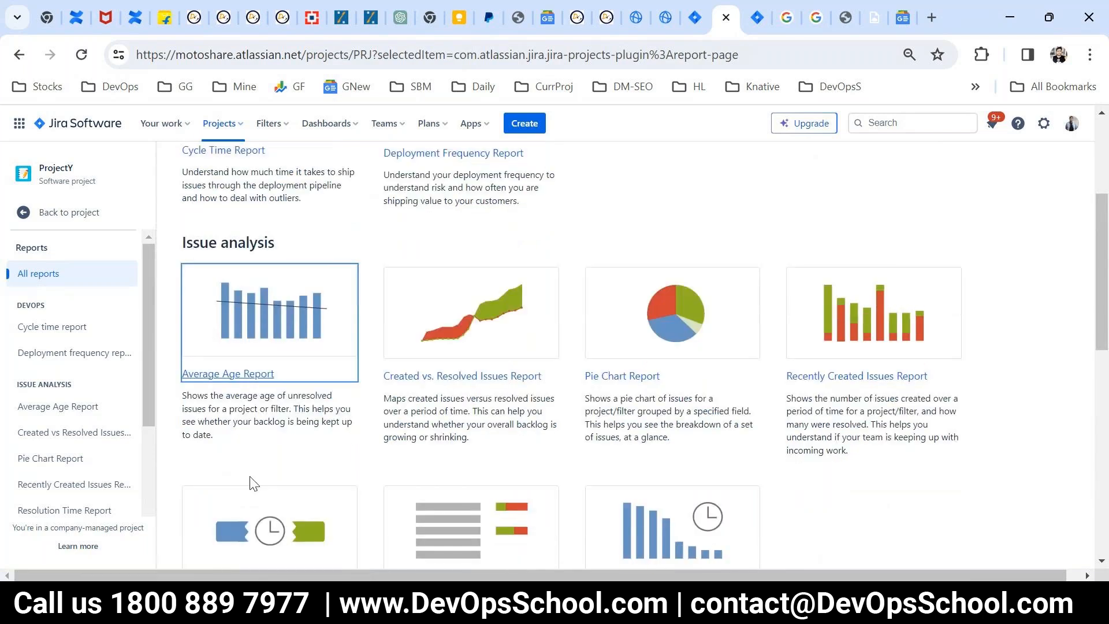
drag(163, 379, 164, 379)
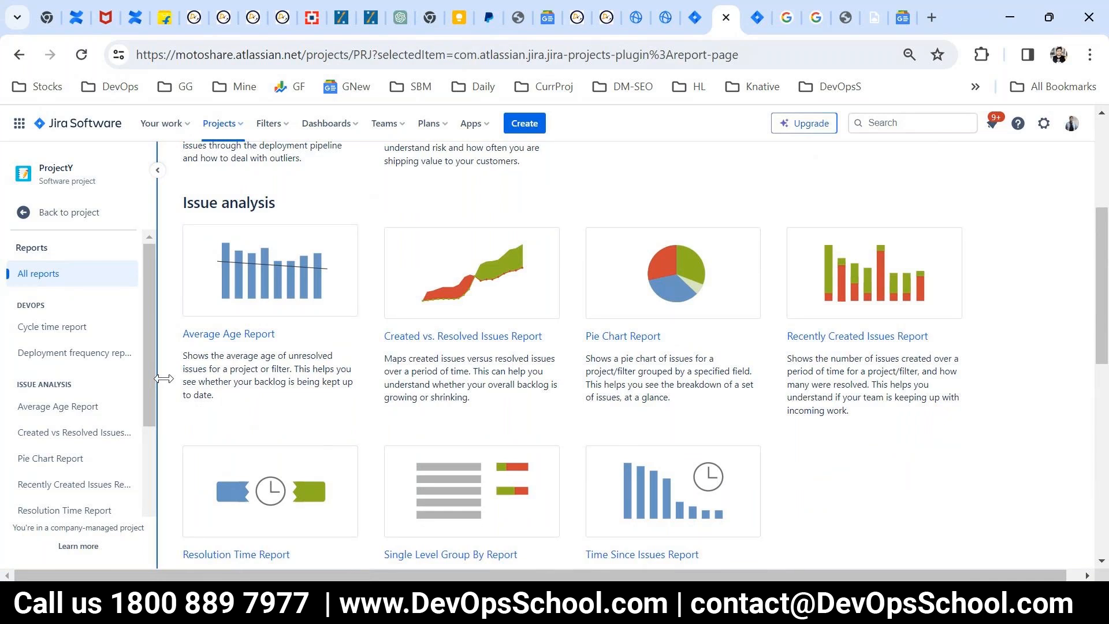
click(202, 341)
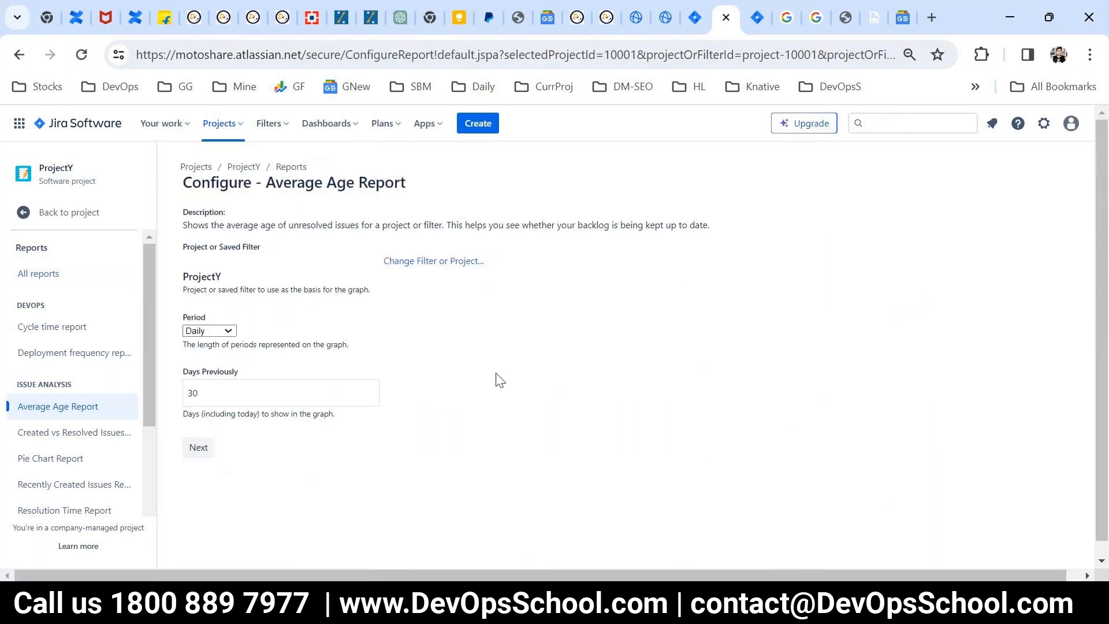
Step: Generate ProjectY's Average Age Report with a Monthly period and read the chart's description
drag(201, 315, 192, 318)
click(209, 330)
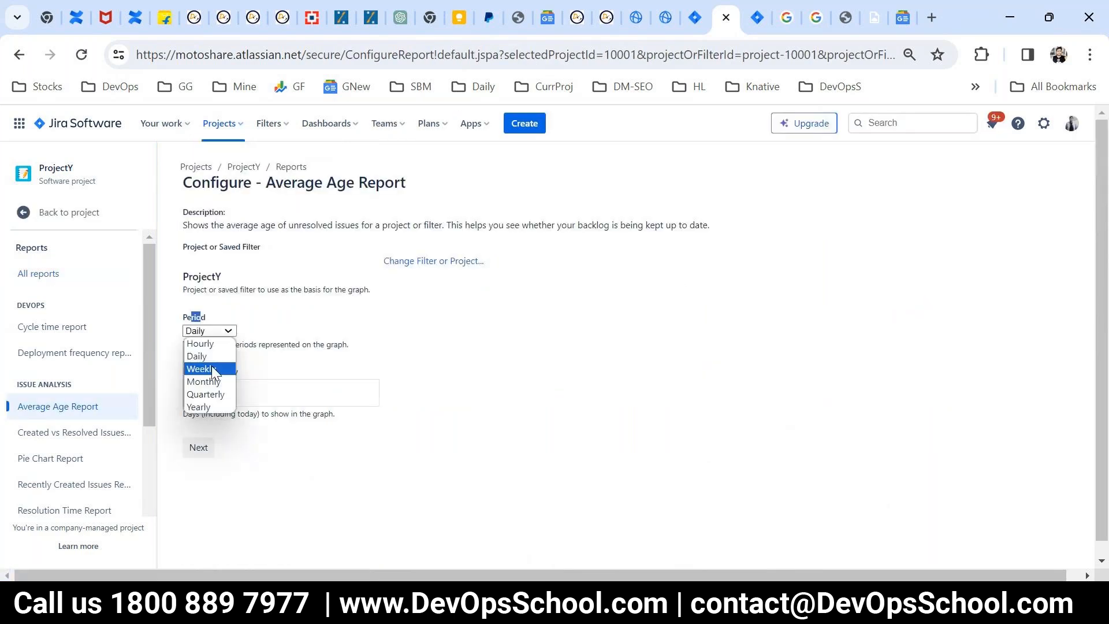
click(217, 383)
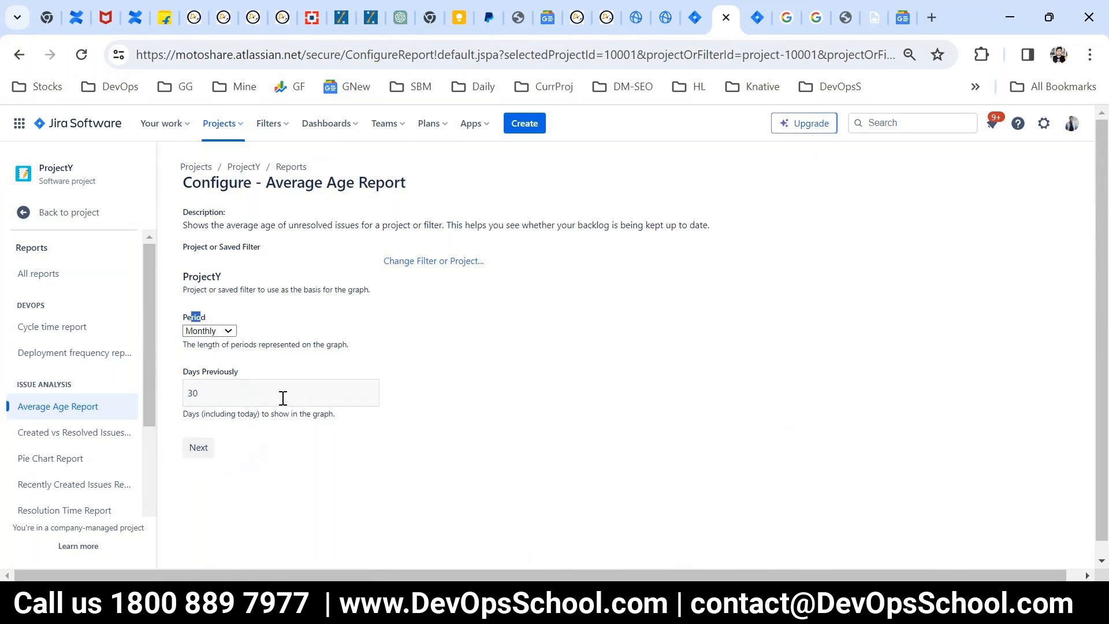
double_click(257, 393)
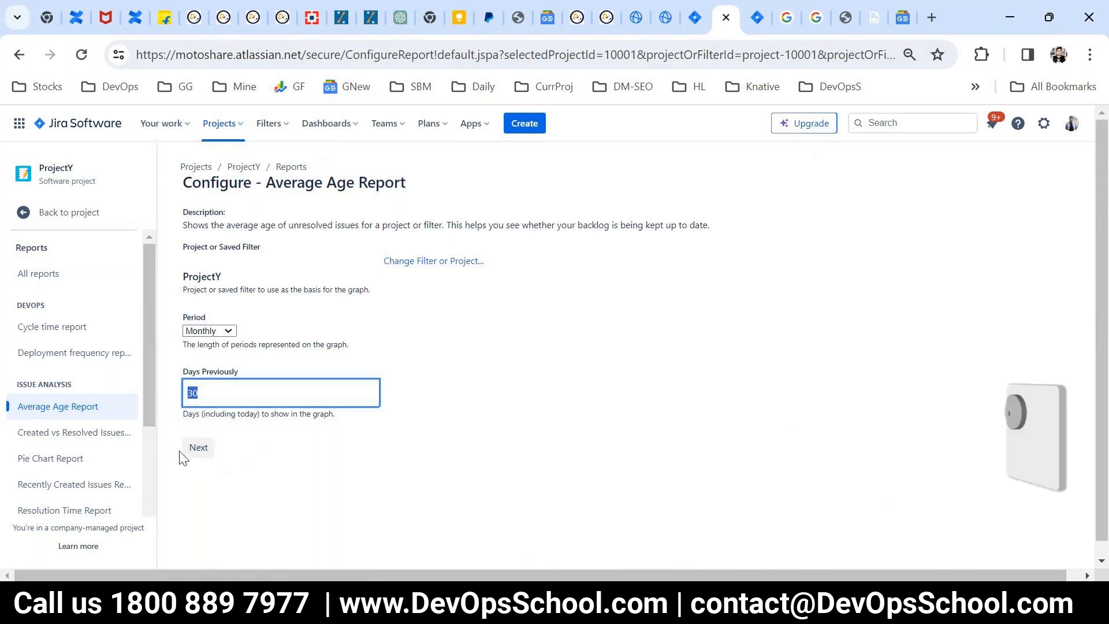
click(196, 449)
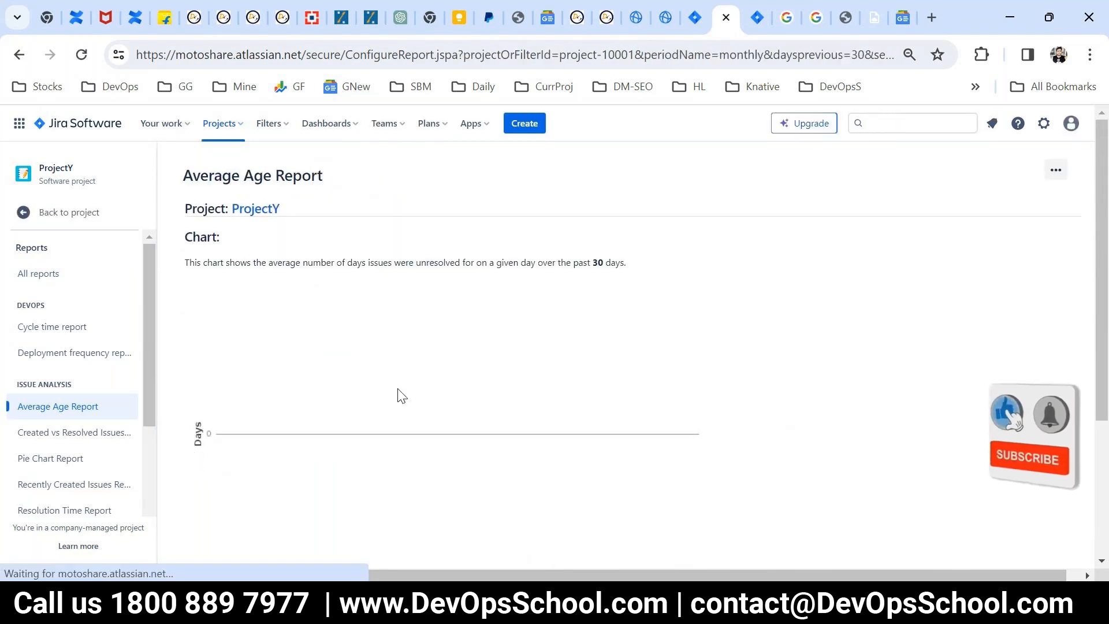
key(ctrl+plus)
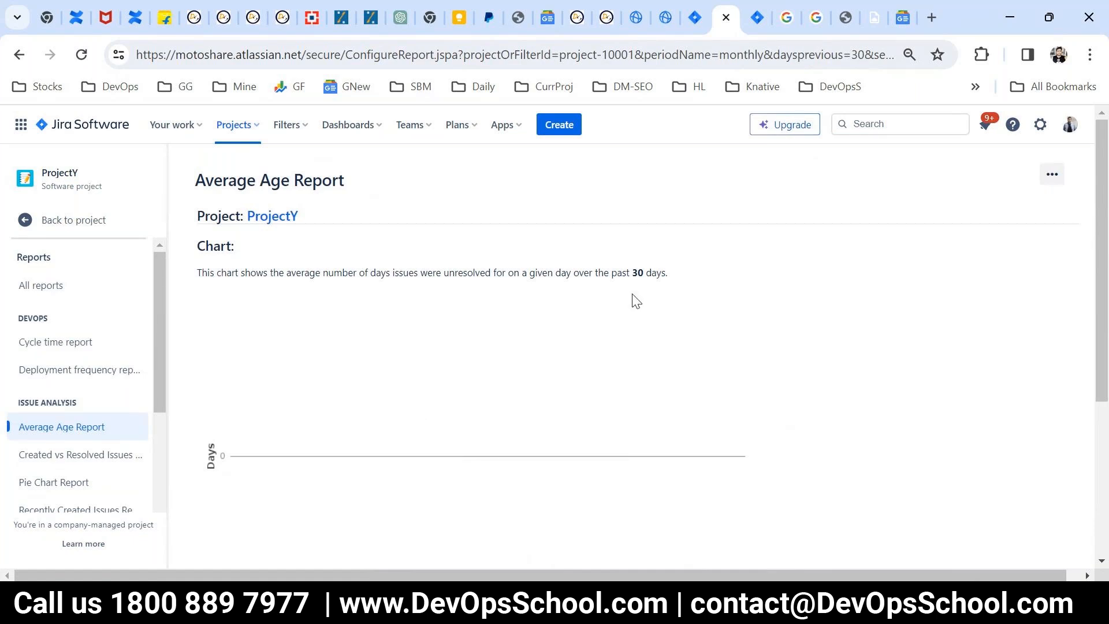
drag(633, 299, 510, 258)
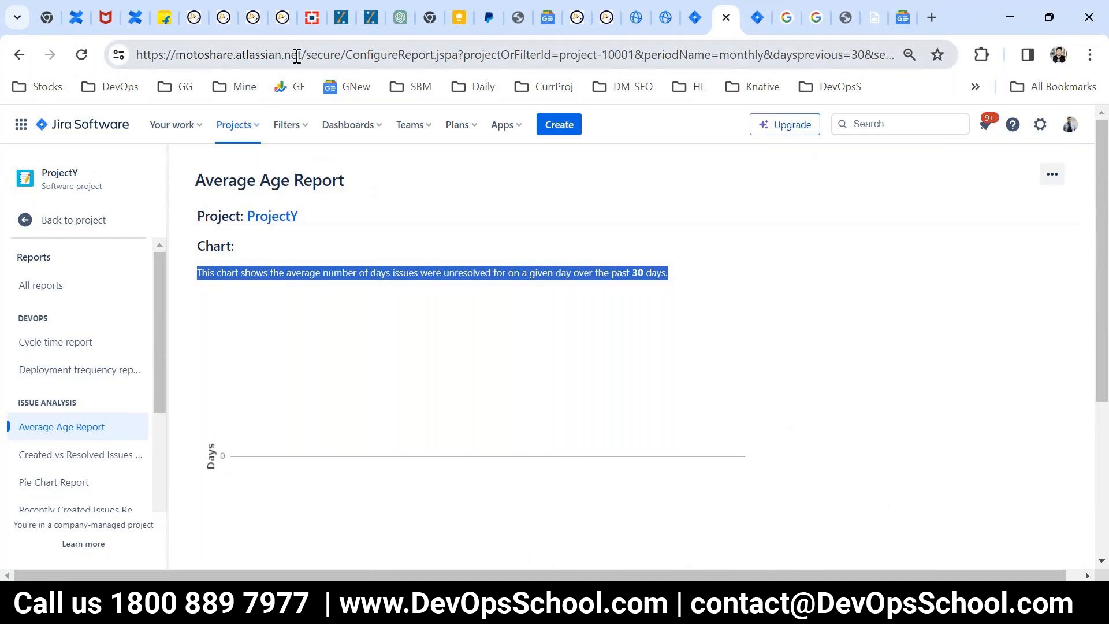
drag(296, 56, 242, 55)
click(347, 376)
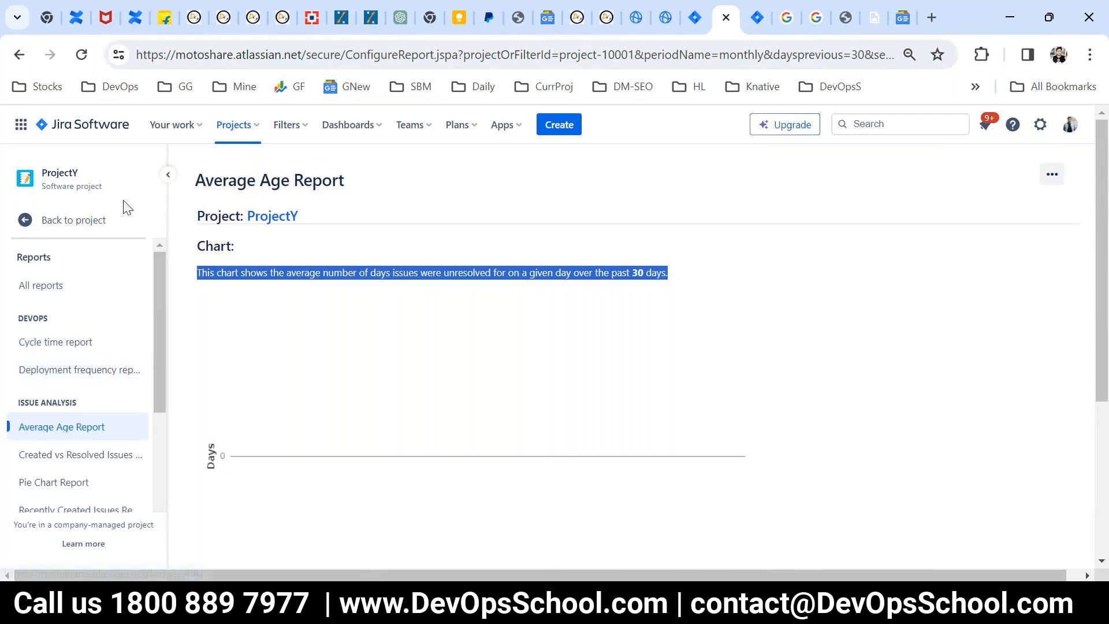
Step: Open ProjectY's Code page and start connecting the project to Bitbucket
click(129, 230)
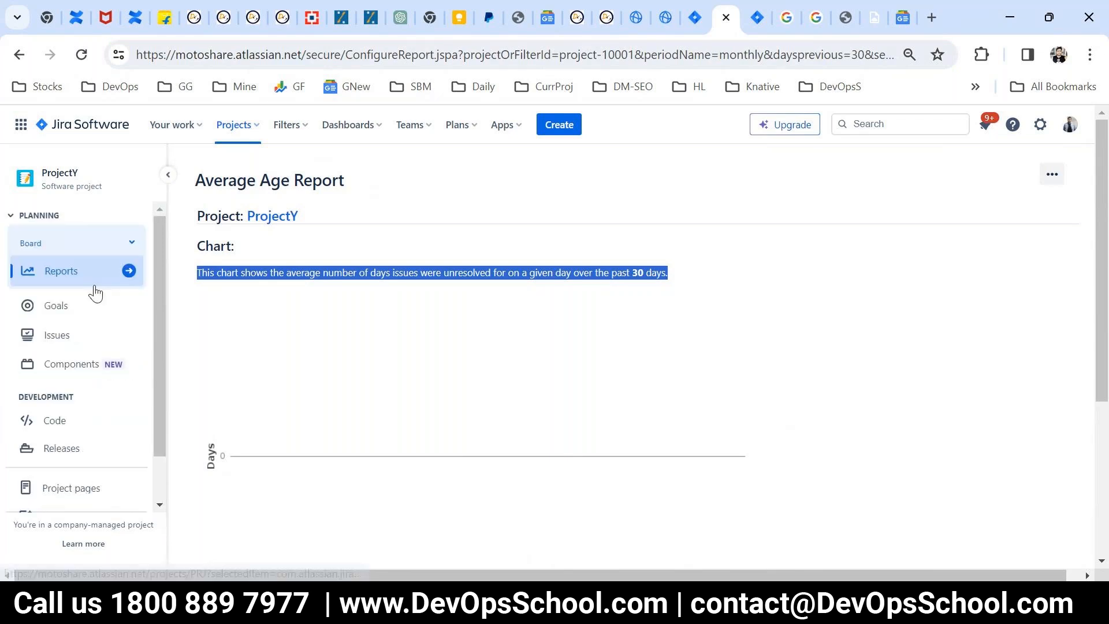
scroll(104, 439, down, 2)
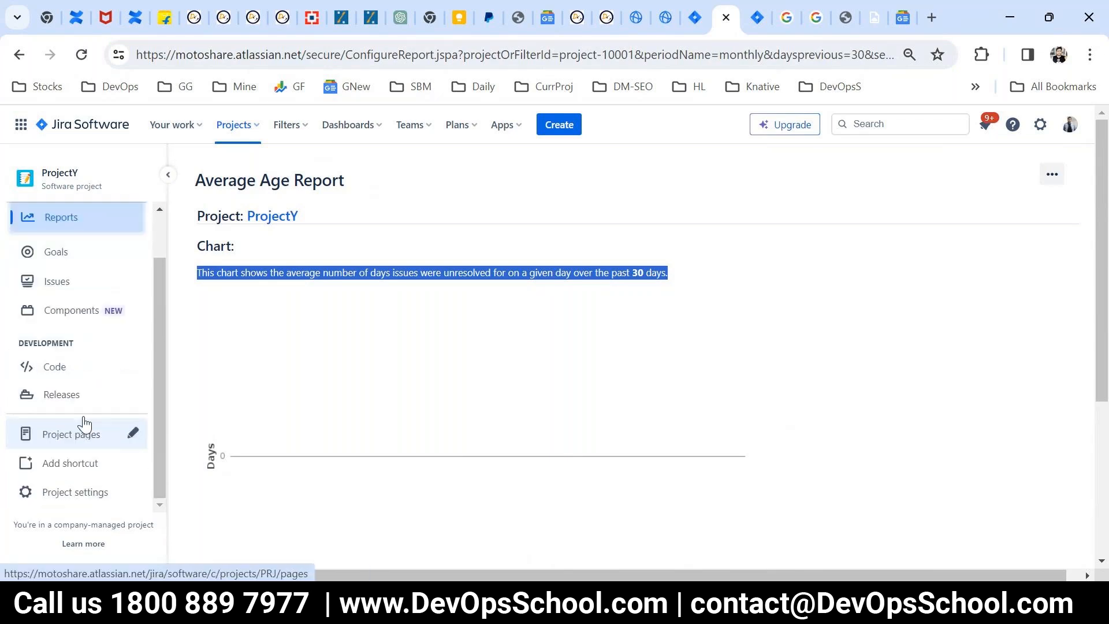
click(57, 367)
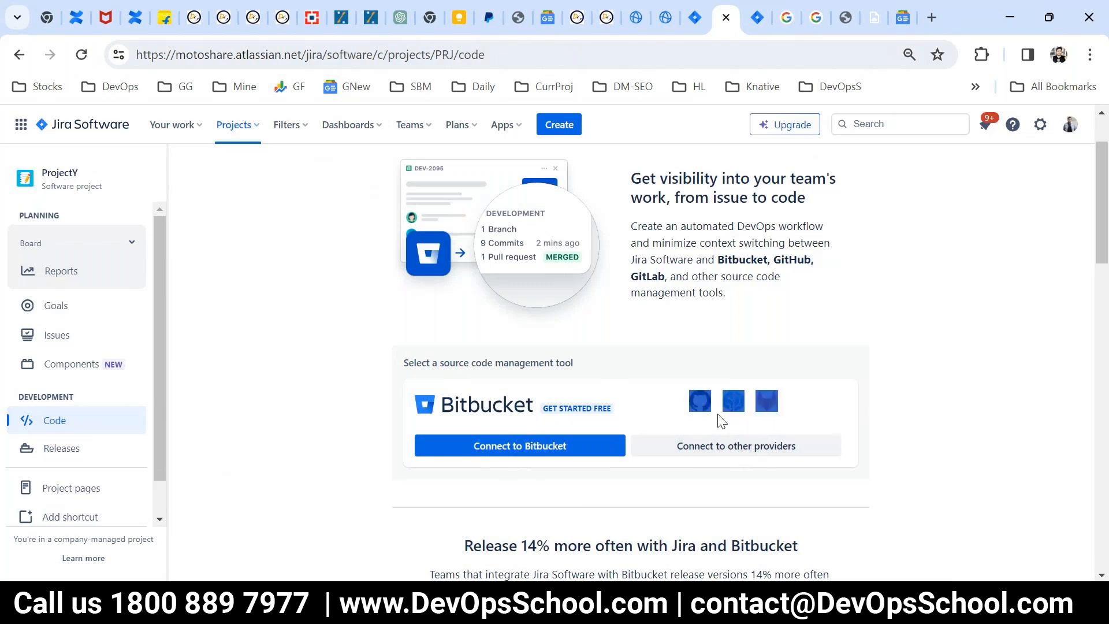
click(477, 449)
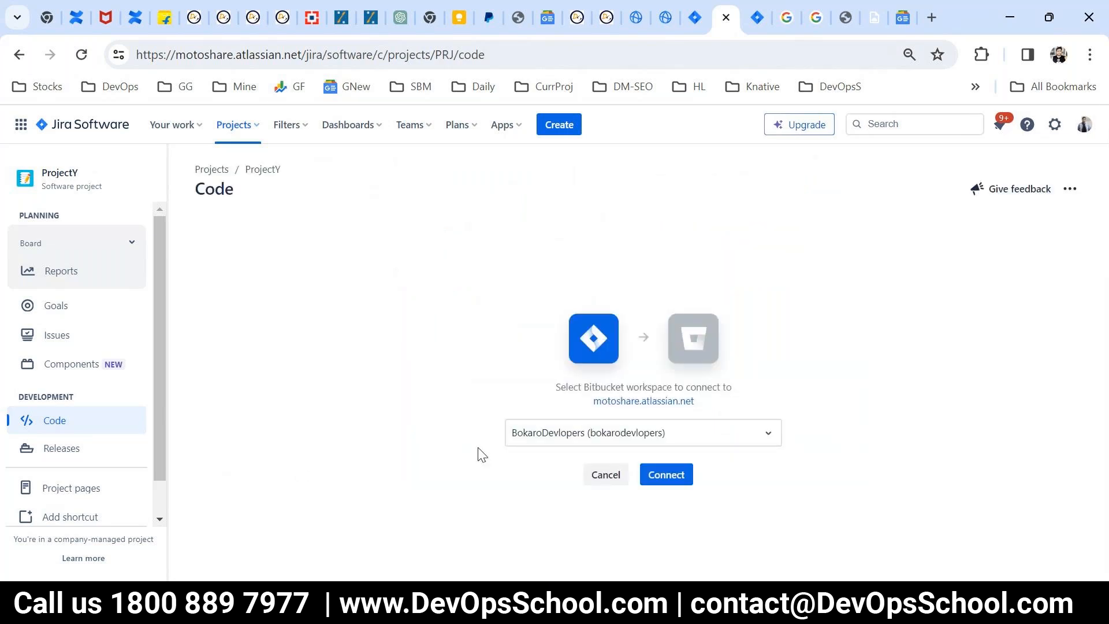
Step: Examine the Bitbucket workspaces offered for the connection and check which account is signed in
click(635, 442)
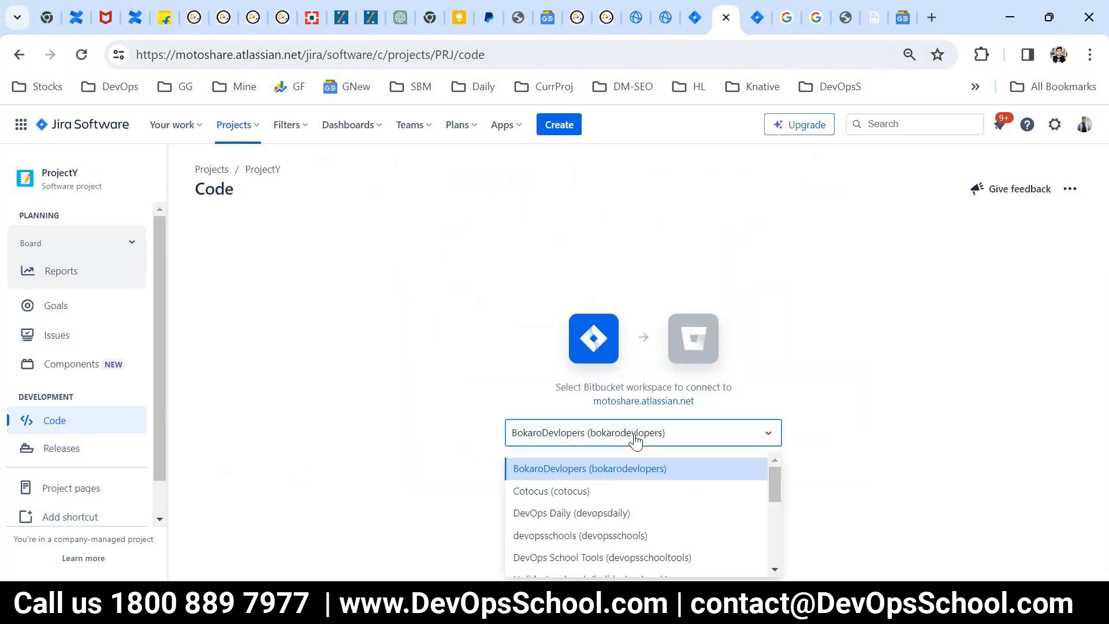
click(562, 459)
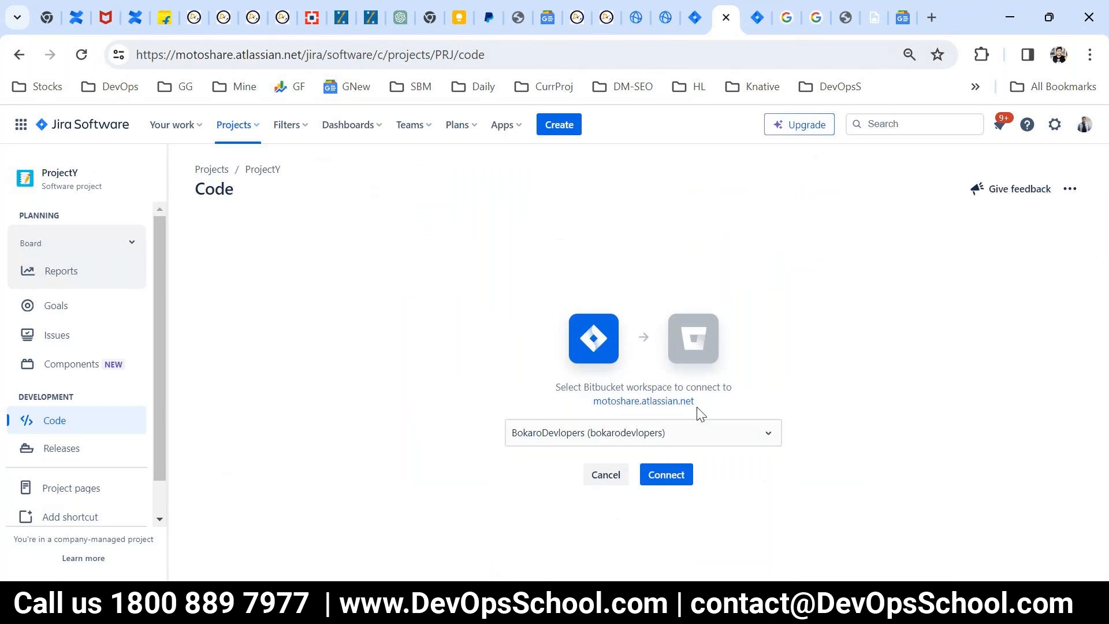
click(1083, 124)
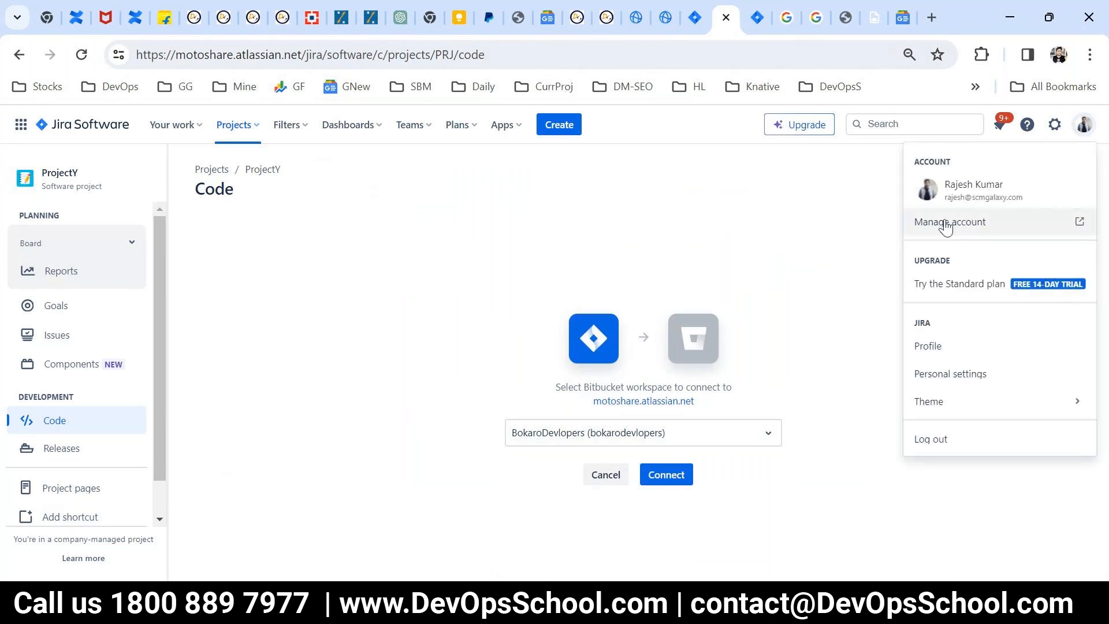
click(522, 431)
click(585, 442)
scroll(693, 491, down, 5)
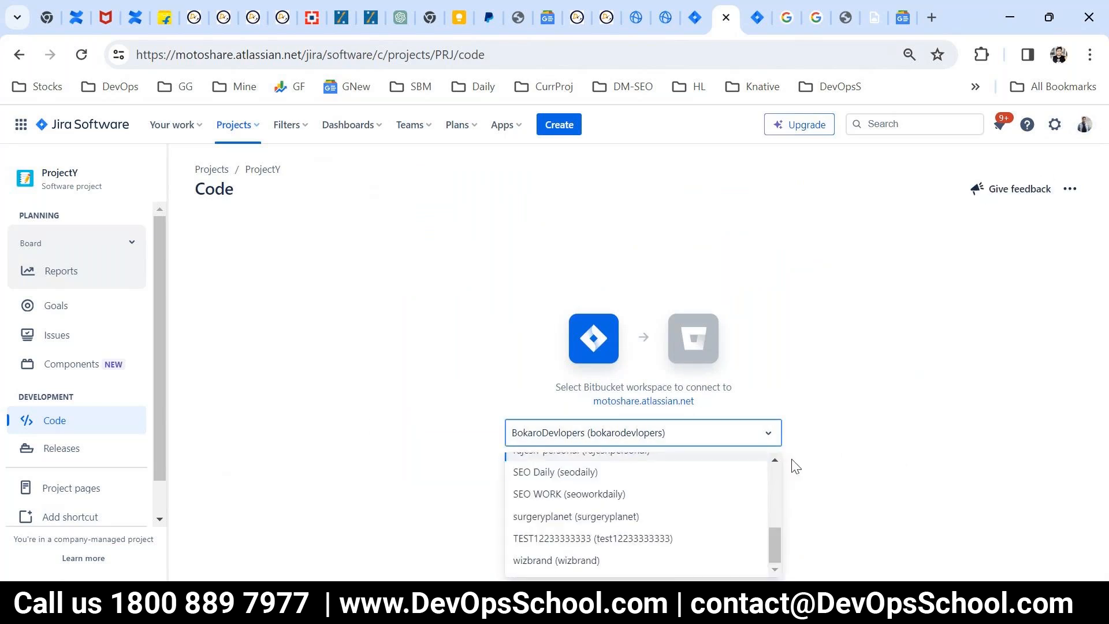
drag(778, 529, 749, 450)
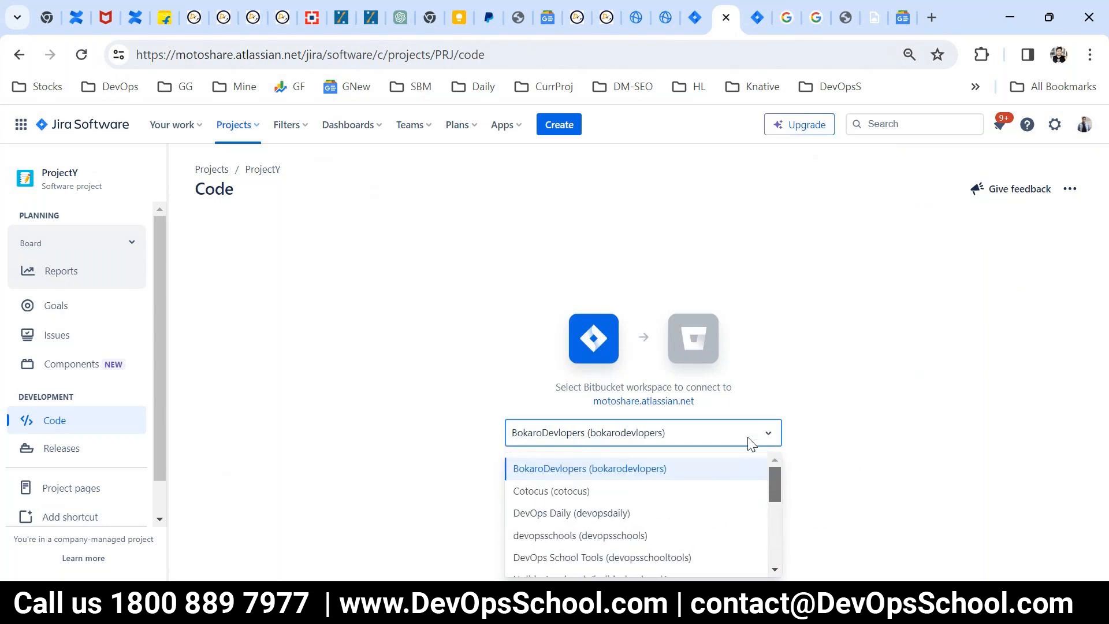
click(422, 443)
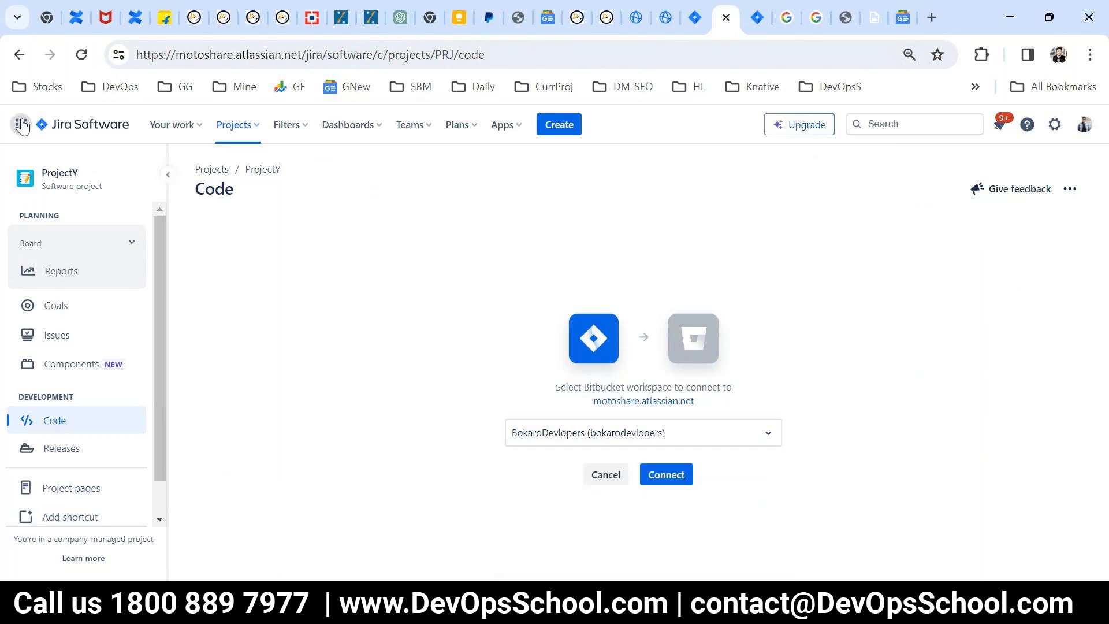
Step: Leave the Bitbucket workspace selection, reopen ProjectY's Code page and examine the Atlassian Marketplace code integrations
click(19, 56)
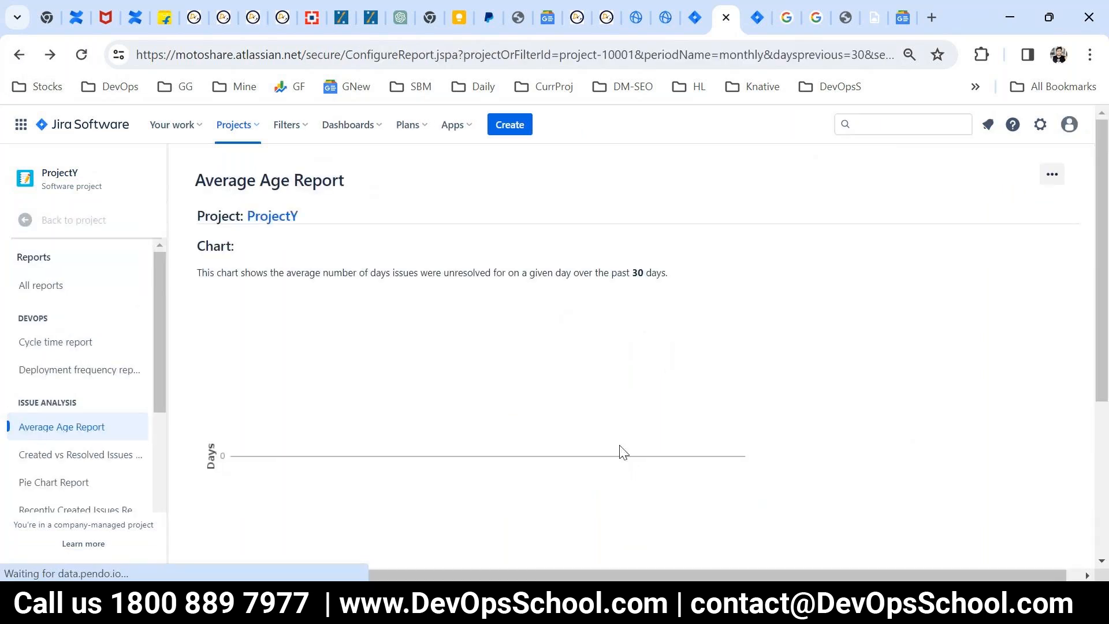
scroll(55, 439, down, 5)
scroll(46, 347, up, 5)
click(43, 220)
click(68, 430)
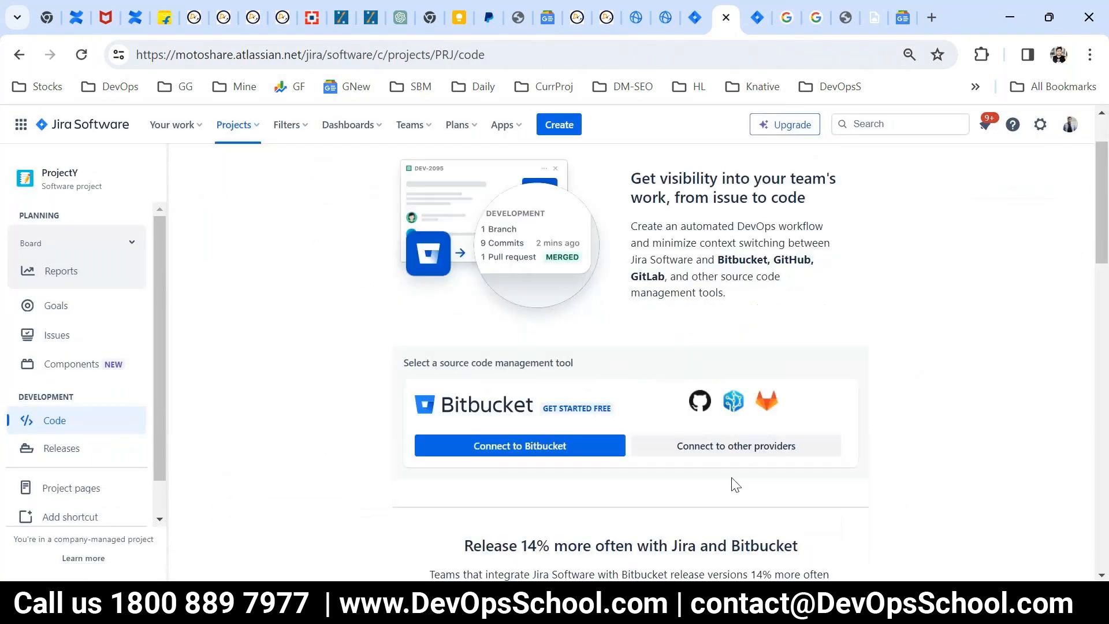
scroll(733, 465, down, 5)
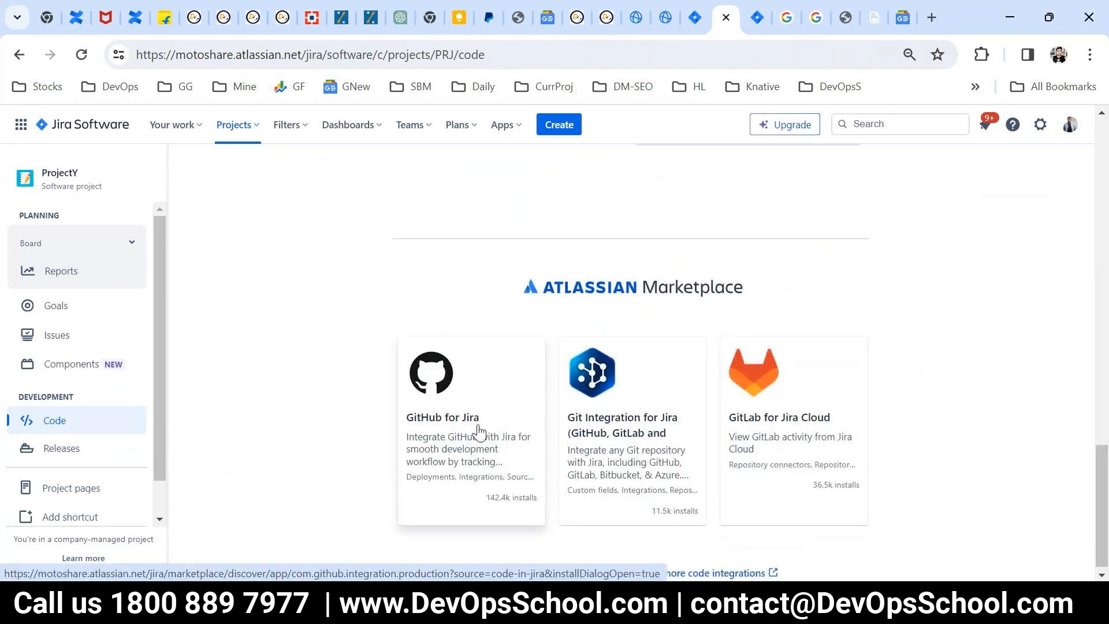
scroll(465, 444, down, 1)
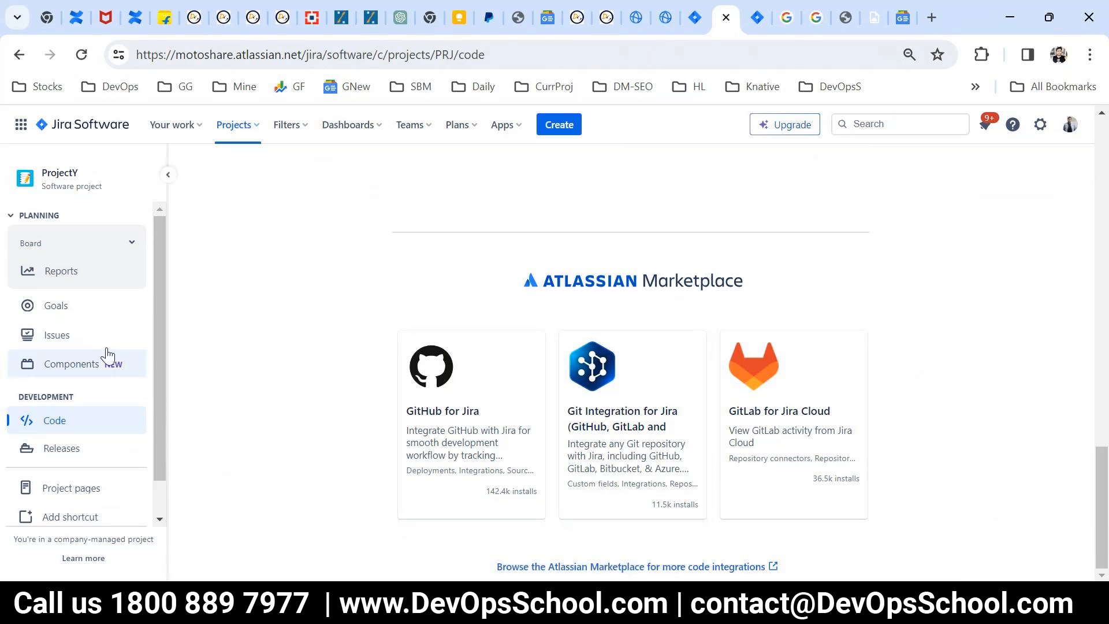
Step: List all issues across the projects and open ProjectZ's issue PRJCTZ-6 in a separate browser tab
click(287, 125)
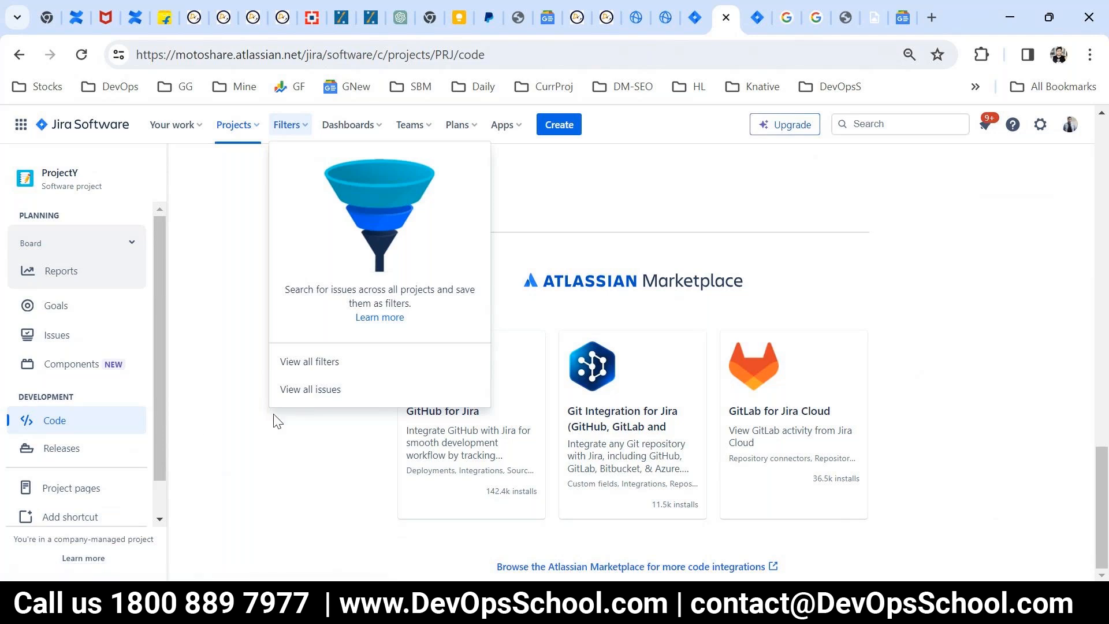
click(289, 390)
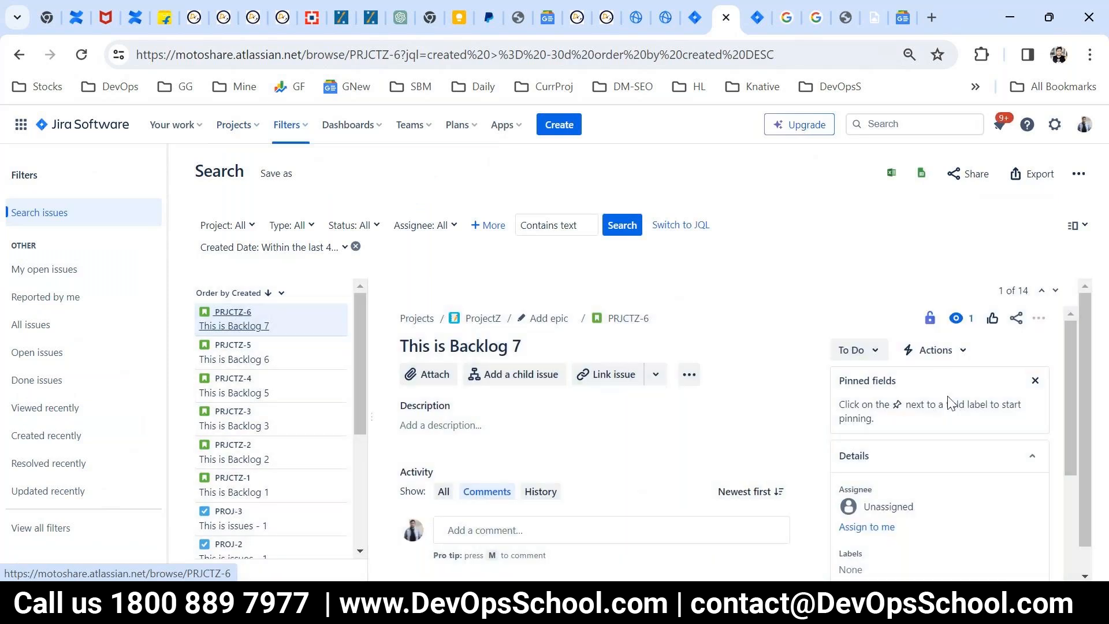
scroll(959, 427, down, 3)
scroll(947, 445, down, 1)
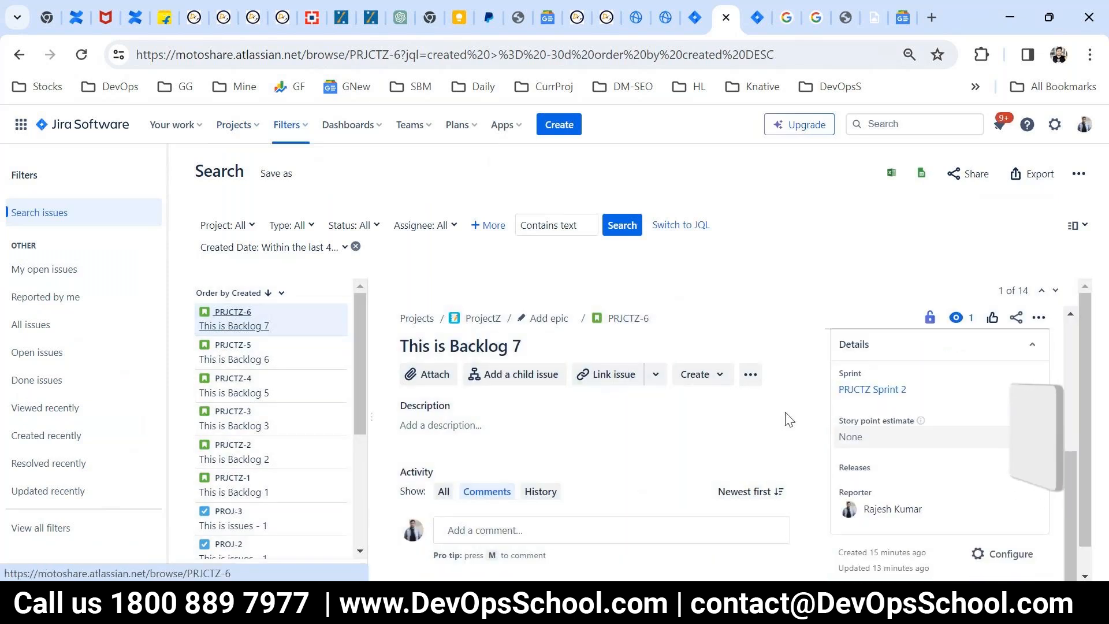
click(636, 318)
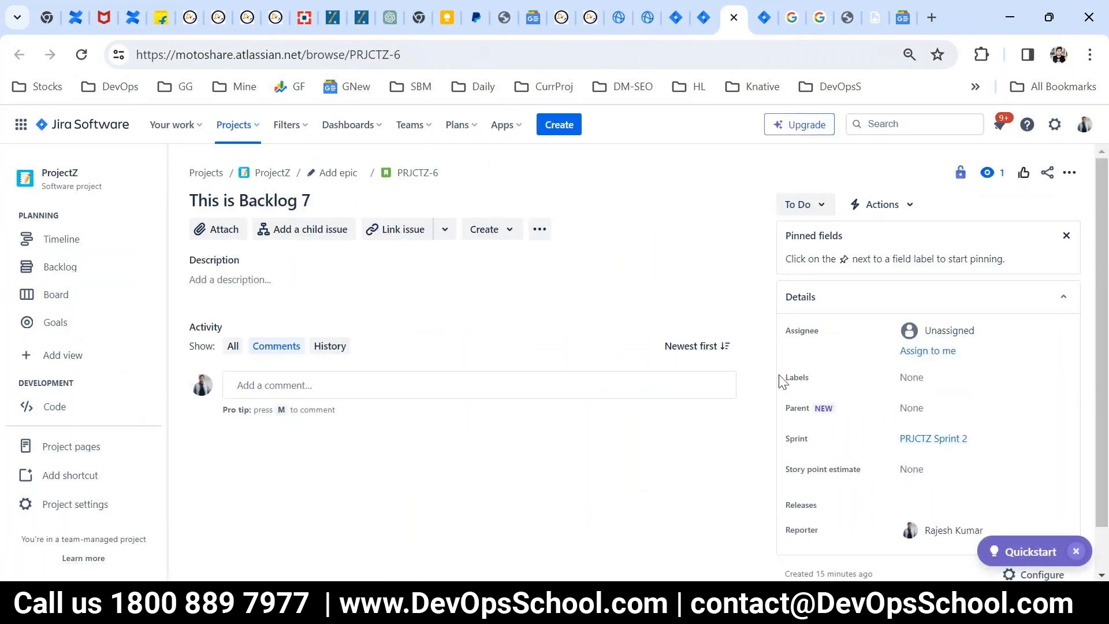
Step: Review the title and detail fields of the "This is Backlog 7" issue and dismiss the Quickstart helper
drag(782, 327, 774, 532)
click(796, 373)
drag(311, 200, 198, 200)
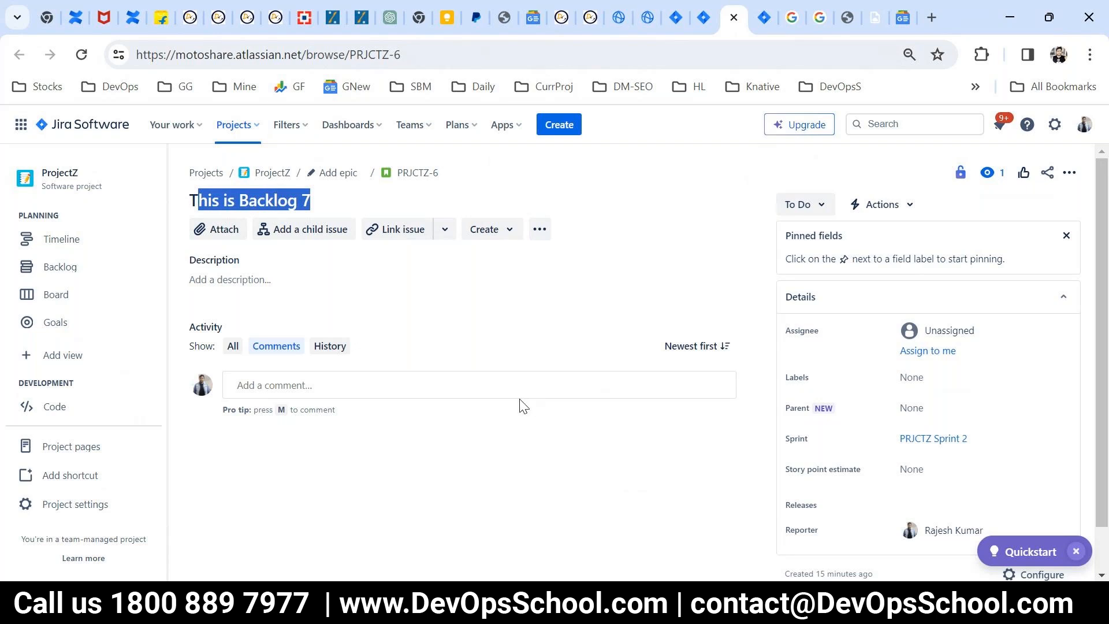
click(1075, 551)
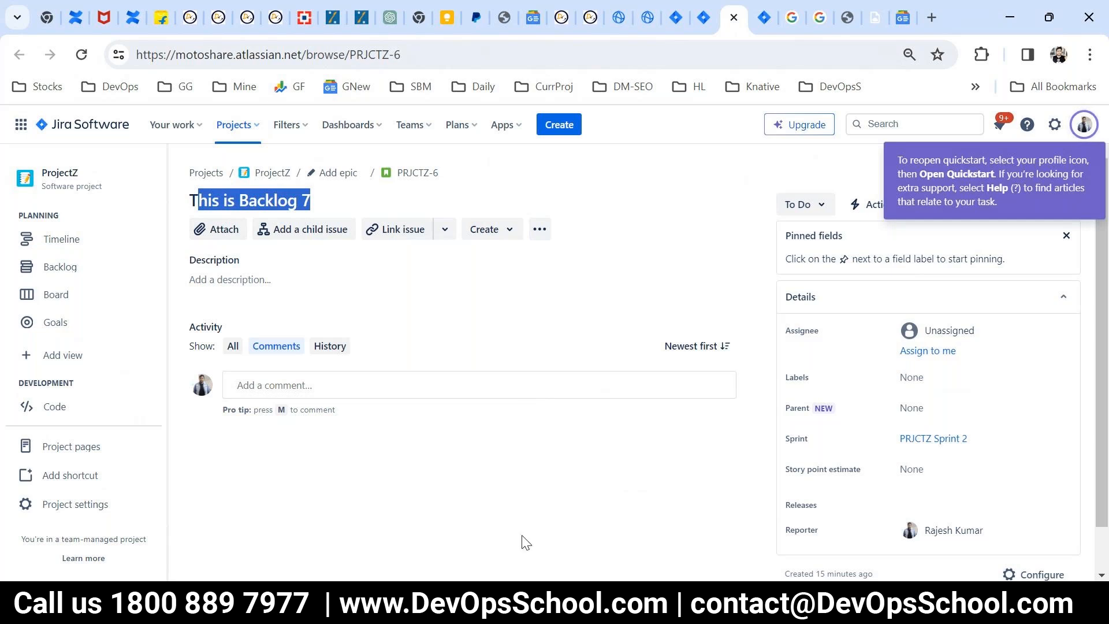
click(566, 602)
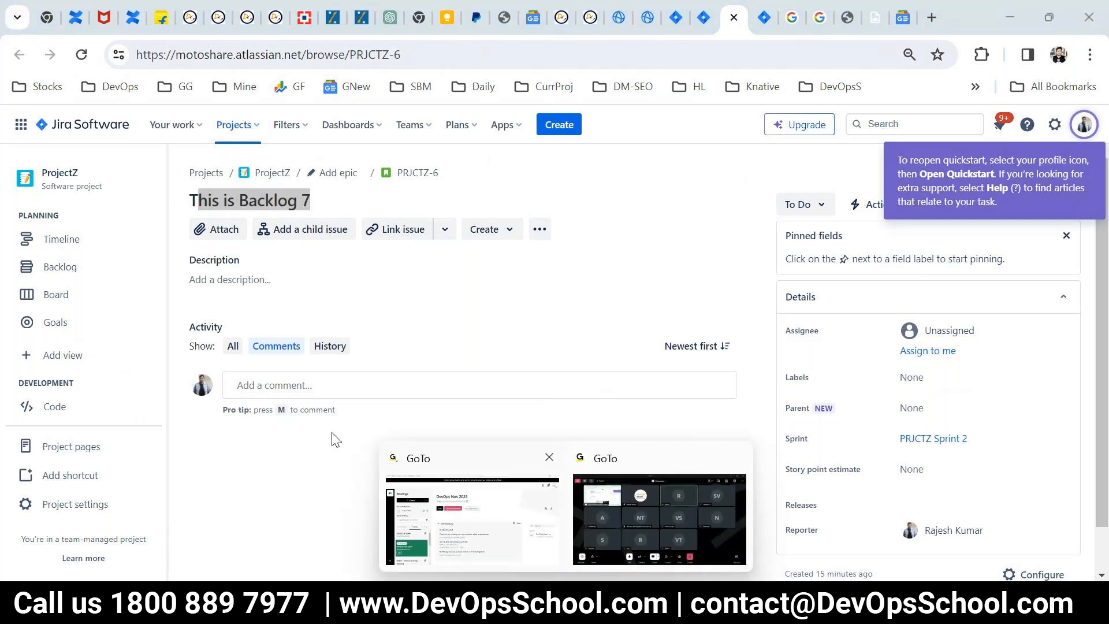
click(251, 488)
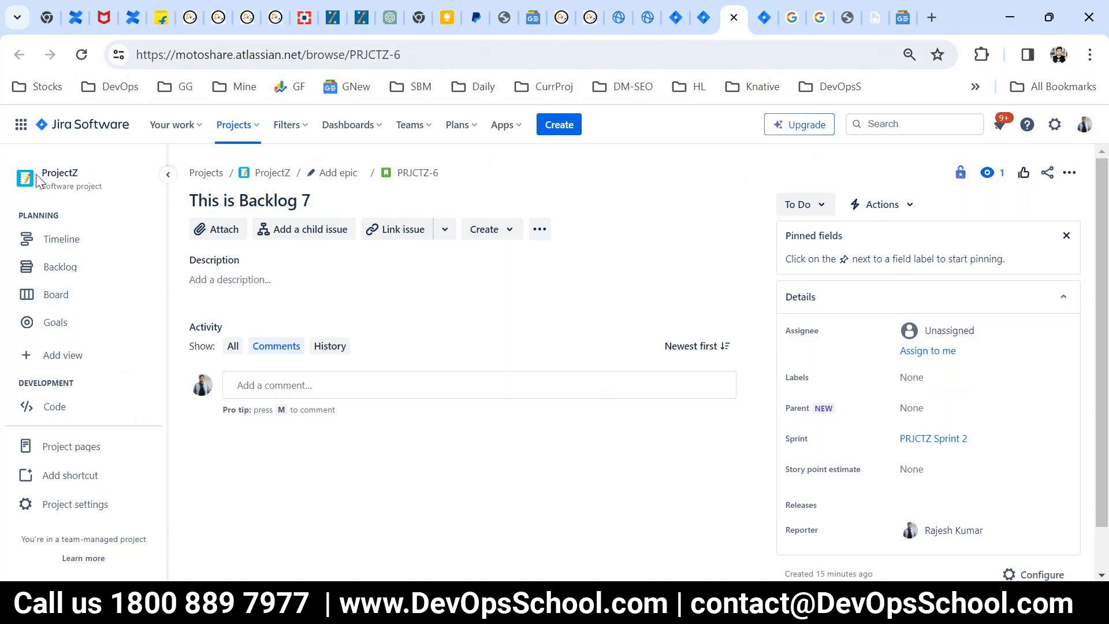
Step: Switch to ProjectY, look at its Issues page and return to the project navigation
click(234, 125)
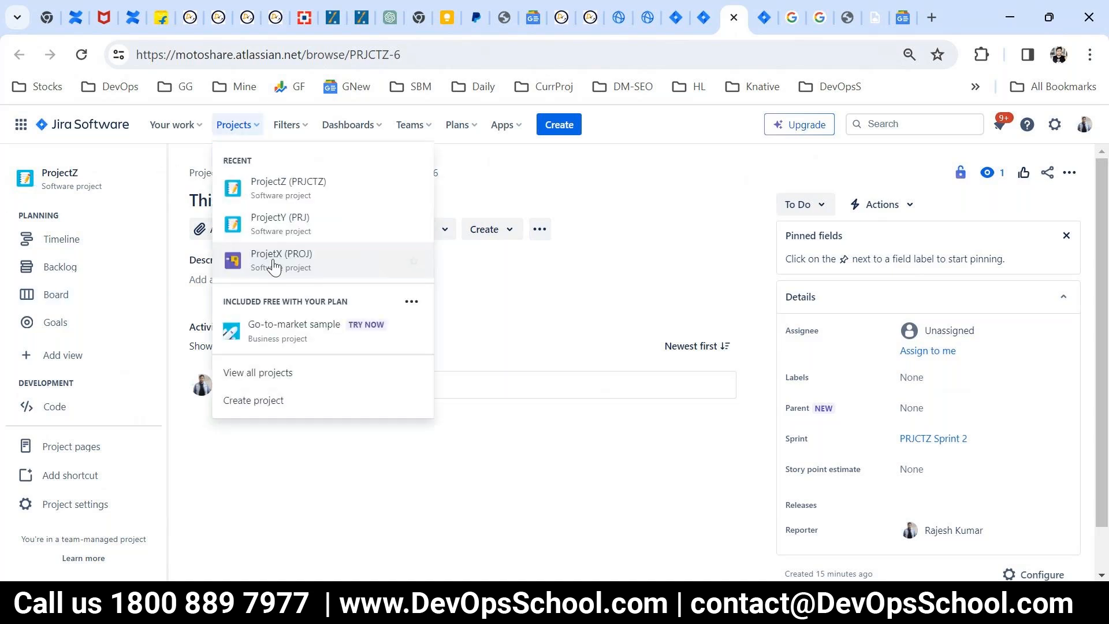
click(269, 230)
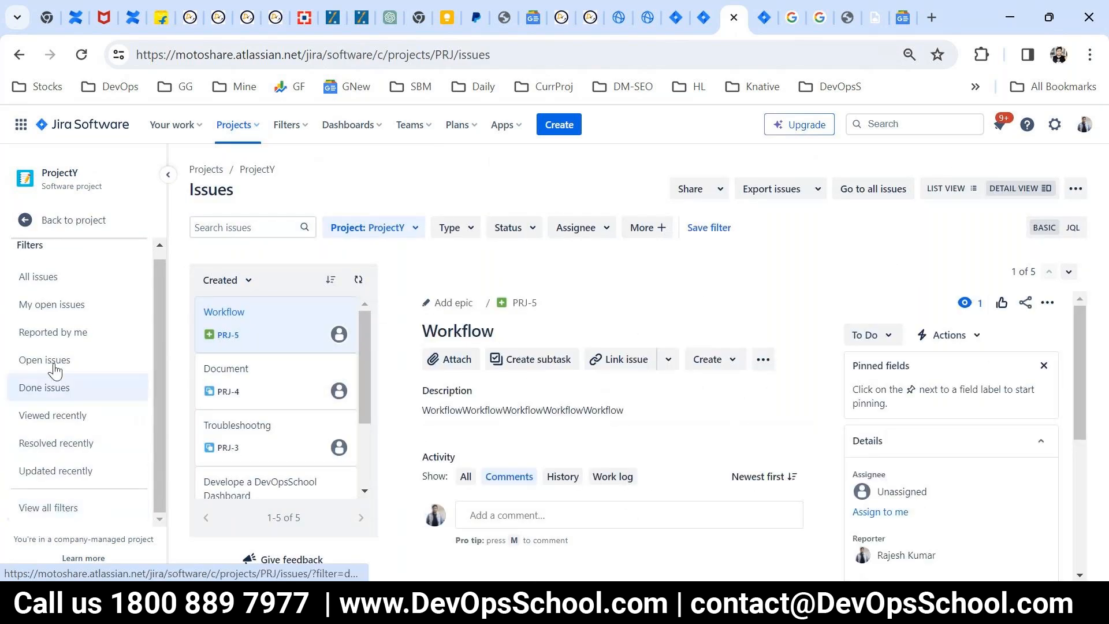
click(51, 235)
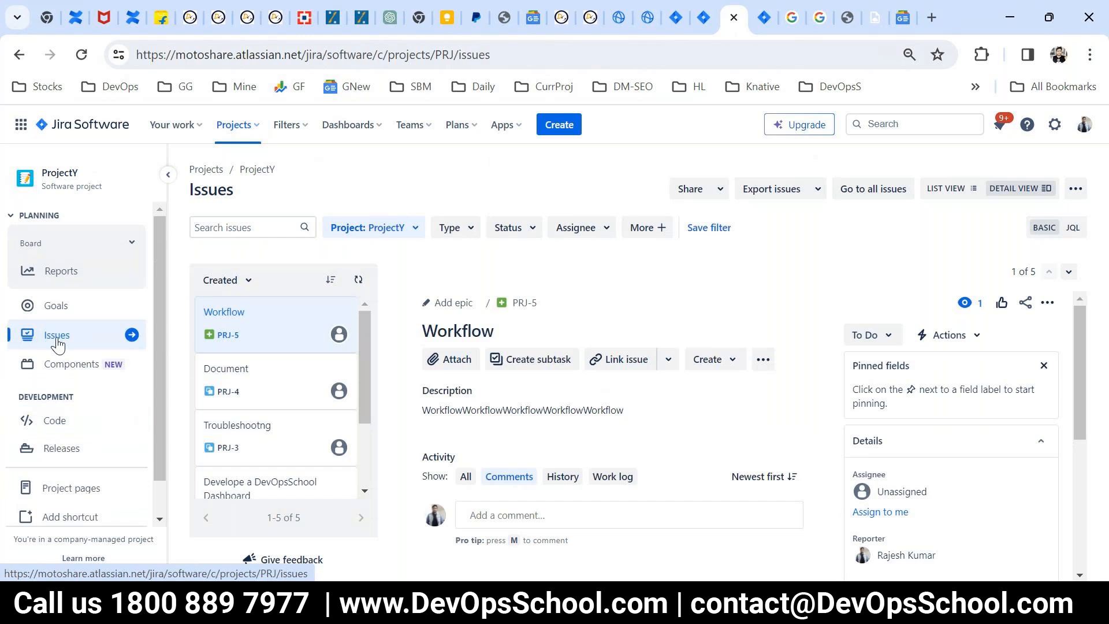
Step: Connect the BokaroDevlopers Bitbucket workspace to motoshare.atlassian.net from ProjectY's Code page and continue to the repository overview
click(81, 420)
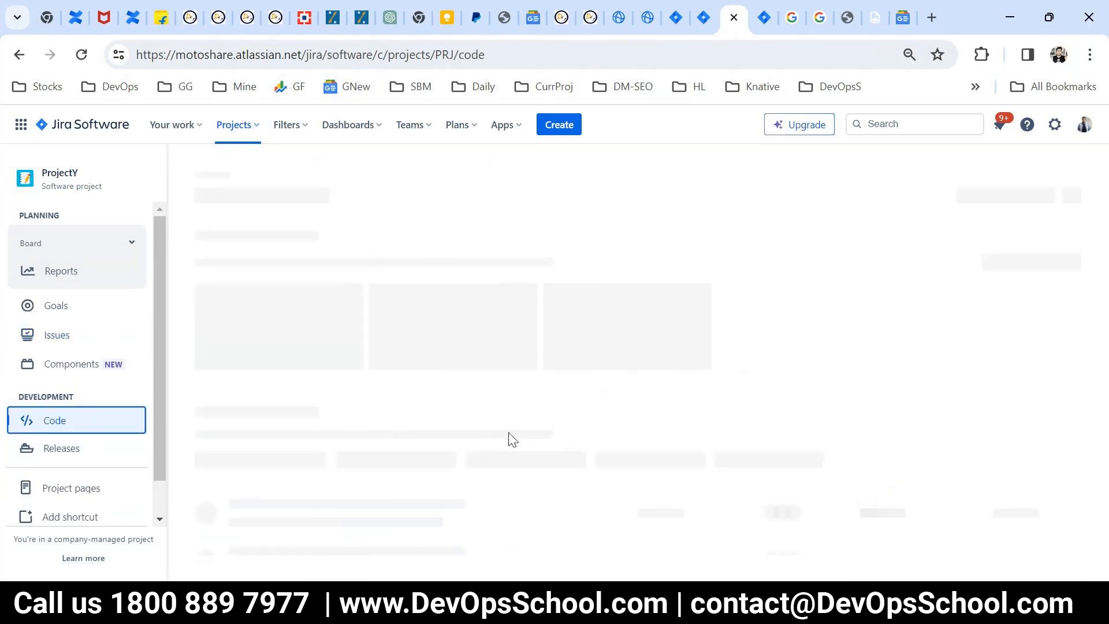
scroll(499, 519, down, 3)
click(509, 364)
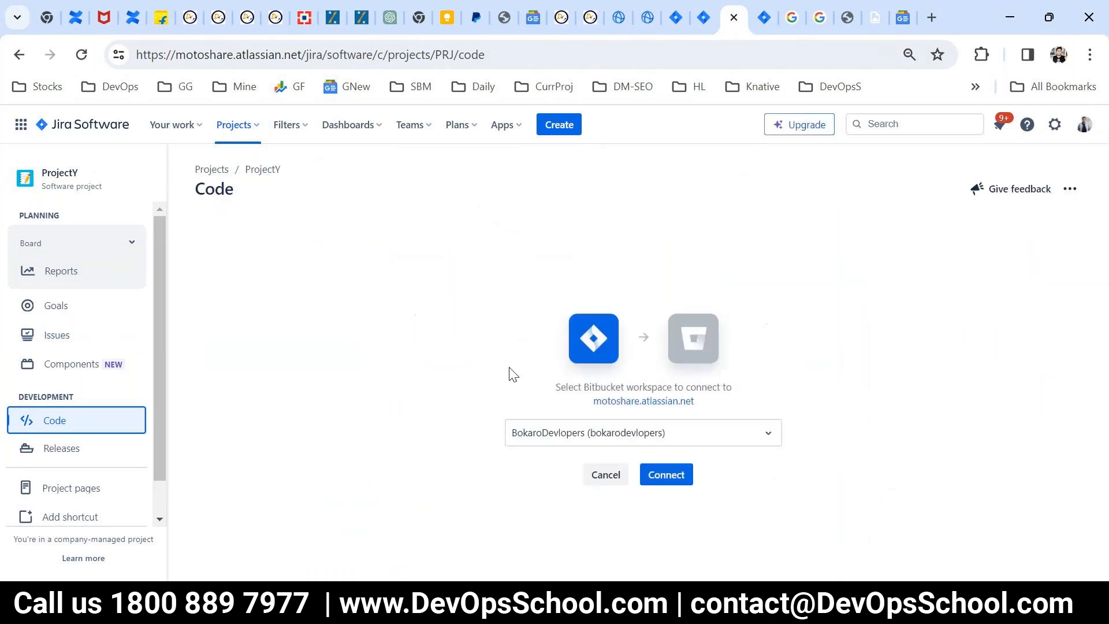
click(628, 440)
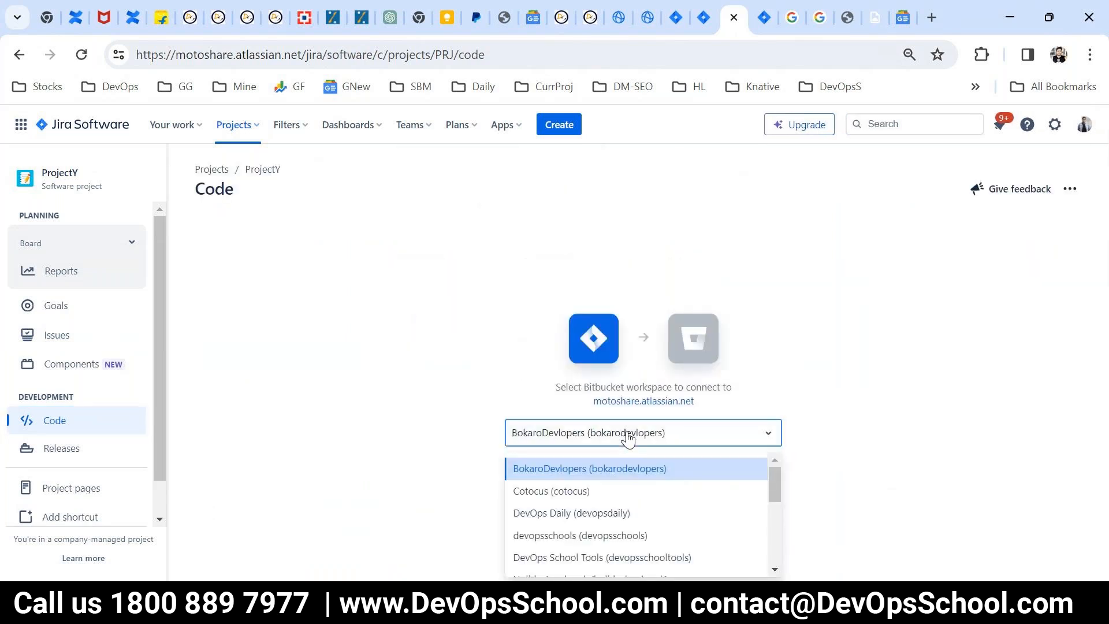
click(627, 469)
click(686, 478)
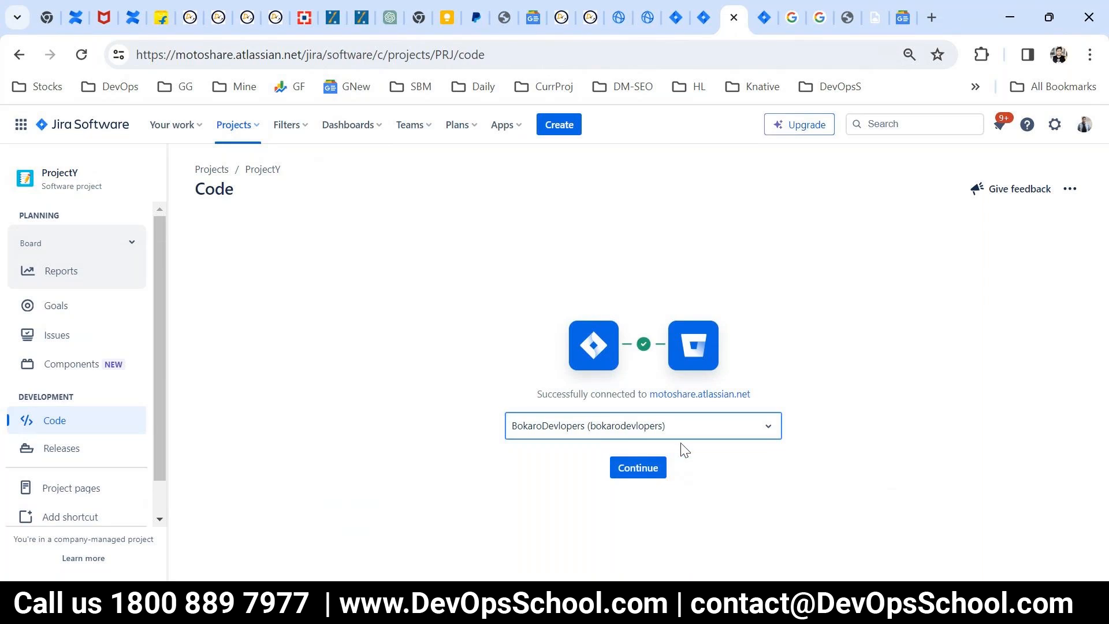
click(660, 375)
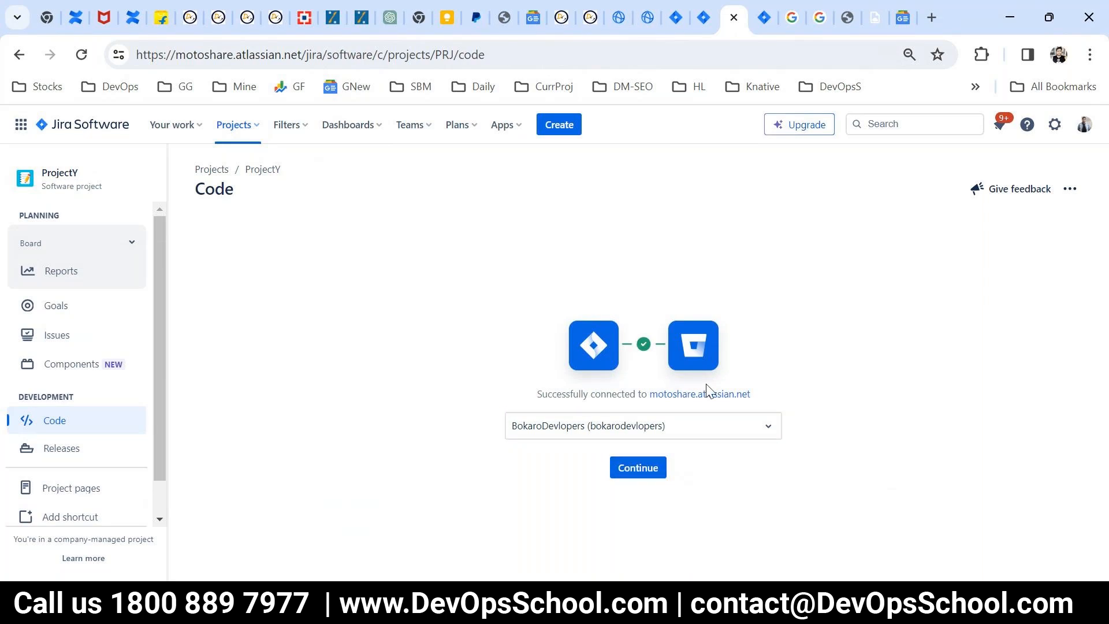
click(1085, 128)
click(683, 317)
click(633, 475)
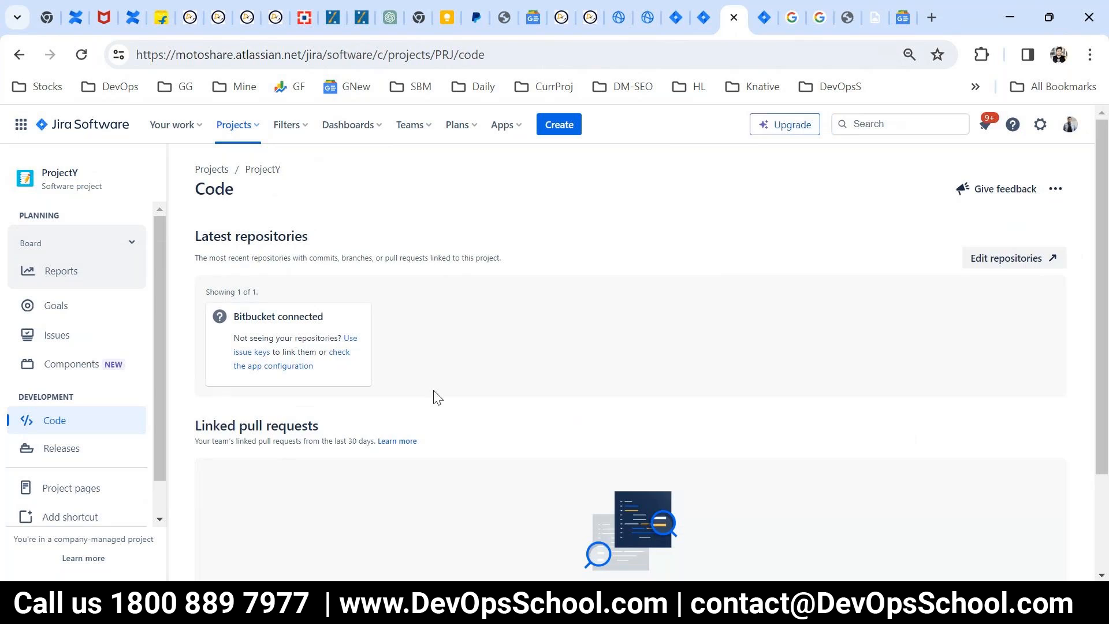
Step: Examine the latest repositories and linked pull requests sections on ProjectY's Code page
scroll(628, 508, down, 2)
scroll(214, 305, up, 2)
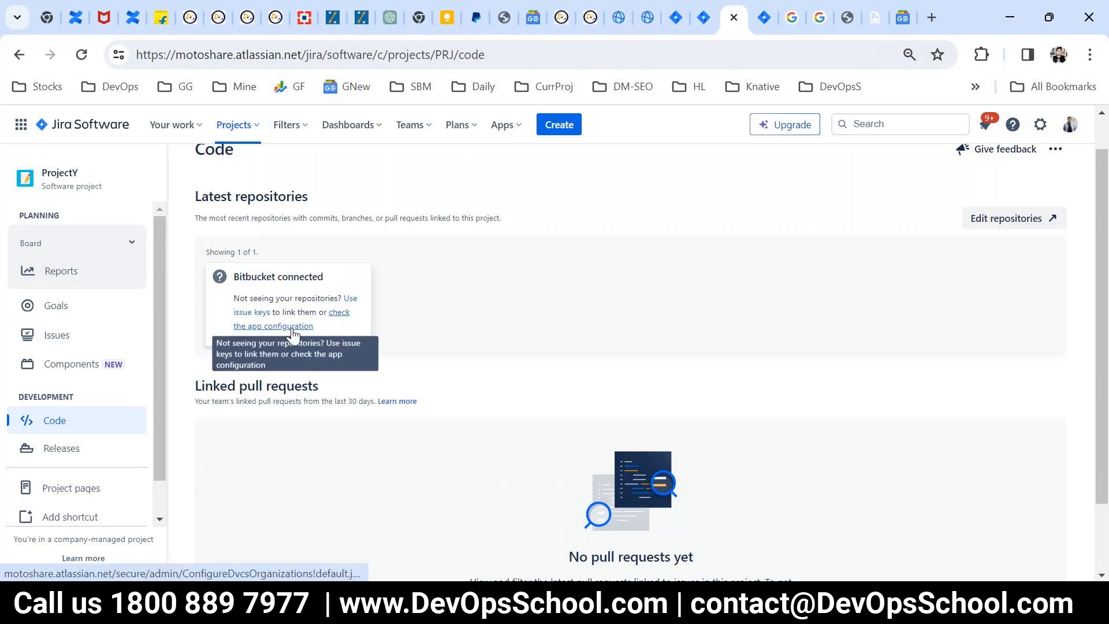
scroll(372, 475, down, 2)
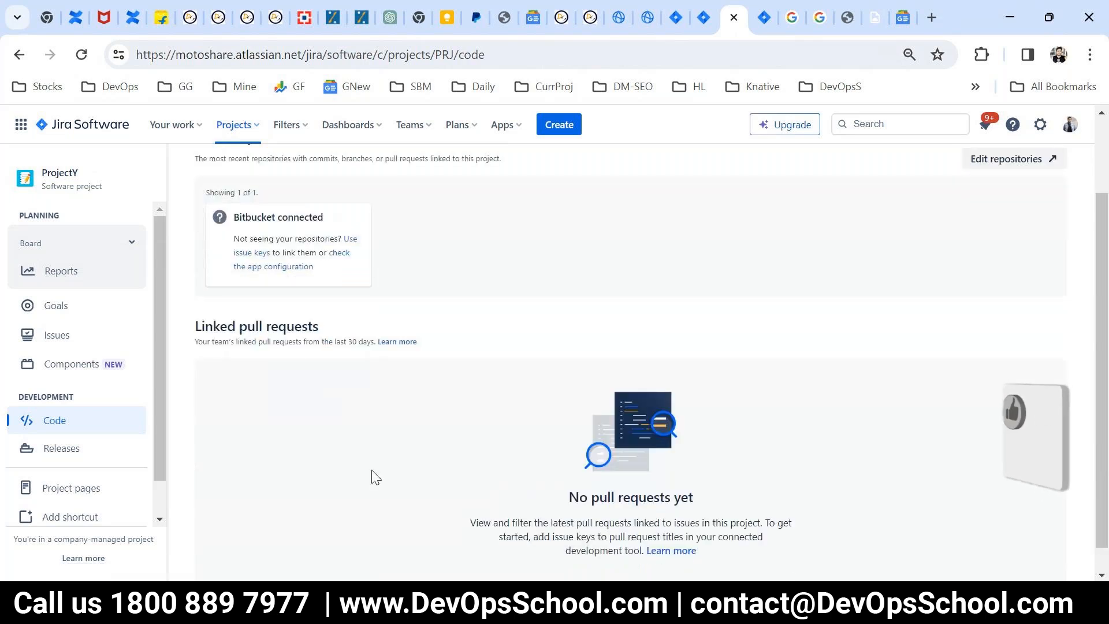
scroll(371, 476, up, 2)
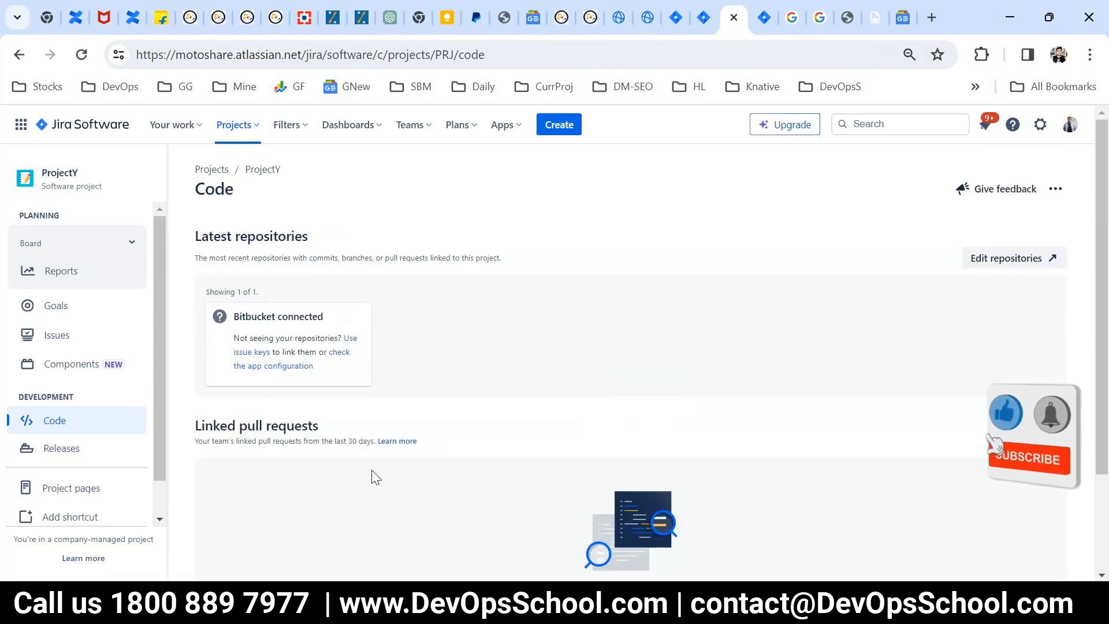
scroll(538, 373, down, 2)
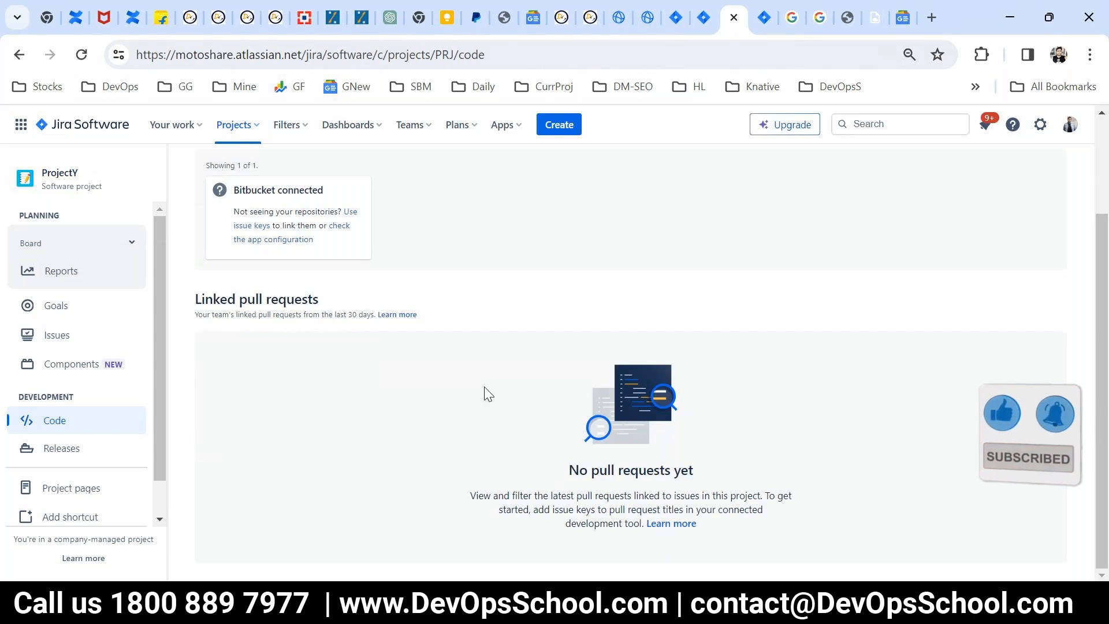
Step: Launch Paint and draw two dark red rectangles side by side on the blank canvas, the second one wider
key(super+r)
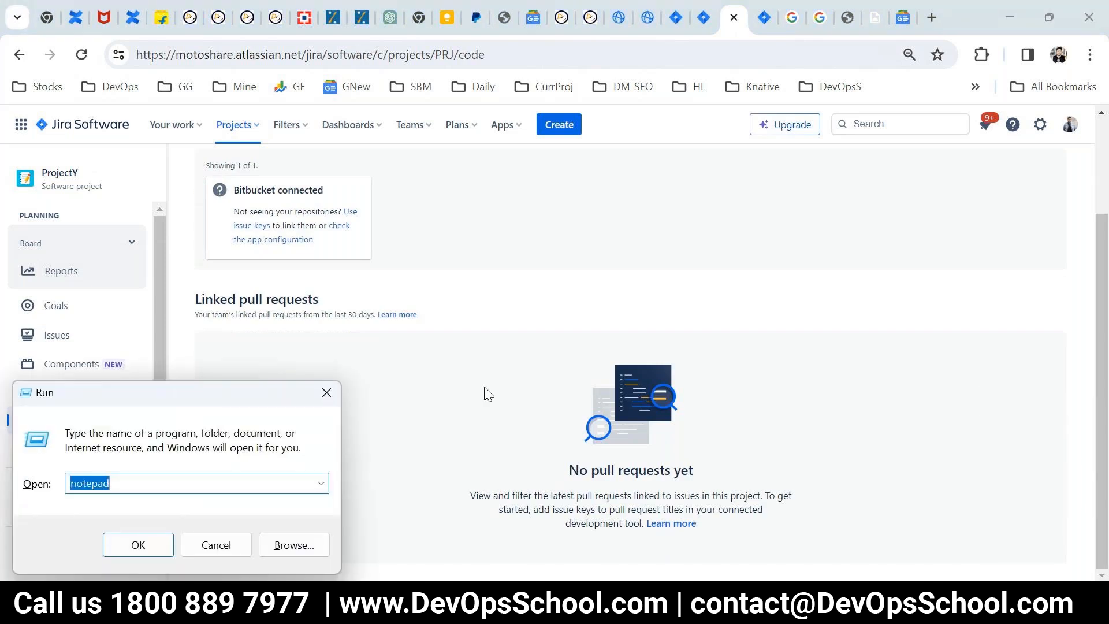
text(notepad)
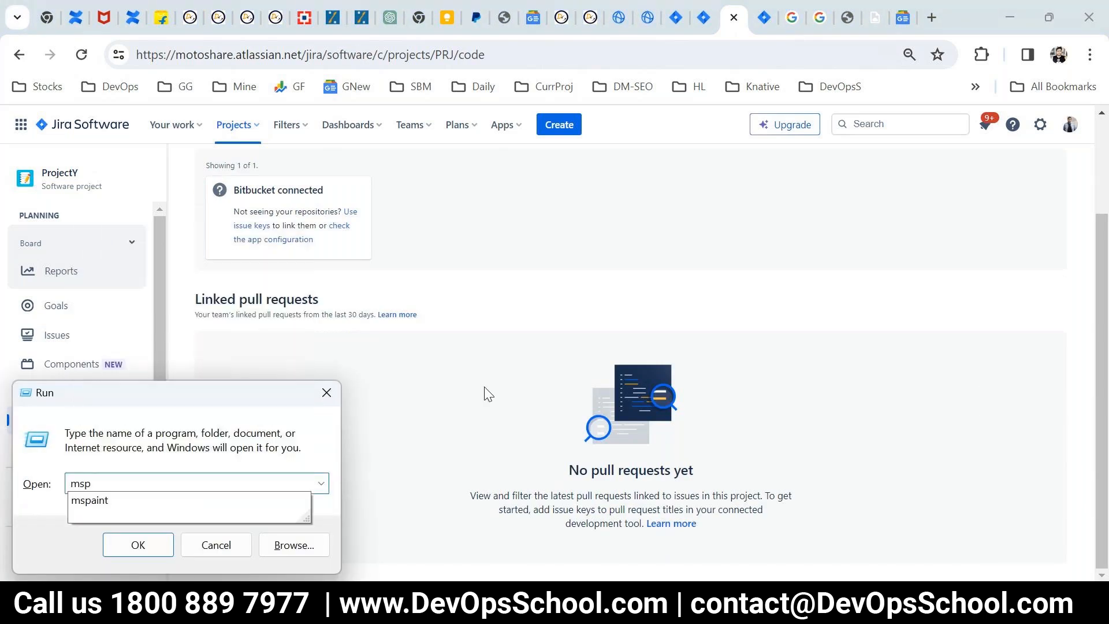
key(Return)
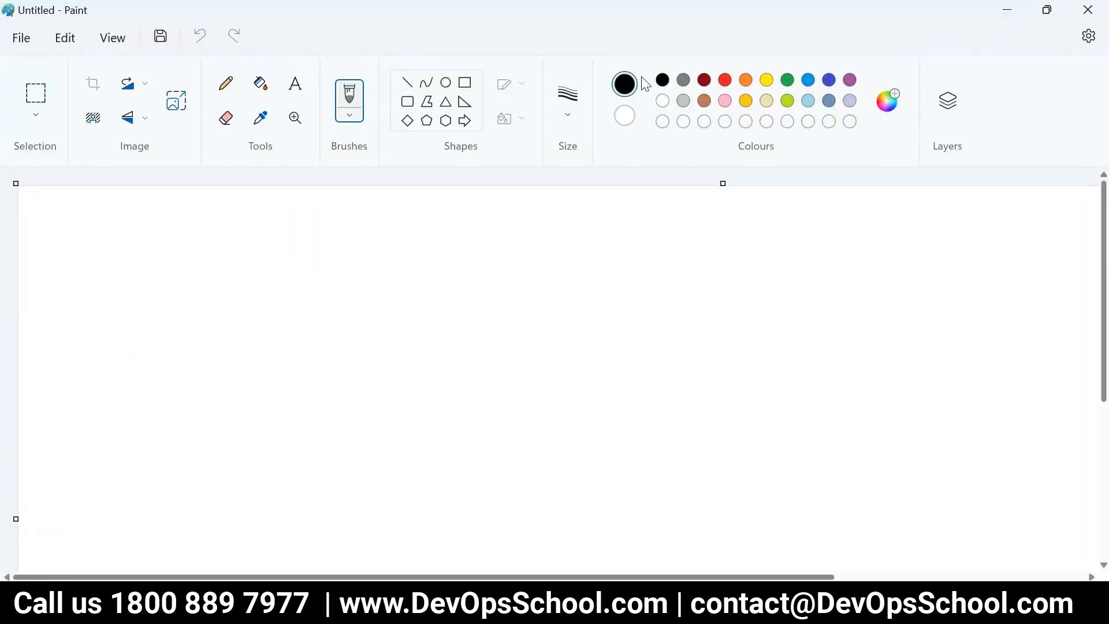
click(703, 82)
drag(147, 222, 226, 311)
key(ctrl+z)
click(446, 82)
click(464, 83)
drag(153, 220, 298, 332)
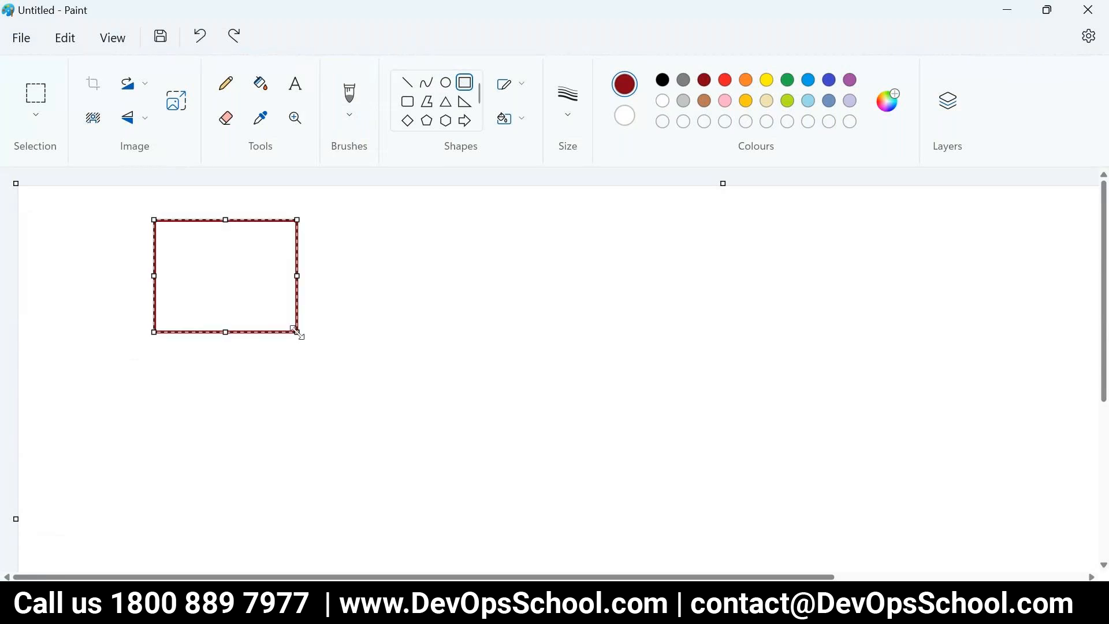
drag(618, 215, 830, 331)
Step: Pencil a thicker connecting line between the two rectangles and outline a laptop screen beneath the wider one
click(226, 84)
click(566, 115)
click(590, 261)
mouse_move(646, 267)
mouse_down()
mouse_move(283, 275)
mouse_move(414, 283)
mouse_move(584, 269)
mouse_up()
mouse_move(589, 426)
mouse_down()
mouse_move(705, 486)
mouse_move(591, 402)
mouse_move(595, 456)
mouse_up()
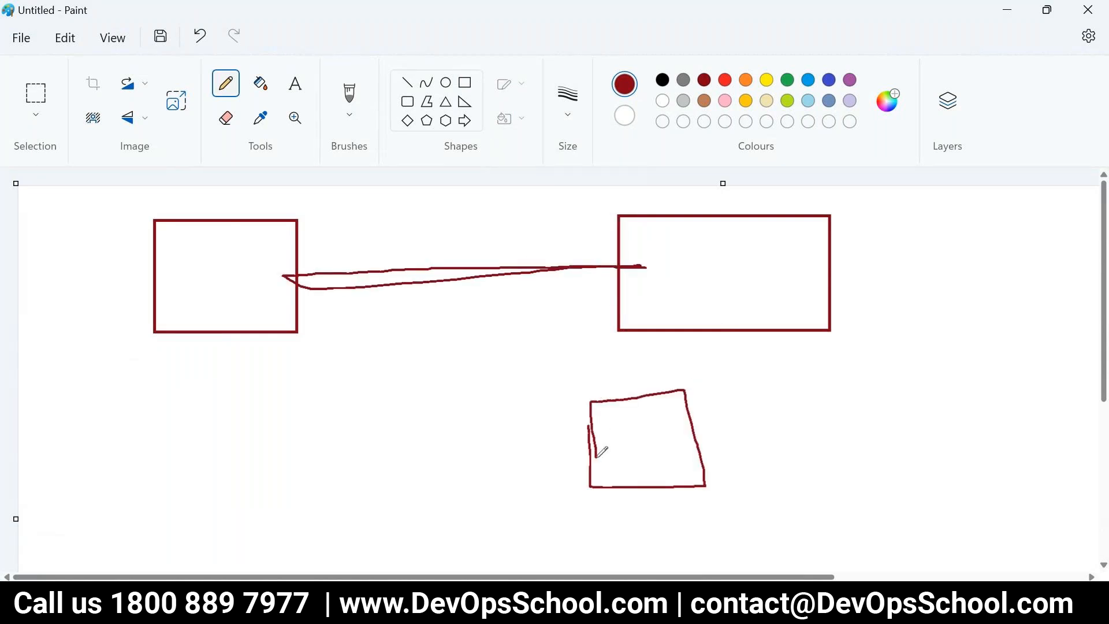
Step: Handwrite BB in the wider box and J in the other, and complete the laptop sketch with a base and a person beside it
mouse_move(722, 288)
mouse_down()
mouse_move(719, 259)
mouse_move(751, 242)
mouse_move(752, 272)
mouse_move(762, 262)
mouse_up()
mouse_move(202, 250)
mouse_down()
mouse_move(207, 285)
mouse_move(180, 282)
mouse_move(212, 247)
mouse_up()
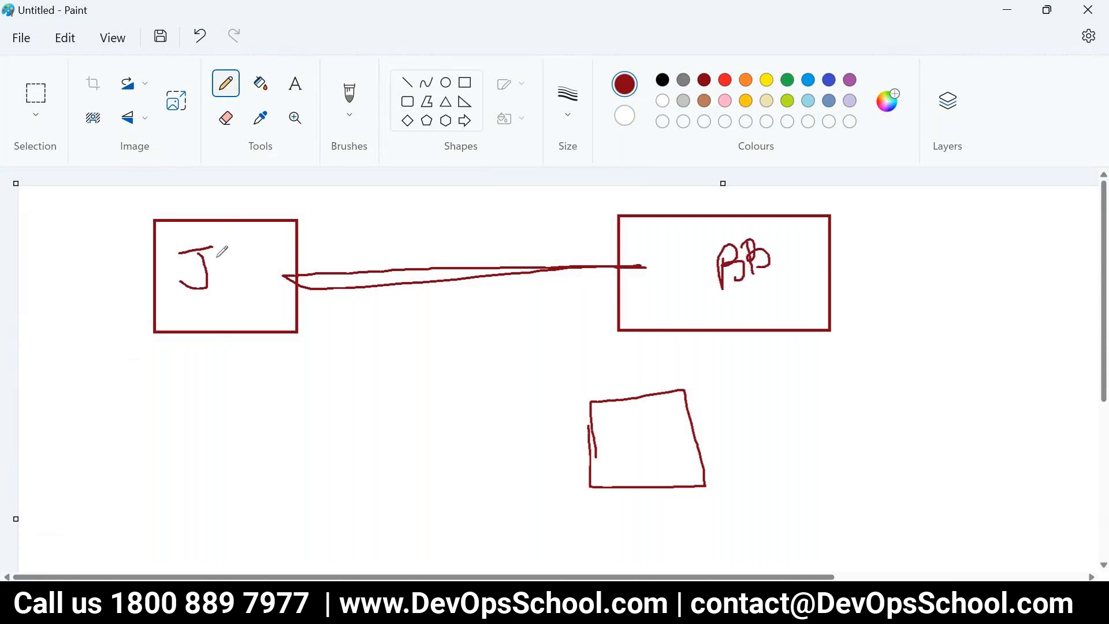
mouse_move(590, 486)
mouse_down()
mouse_move(709, 510)
mouse_move(703, 482)
mouse_up()
mouse_move(488, 473)
mouse_down()
mouse_move(480, 498)
mouse_move(500, 536)
mouse_move(492, 506)
mouse_up()
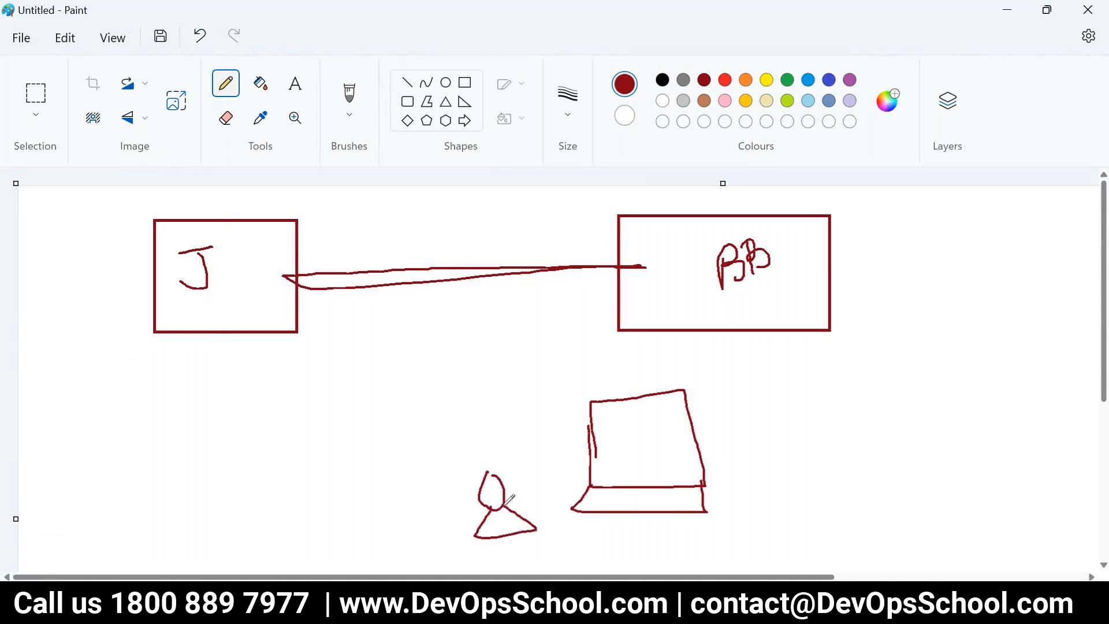
Step: Choose orange as the drawing colour, switch to Jira and open issue PRJCTZ-6 from all issues in a new tab
click(746, 79)
key(alt+Tab)
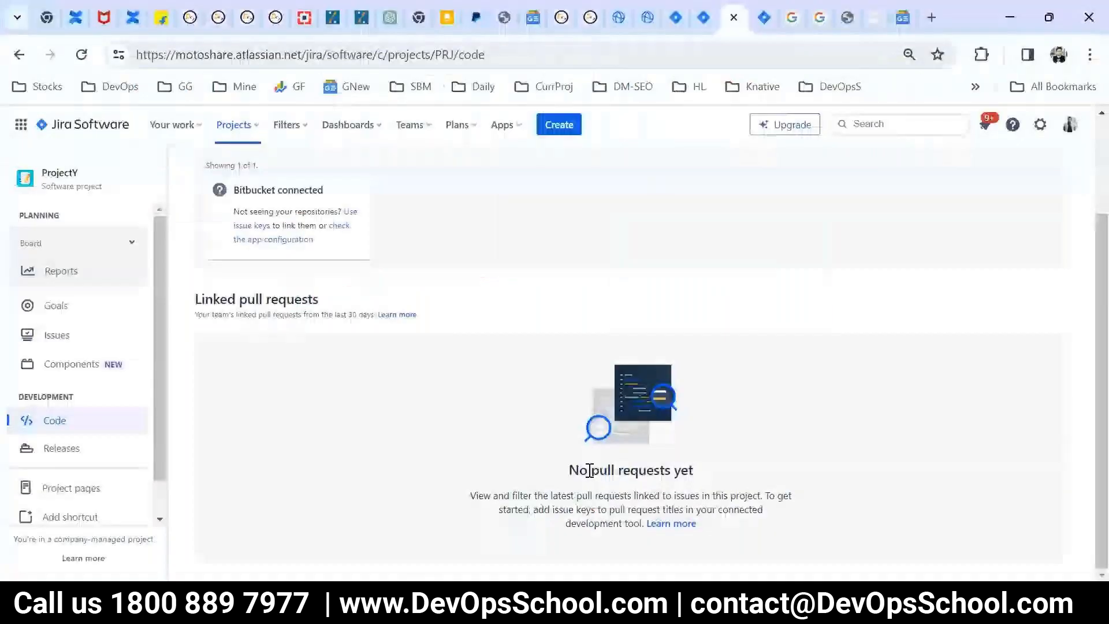
click(288, 128)
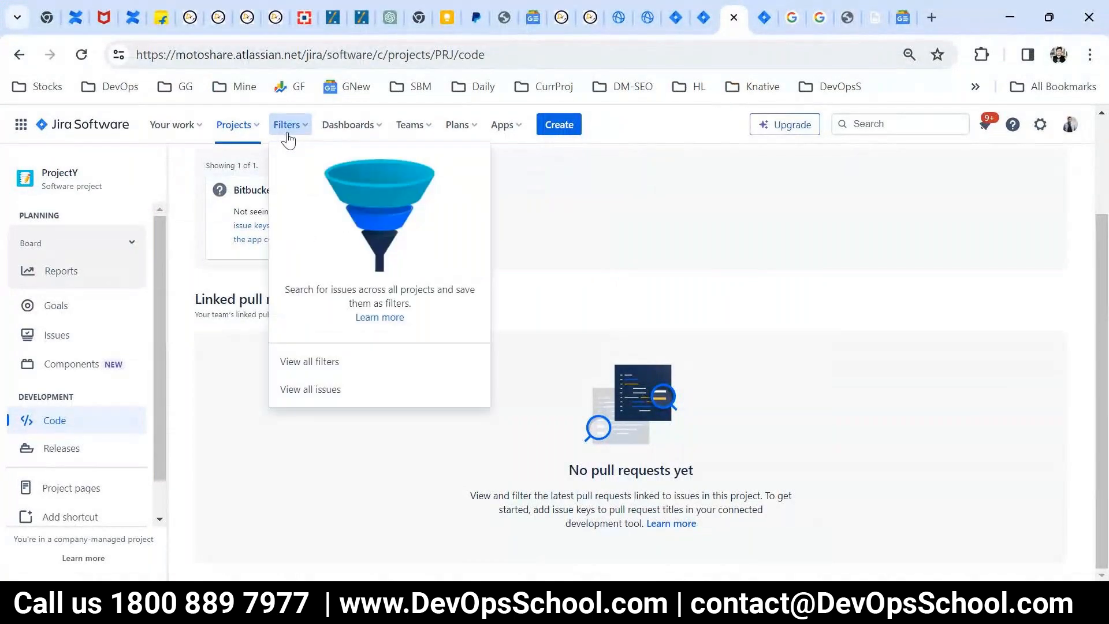
right_click(318, 399)
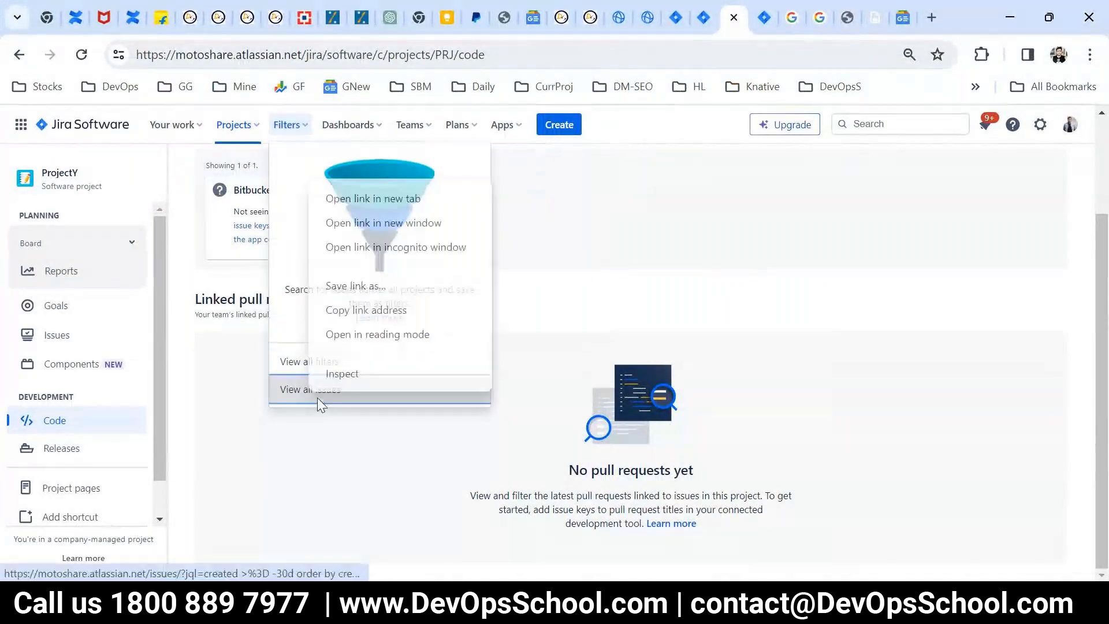
click(371, 200)
key(ctrl+Tab)
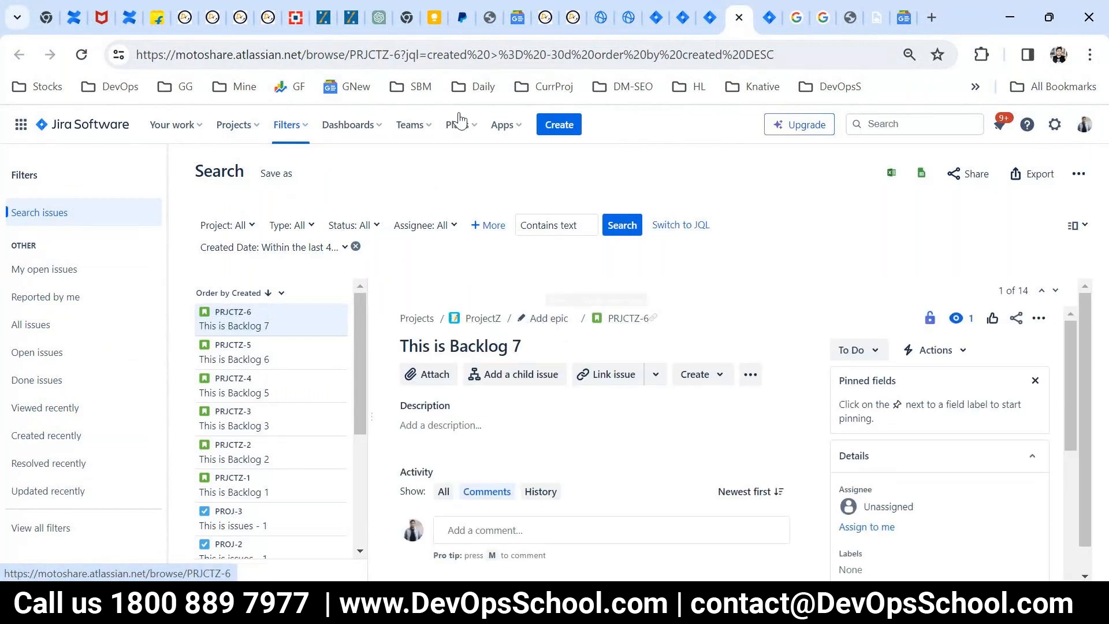
click(627, 319)
Step: Highlight the issue key PRJCTZ-6 in the page address, switch to Paint and write an orange C on the laptop screen
mouse_move(348, 54)
mouse_down()
mouse_move(480, 57)
mouse_move(355, 47)
mouse_up()
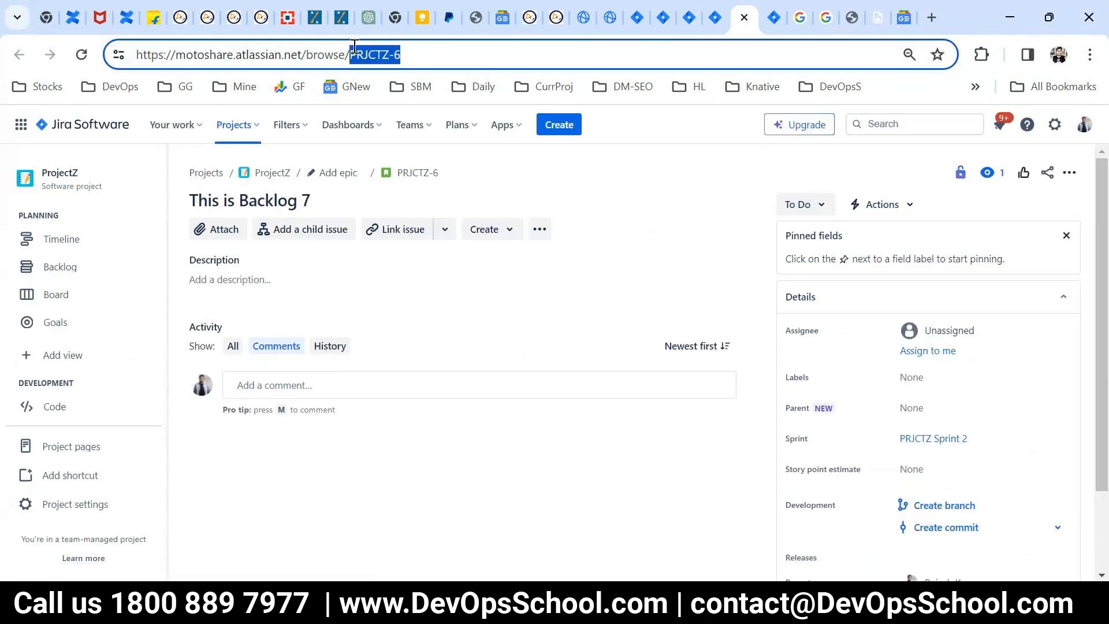
click(354, 52)
drag(350, 52, 408, 50)
key(alt+Tab)
drag(626, 443, 629, 466)
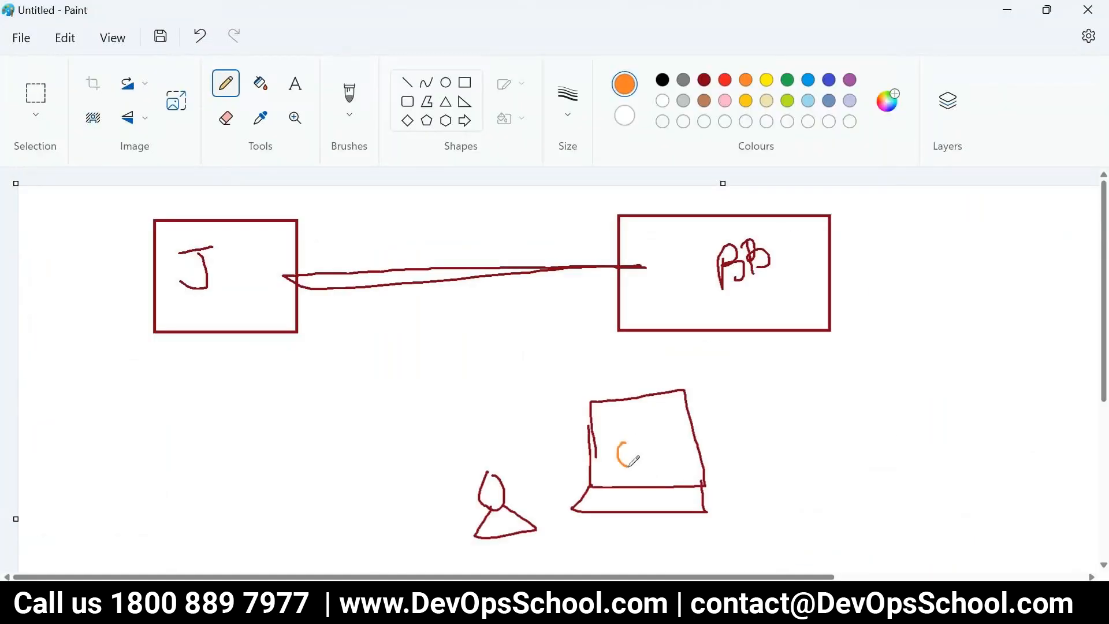
Step: Highlight the PRJCTZ-6 key in Jira again, and draw orange arrows in Paint from the laptop to BB and from BB to J
key(alt+Tab)
drag(400, 52, 350, 52)
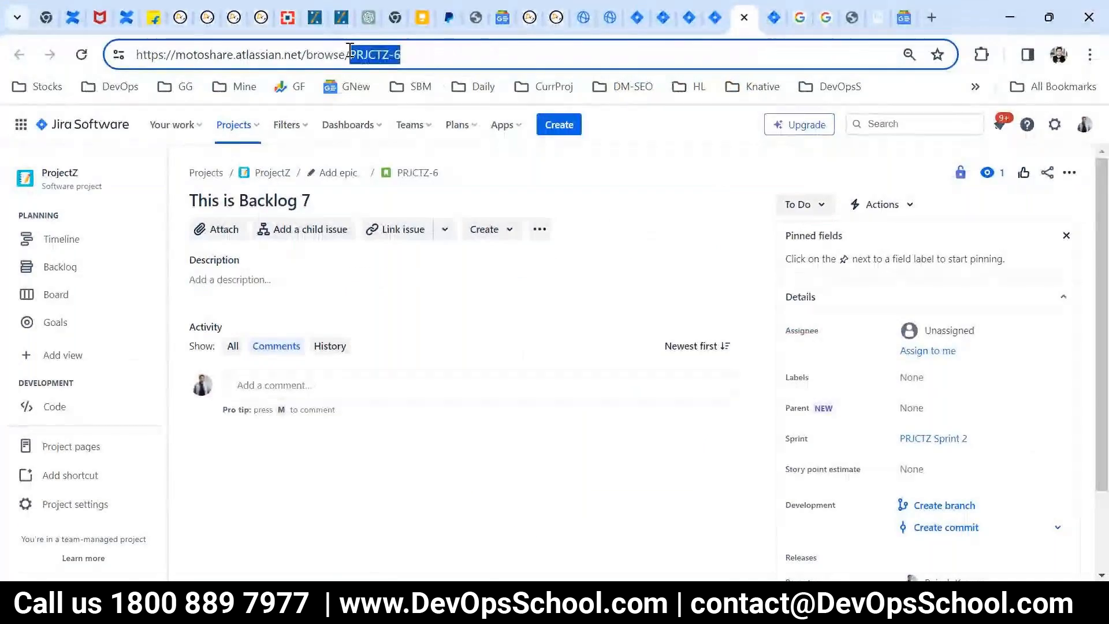
key(alt+Tab)
mouse_move(646, 423)
mouse_down()
mouse_move(679, 315)
mouse_move(664, 299)
mouse_move(703, 315)
mouse_up()
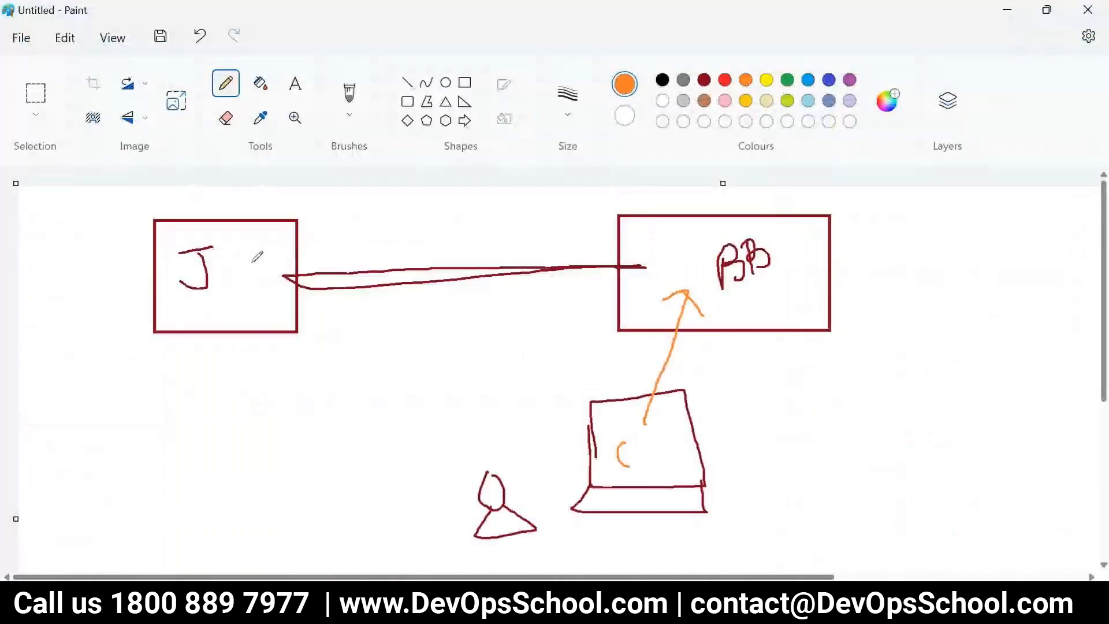
drag(251, 260, 252, 299)
mouse_move(680, 253)
mouse_down()
mouse_move(281, 274)
mouse_move(287, 294)
mouse_up()
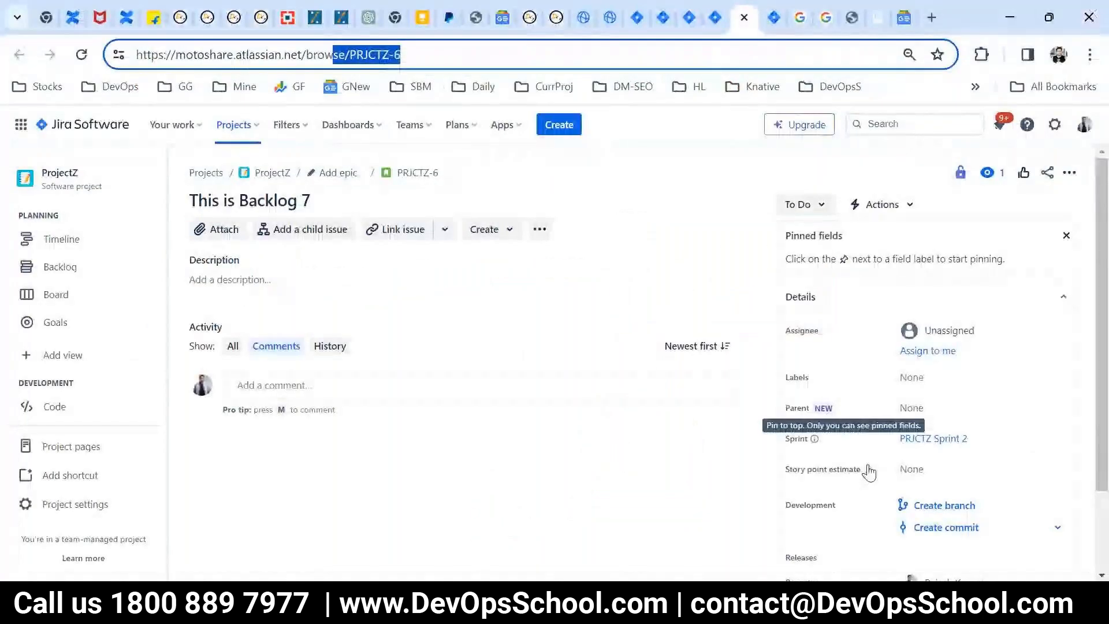
Step: Highlight the Development field in PRJCTZ-6's details and draw a second orange line from the laptop to BB in Paint
scroll(903, 468, down, 2)
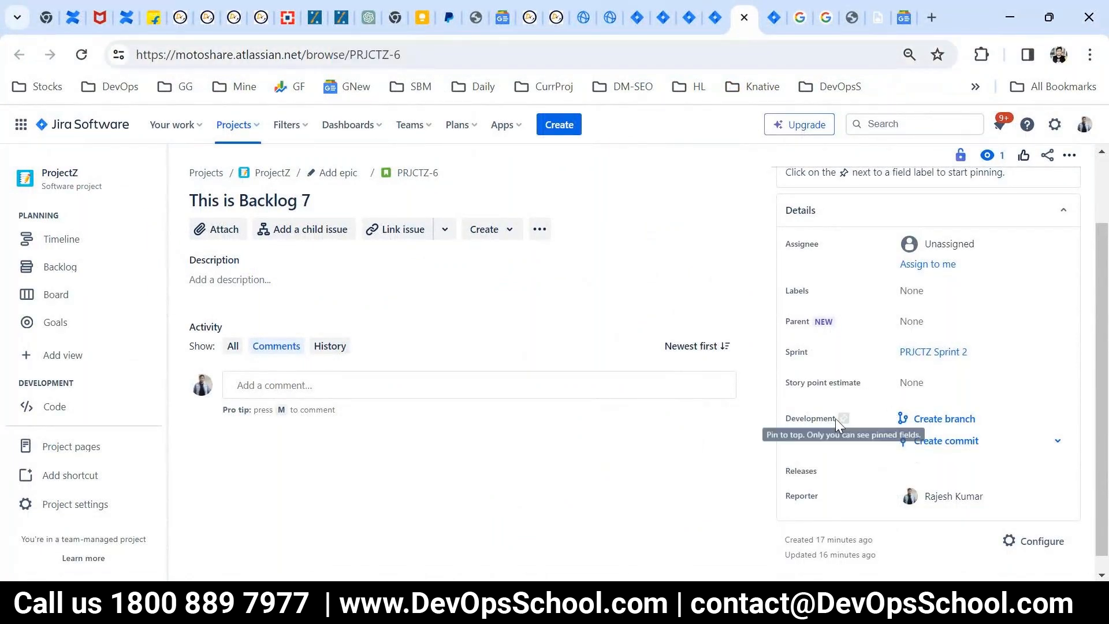
drag(784, 418, 833, 418)
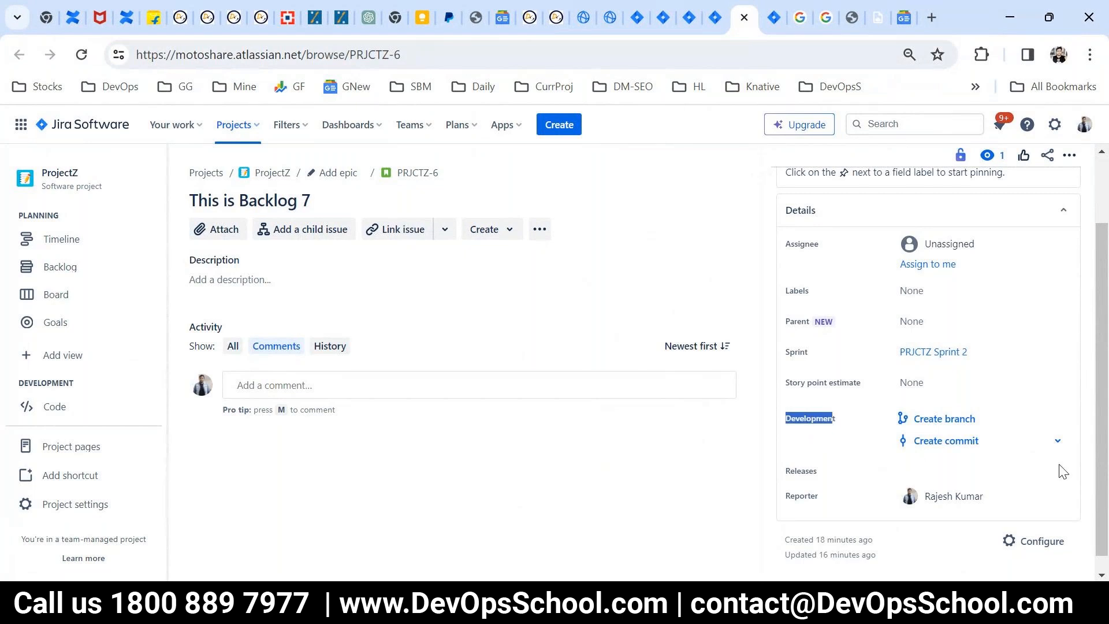
scroll(1016, 459, down, 1)
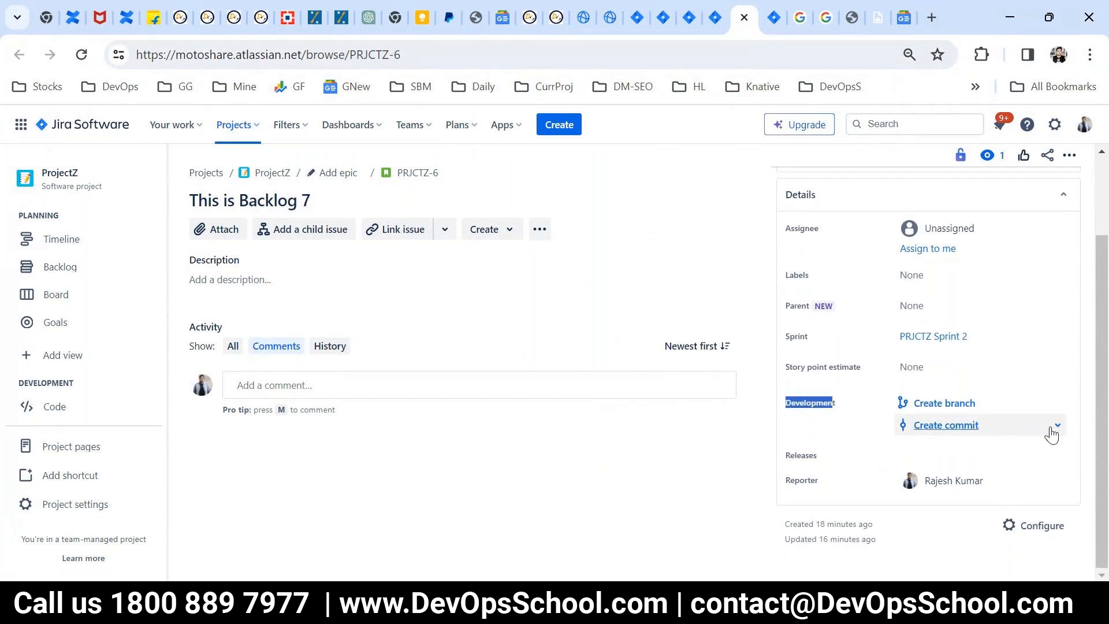
key(alt+Tab)
drag(664, 461, 722, 304)
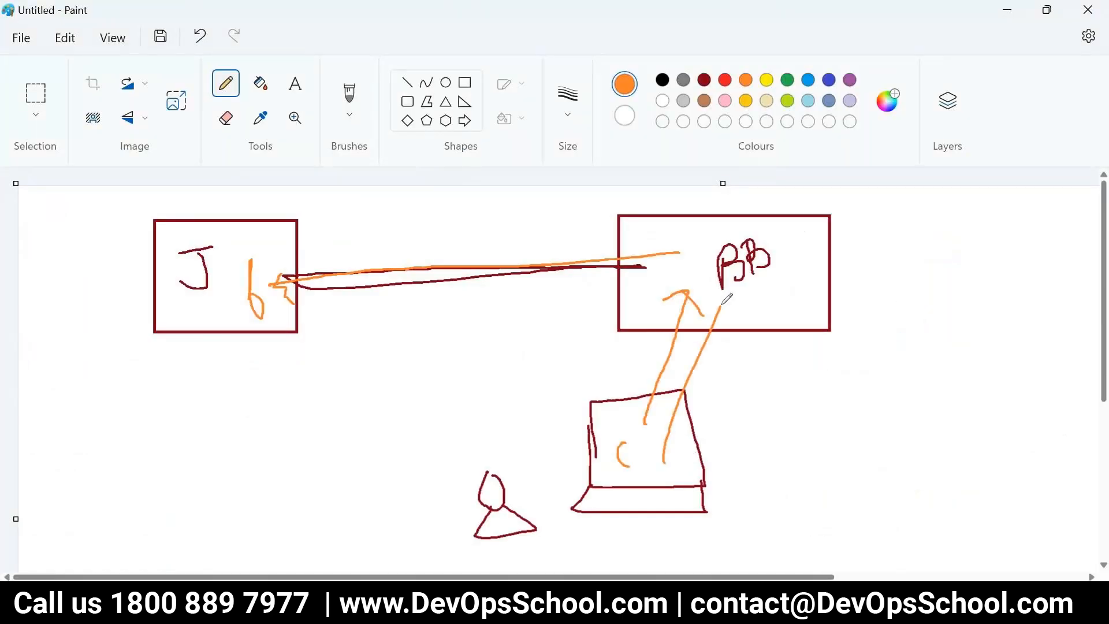
Step: Capture PRJCTZ-6's Development section with its Create branch and Create commit links in Snipping Tool, and circle it in red
key(alt+Tab)
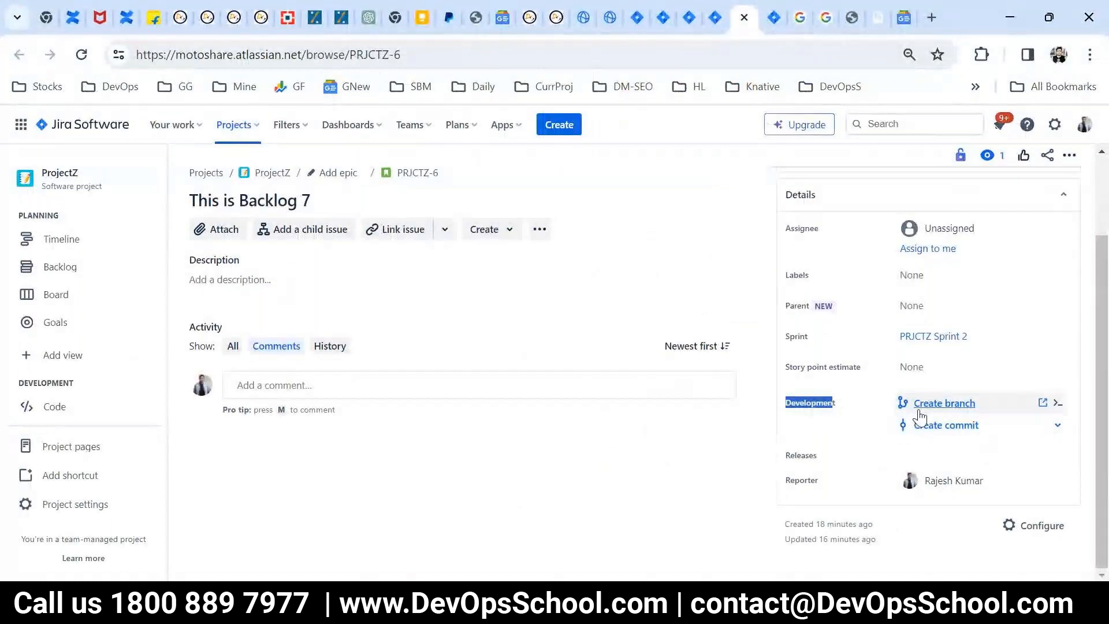
key(alt+Tab)
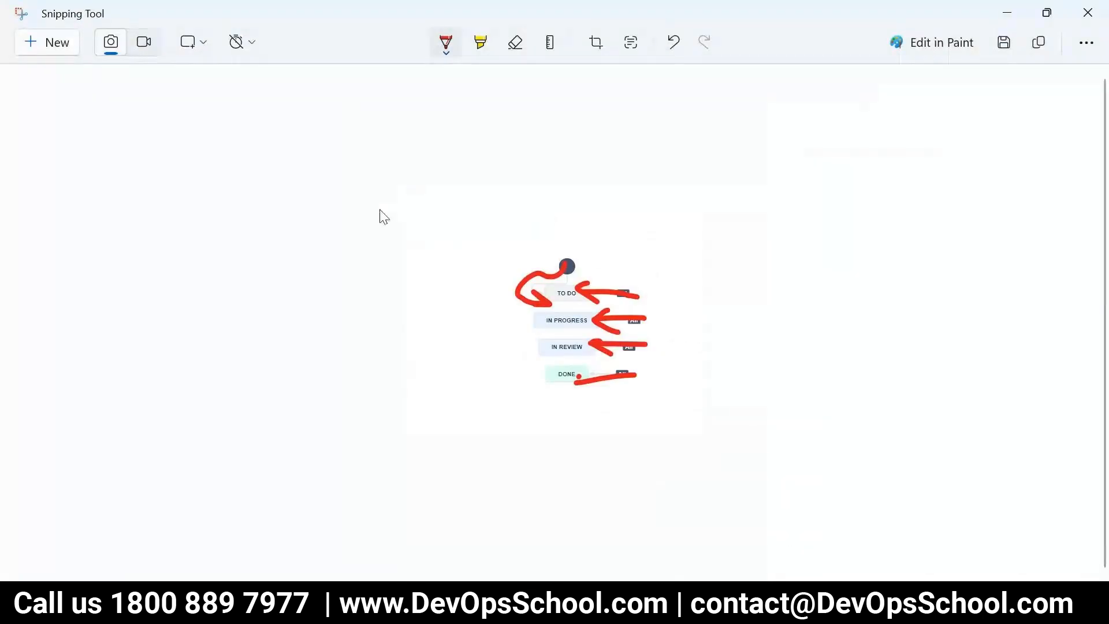
click(38, 41)
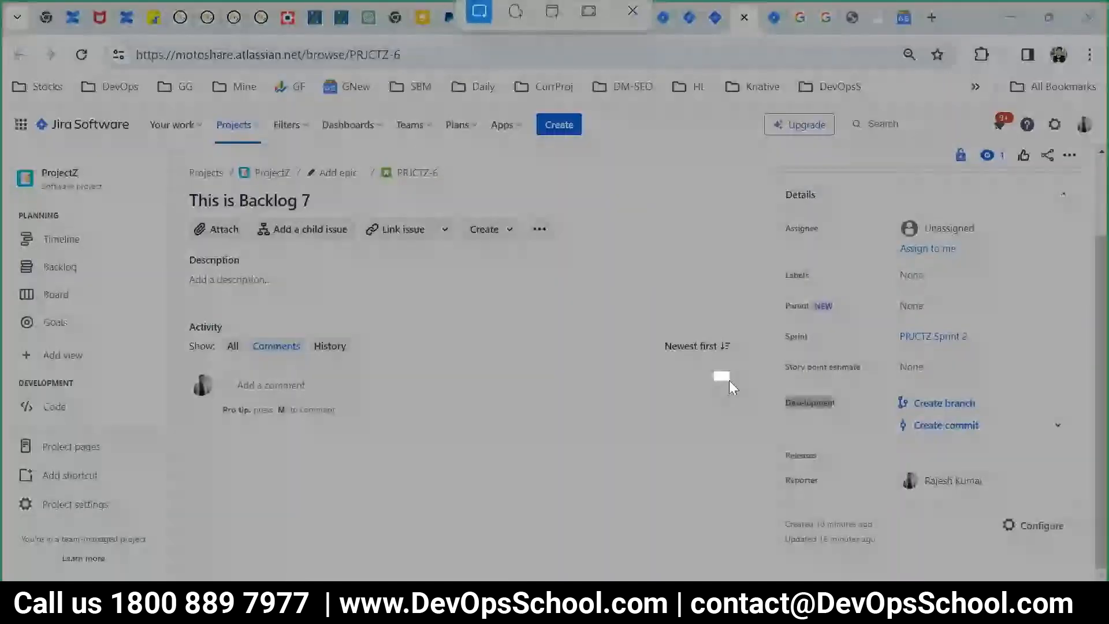
drag(729, 380, 1024, 482)
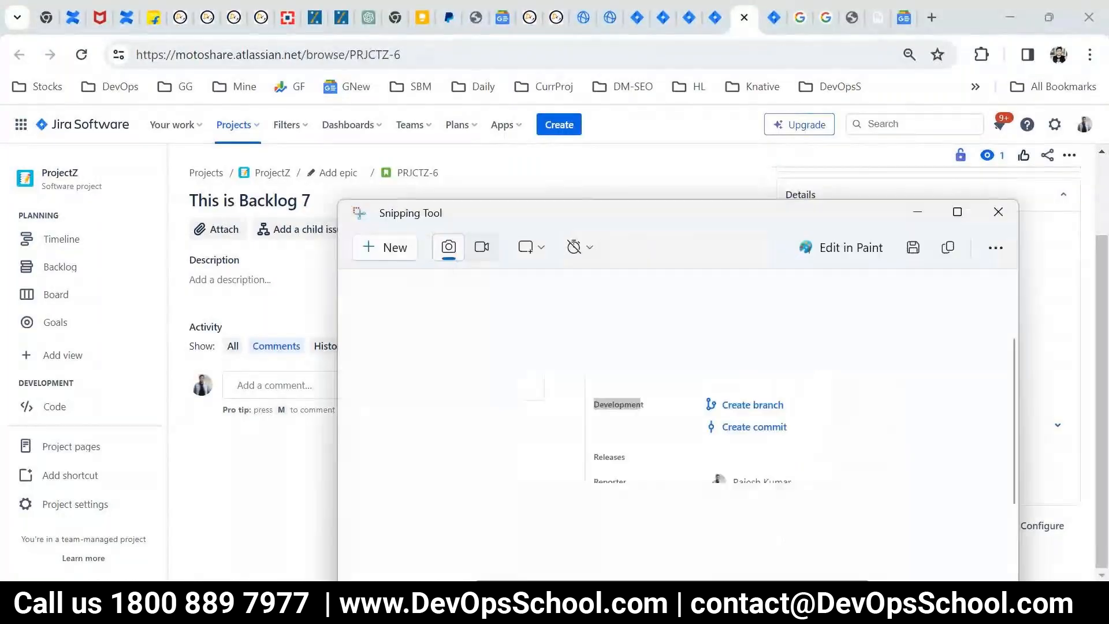
double_click(746, 212)
mouse_move(689, 276)
mouse_down()
mouse_move(408, 268)
mouse_move(552, 277)
mouse_up()
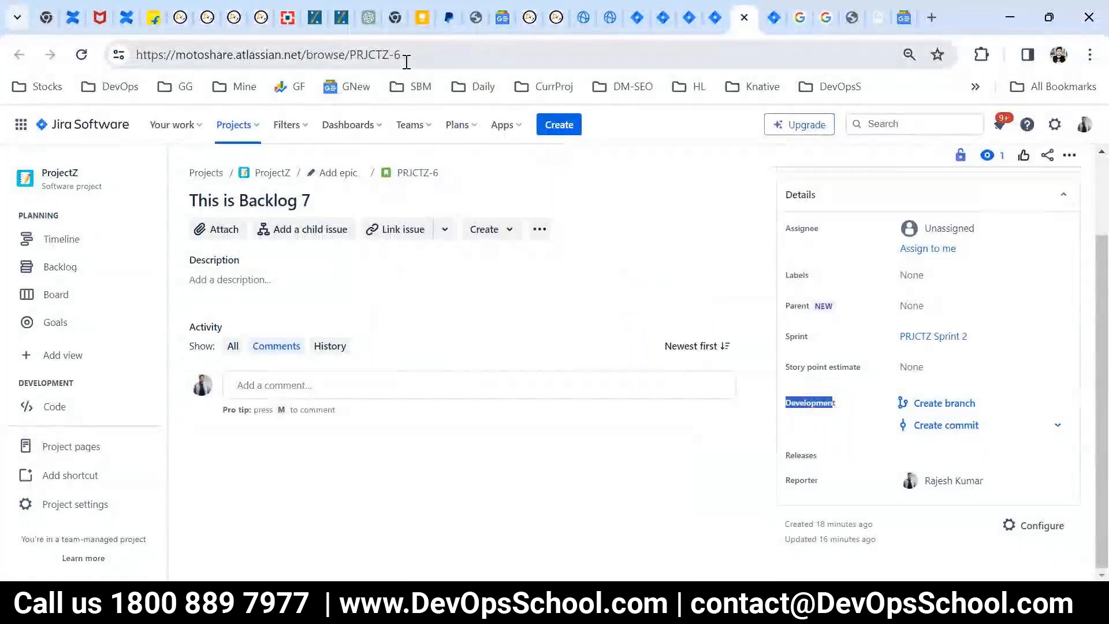
Step: Highlight the issue key in PRJCTZ-6's address and underline Create commit in red on the snip
drag(400, 54, 324, 54)
key(alt+Tab)
drag(627, 346, 684, 347)
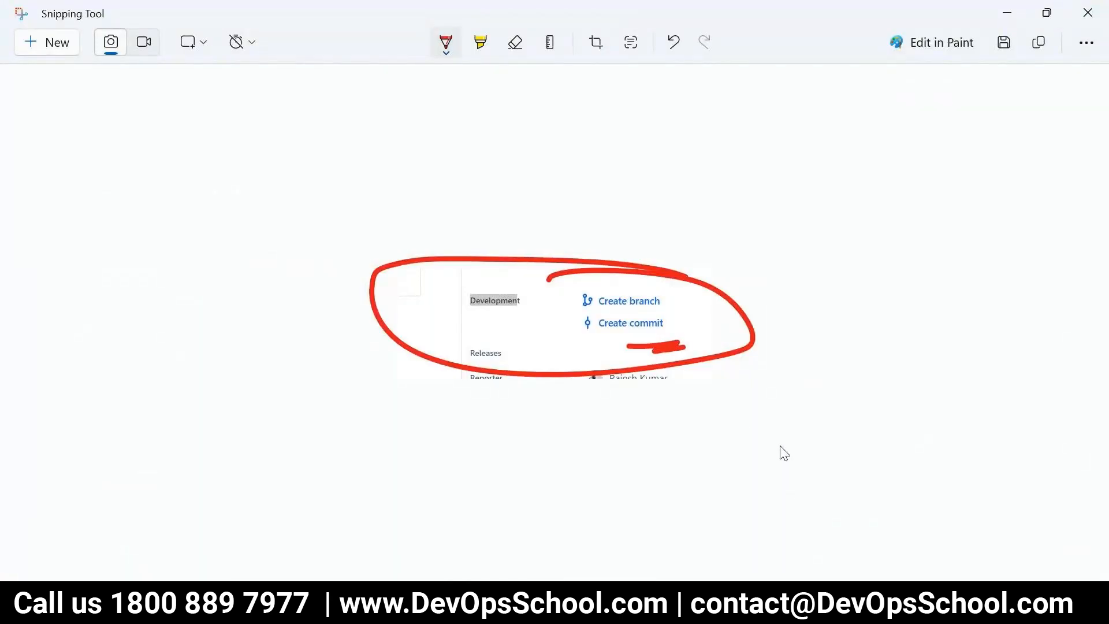
Step: Switch to Paint and draw an orange arrow from the person figure to the laptop
key(alt+Tab)
mouse_move(680, 603)
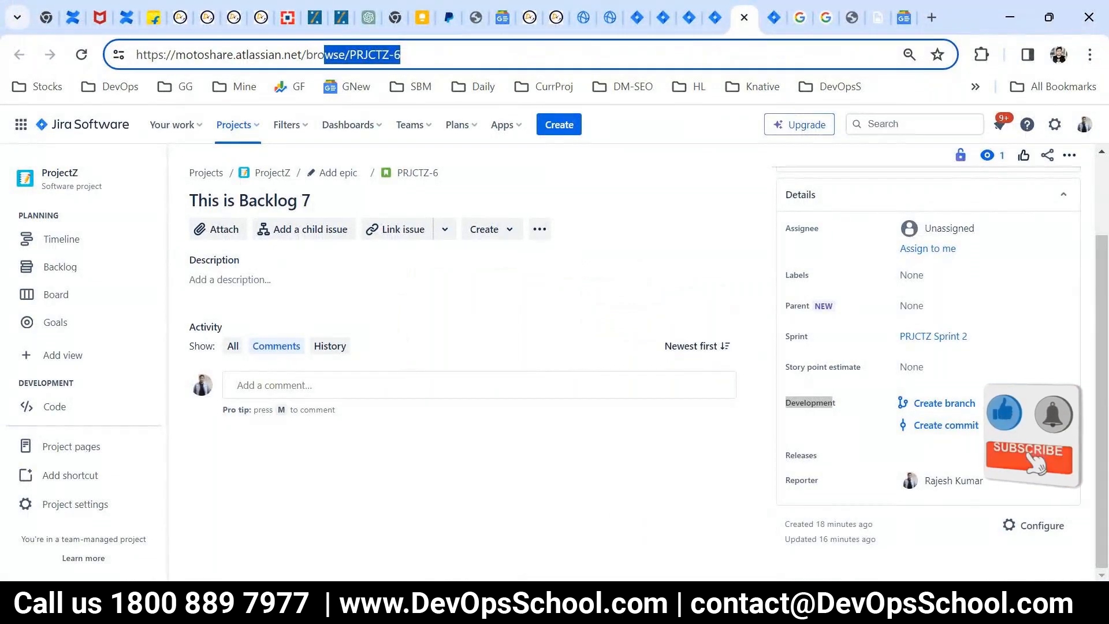
click(707, 603)
click(680, 603)
mouse_move(518, 504)
mouse_down()
mouse_move(617, 447)
mouse_move(603, 441)
mouse_move(611, 465)
mouse_up()
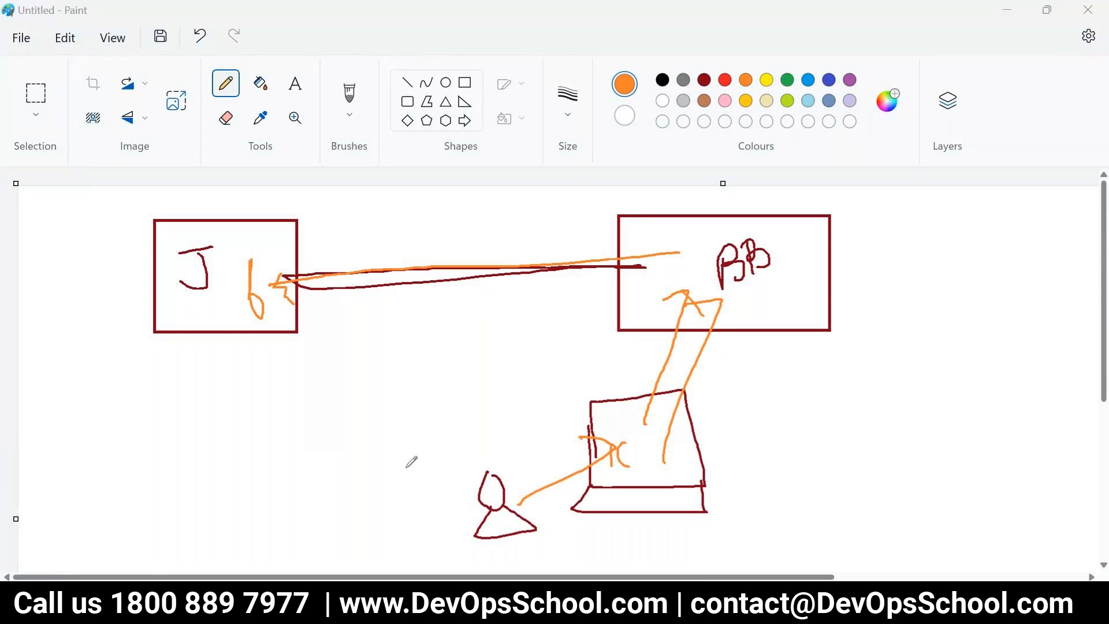
Step: Switch to Jira, highlight the PRJCTZ-6 key in the issue's address, and compare it with the Paint diagram
key(alt+Tab)
click(352, 55)
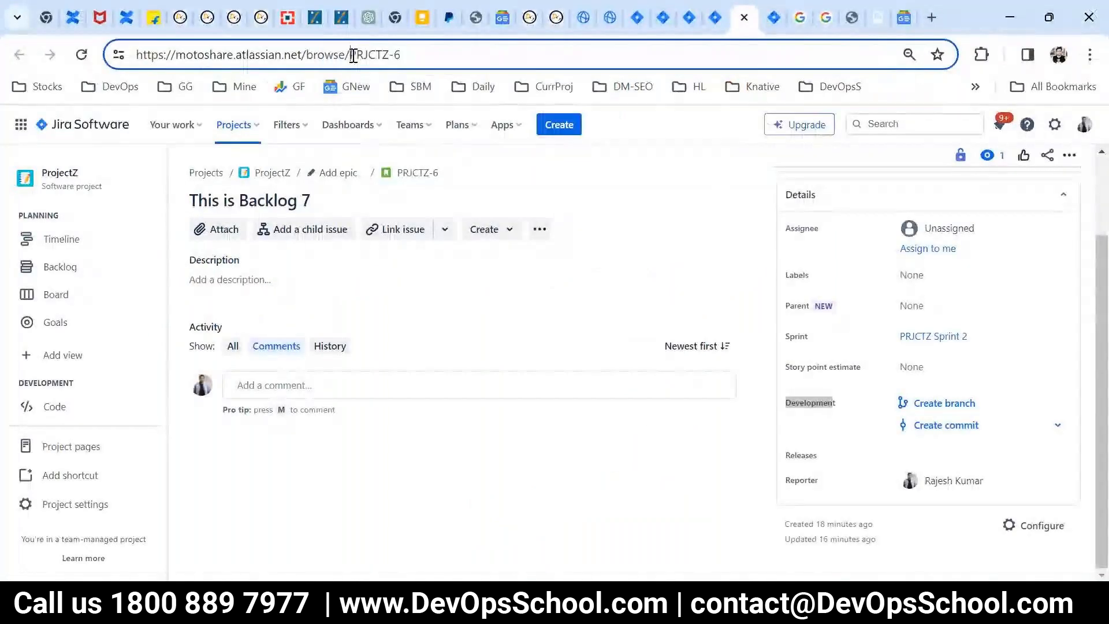
drag(352, 55, 443, 57)
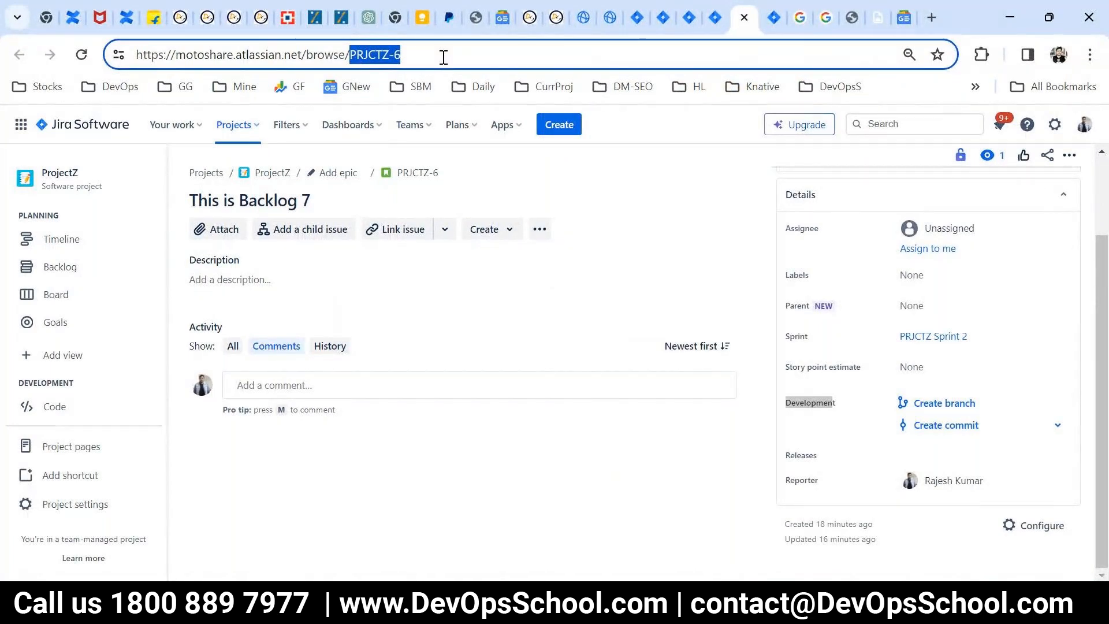
key(alt+Tab)
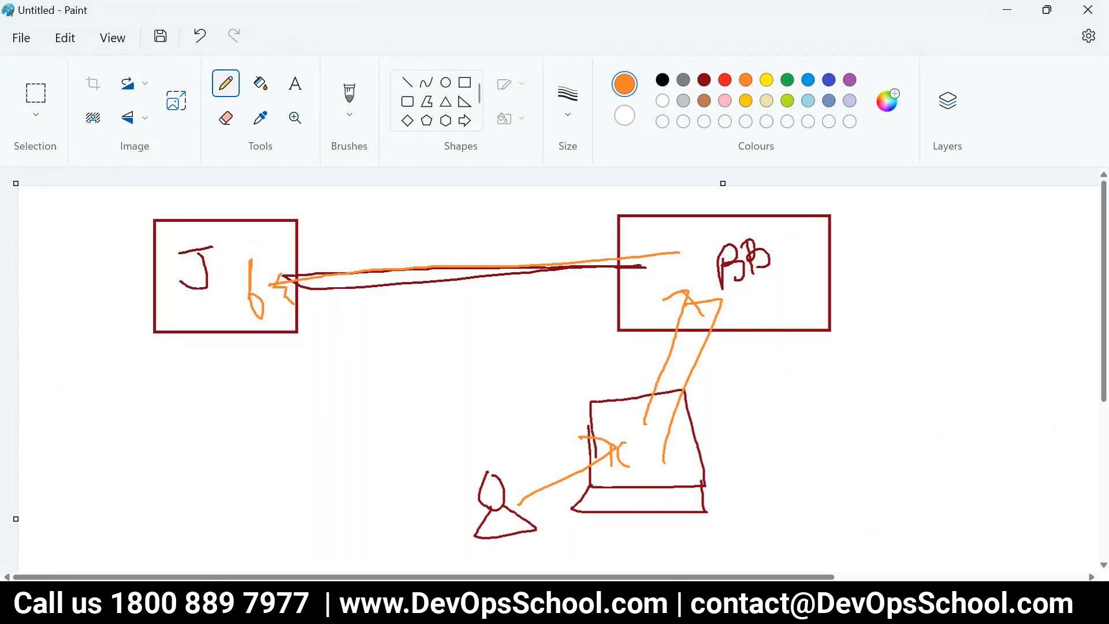
key(alt+Tab)
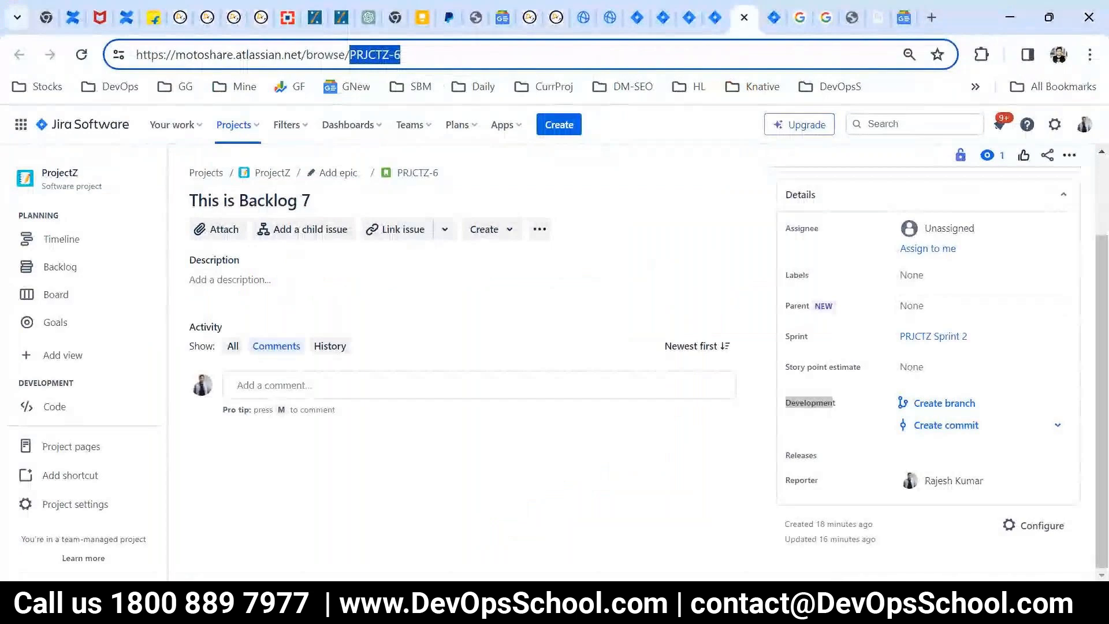
Step: Return from the Development snip to Jira and open the Your work home page
key(alt+Tab)
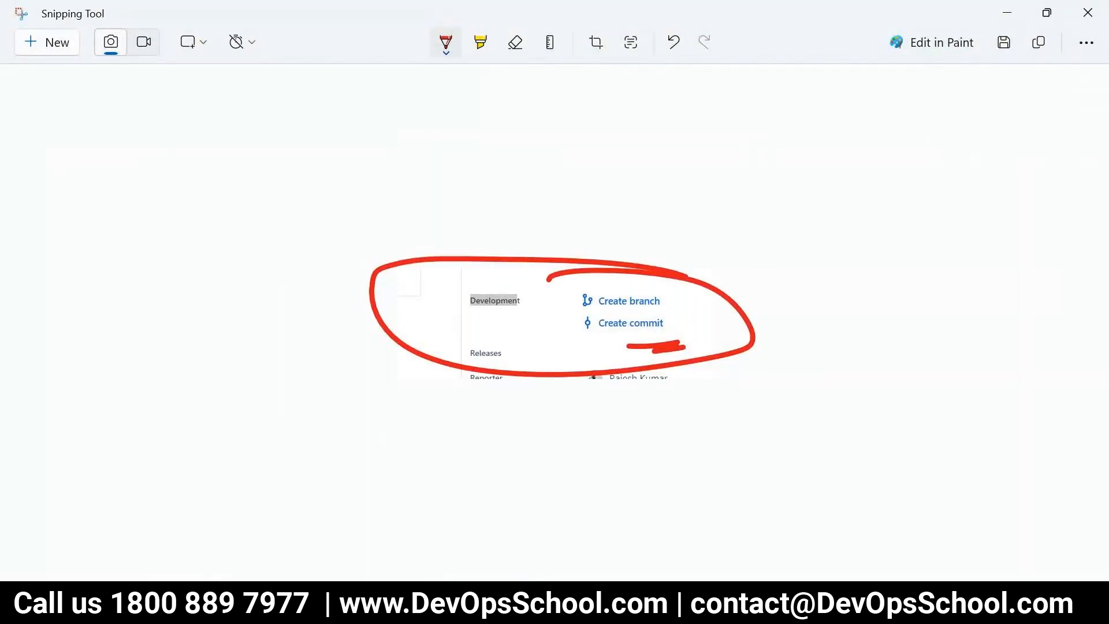
click(566, 602)
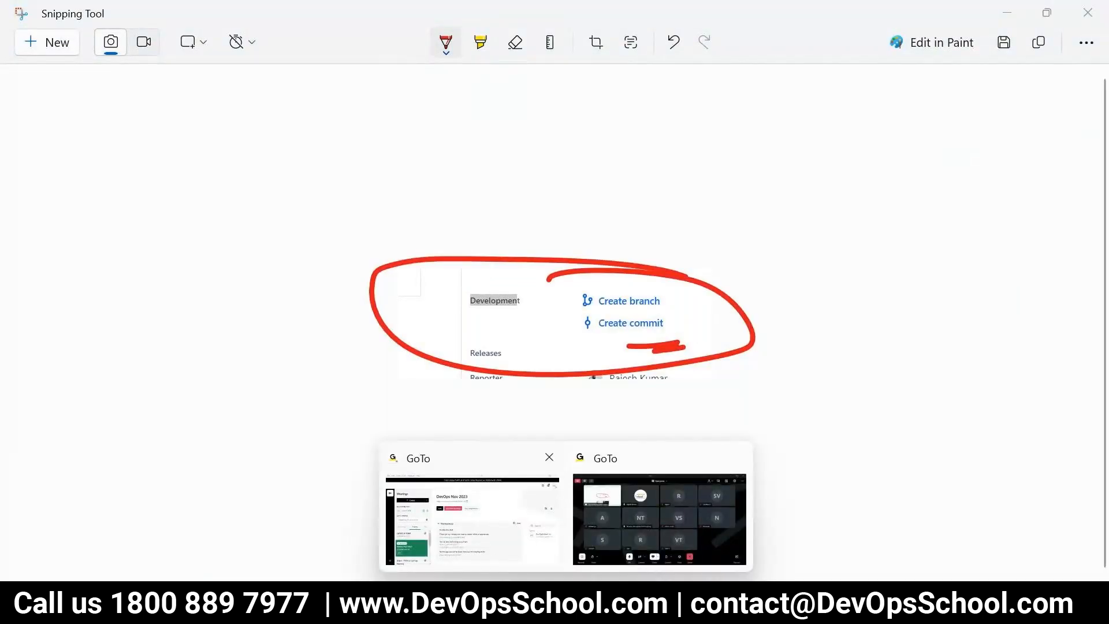
key(alt+Tab)
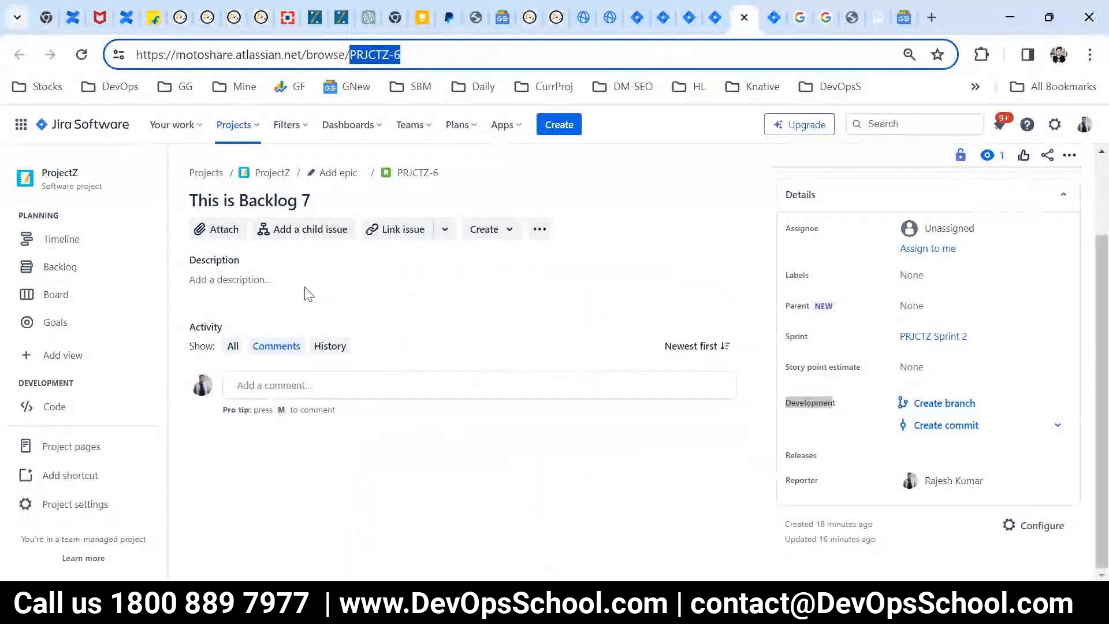
click(81, 124)
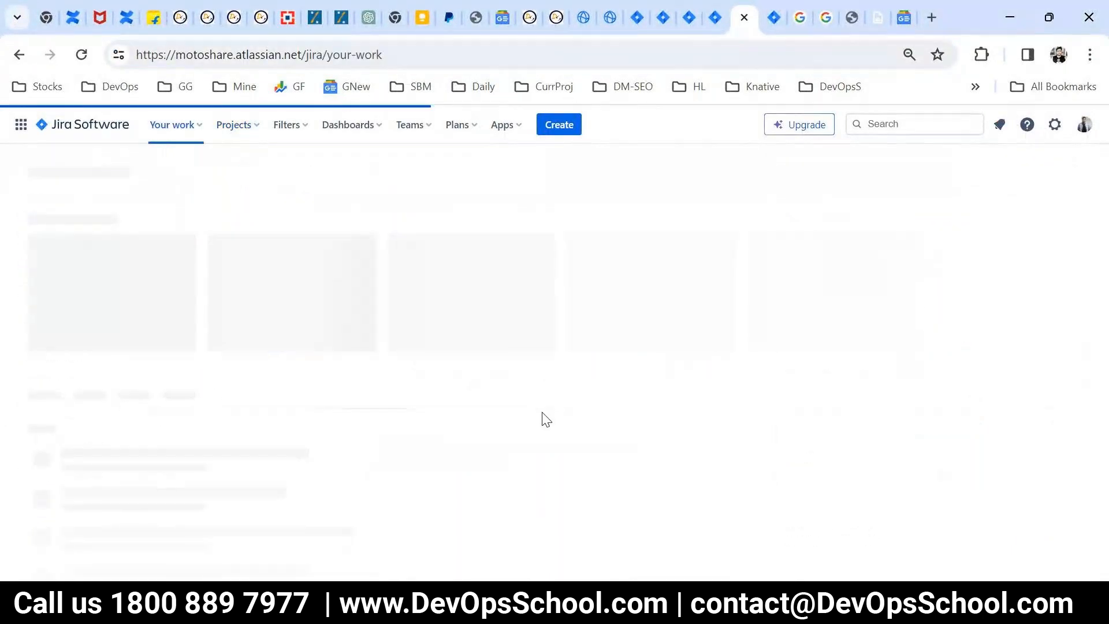